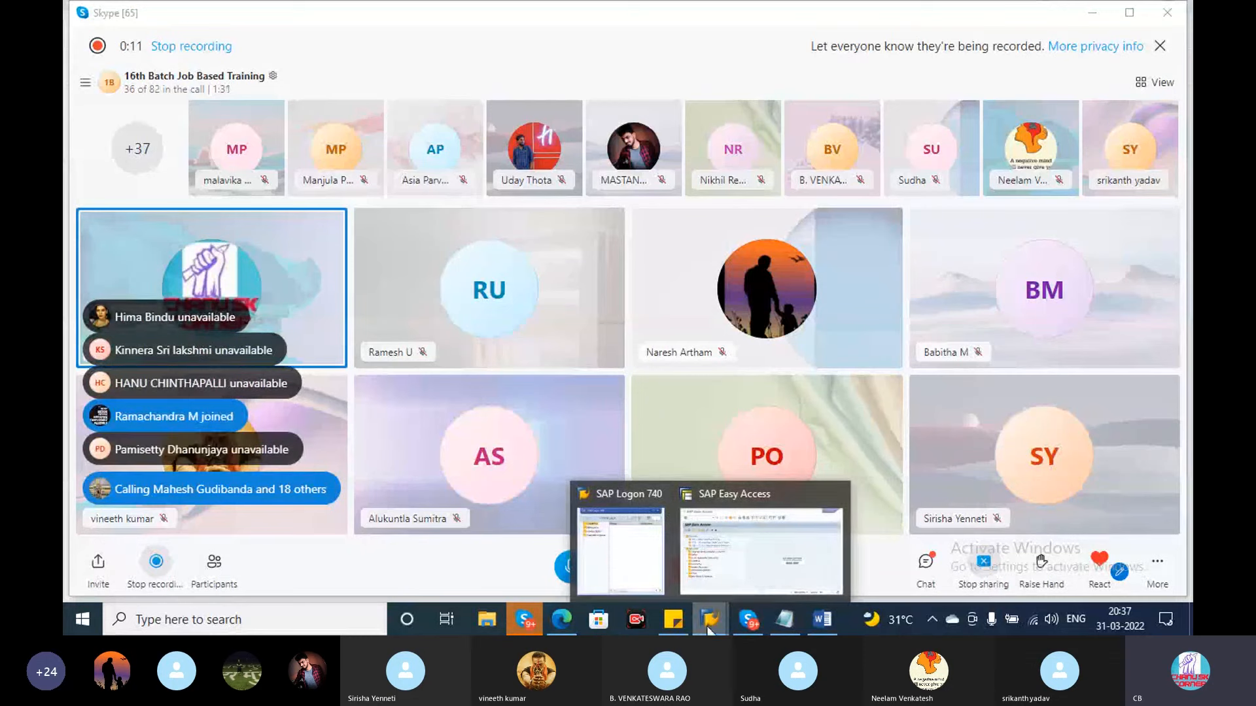
Switch from the Skype call to the SAP Easy Access window and make it ready for a transaction code.
click(739, 569)
click(673, 288)
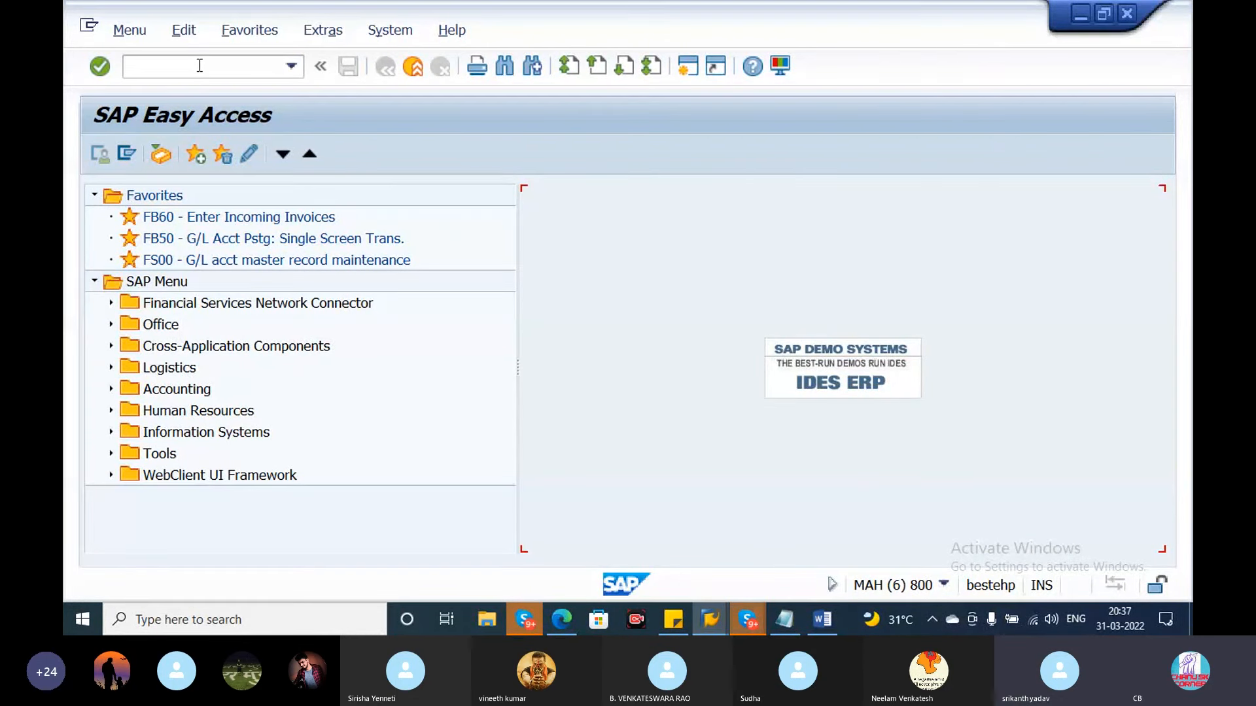
click(199, 66)
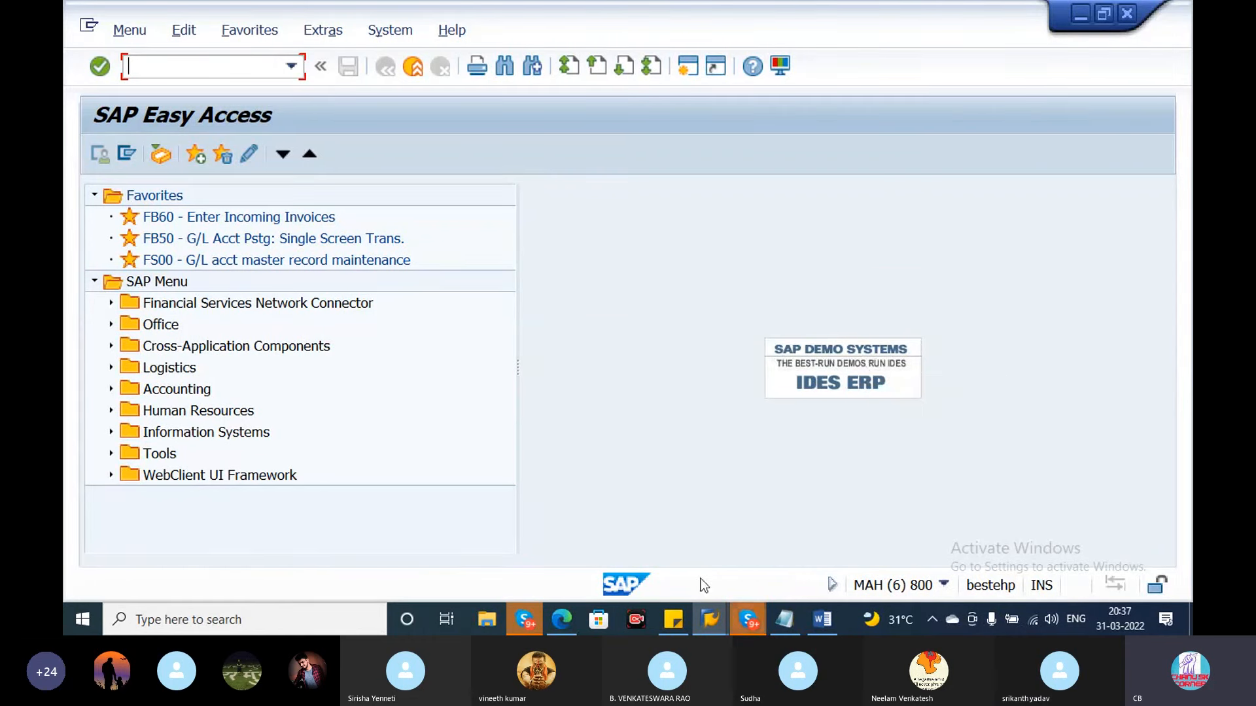
click(752, 631)
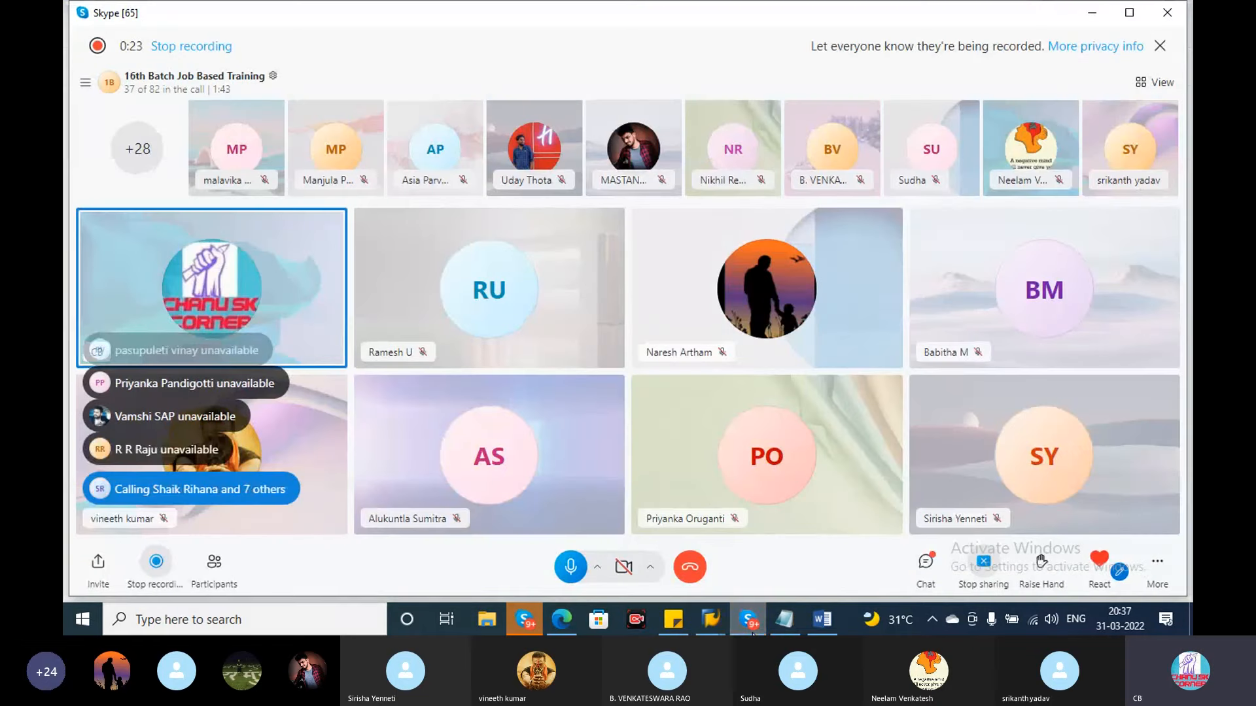
key(alt+Tab)
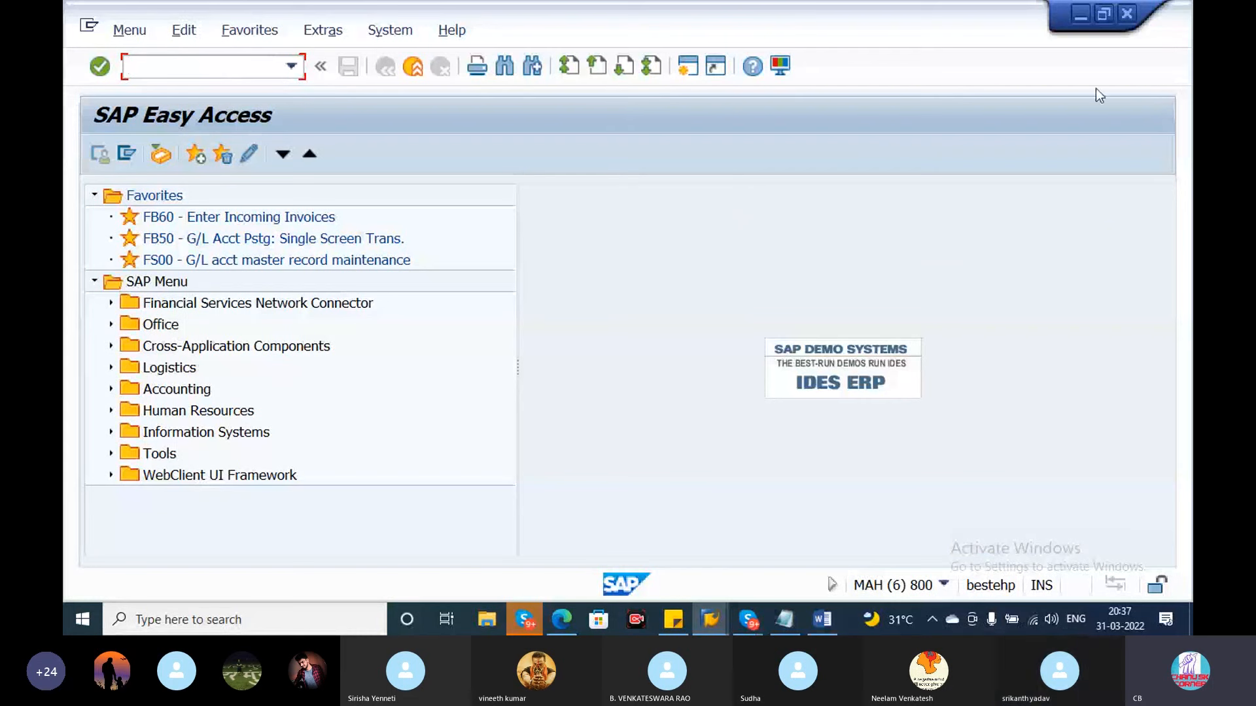
click(1071, 120)
click(316, 140)
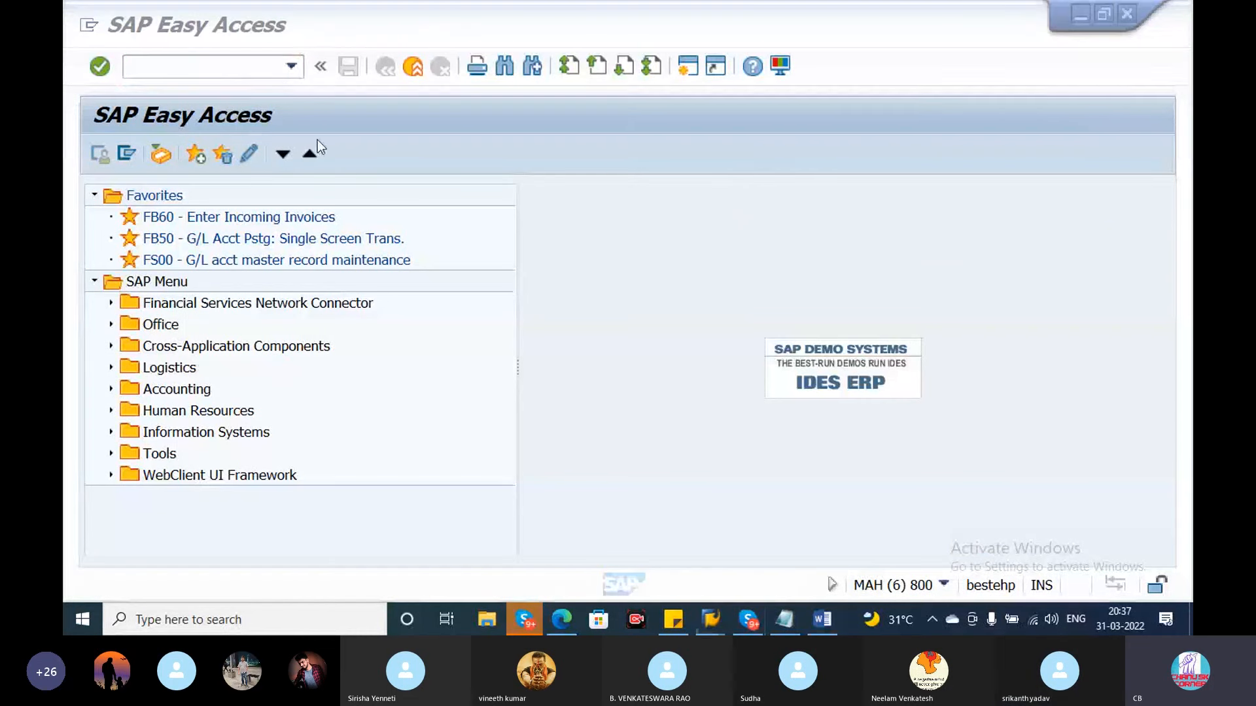
Start transaction MM01 to create a material.
click(205, 75)
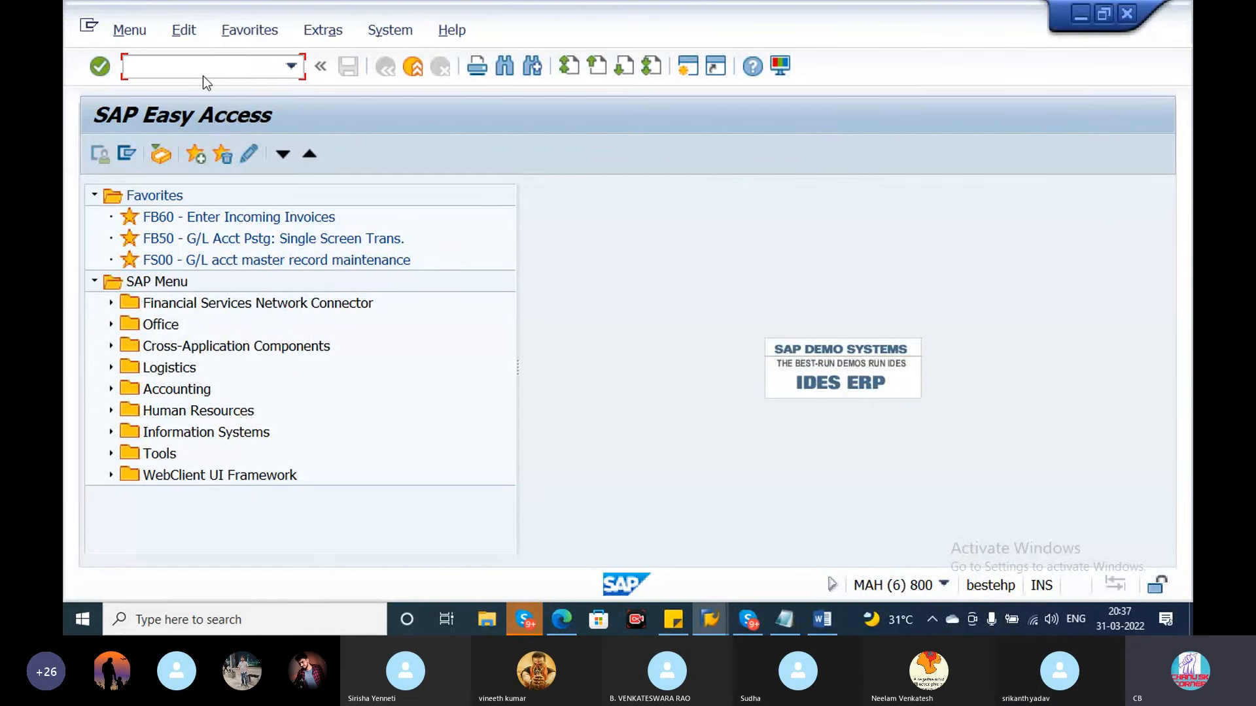
text(MM01)
key(Return)
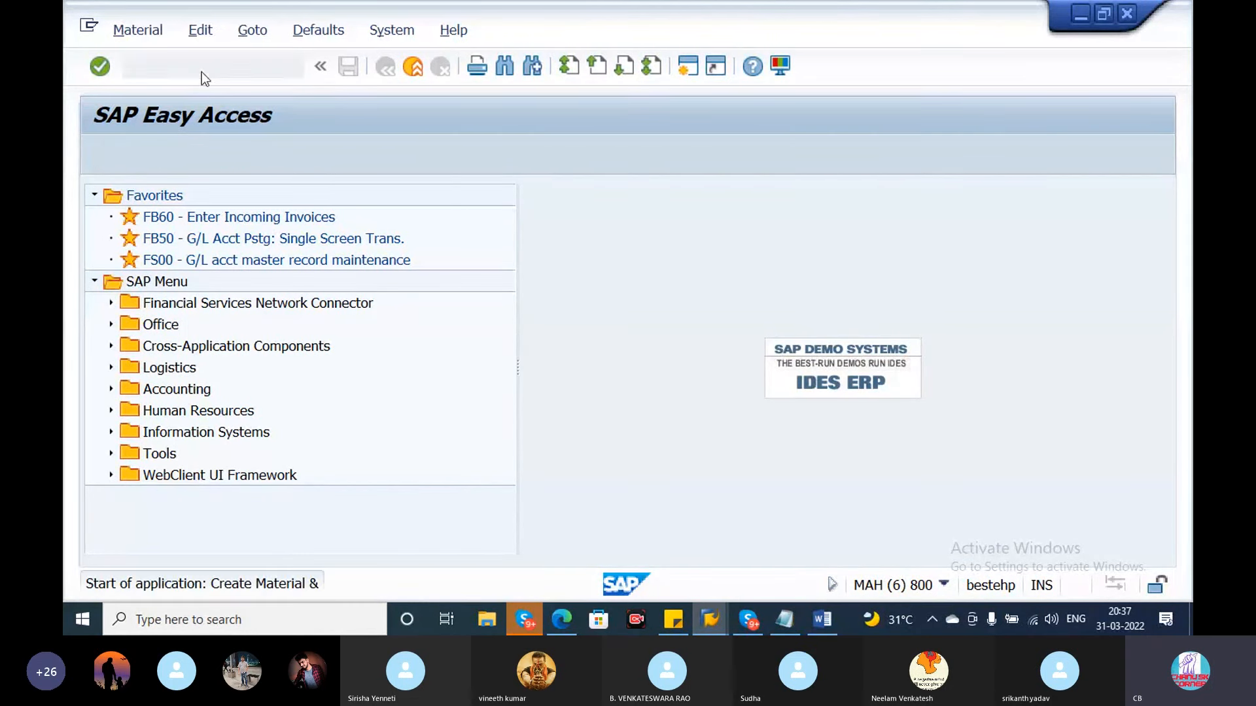
Choose industry sector MANUFACTURING and material type Raw material ROH-888, and continue to the view selection.
click(403, 240)
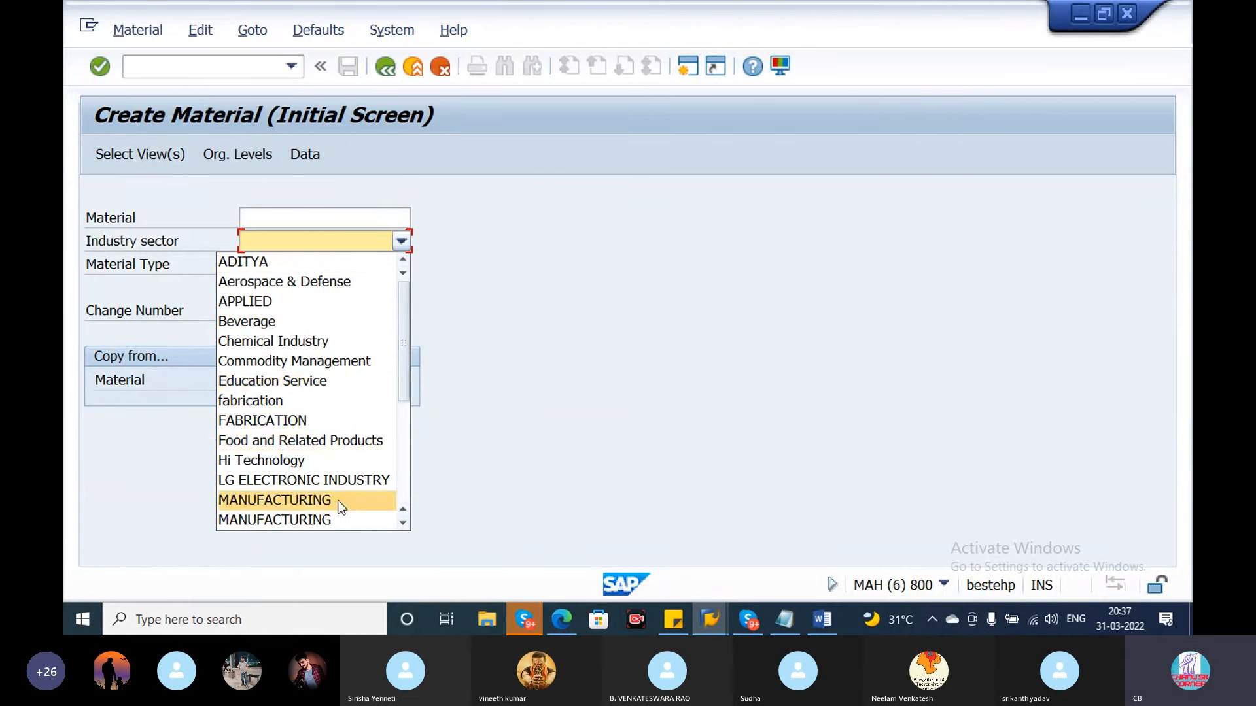
click(330, 519)
click(401, 263)
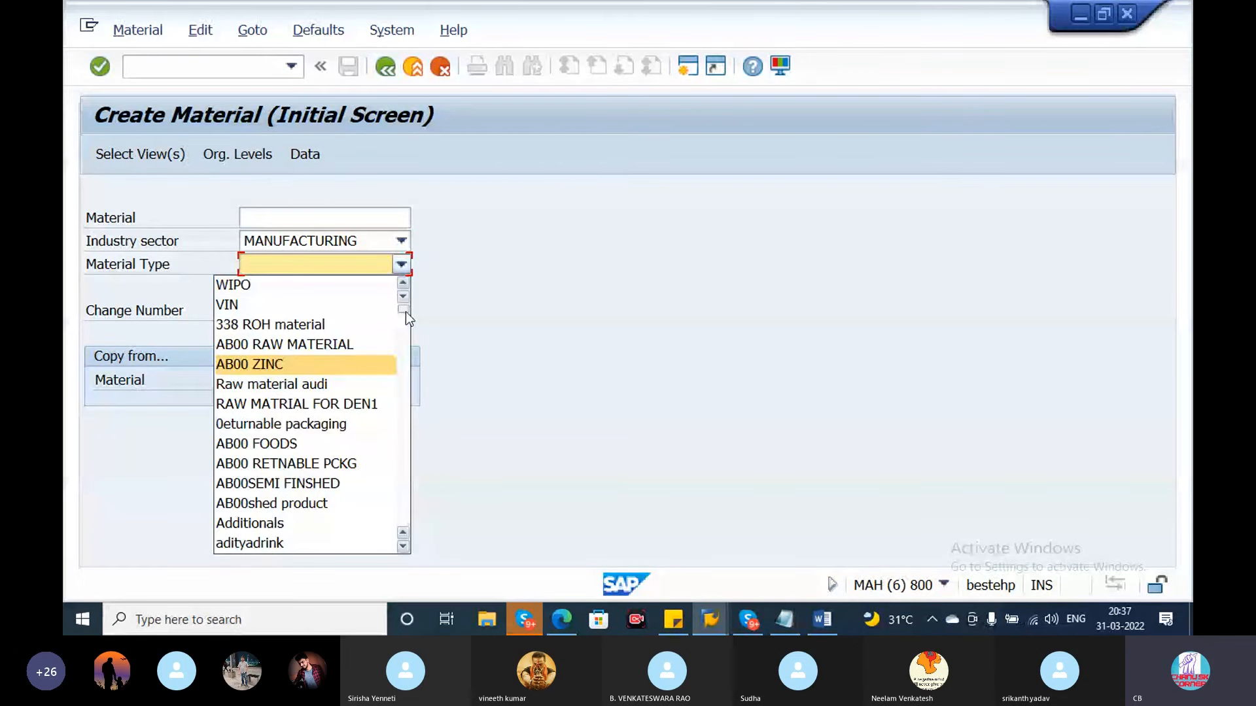
drag(406, 311, 406, 359)
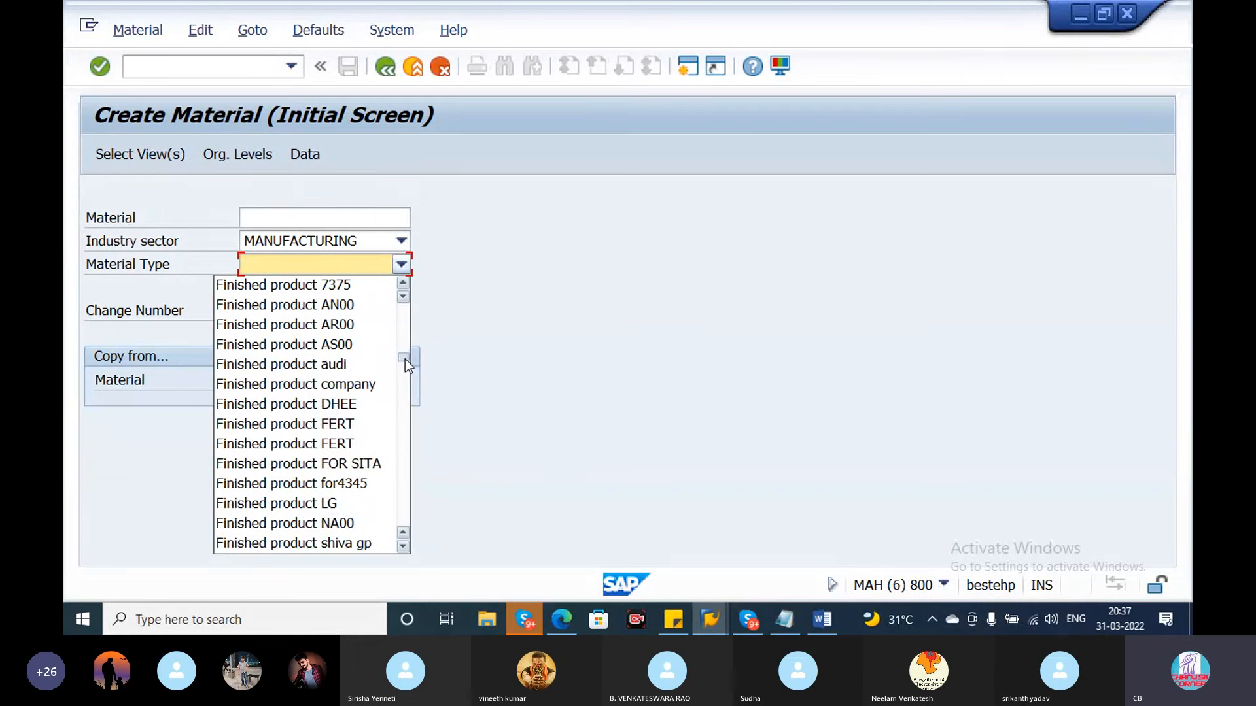
drag(405, 359, 405, 464)
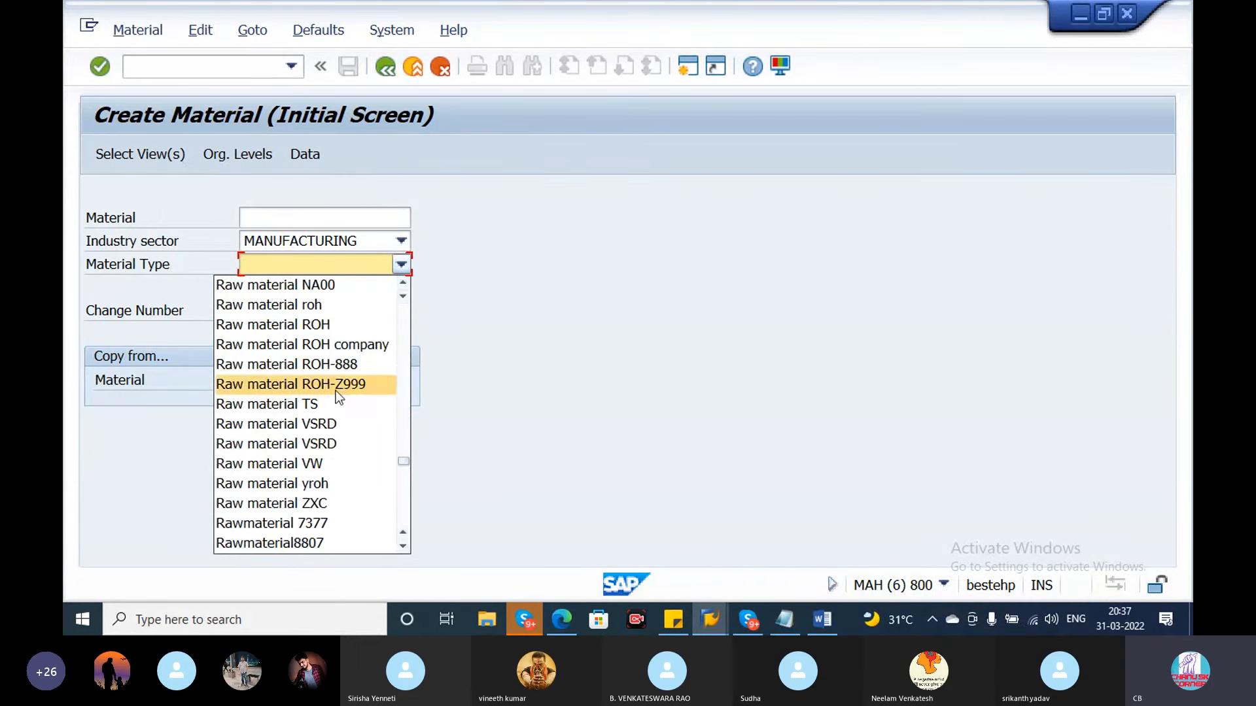
click(340, 366)
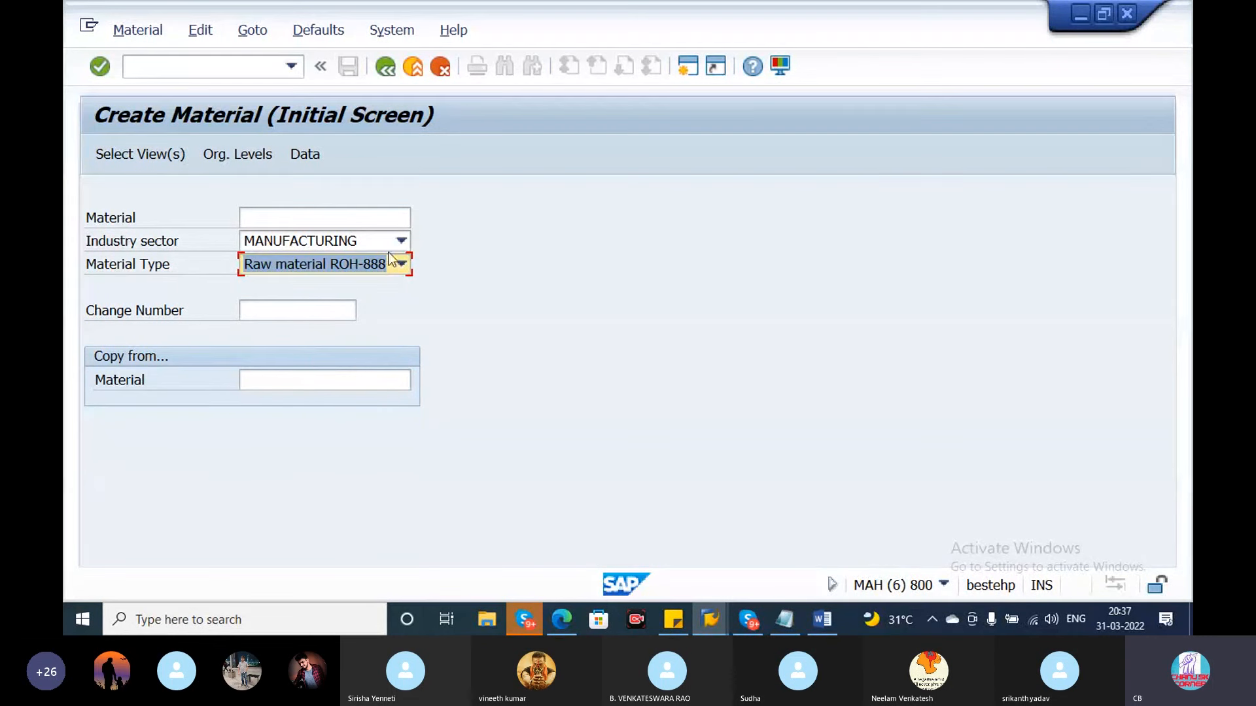
key(Return)
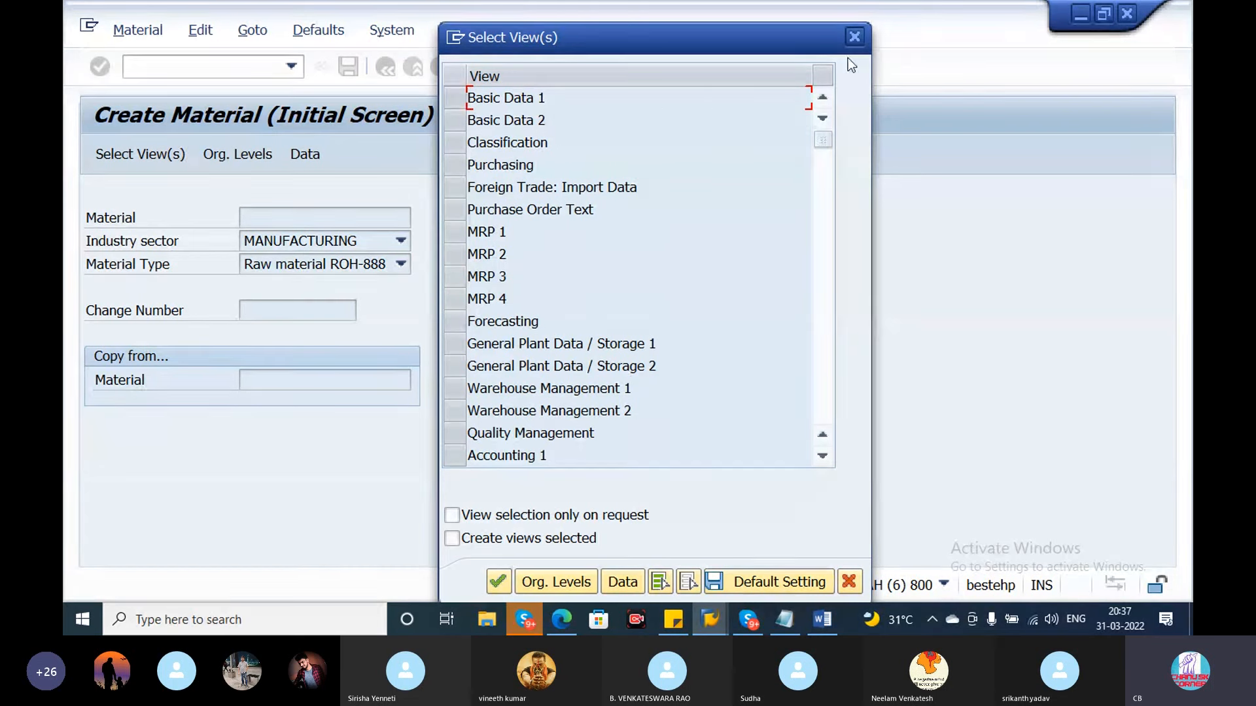
Select the Basic Data 1, Purchasing and Accounting 1 views for the material and confirm the selection.
click(457, 98)
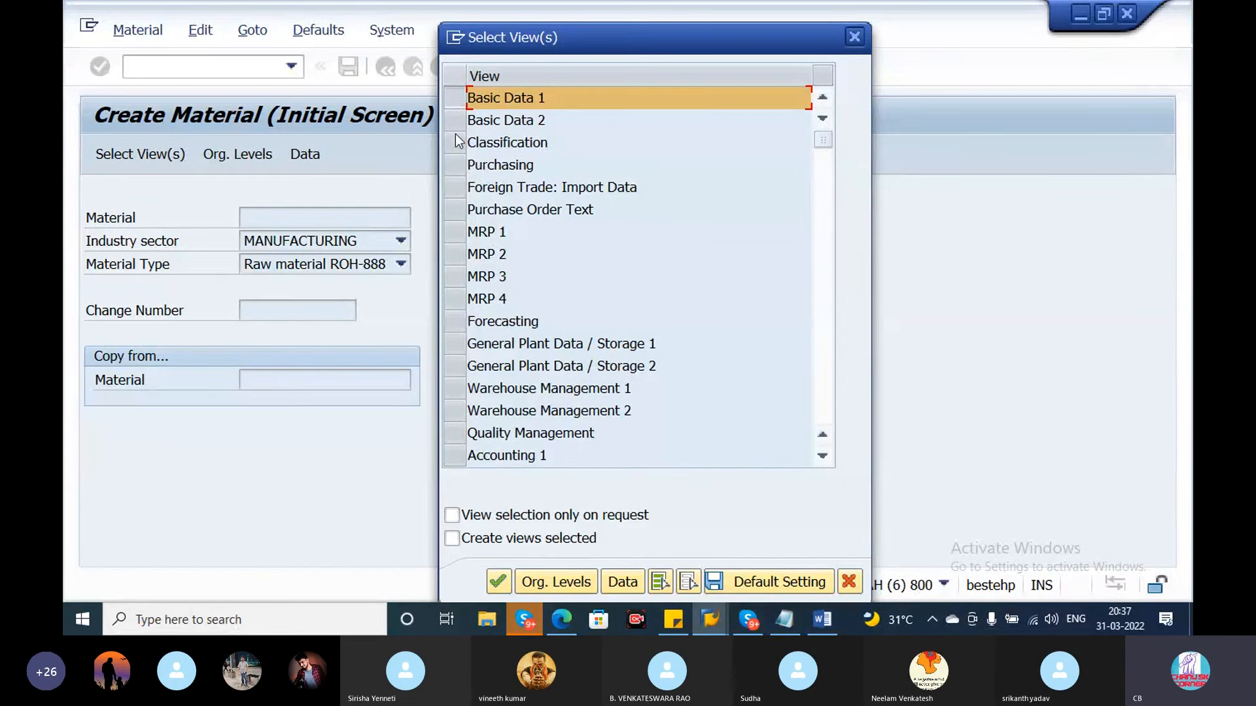
click(461, 457)
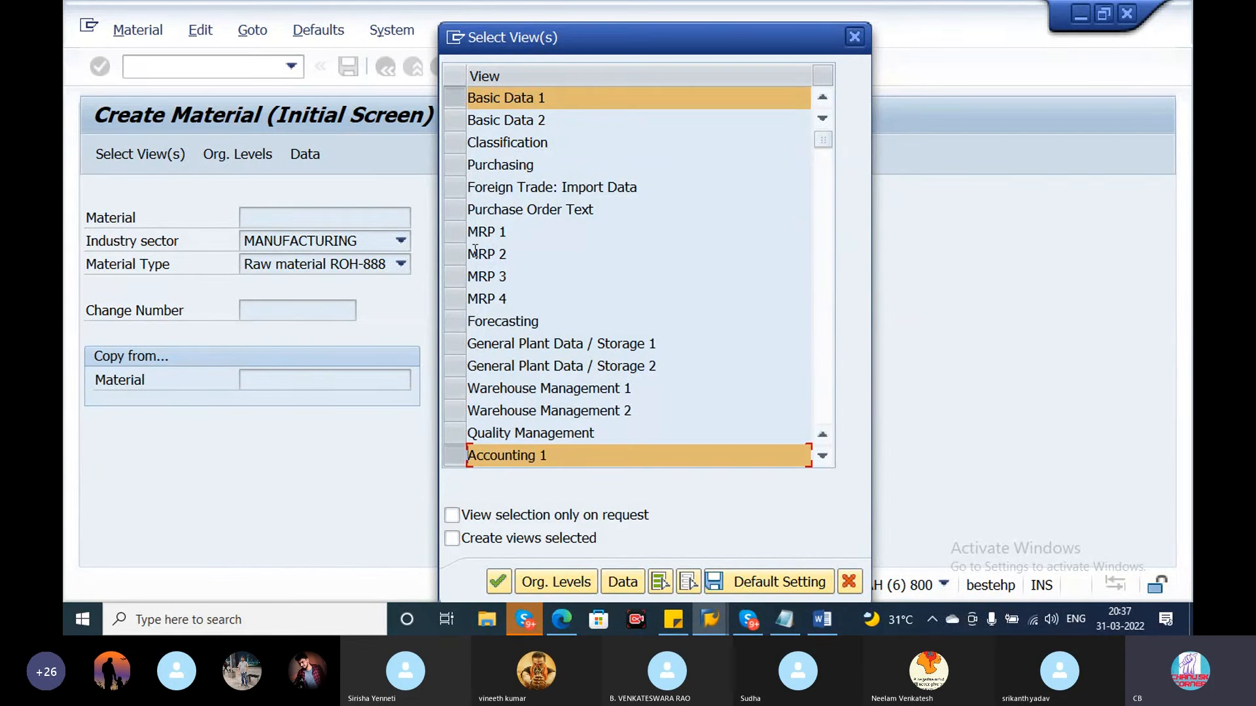
click(458, 166)
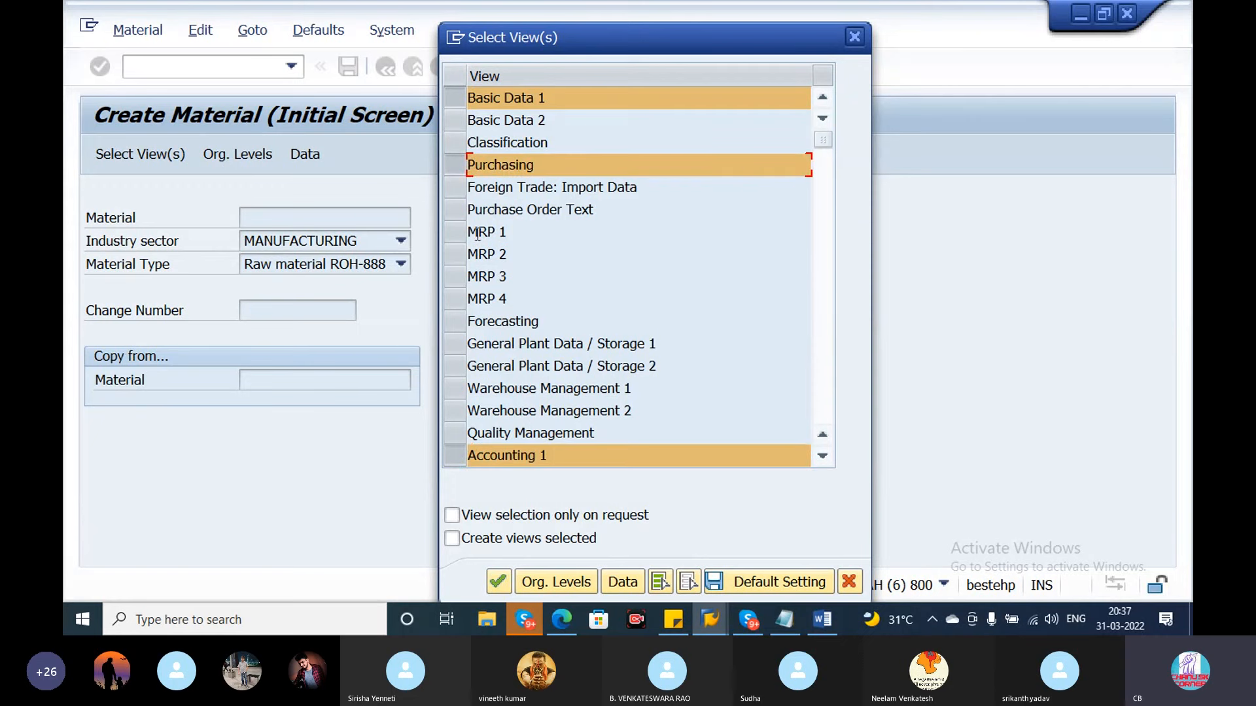
click(498, 579)
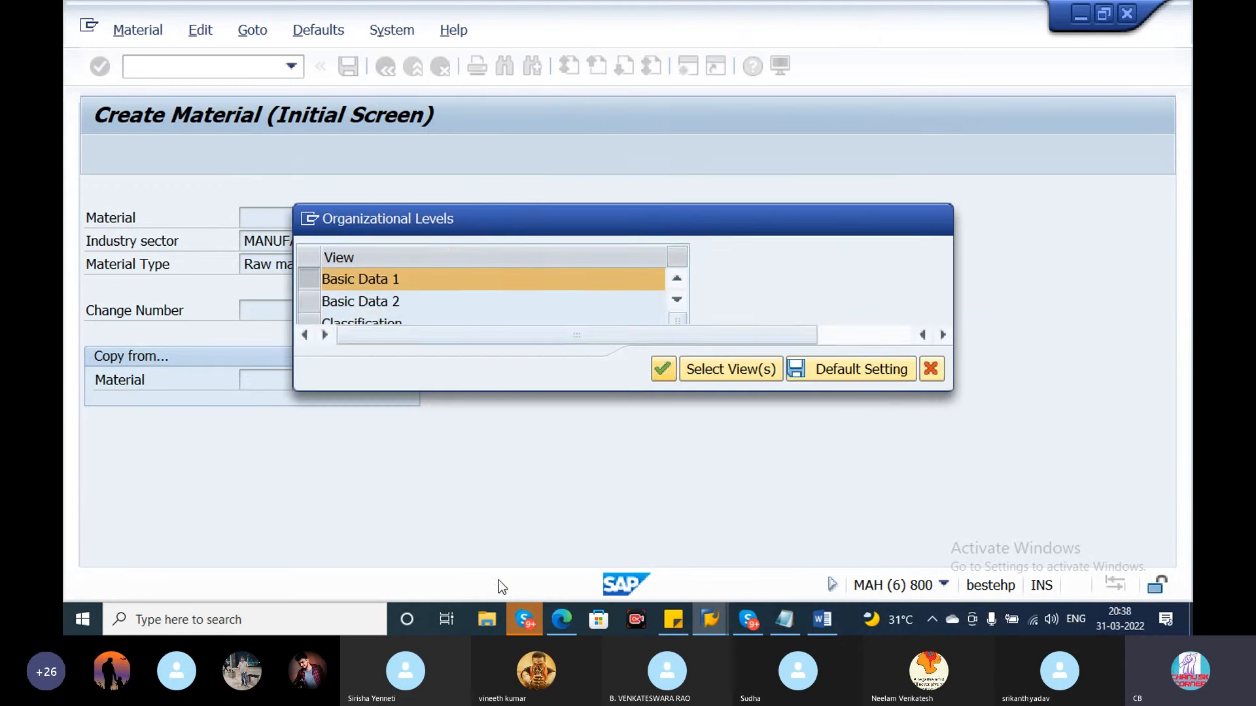
Set the plant to CH09 in the organizational levels and confirm.
key(BackSpace)
click(477, 307)
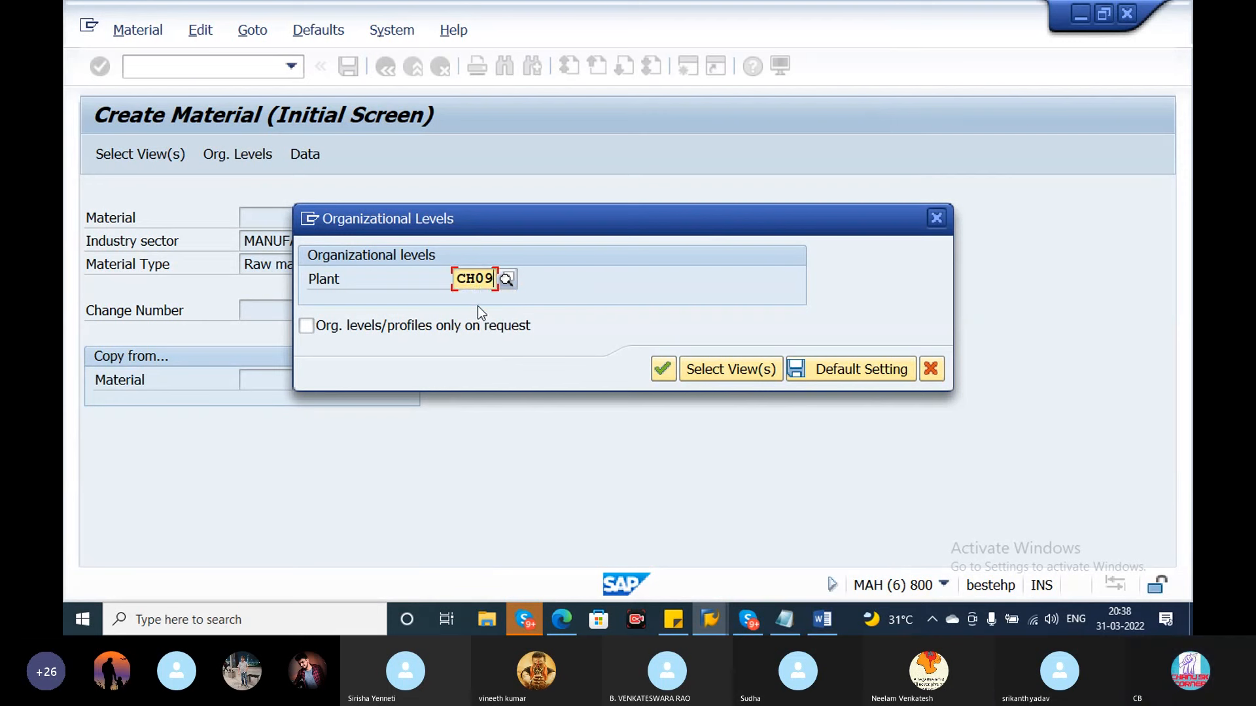
click(663, 369)
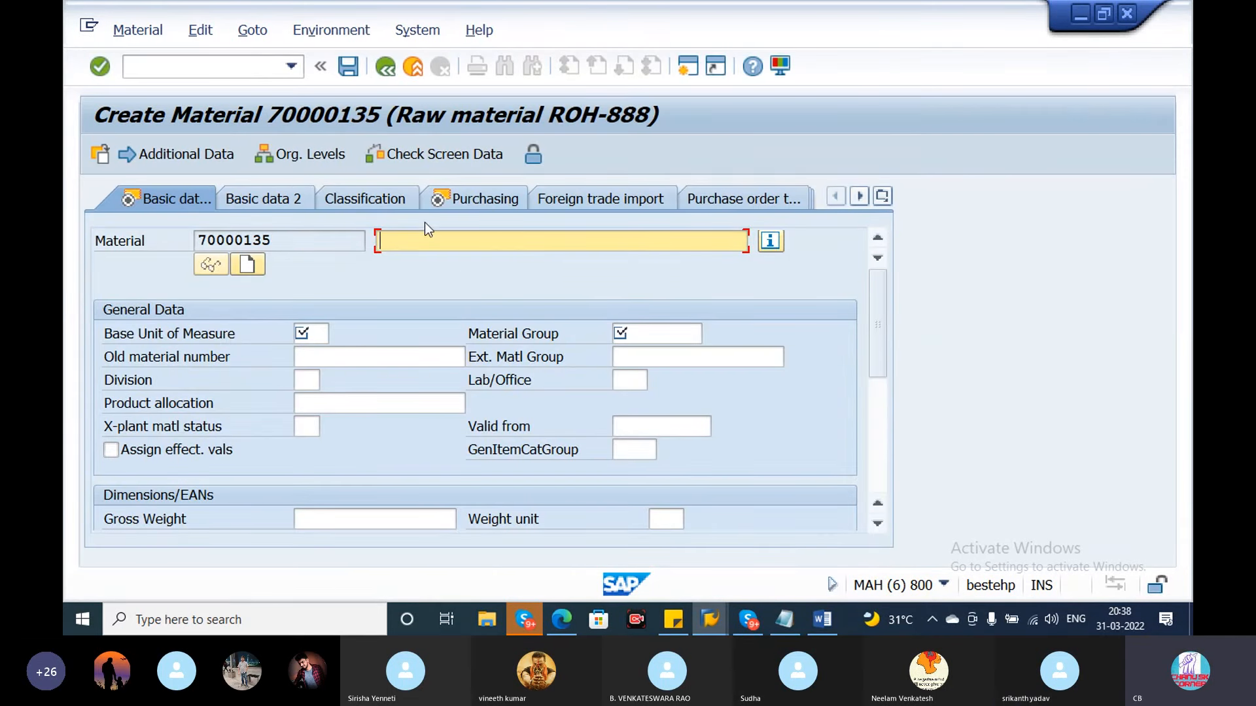
Enter "Finished Product" as the material description.
text(Finished Proj)
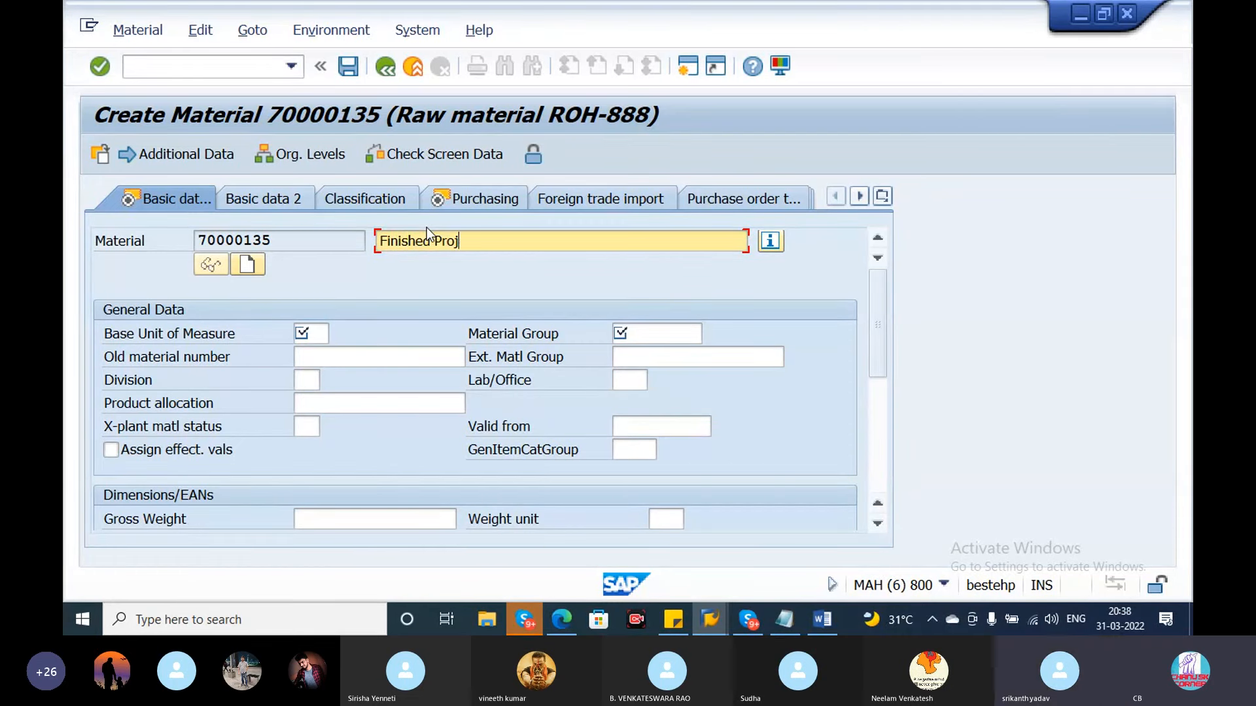
key(BackSpace)
text(duct)
Set the base unit of measure to KG and the material group to 00101.
click(319, 337)
click(312, 354)
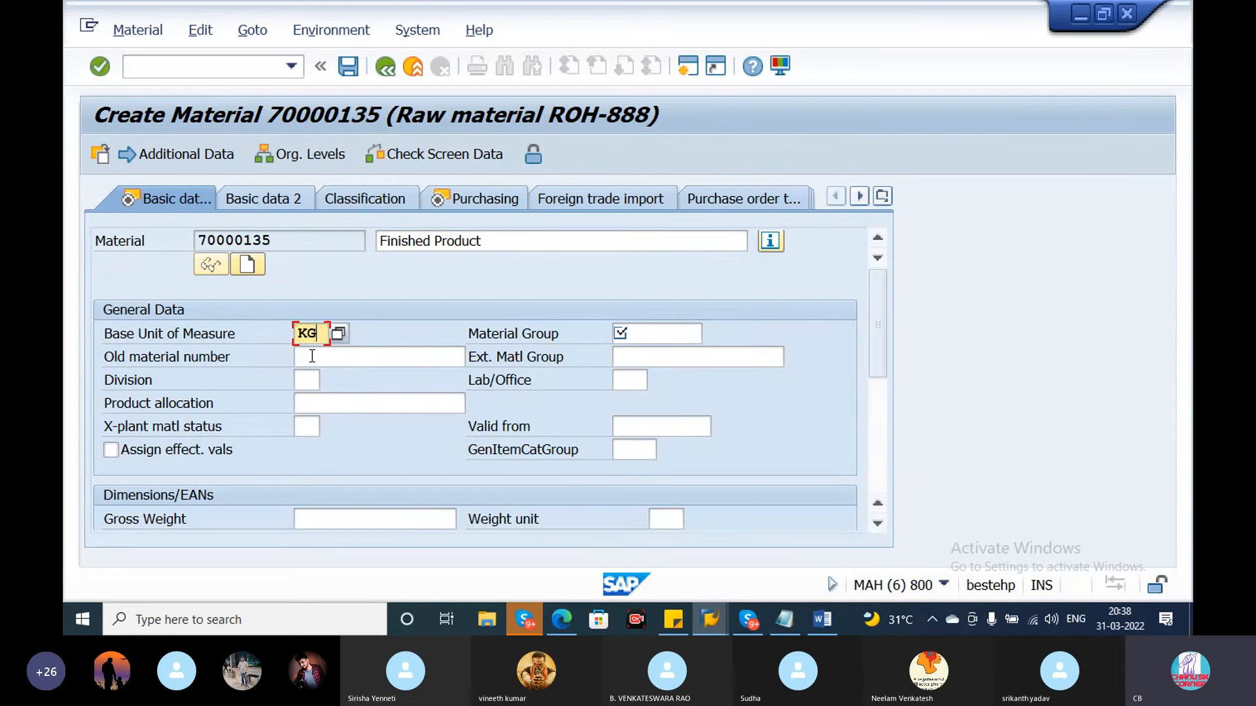
click(652, 337)
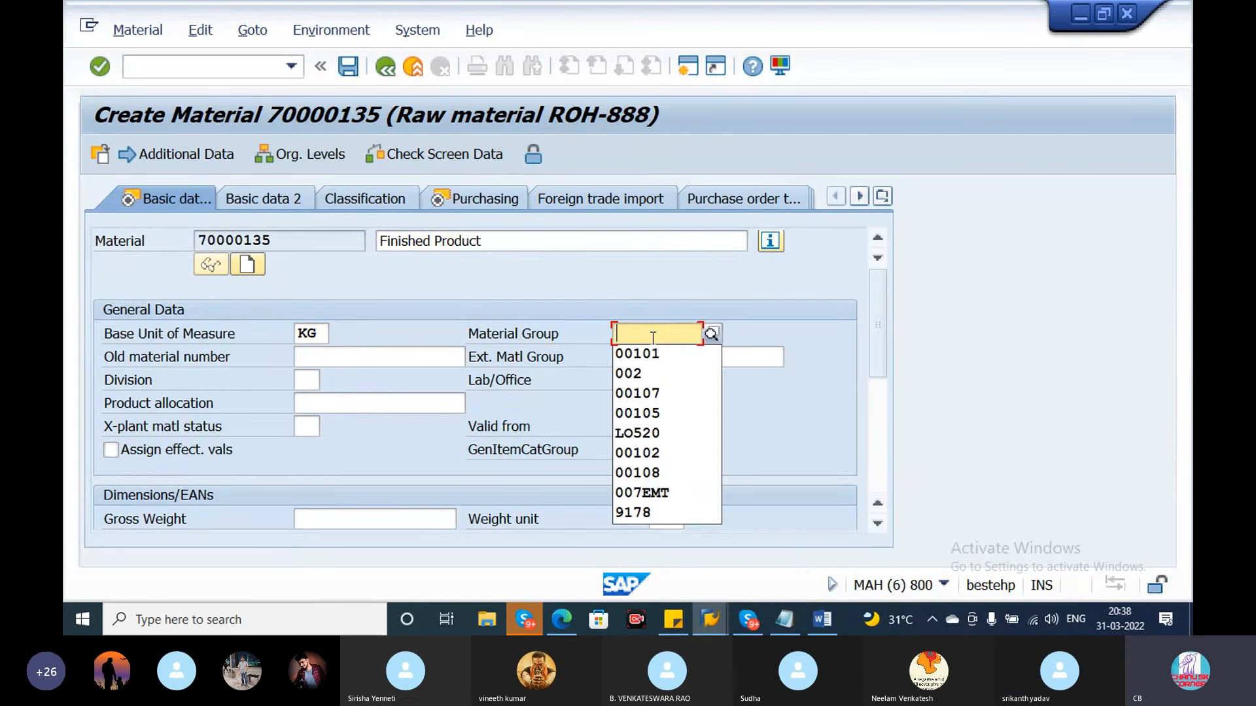
click(647, 354)
Enter a gross weight of 200 with its net weight and weight unit, and continue to the Purchasing view.
drag(873, 344, 869, 385)
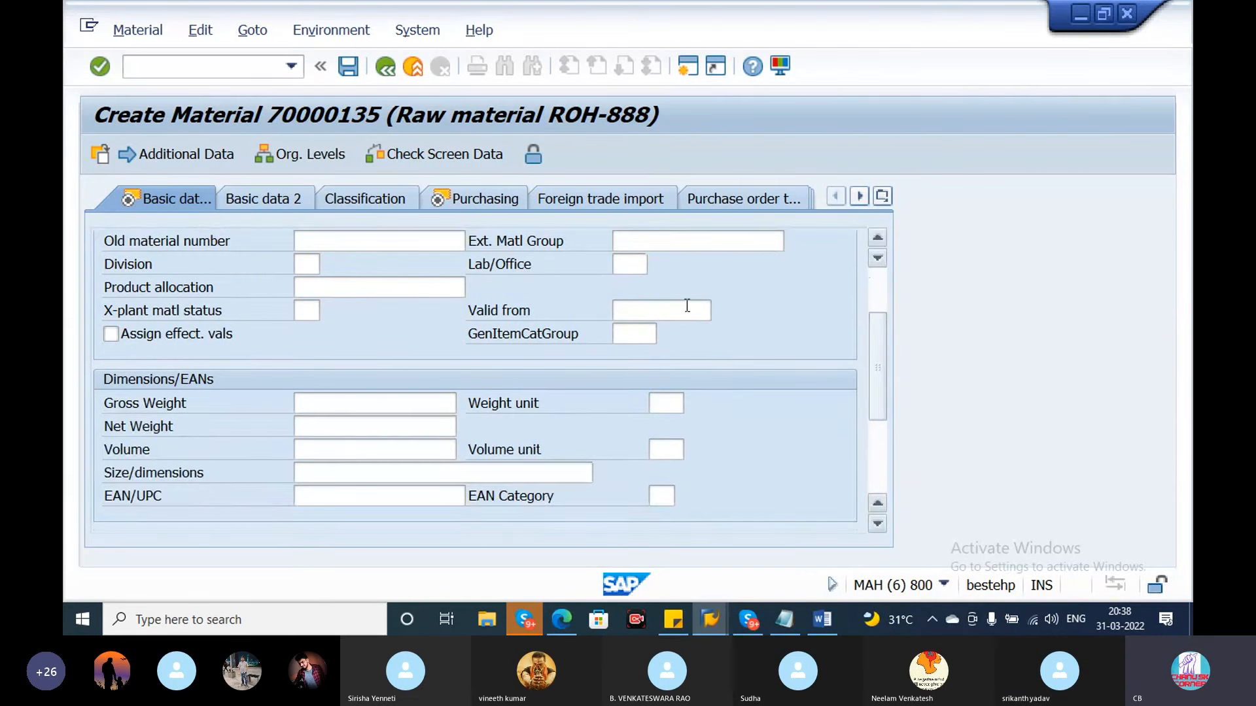
click(327, 401)
click(324, 424)
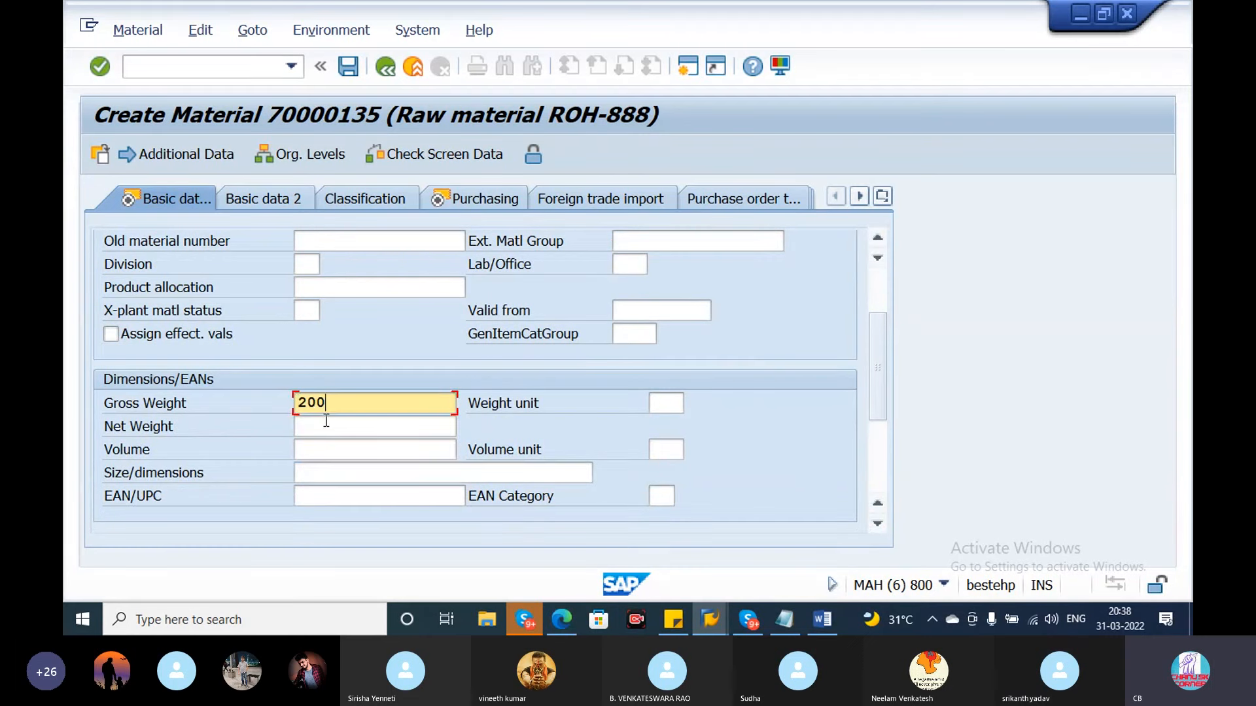
key(Return)
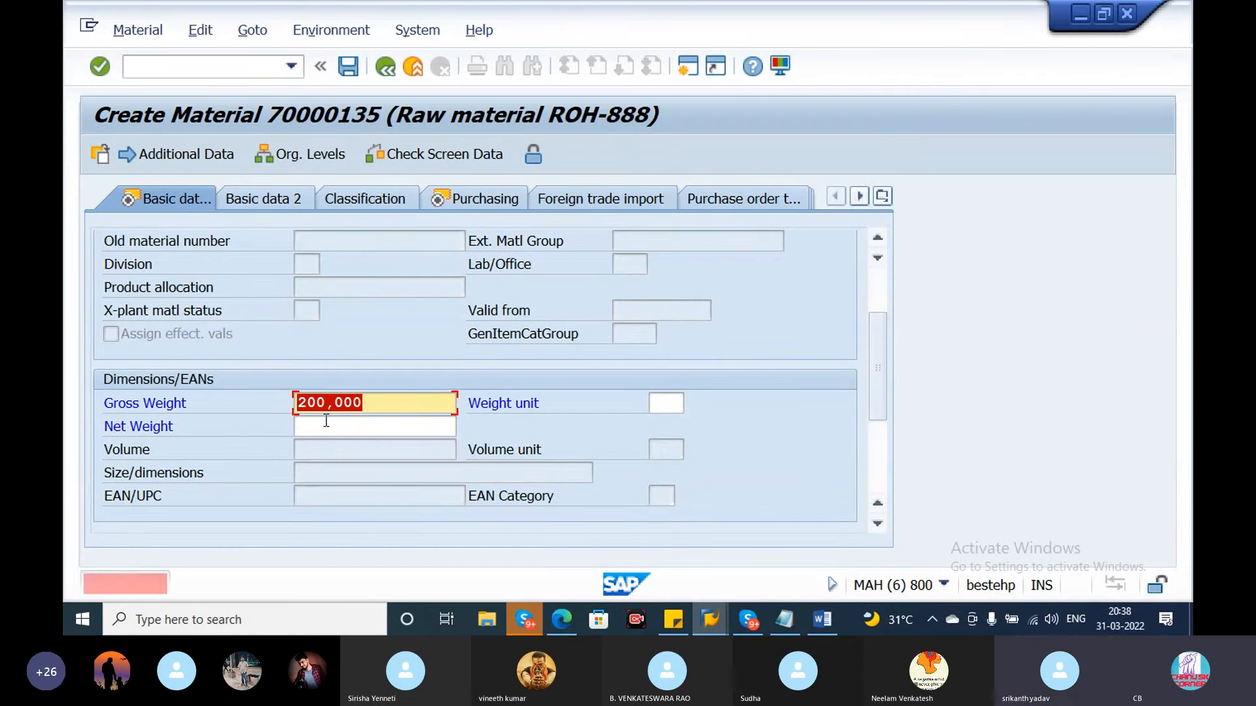
click(678, 405)
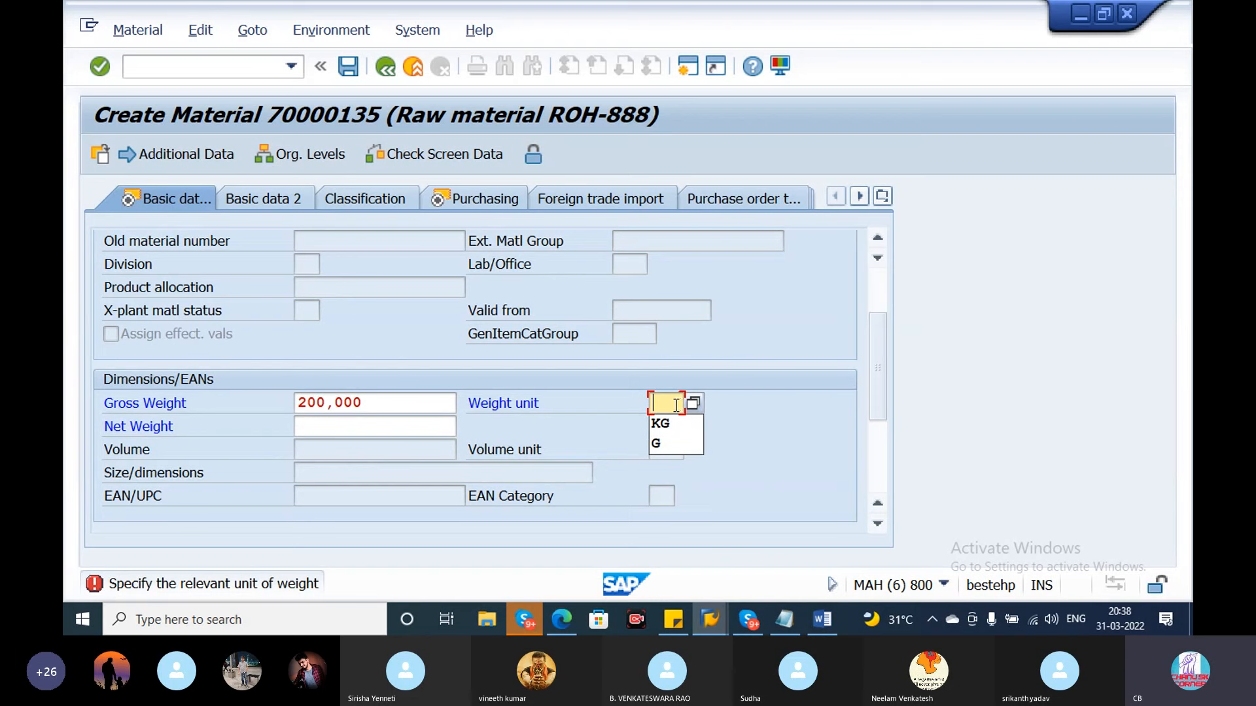
key(Return)
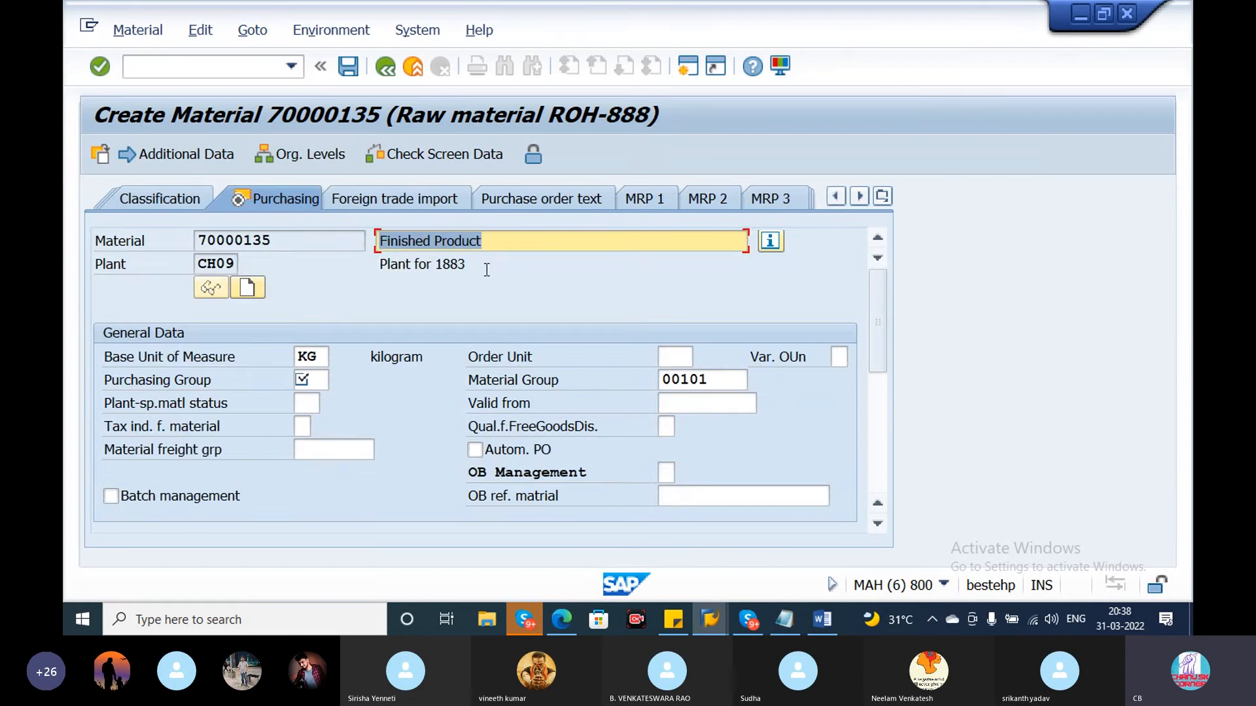
Set the purchasing group to R77 and continue to the Accounting 1 view.
click(320, 379)
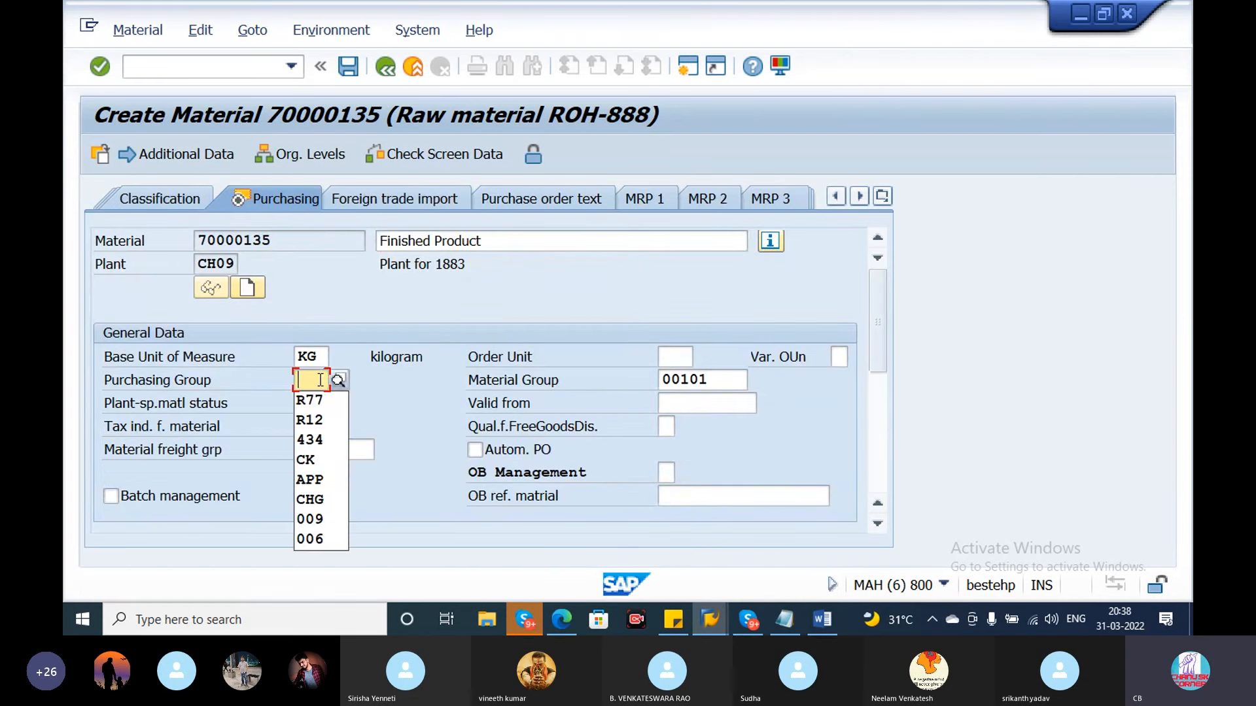
click(309, 400)
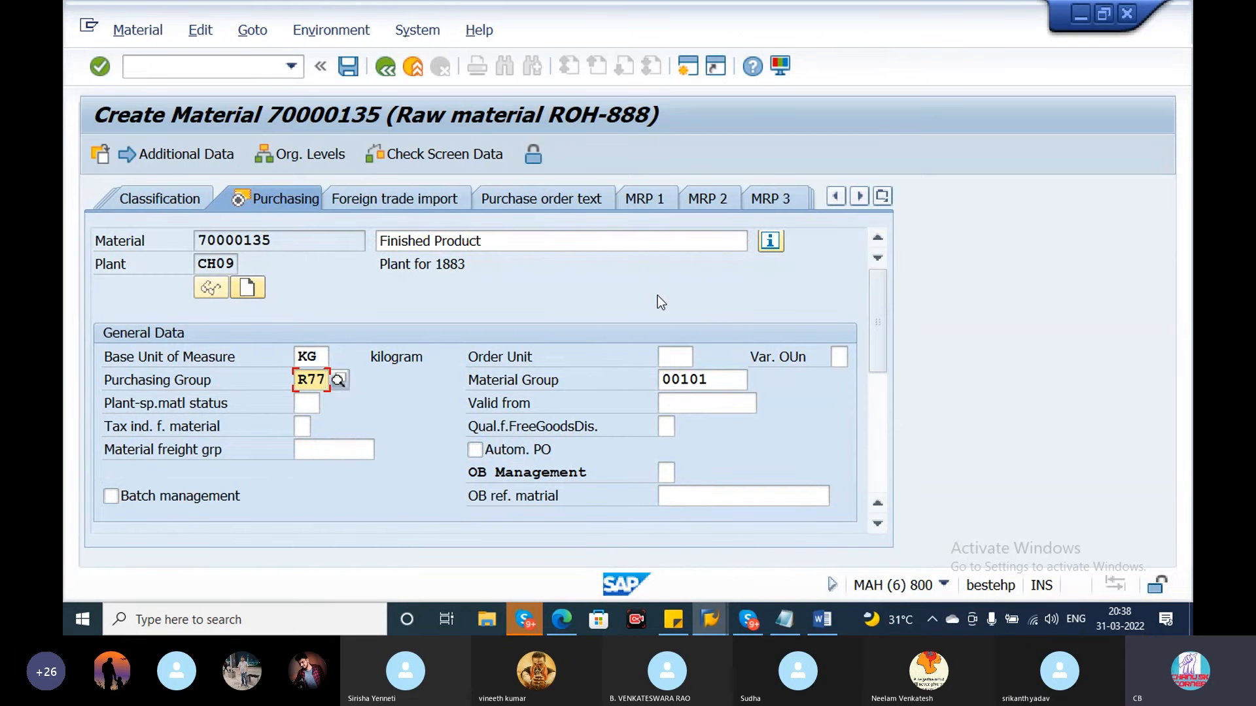
key(Return)
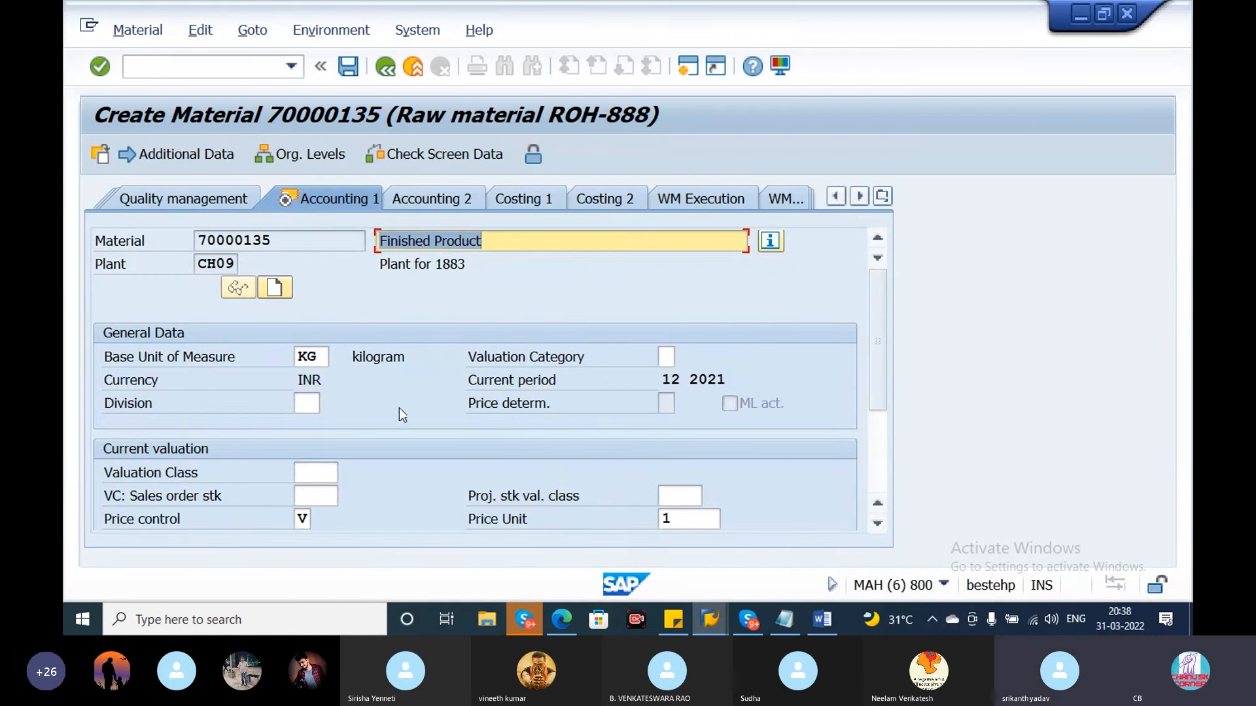
Look up the available valuation classes in the current valuation data and close the list without choosing one.
drag(881, 344, 883, 406)
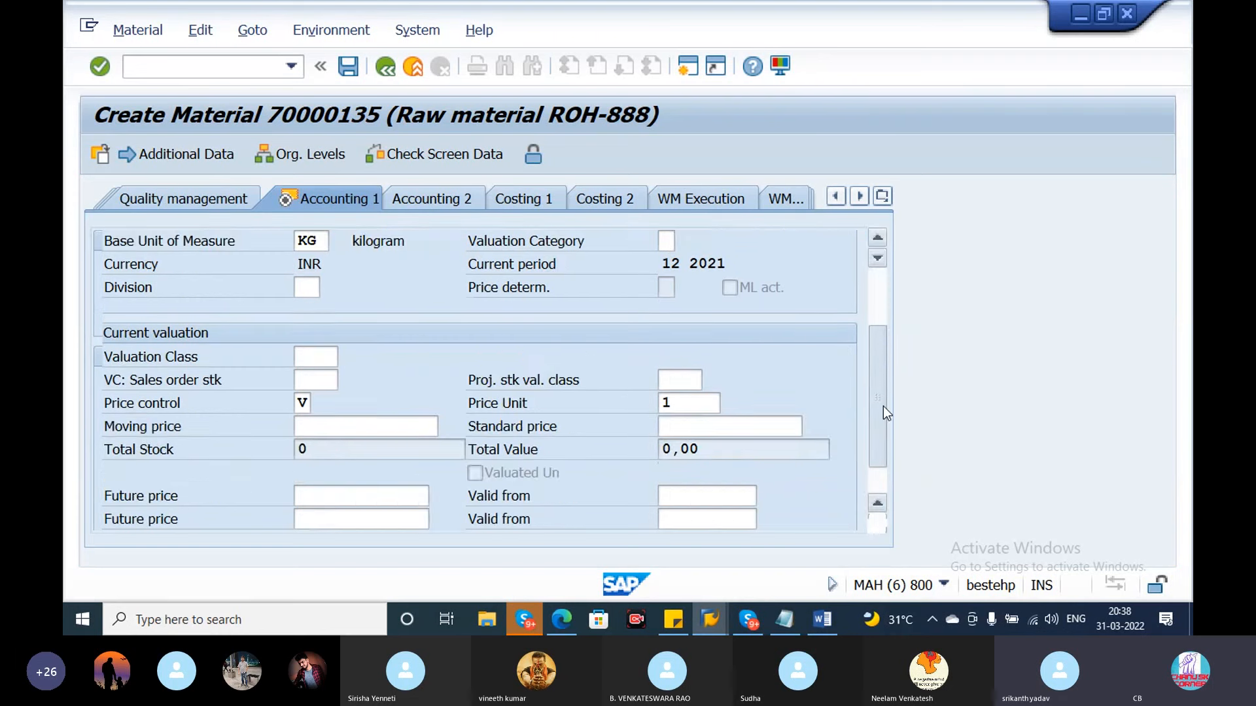
click(306, 404)
click(318, 360)
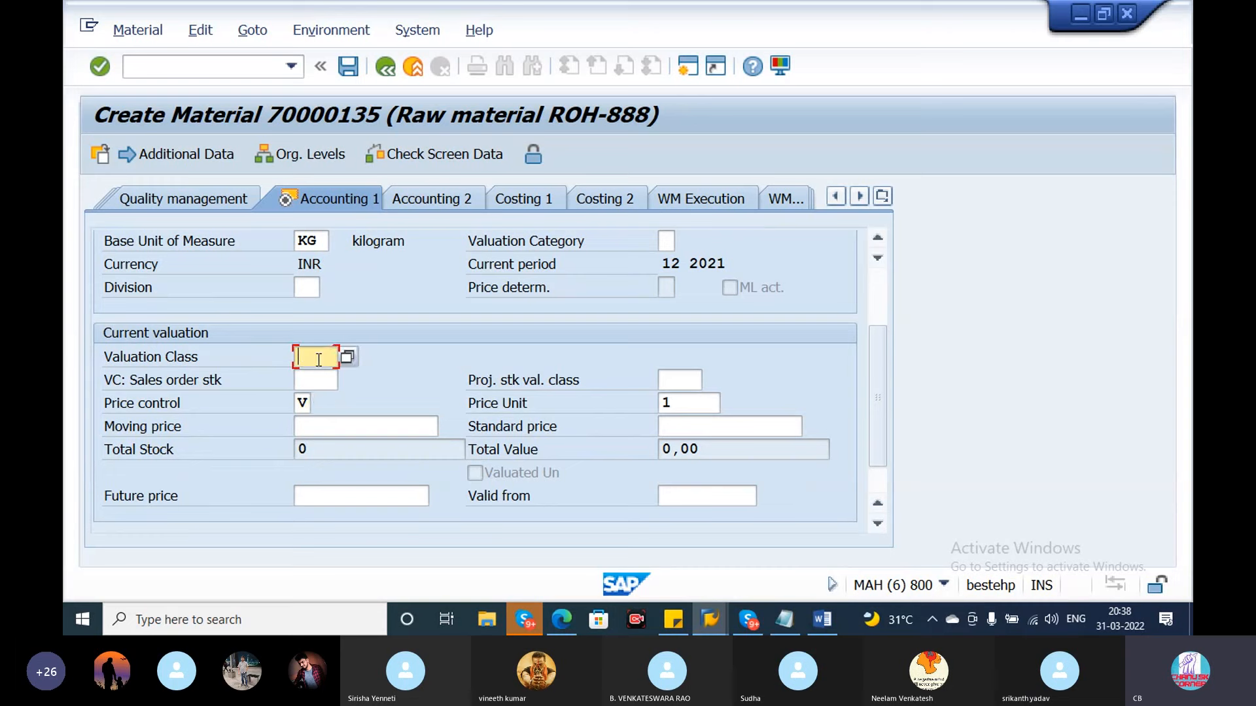
click(318, 360)
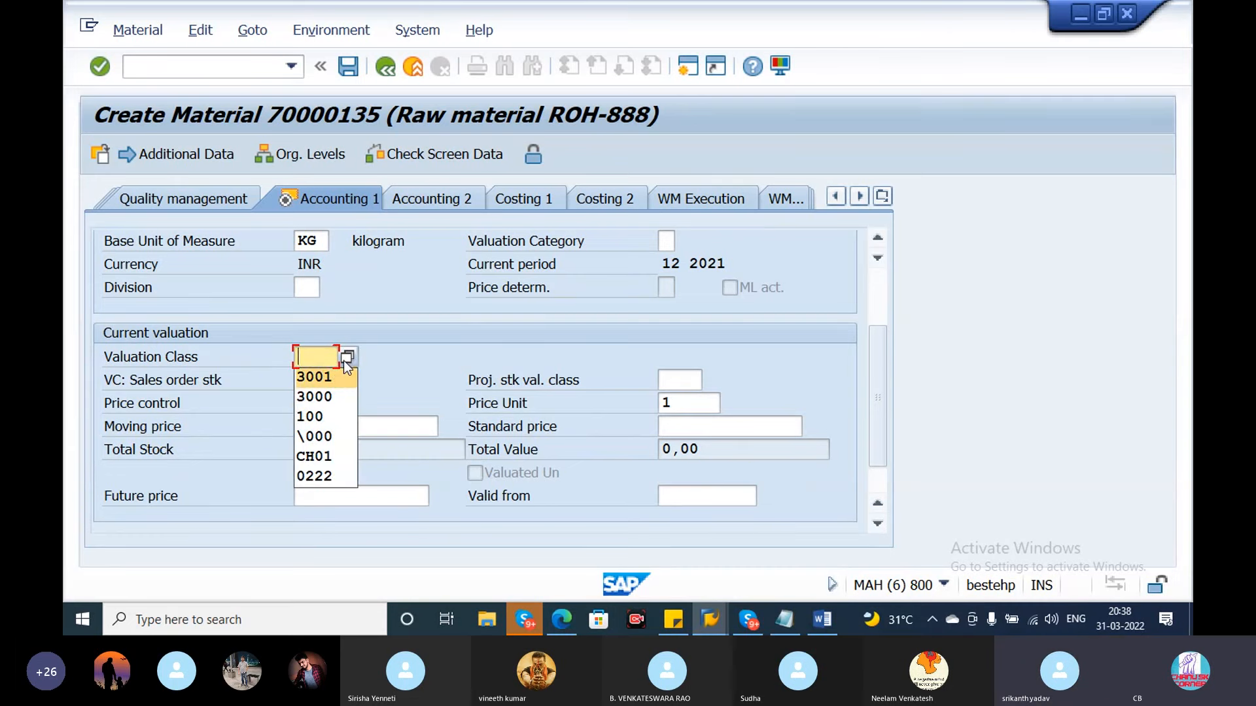
click(346, 359)
click(345, 358)
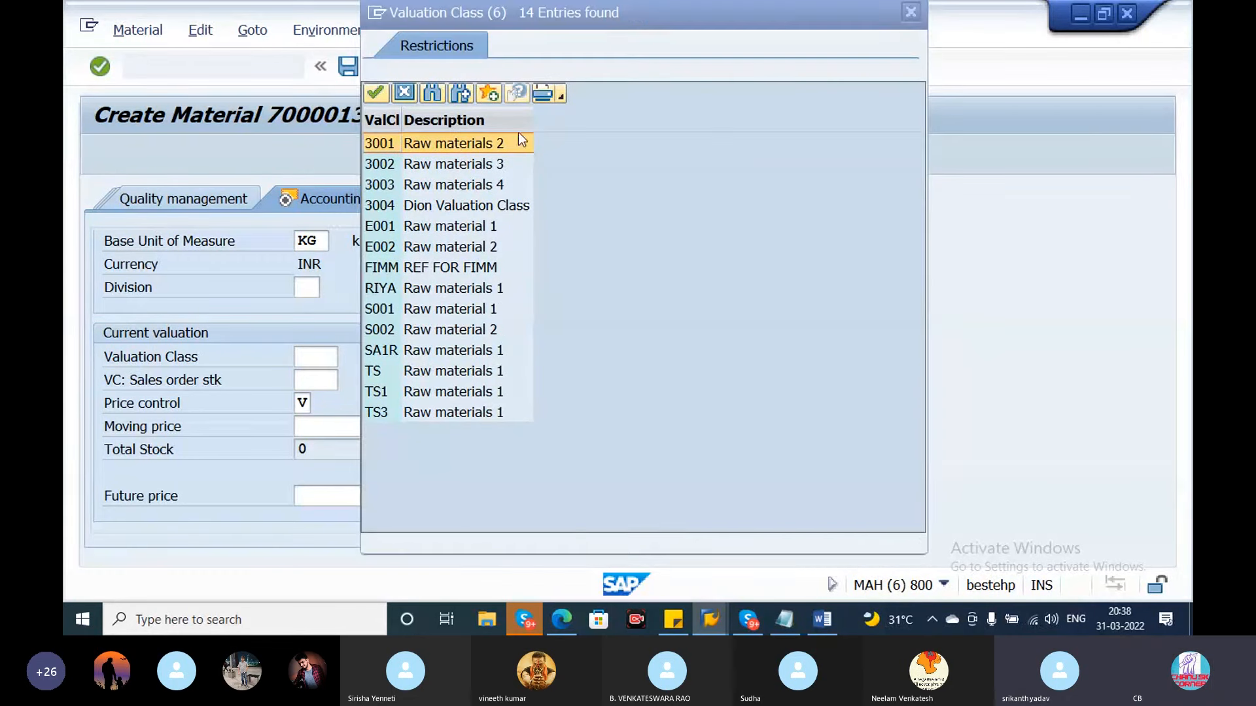
click(910, 12)
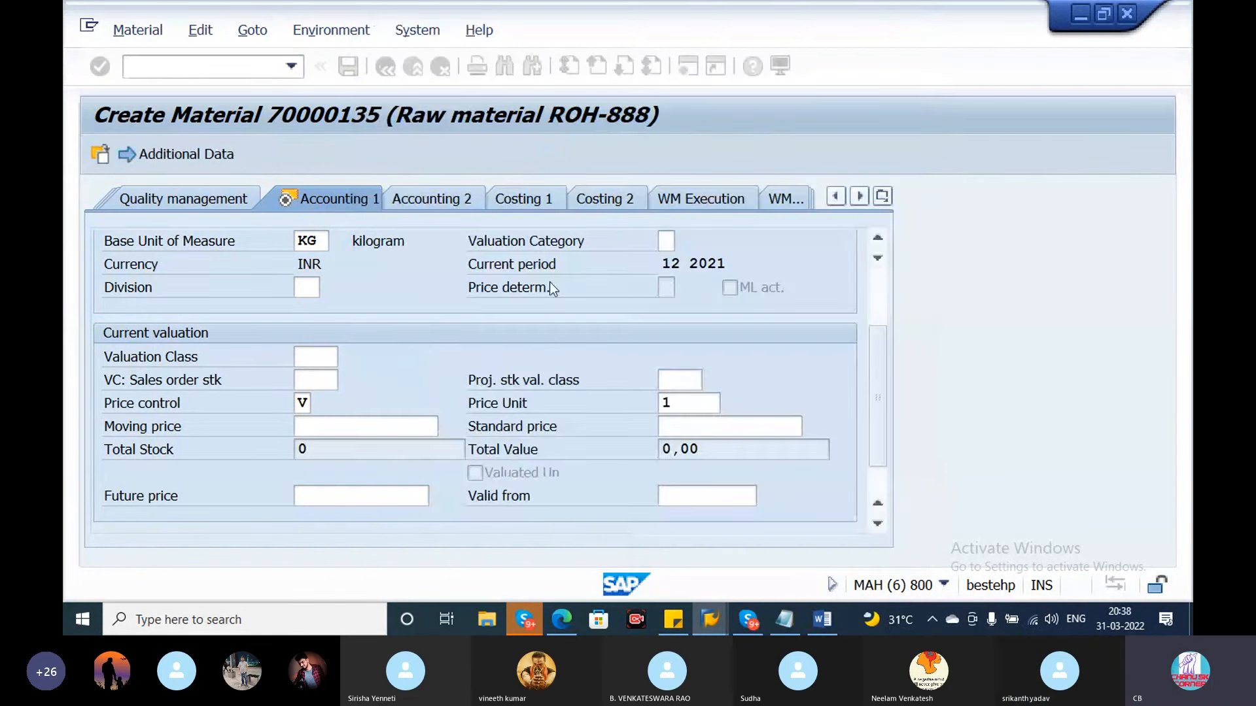
Set the valuation class to 3001 and the price control to S in the current valuation data.
click(316, 365)
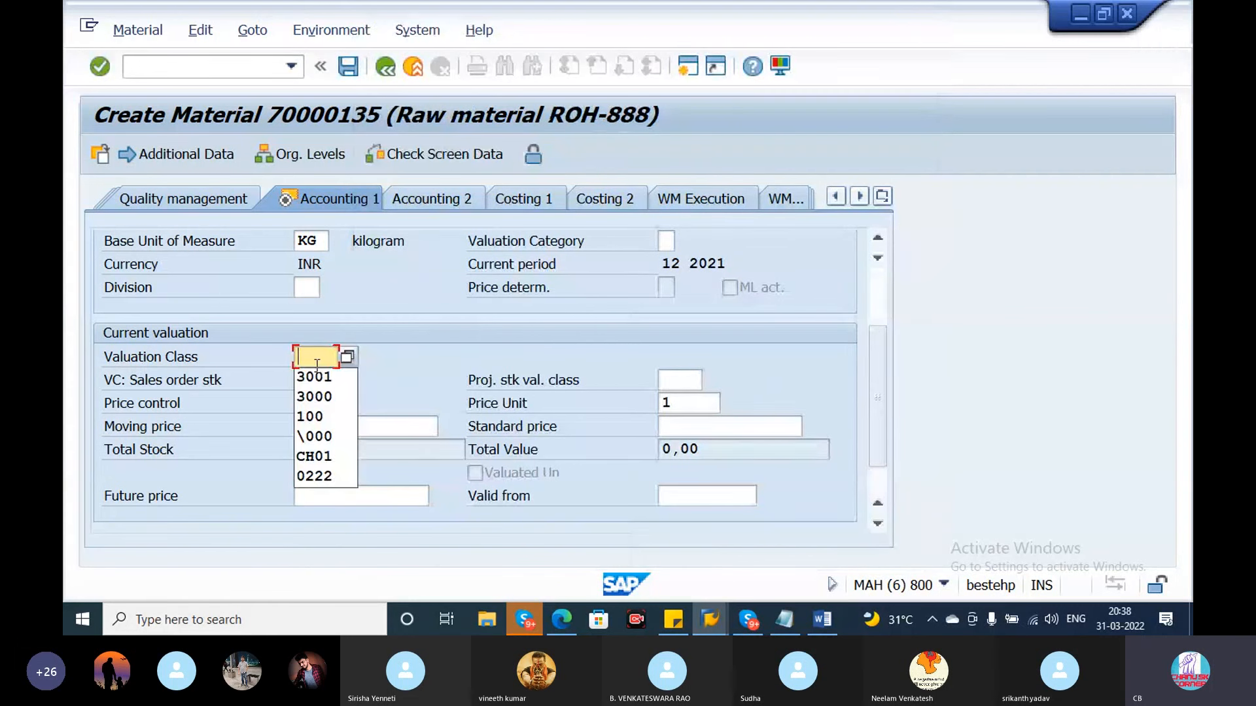
click(322, 375)
click(312, 409)
key(BackSpace)
text(S)
click(317, 446)
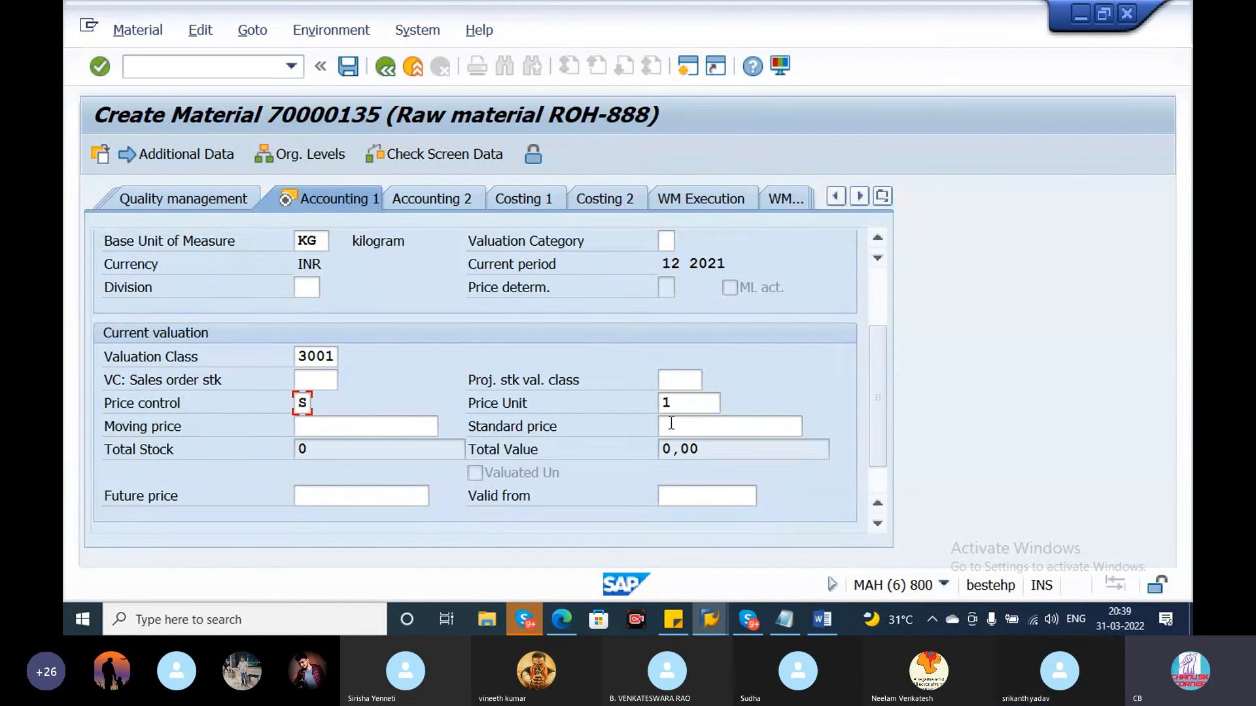
Leave the Accounting 1 view and exit the material record without saving its data.
key(Return)
key(Return)
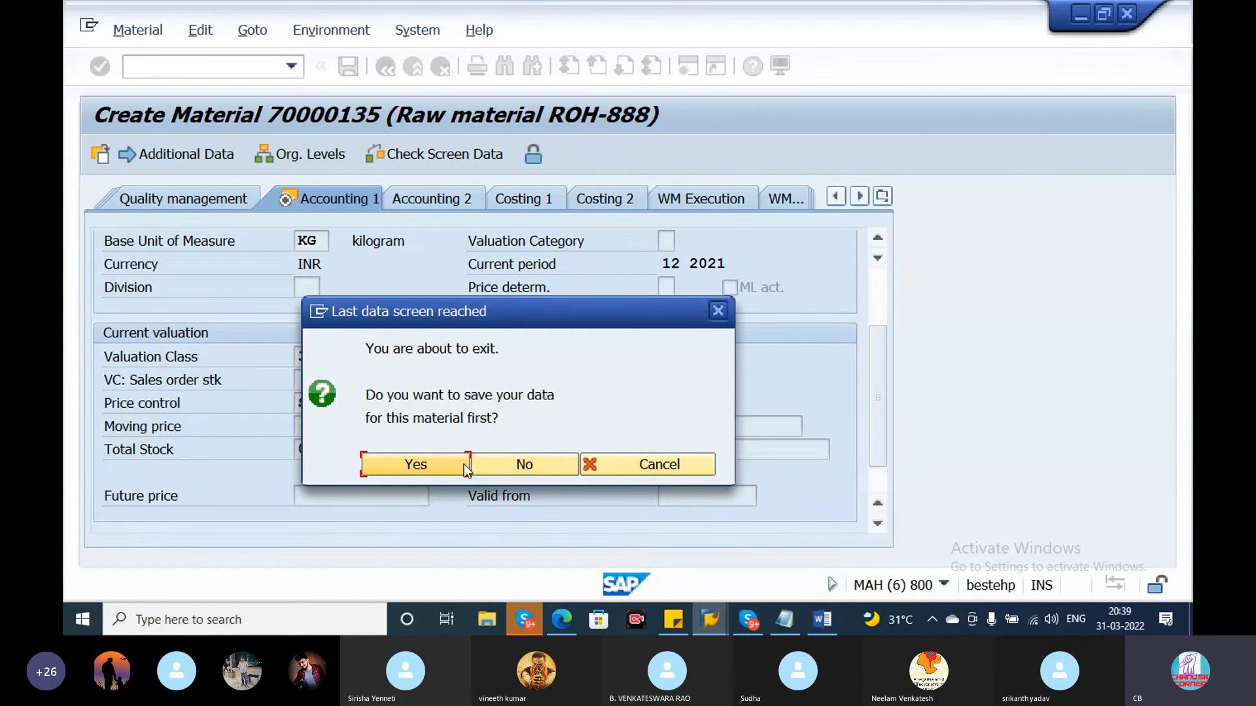
click(504, 466)
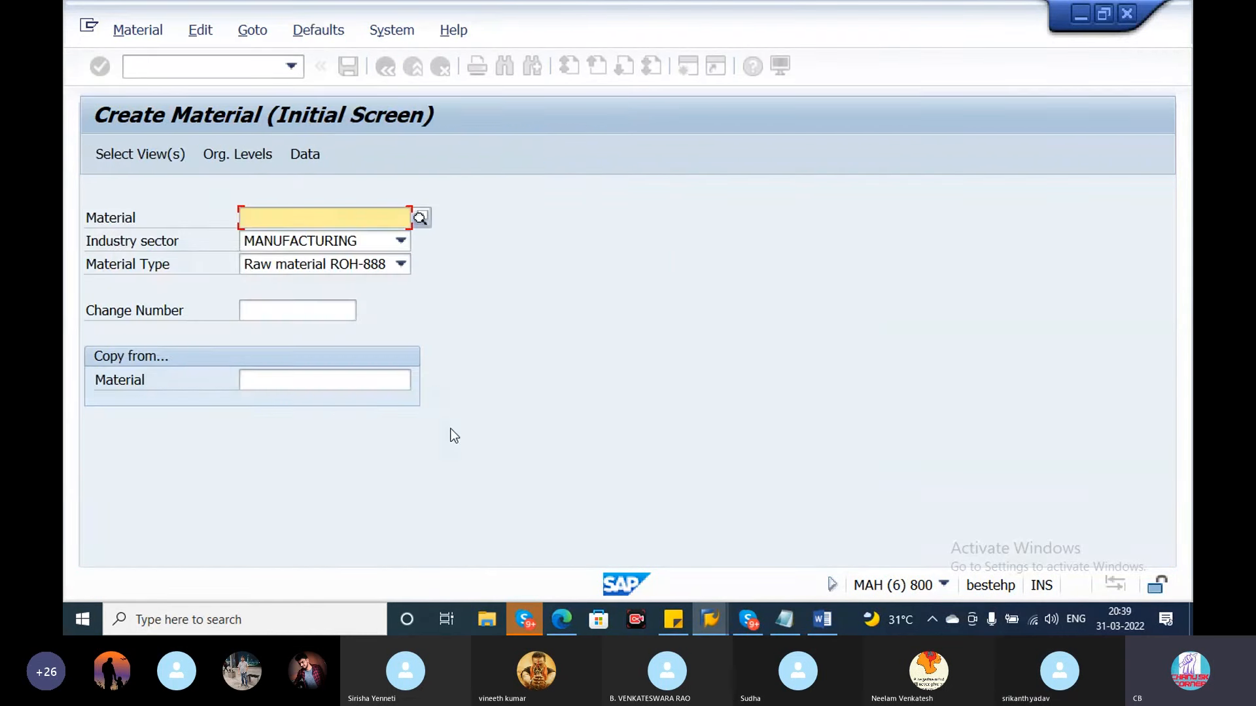
Start another raw material with the Basic Data 1, Purchasing and Accounting 1 views for plant CH09.
key(Return)
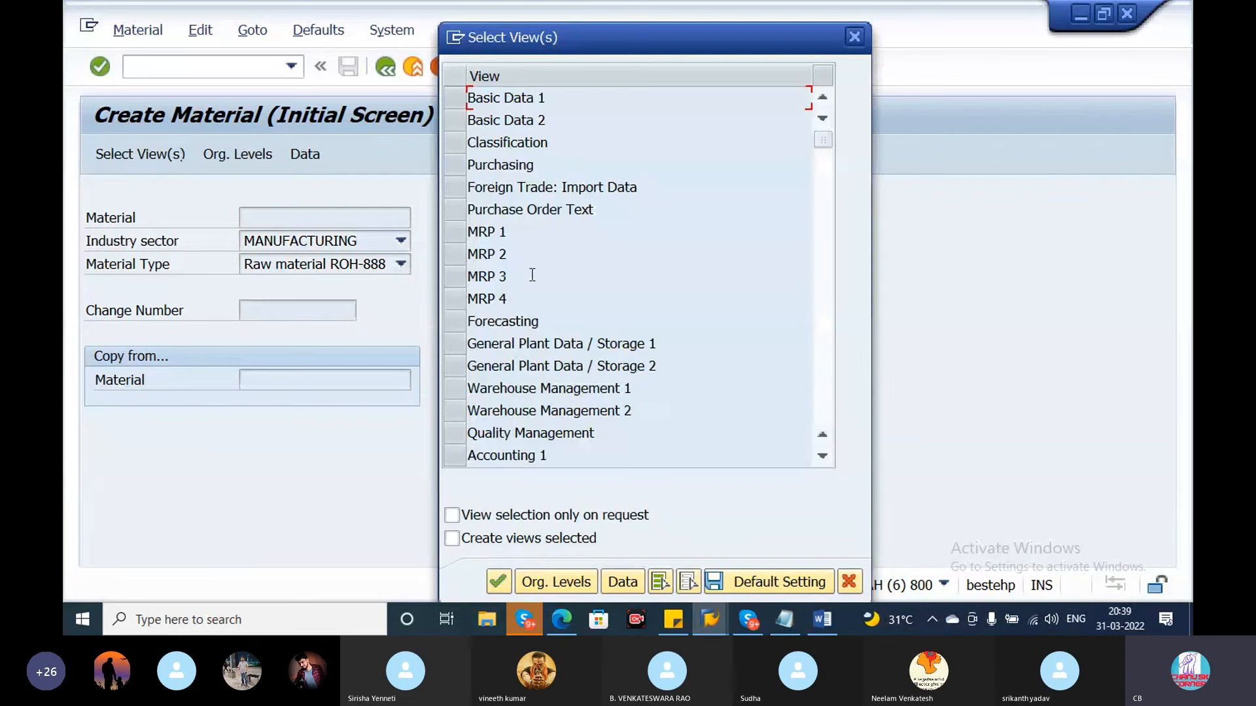
click(456, 99)
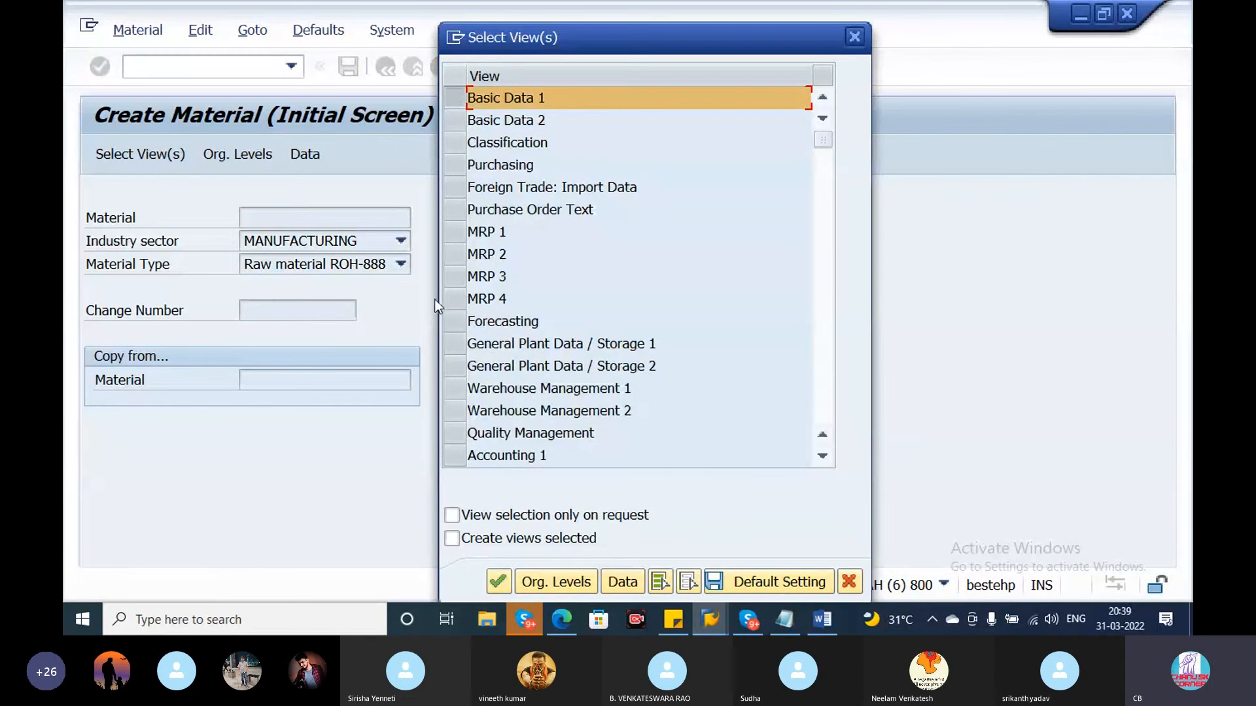
click(456, 456)
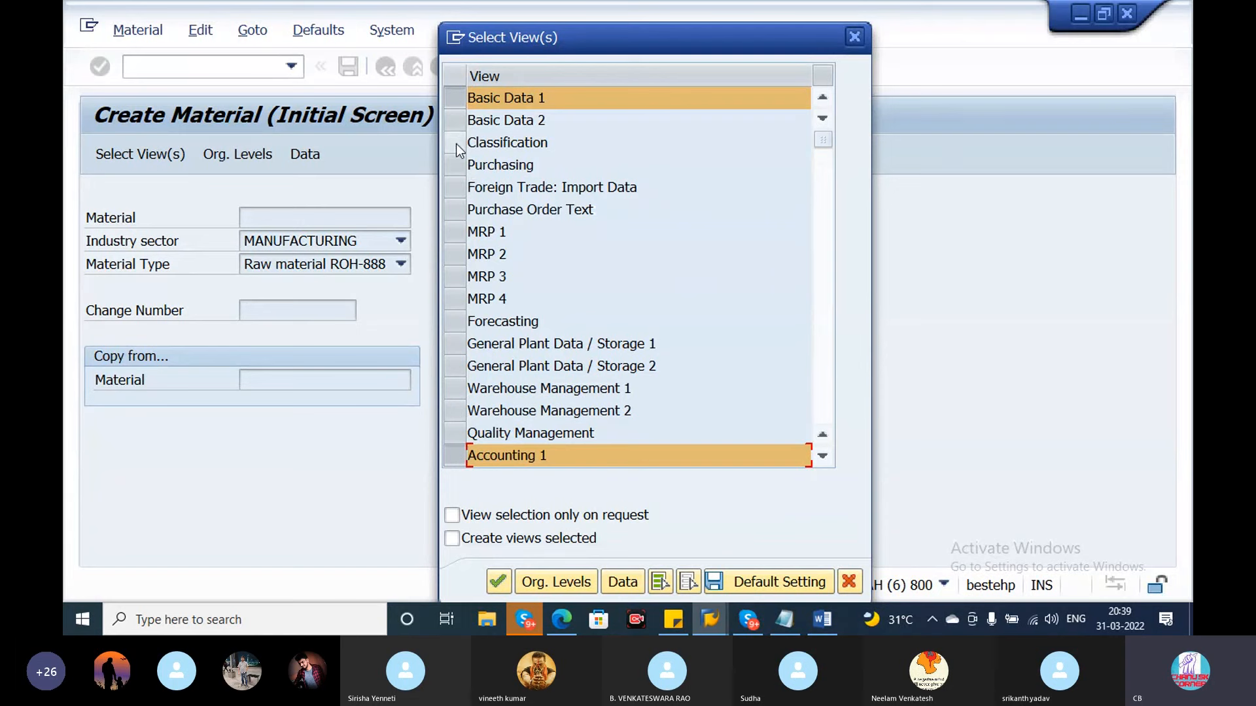
click(456, 165)
click(498, 581)
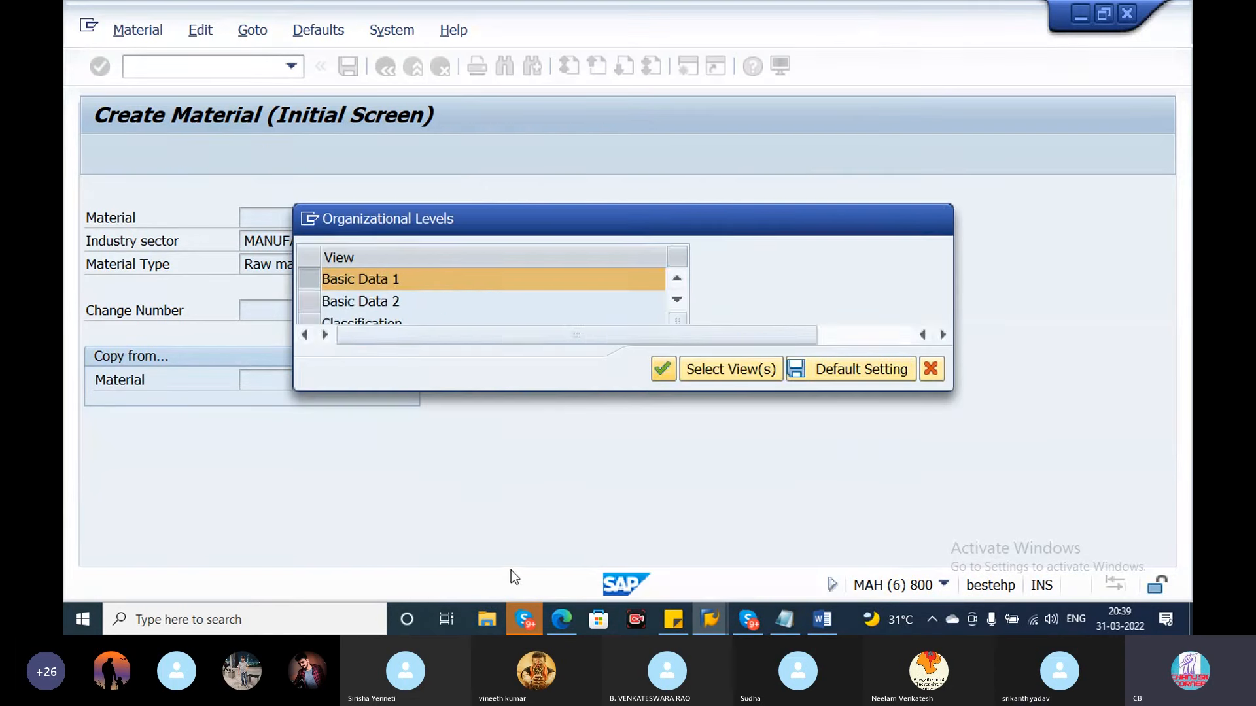
click(482, 299)
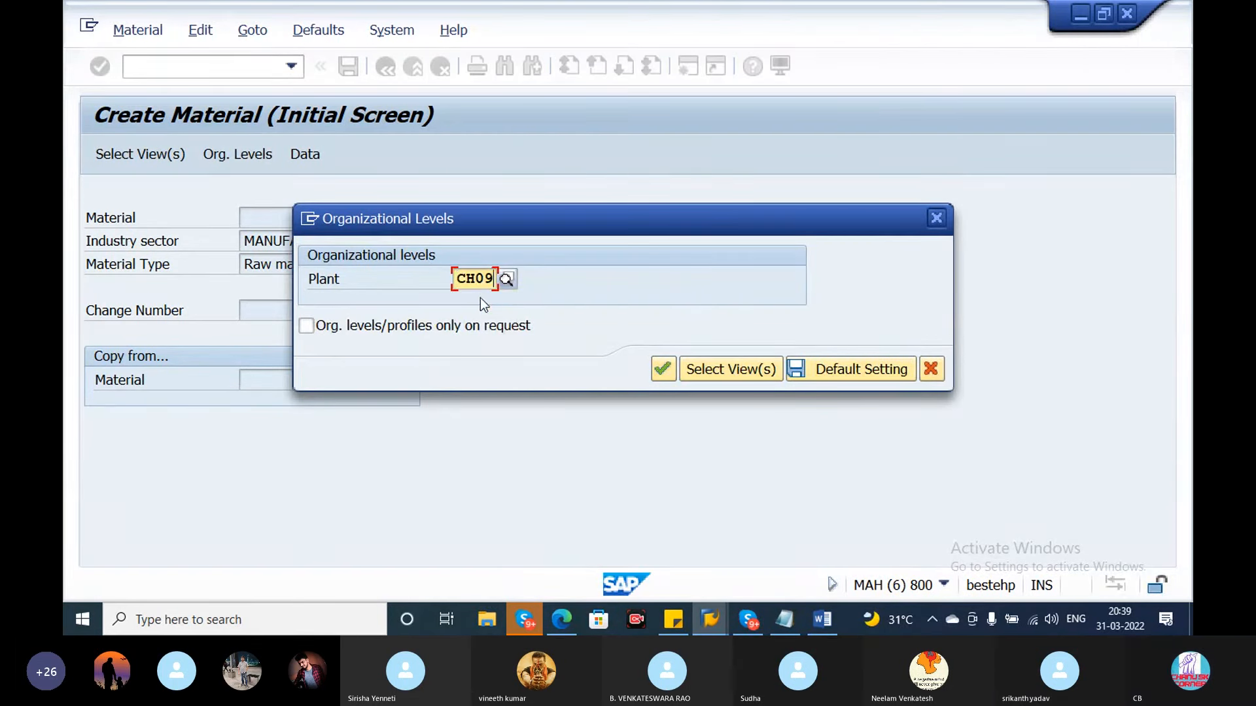
click(662, 371)
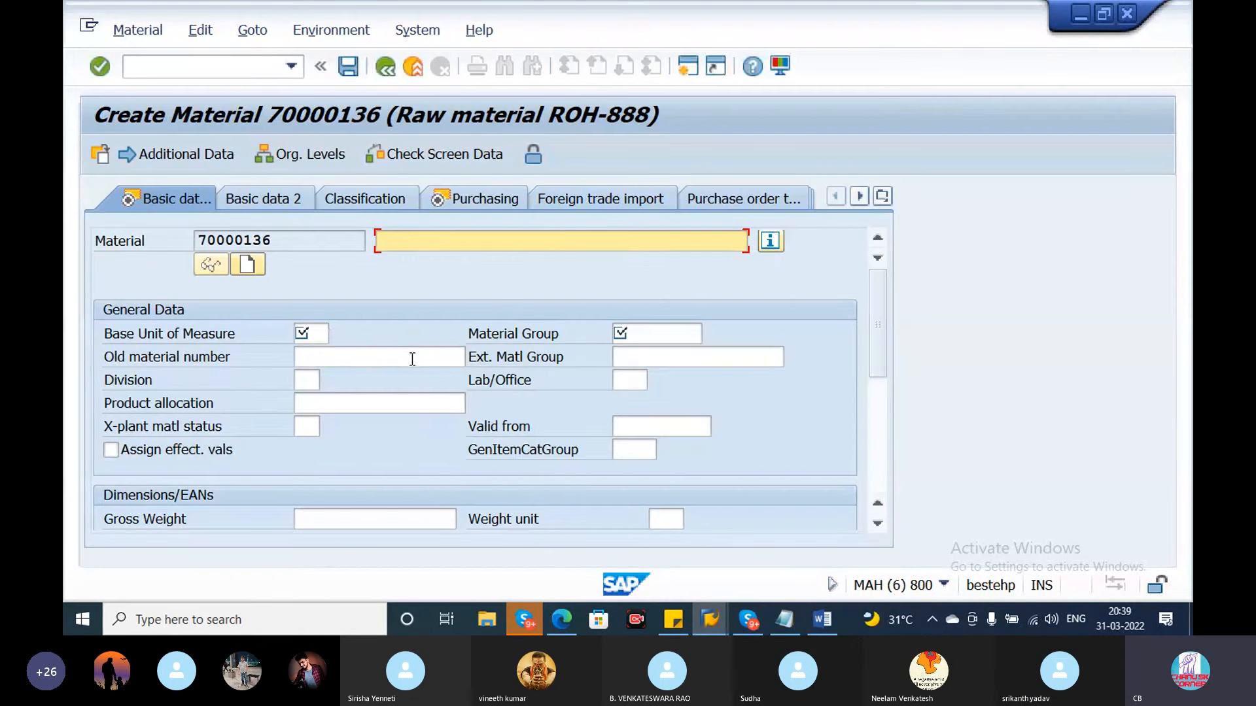
Describe the material as Finished Product, with base unit of measure KG and material group 00101.
click(426, 260)
click(310, 333)
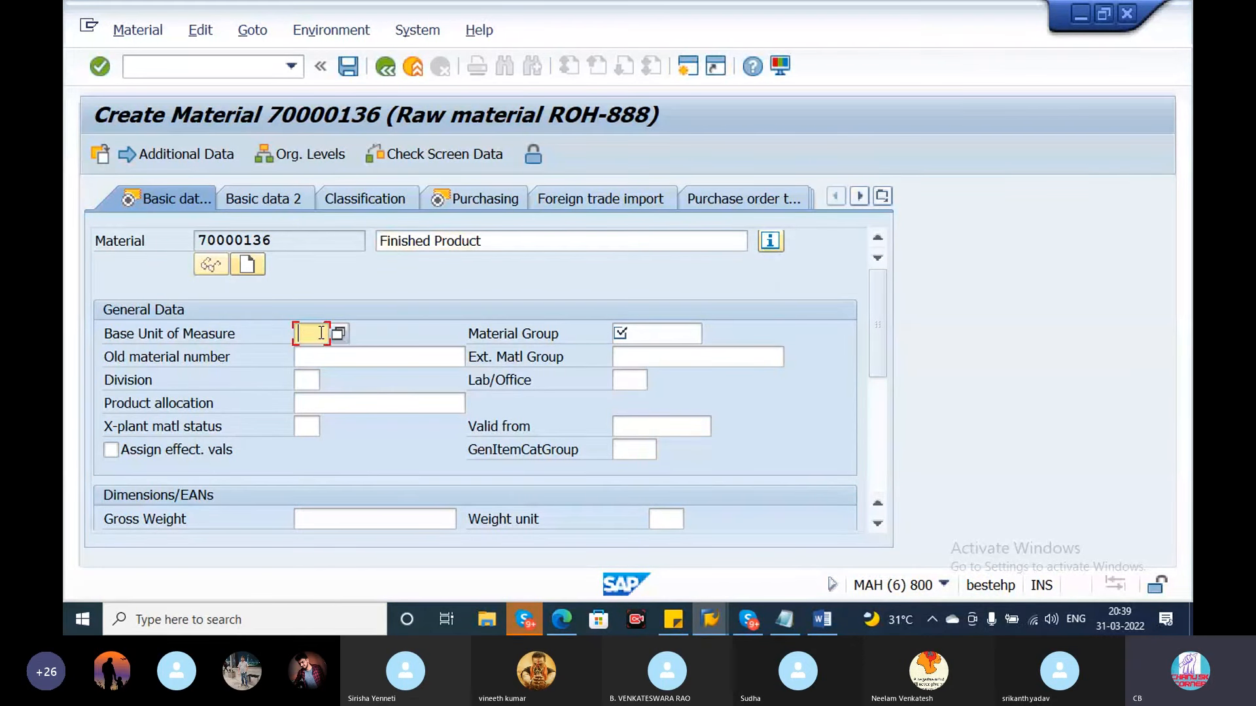
click(315, 355)
click(651, 333)
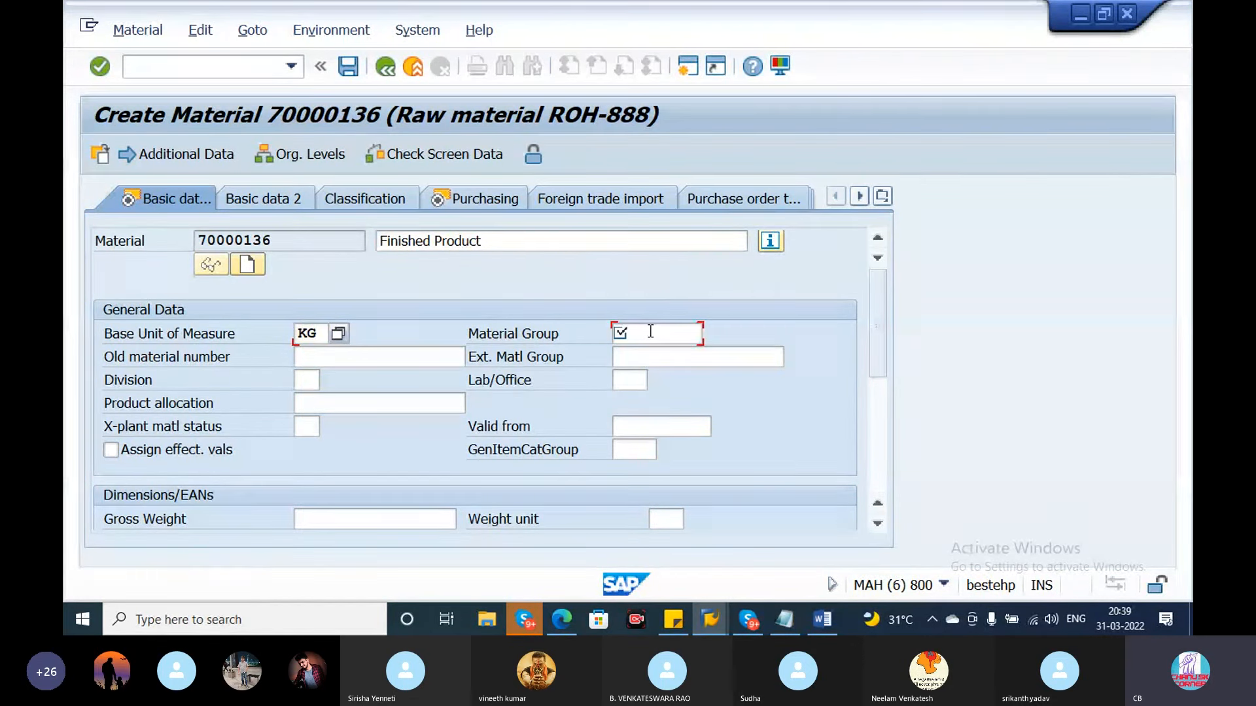
click(638, 354)
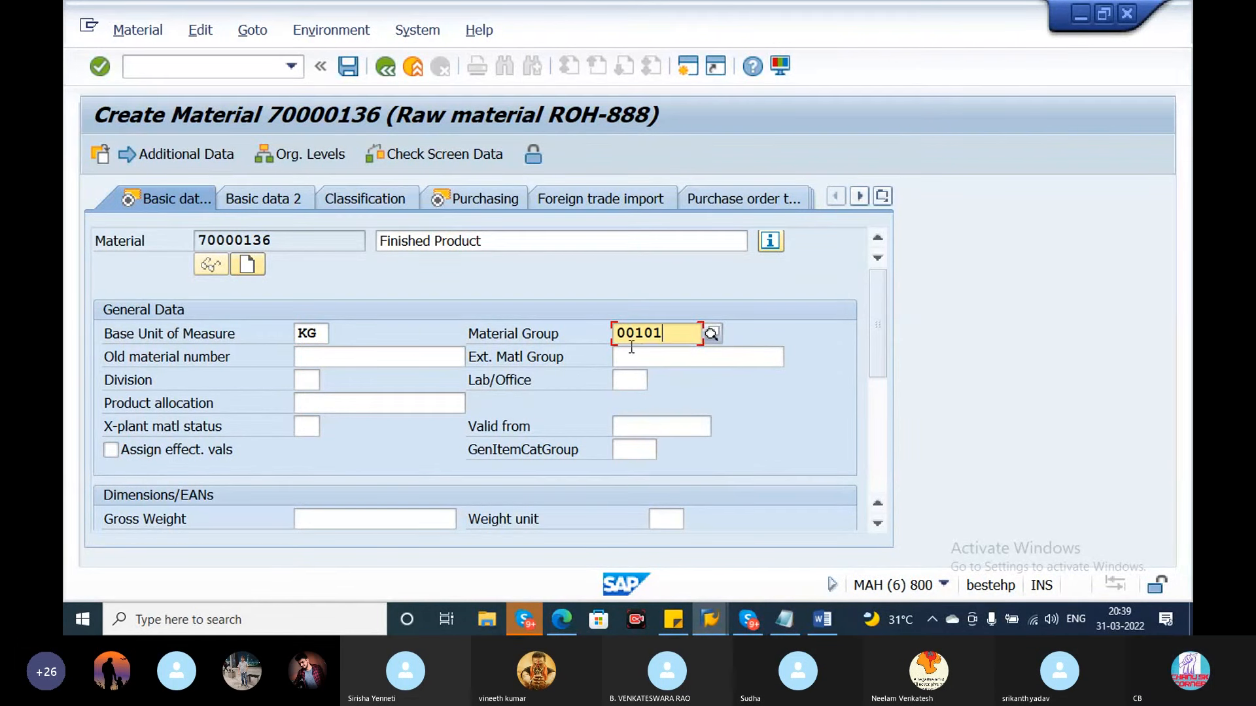
Set the gross weight to 200 KG, then fill in the purchasing group and continue to the Accounting 1 view.
click(387, 523)
click(357, 436)
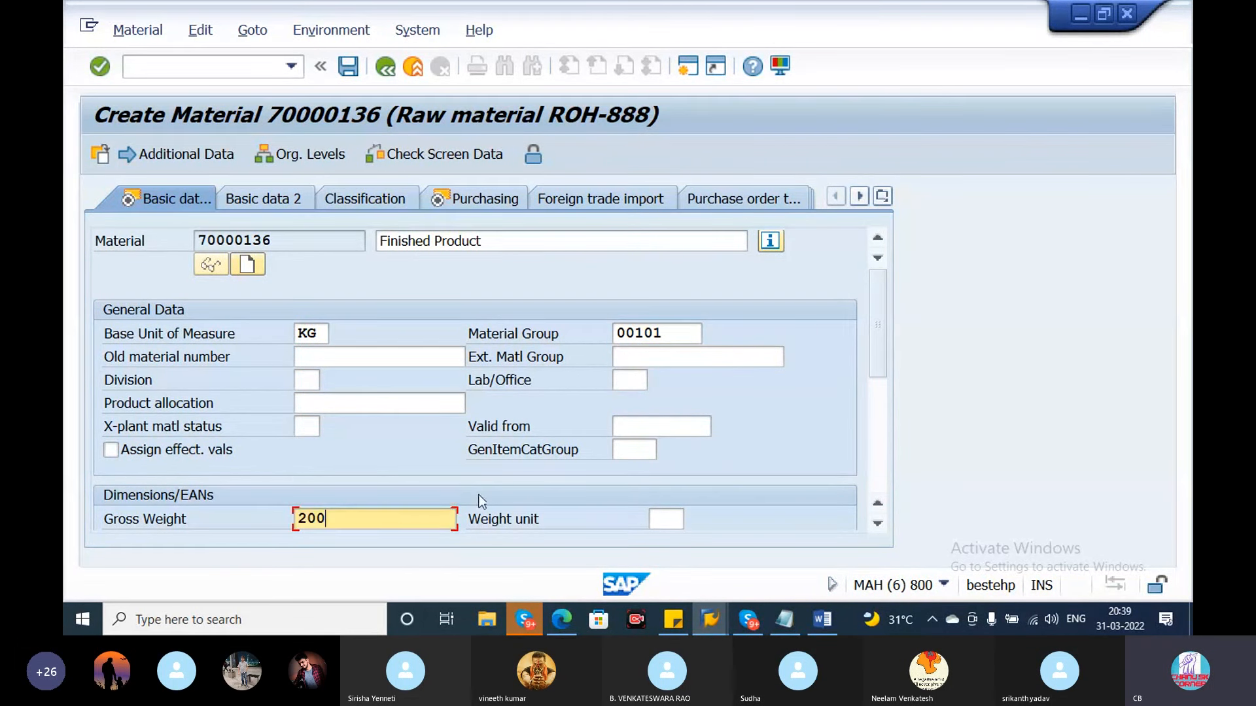
click(661, 526)
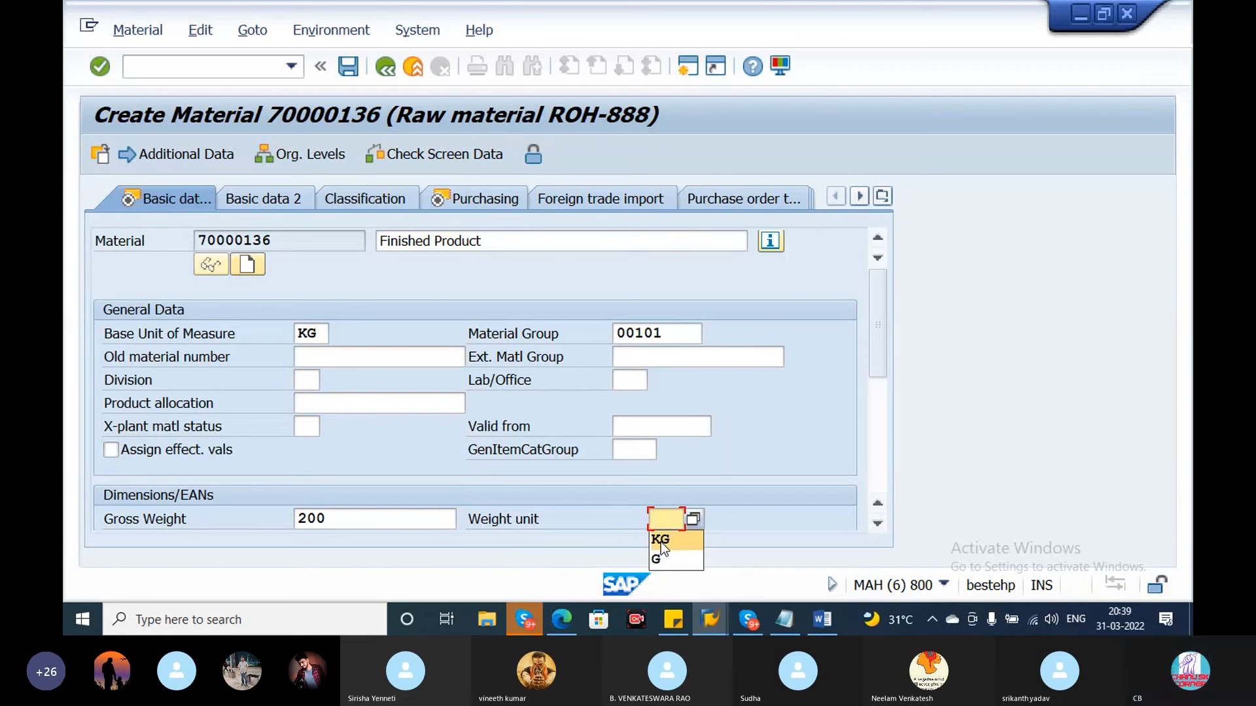
click(660, 541)
key(Return)
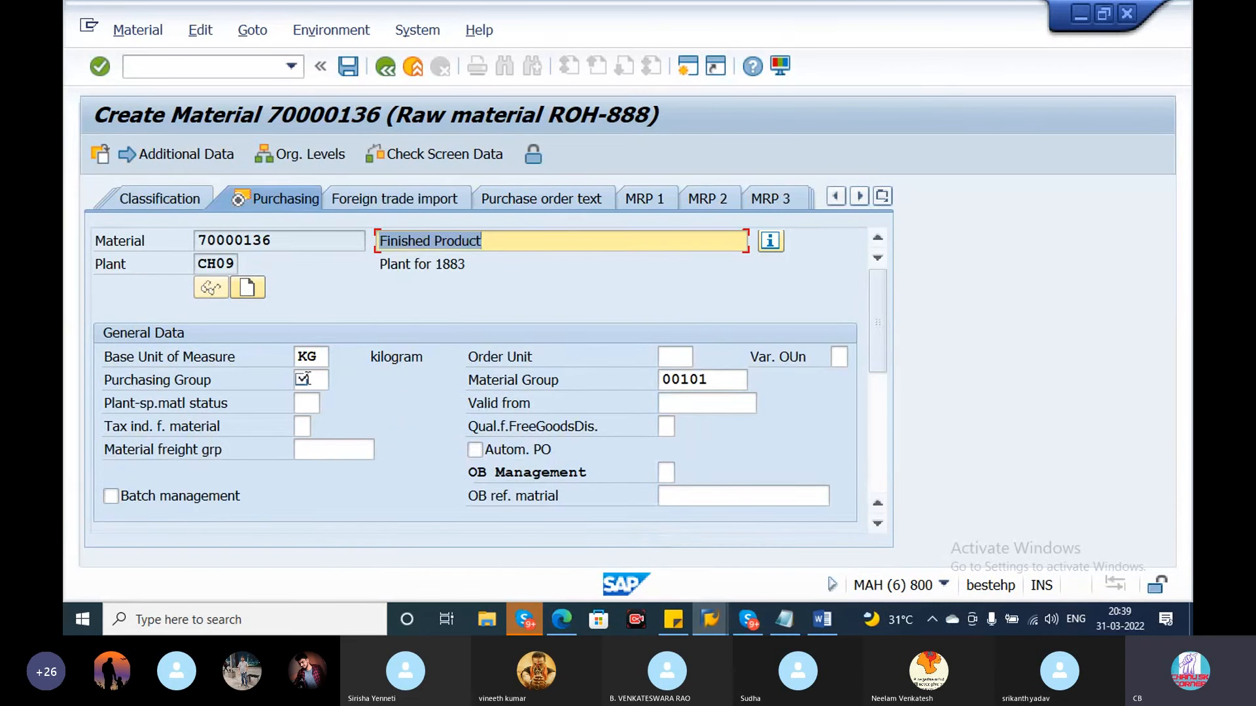
click(306, 380)
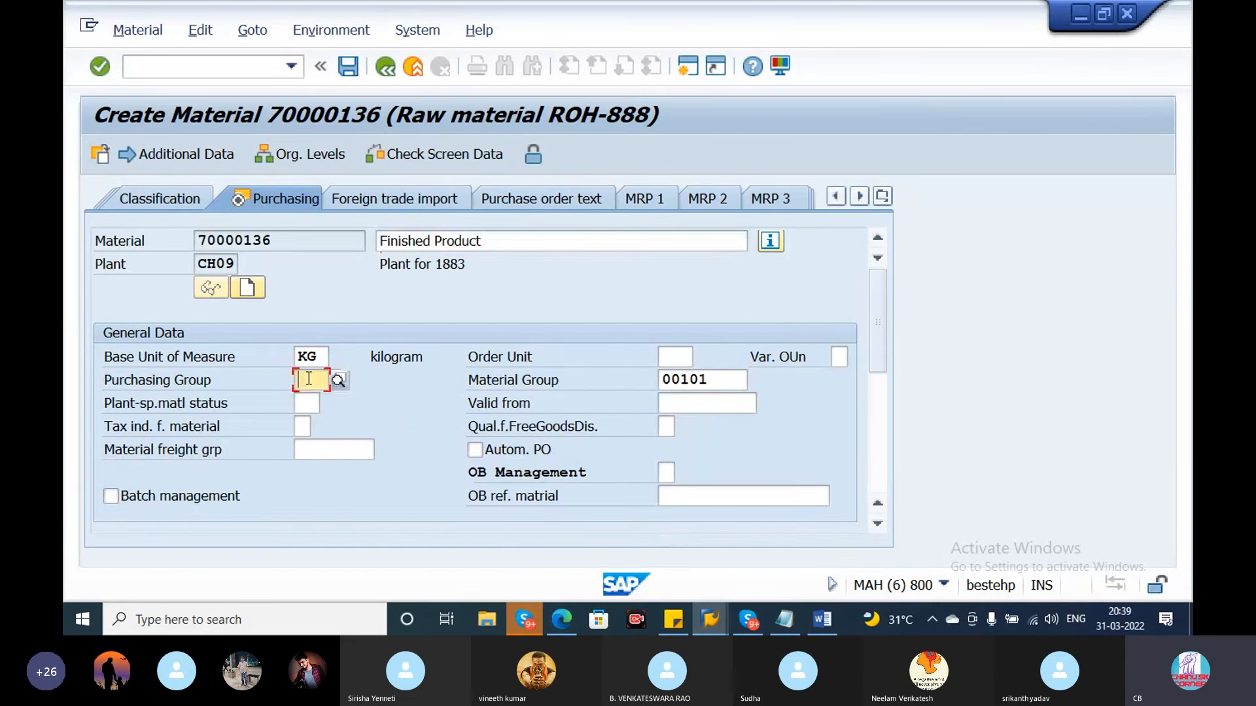
key(Return)
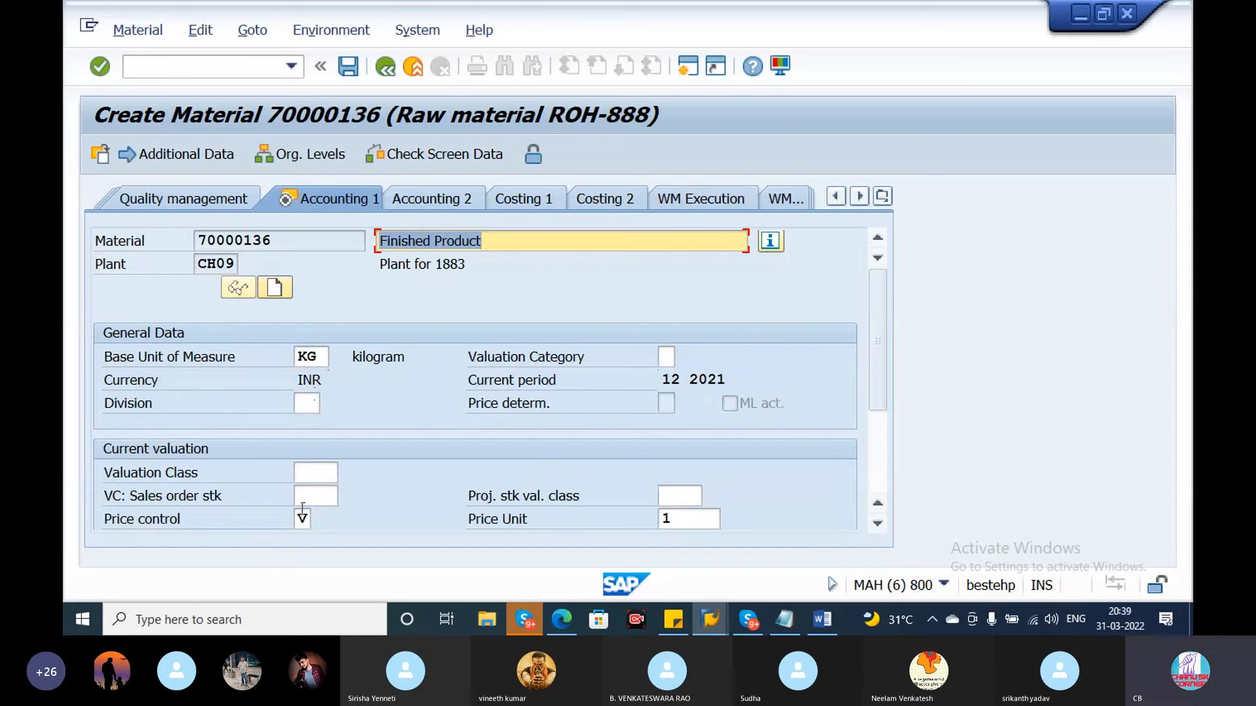
Set the valuation class to 3001 and the price control to S, Standard price, for the Finished Product material.
click(315, 472)
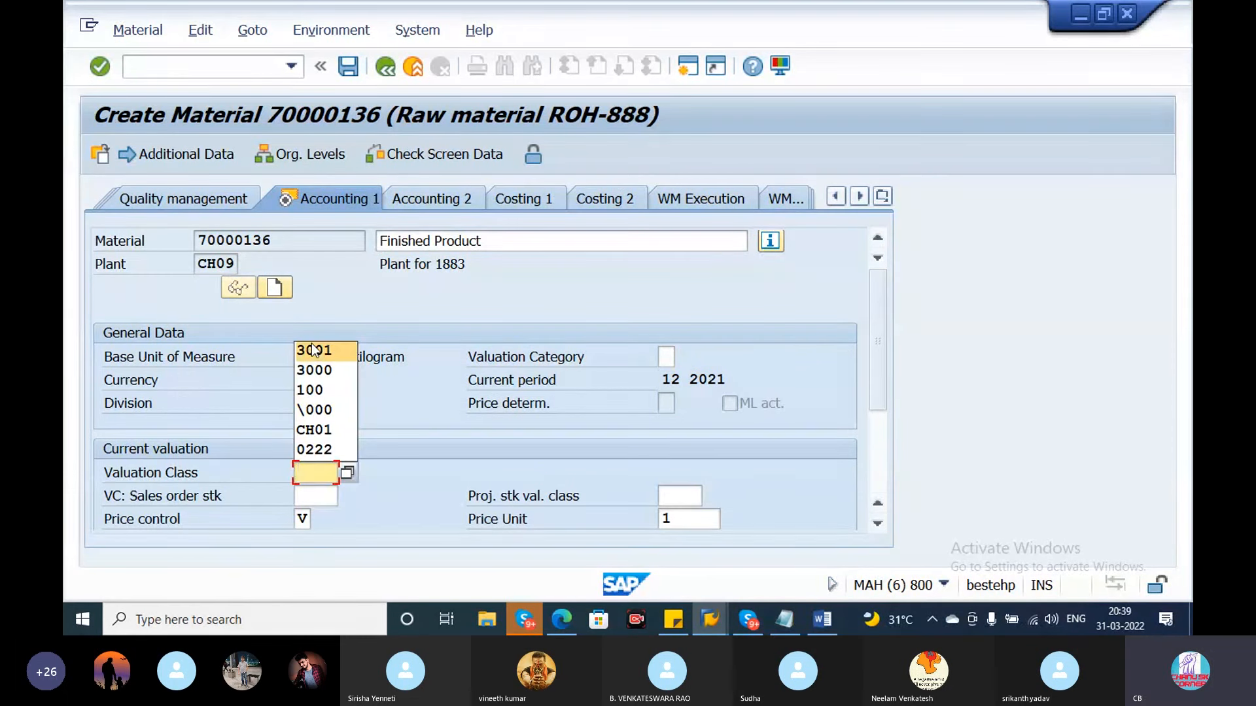
click(317, 352)
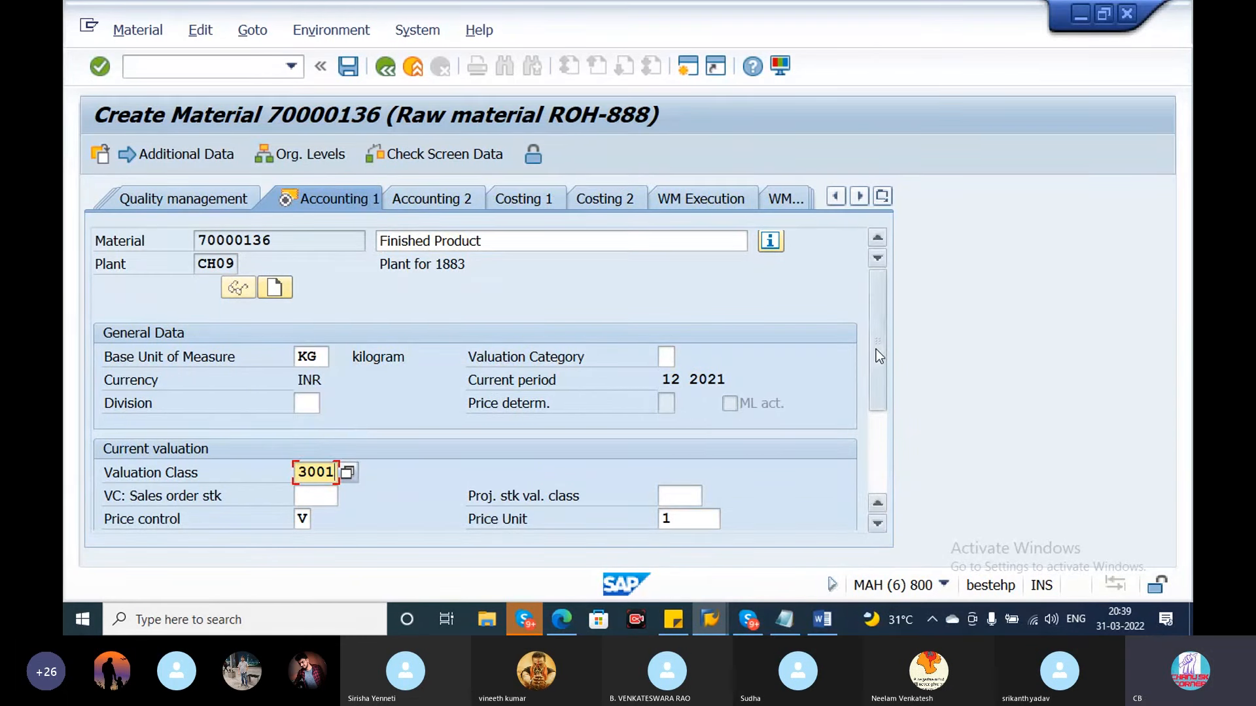
drag(877, 349, 874, 430)
click(312, 351)
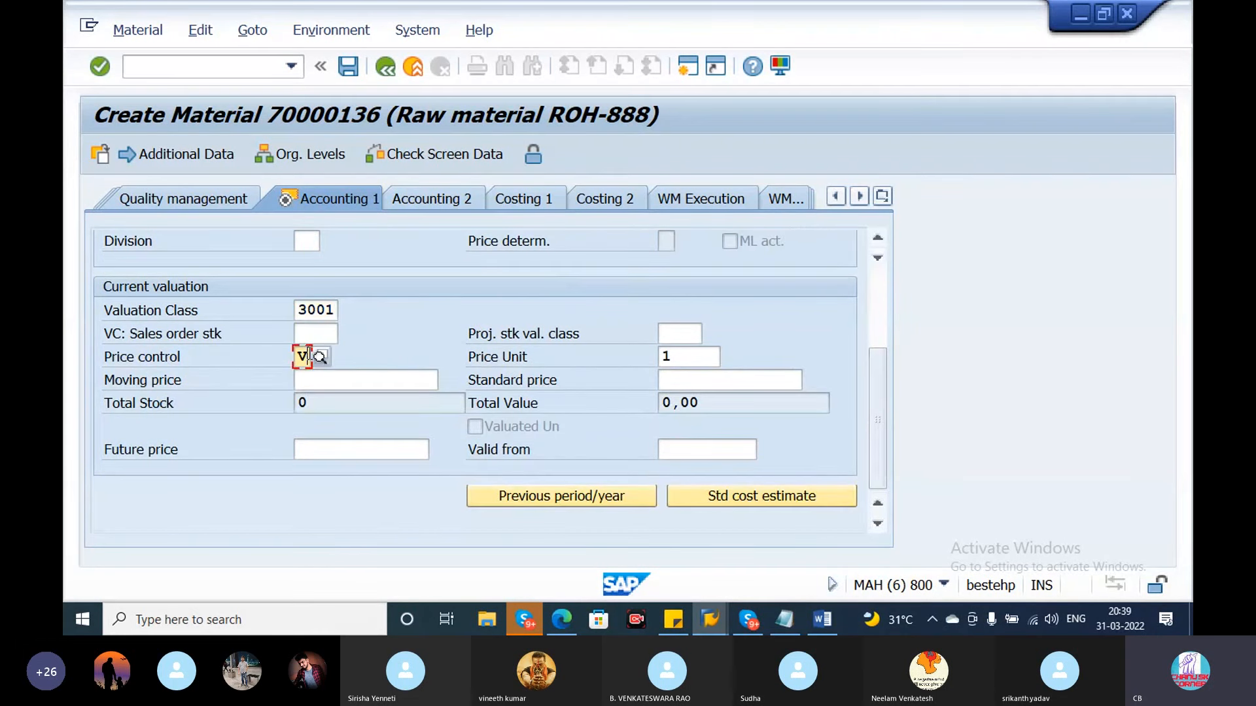
key(BackSpace)
text(S)
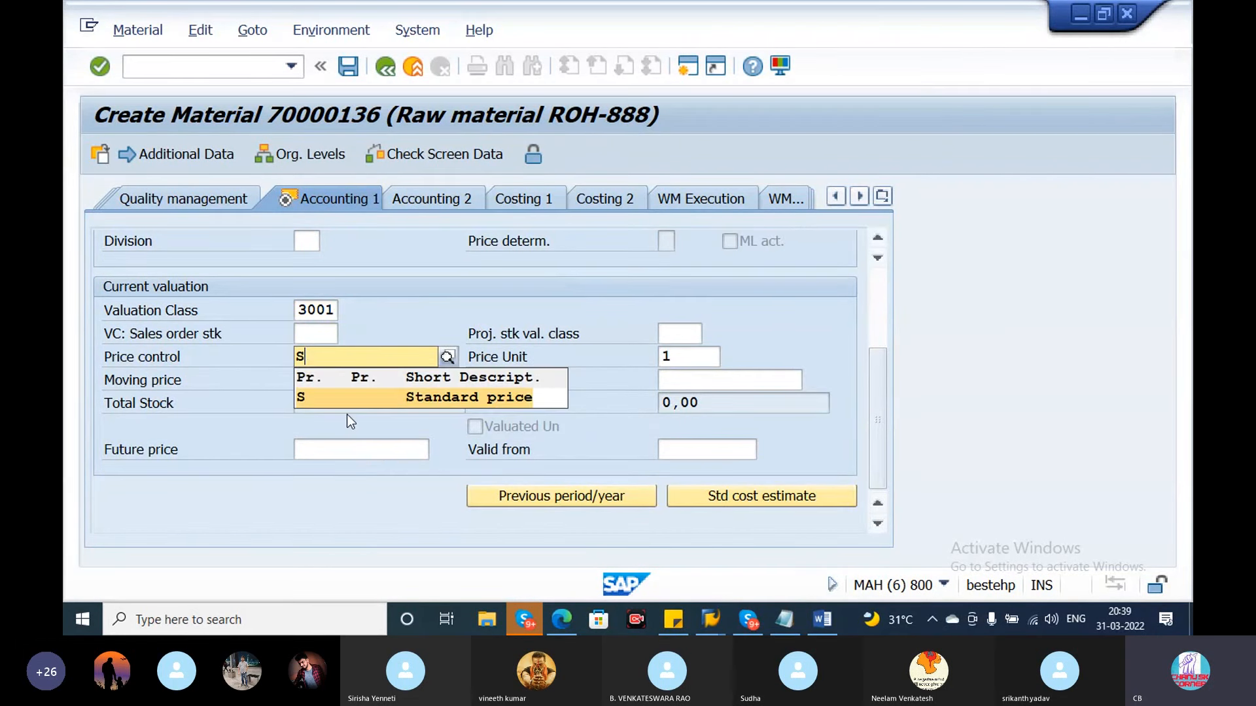
click(347, 399)
Enter a standard price of 15 and save the material record.
click(306, 378)
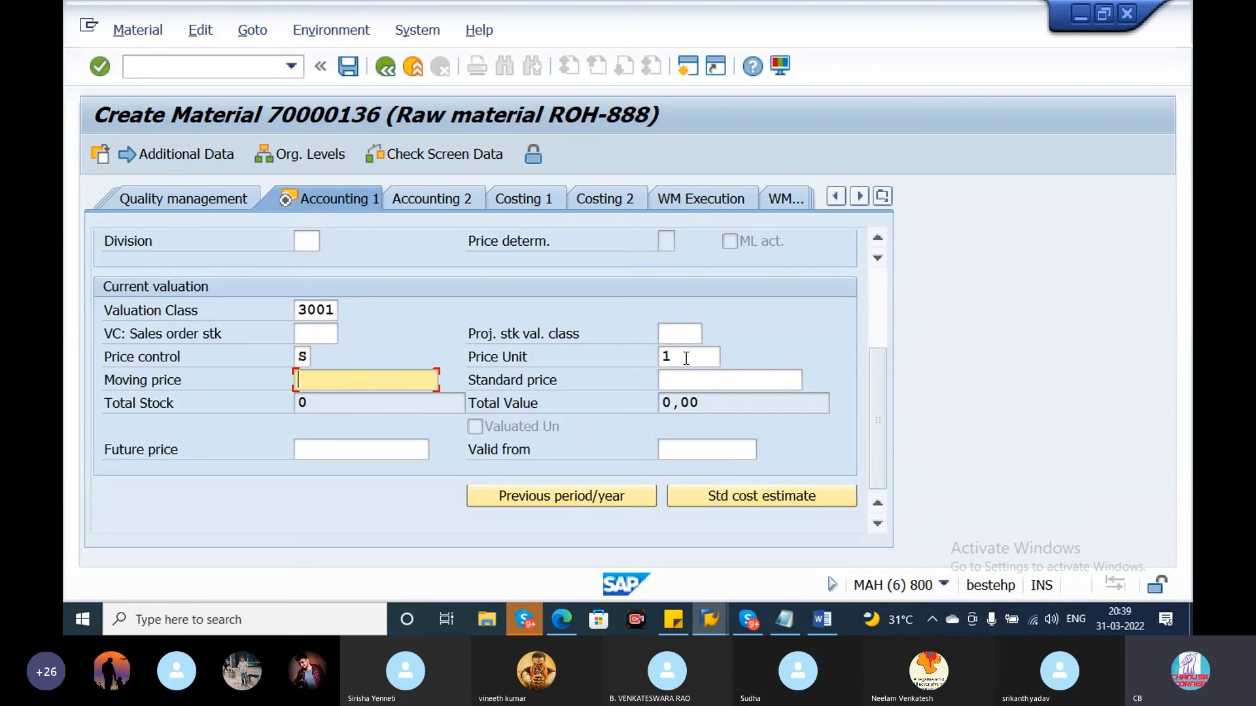
click(690, 378)
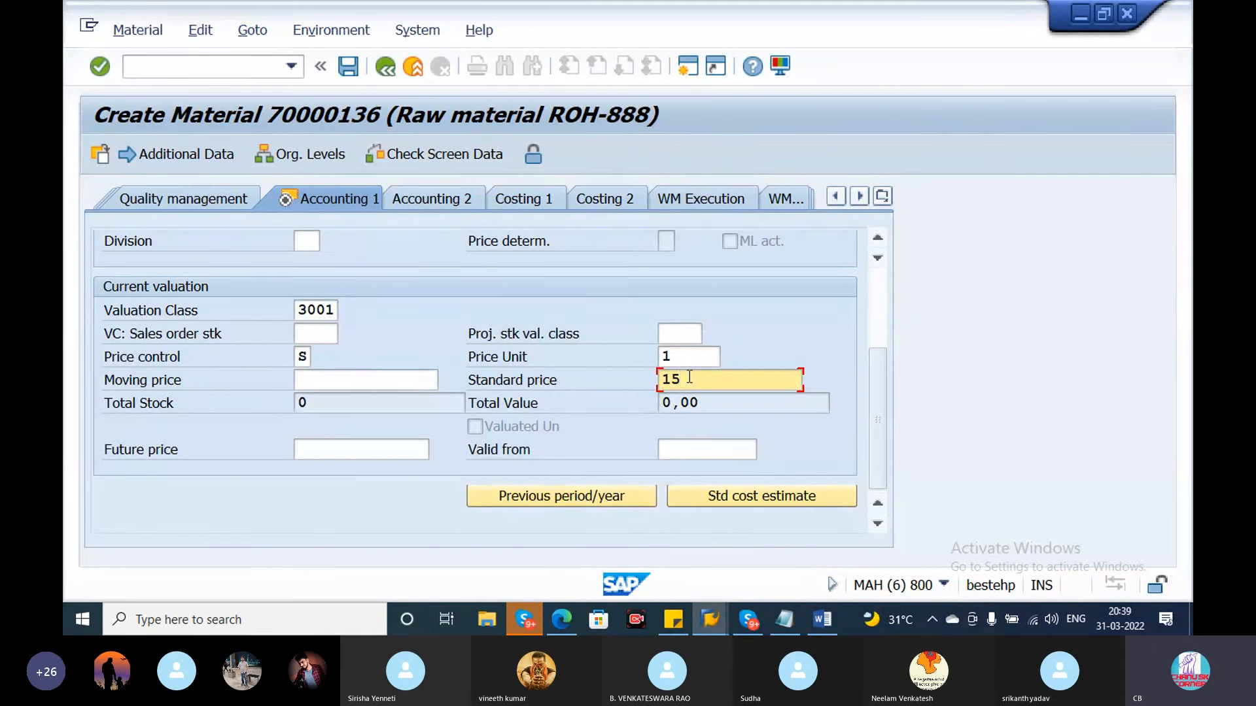
key(Return)
click(426, 465)
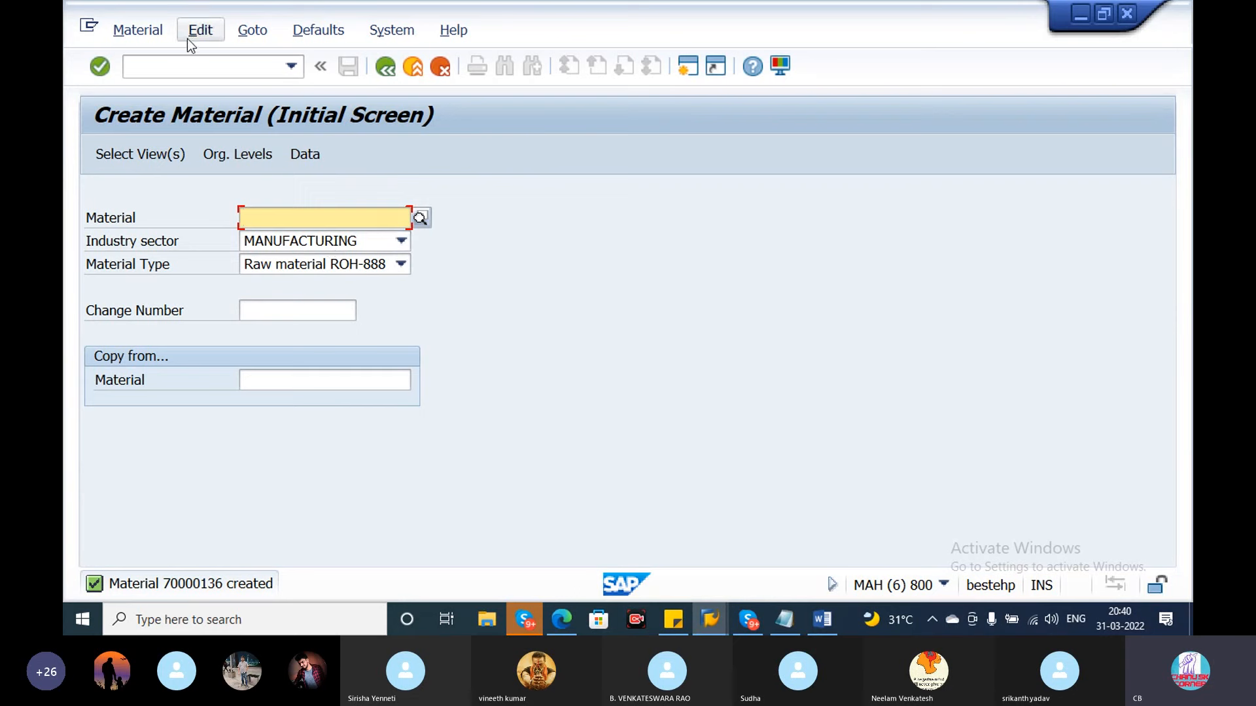
Start a further raw material with only the Accounting 1 view for plant CH09.
key(Return)
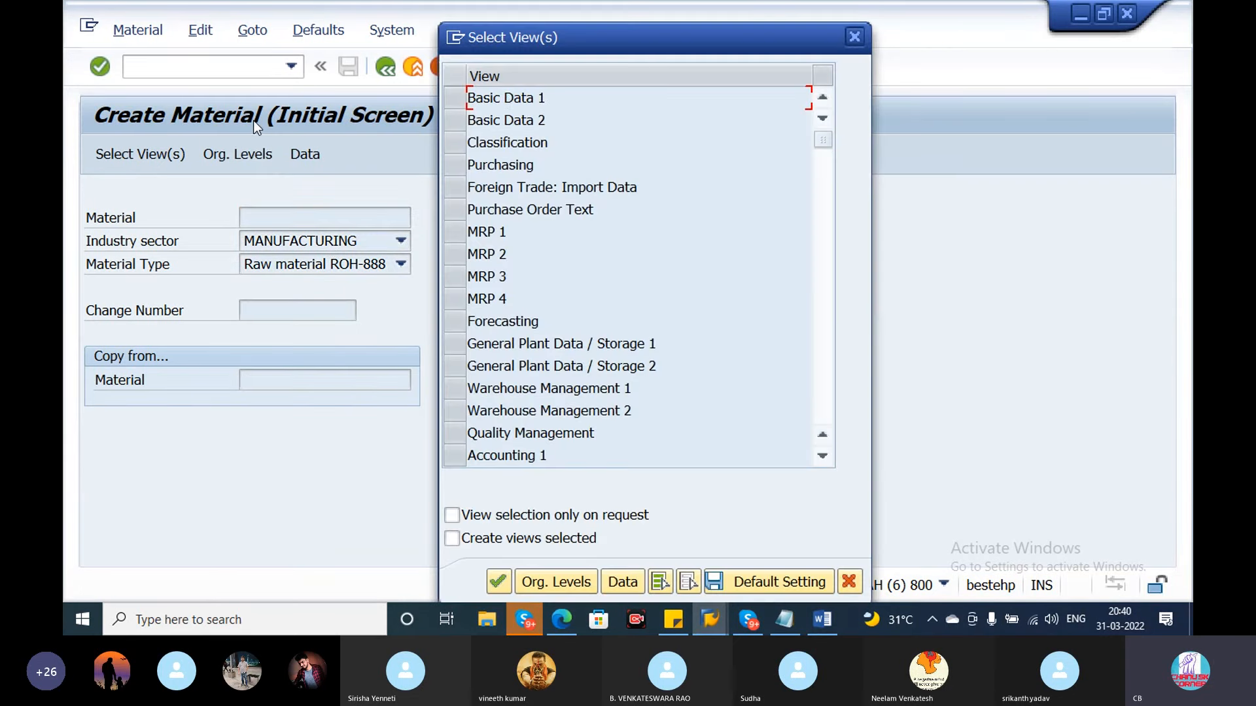
click(449, 461)
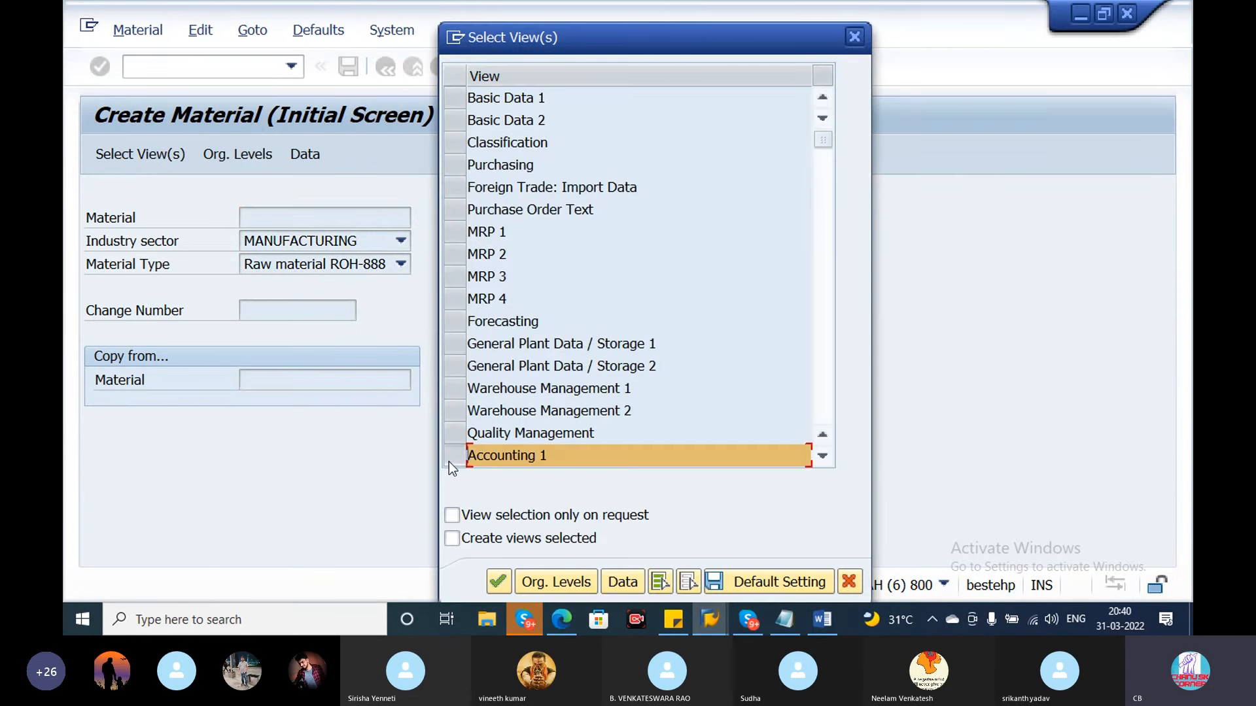
click(496, 581)
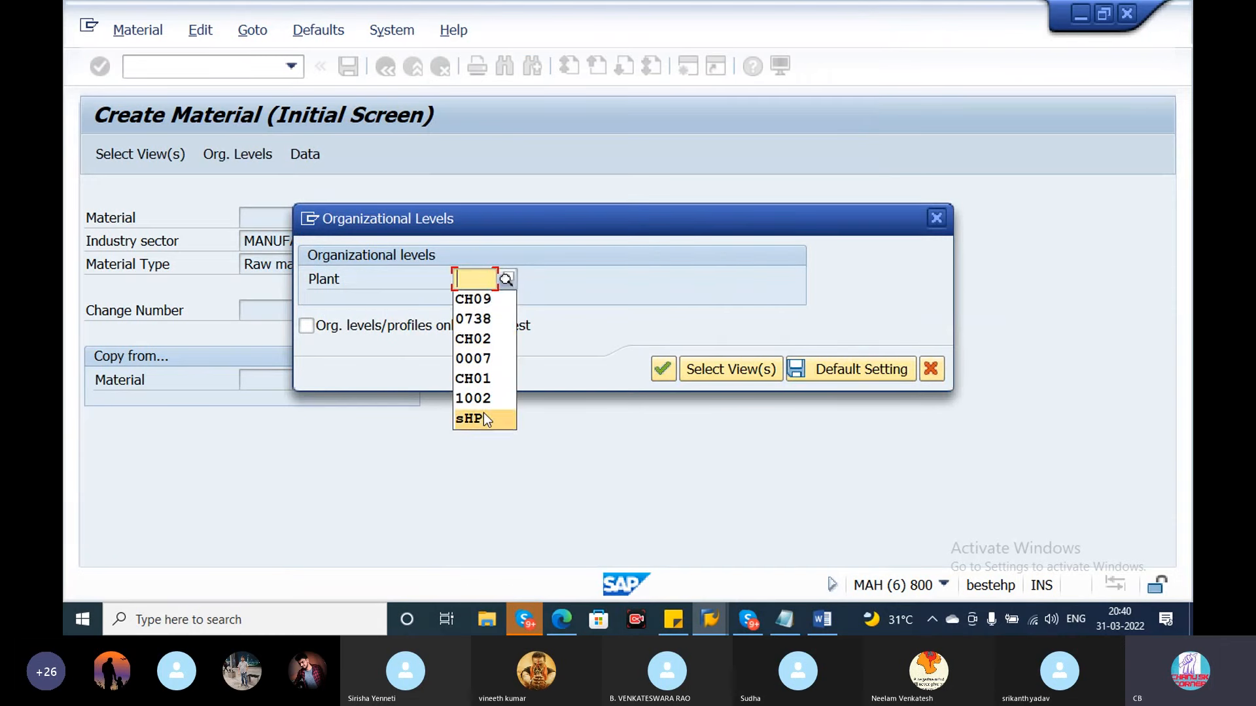
click(481, 301)
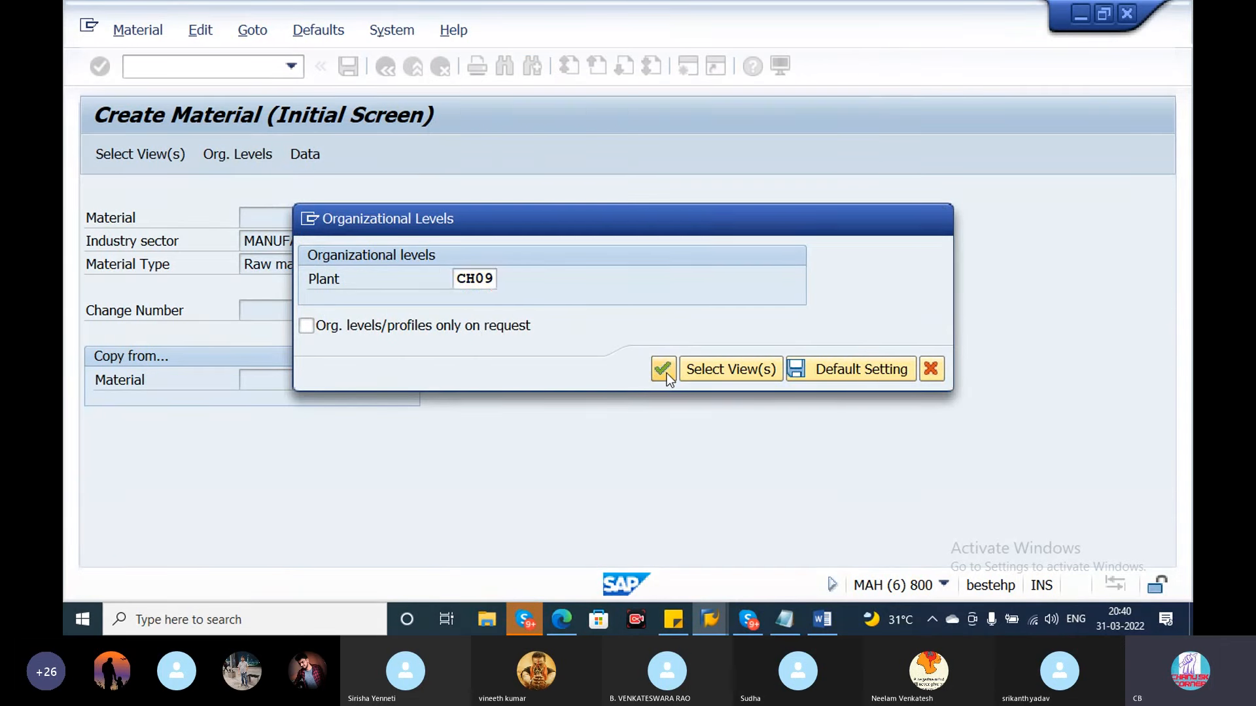
click(664, 370)
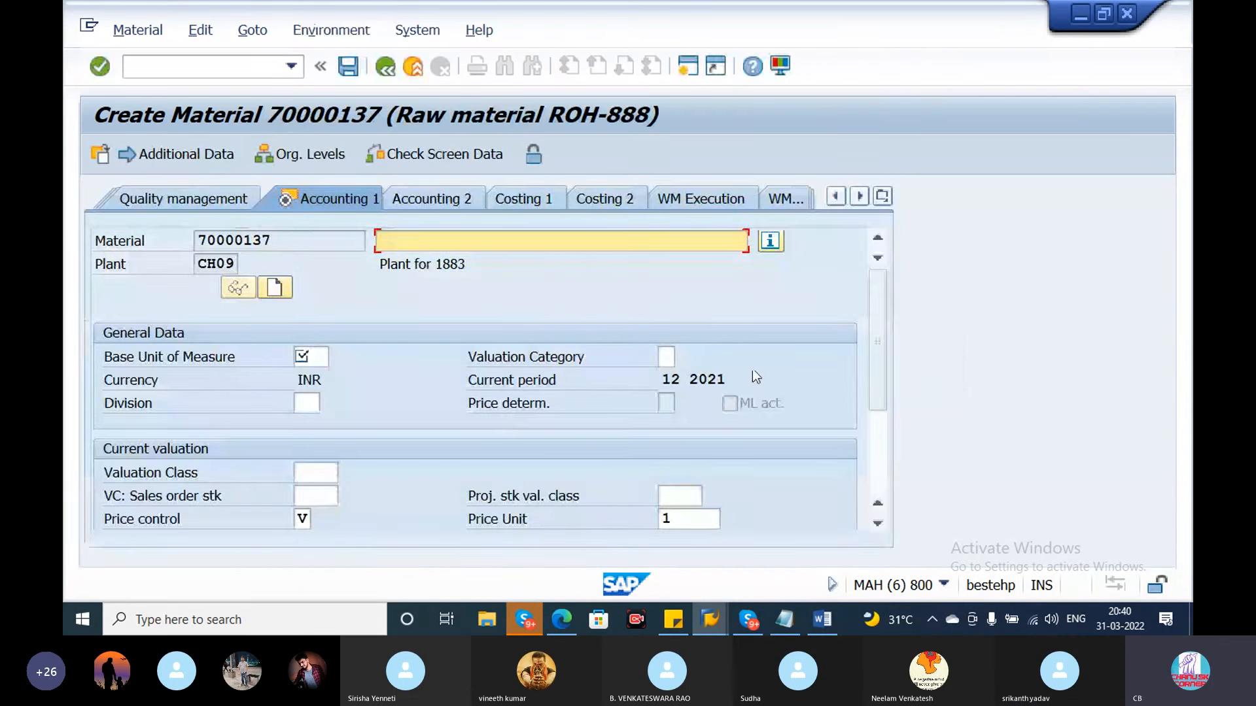
Abandon the new material, start transaction MM02 and try to open material 70000137 for changes.
click(200, 69)
text(/n)
key(Return)
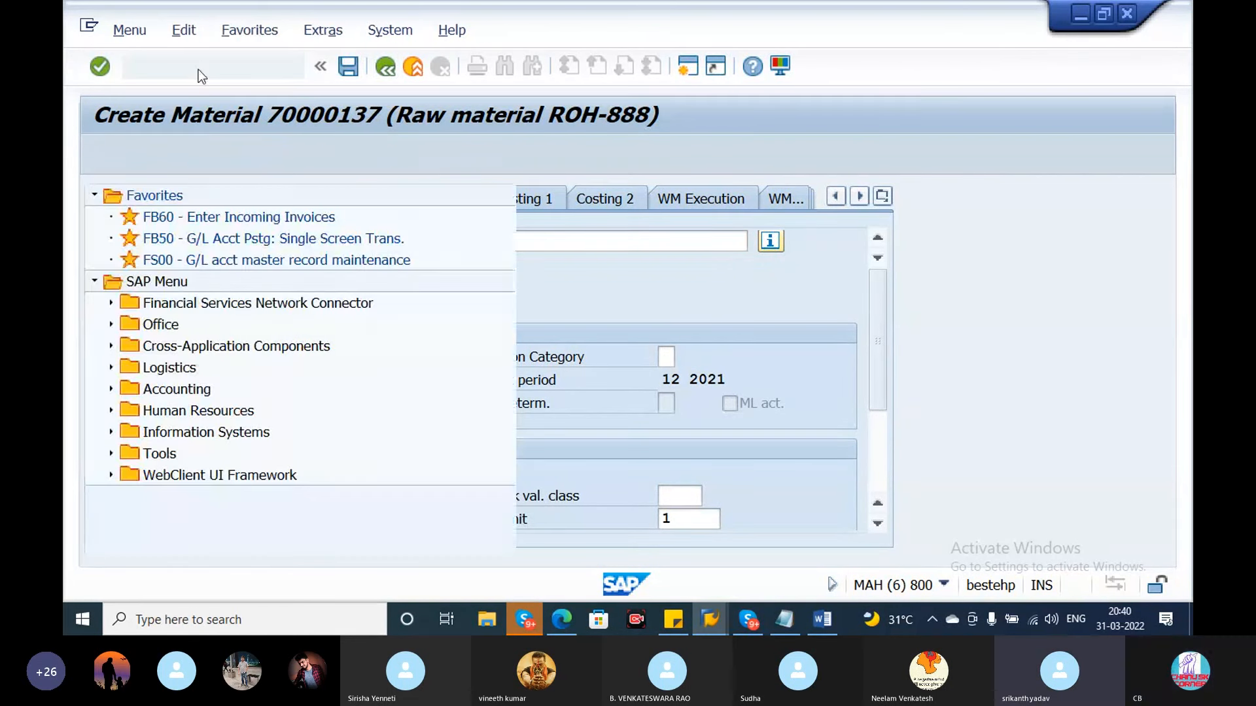
text(MM02)
key(Return)
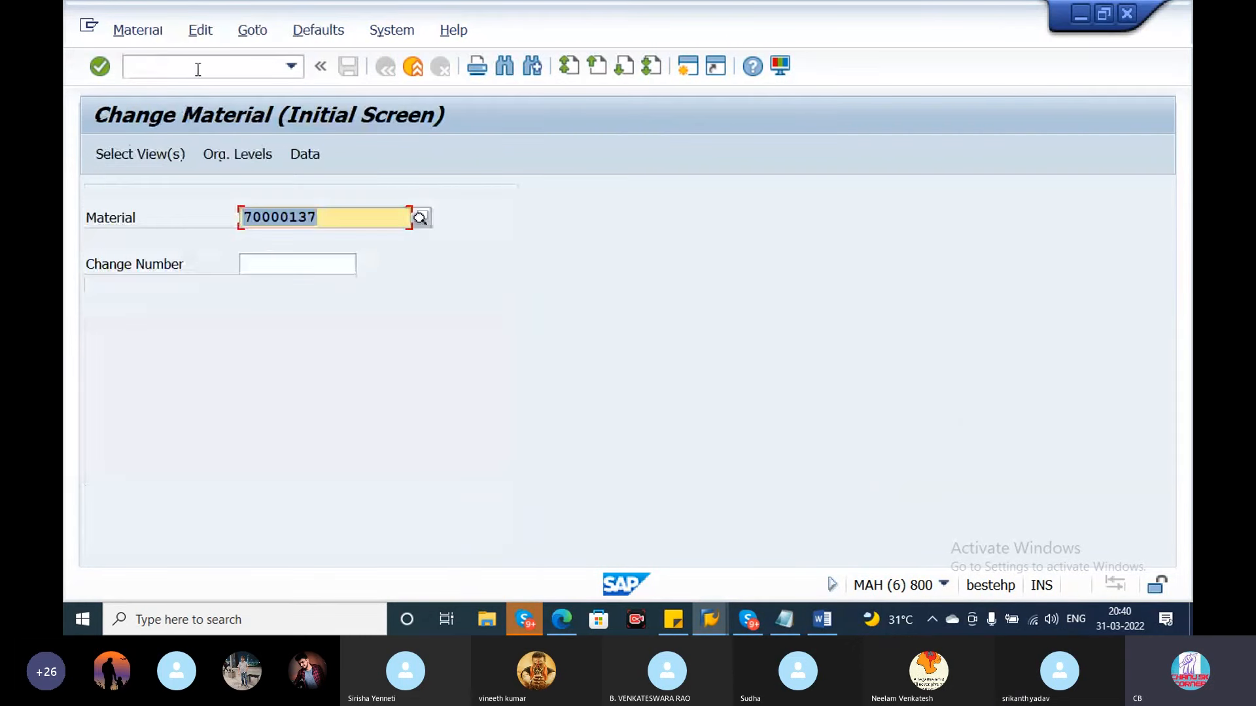
key(Return)
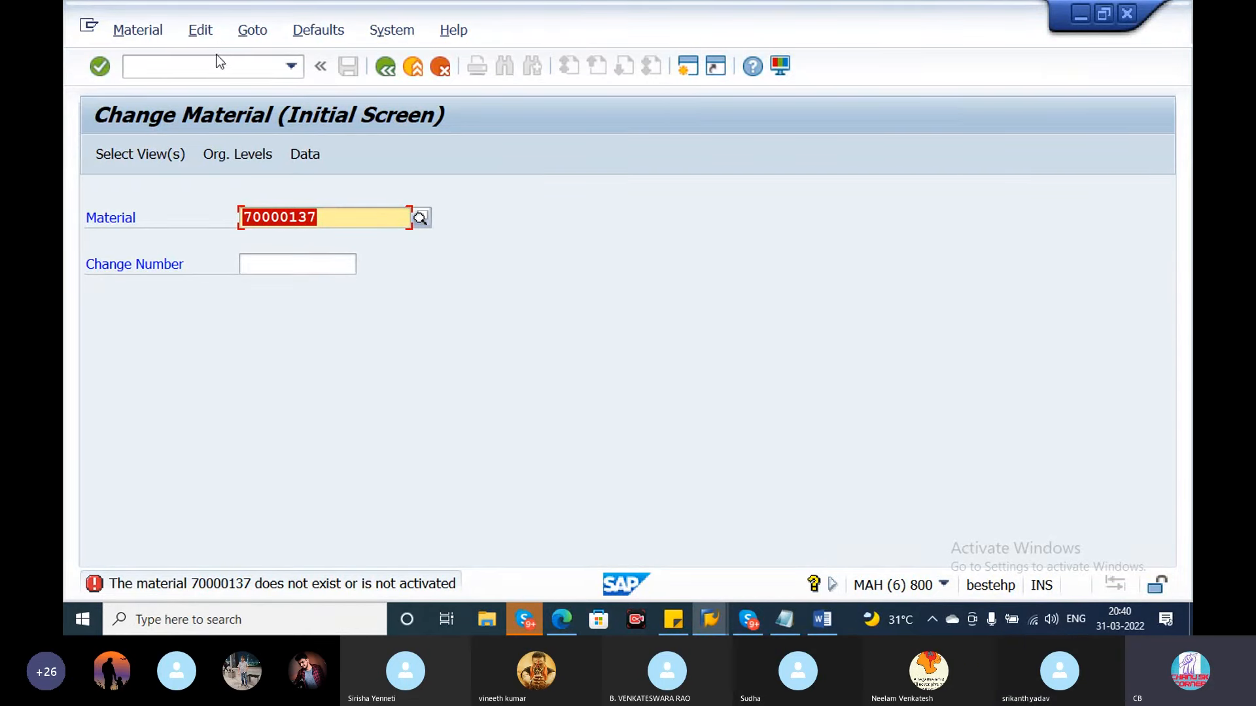
Switch from changing materials to the Display Material transaction.
click(244, 71)
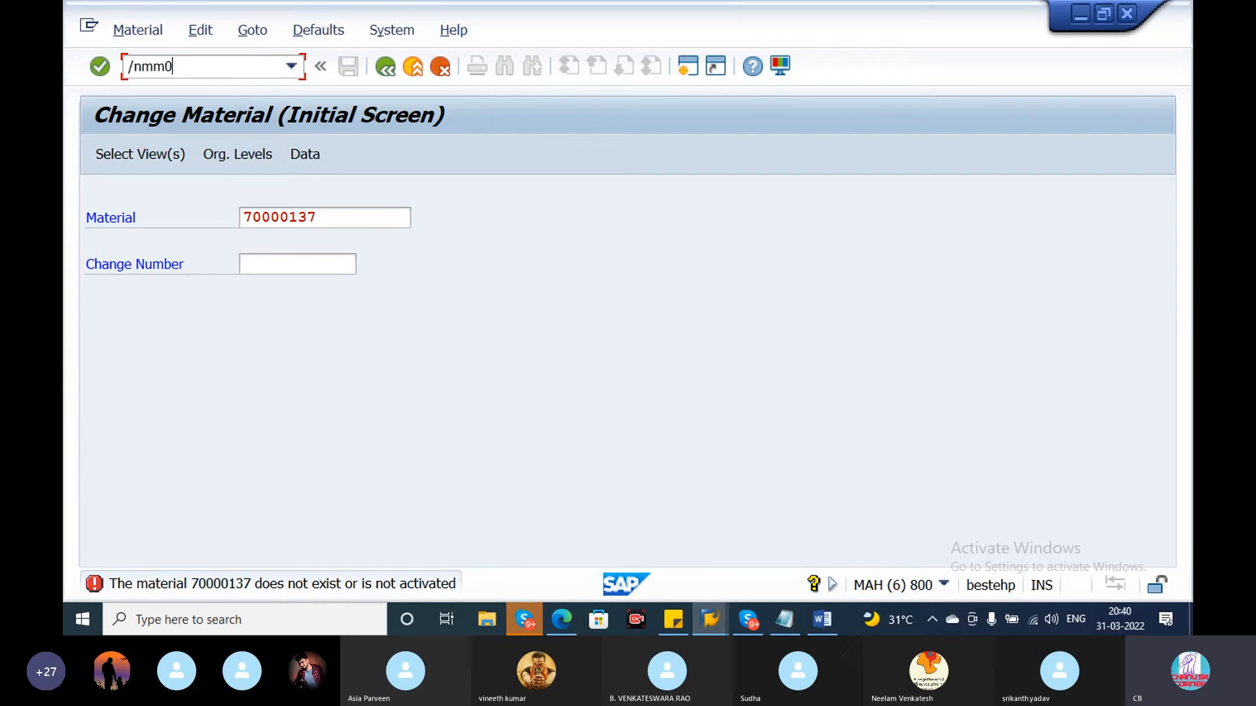
key(Return)
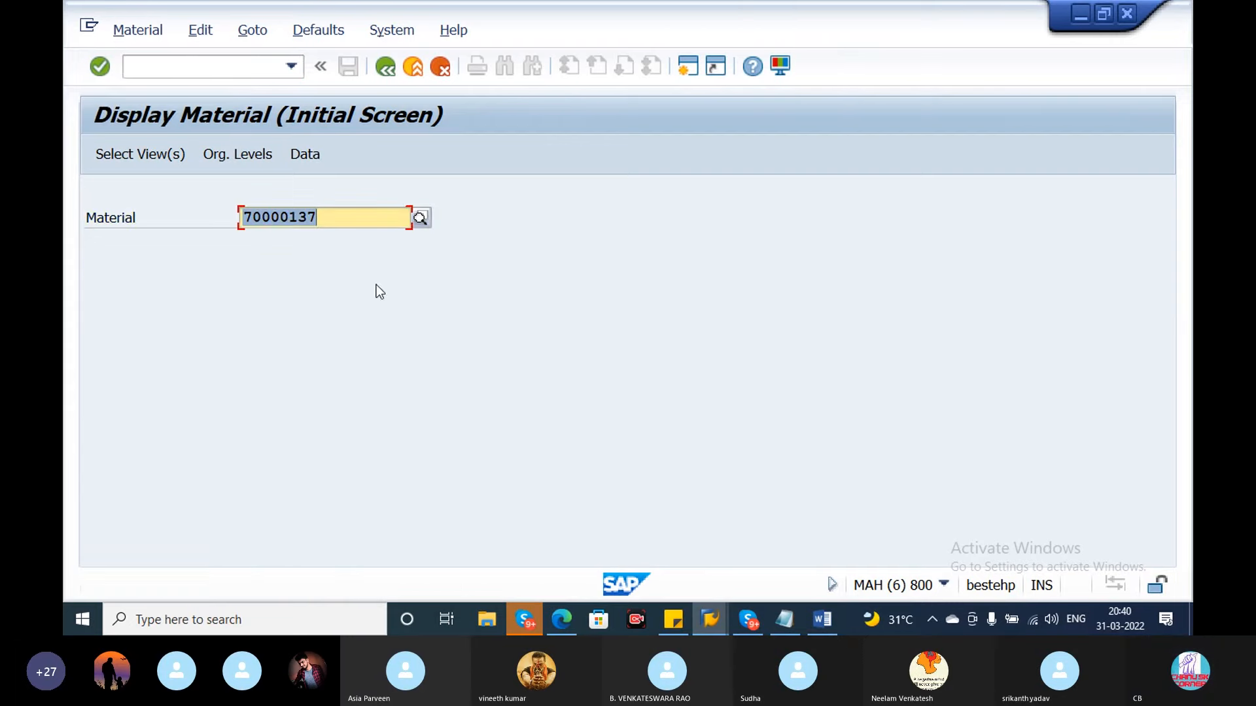
Try to display material 70000137 and read the detailed explanation of the resulting message.
key(Return)
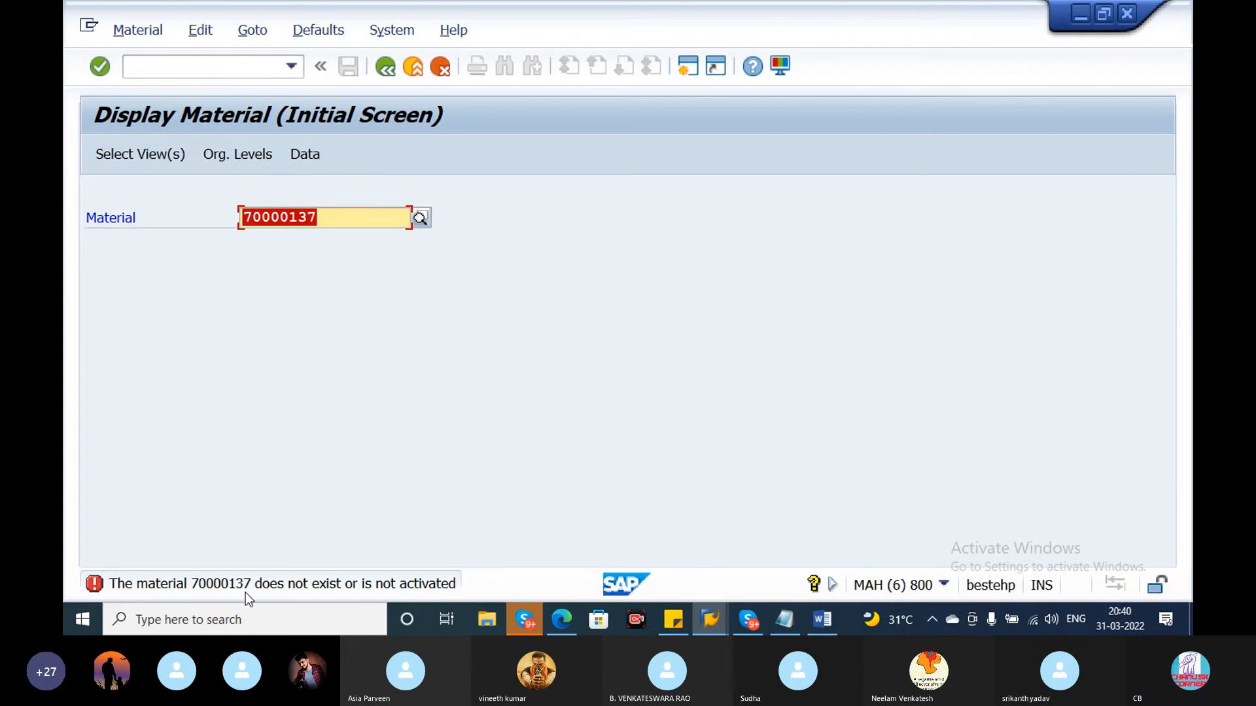
click(246, 593)
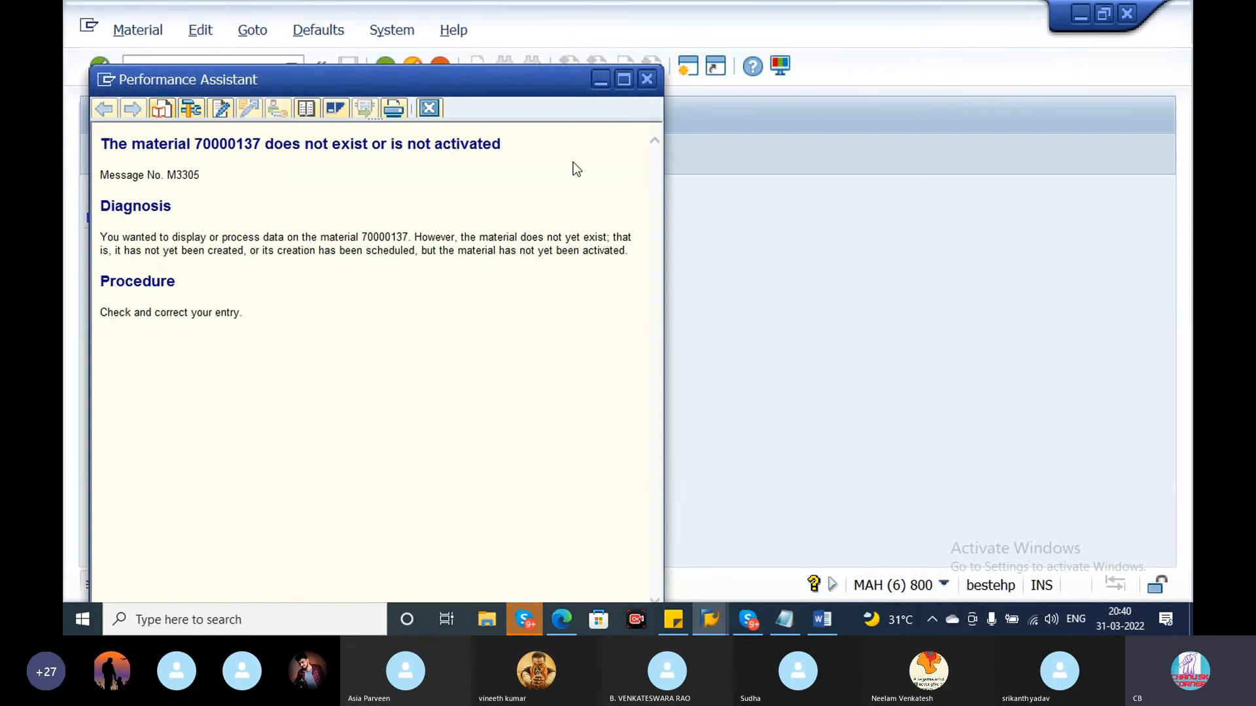
click(646, 79)
Leave Display Material and start transaction MM01 for a new manufacturing raw material of type ROH-888.
click(212, 69)
key(Return)
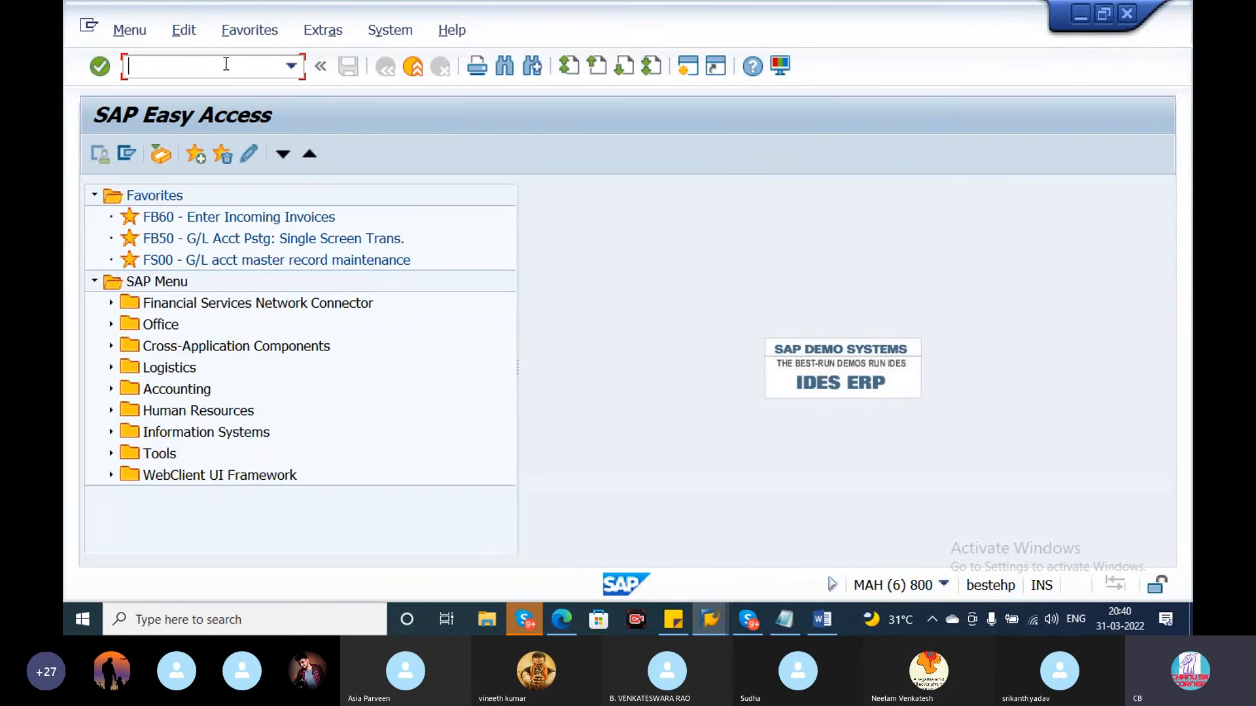
text(MM01)
key(Return)
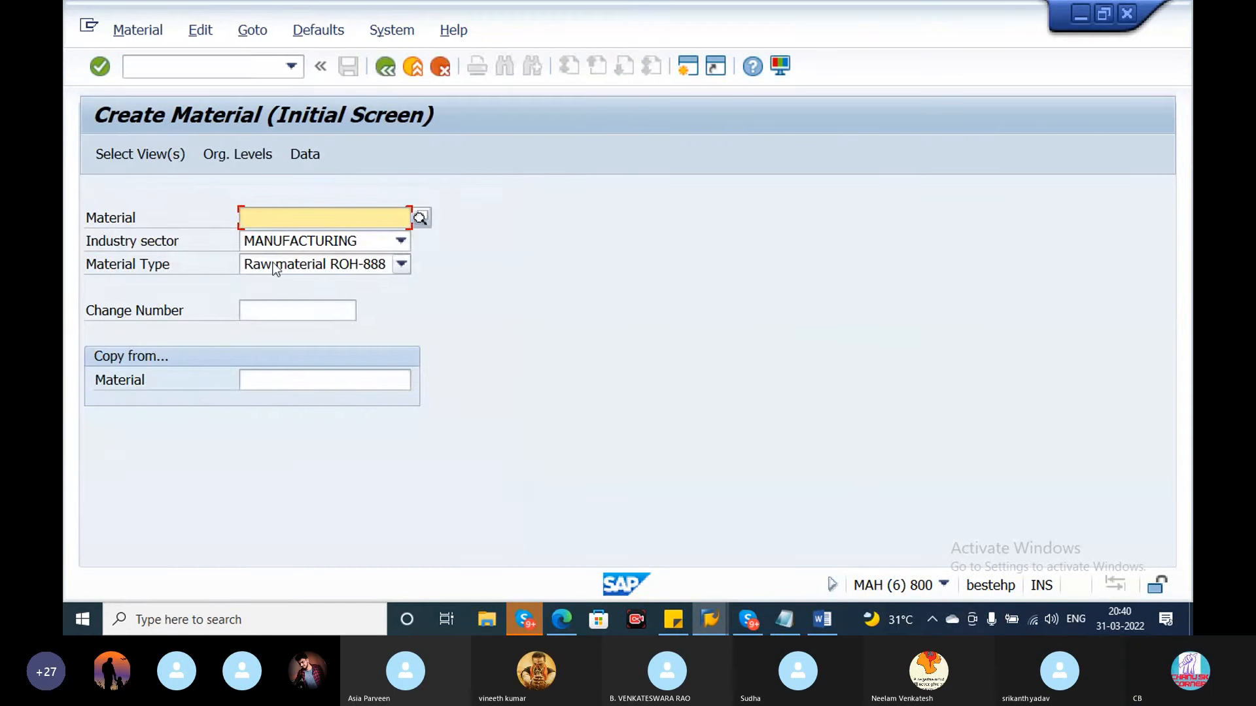
key(Return)
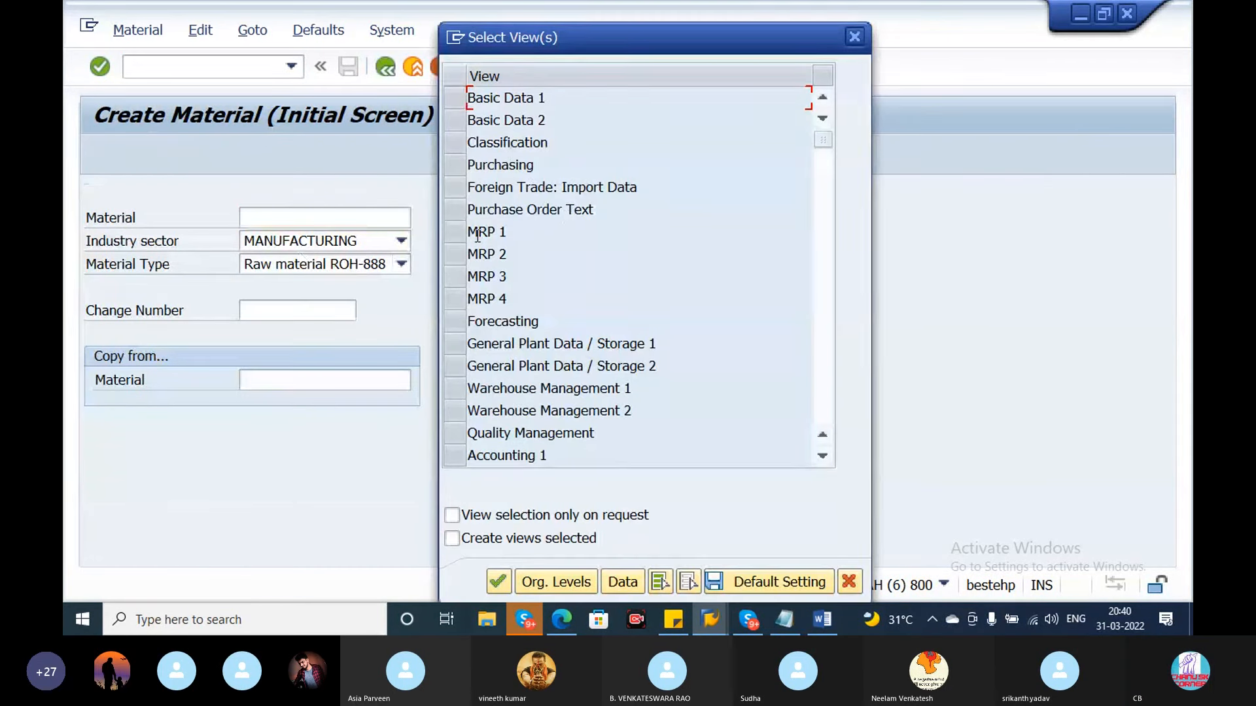
Select the Basic Data 1, Purchasing and Accounting 1 views for the new material and assign plant CH09.
click(456, 99)
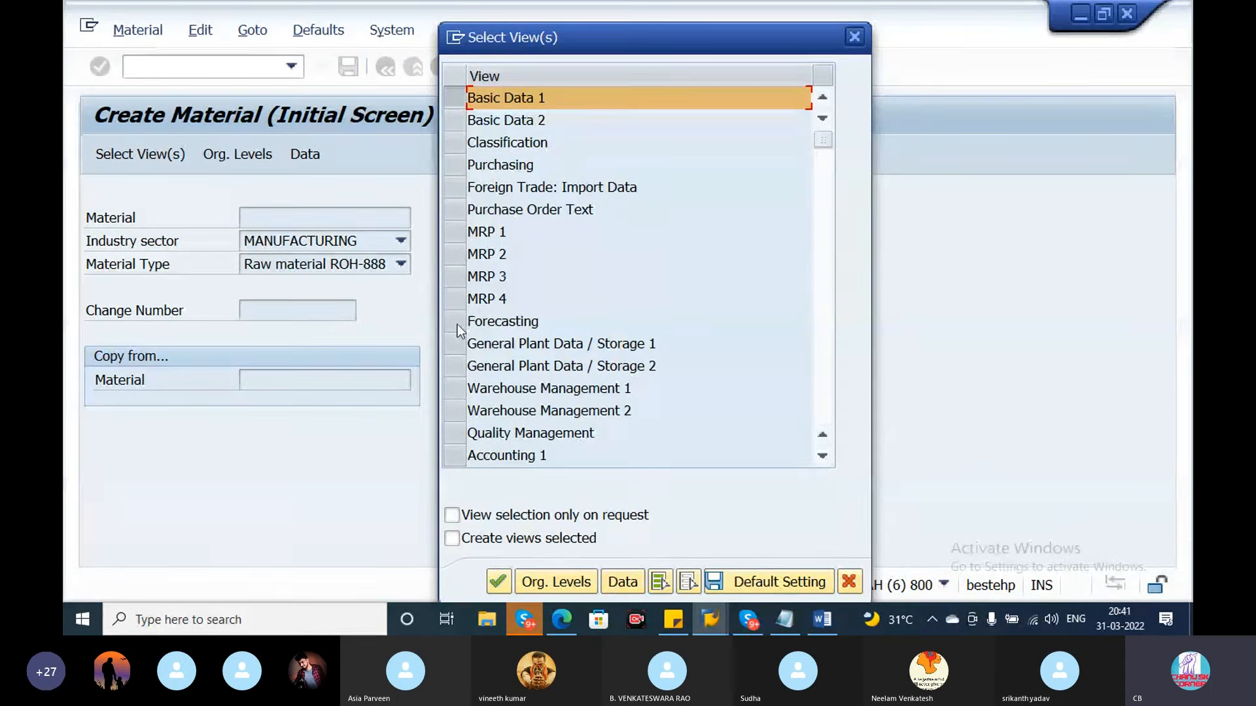
click(461, 456)
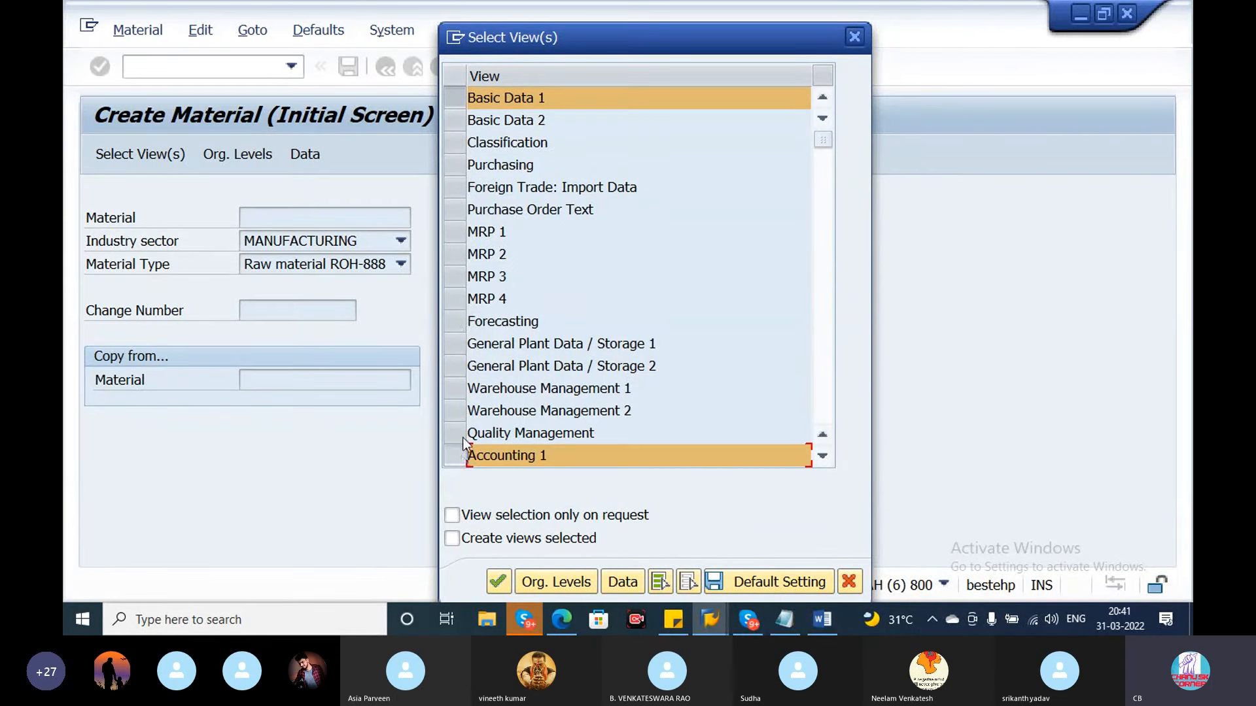
click(458, 166)
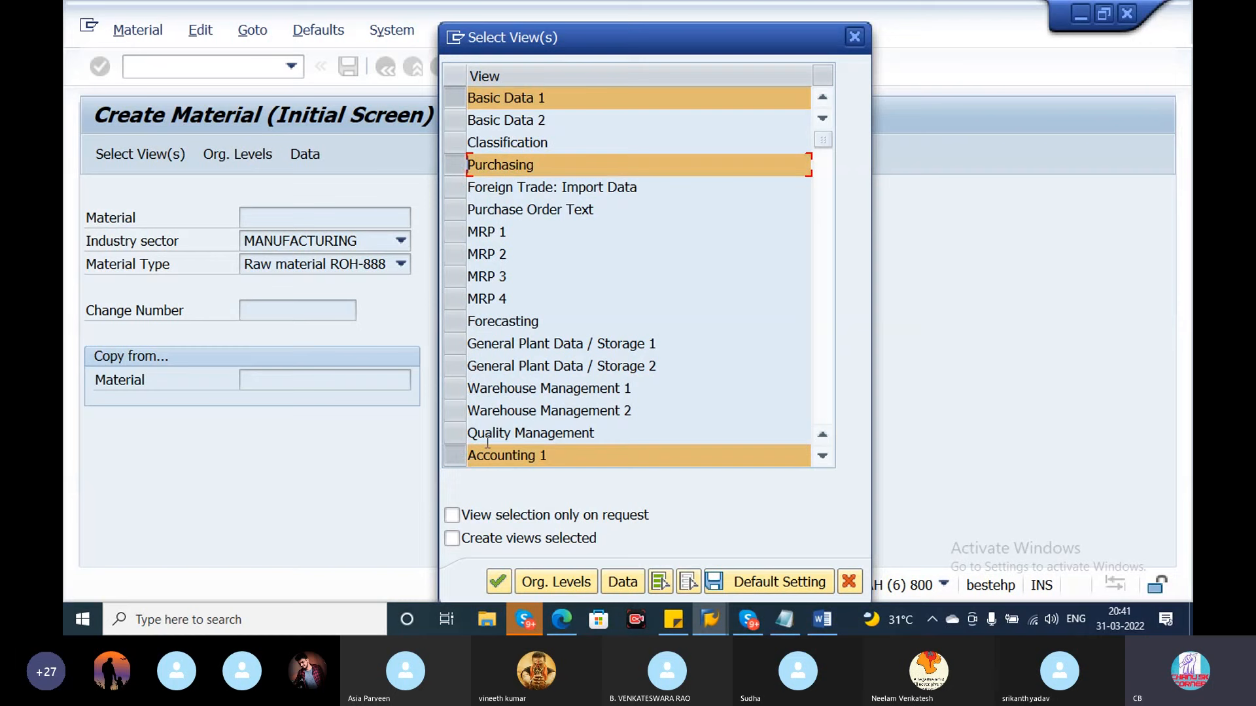
click(496, 579)
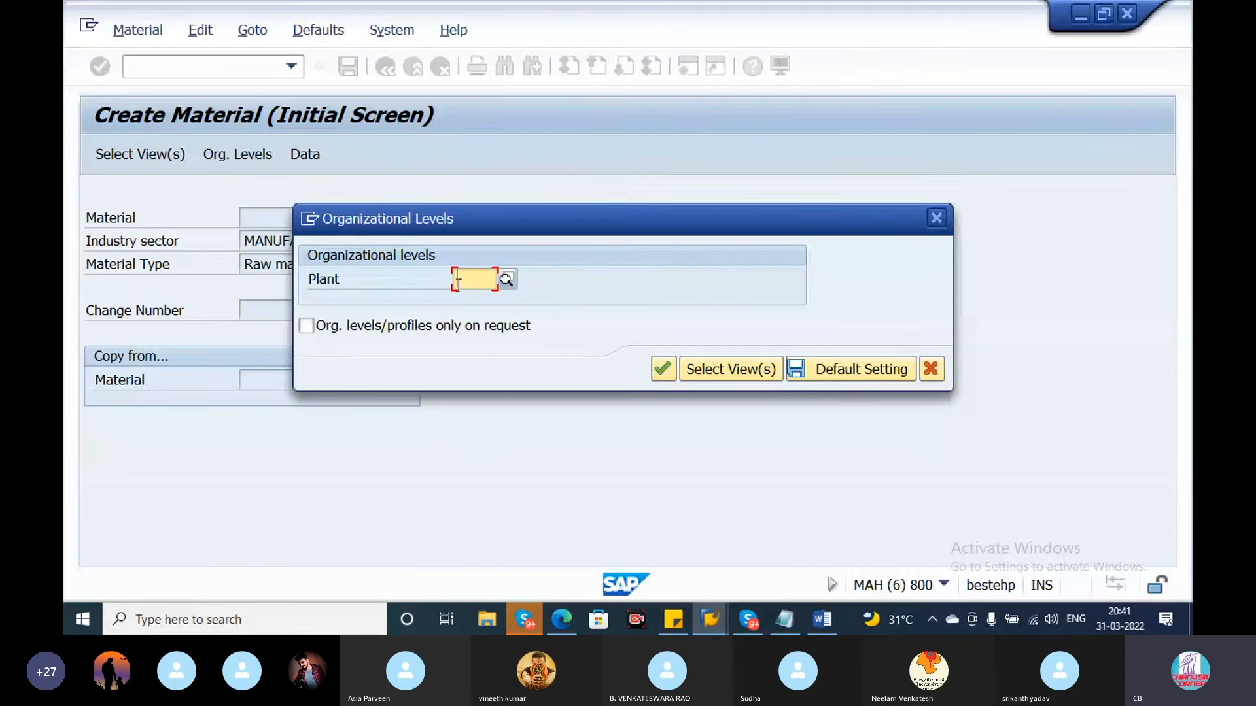
click(458, 281)
click(476, 298)
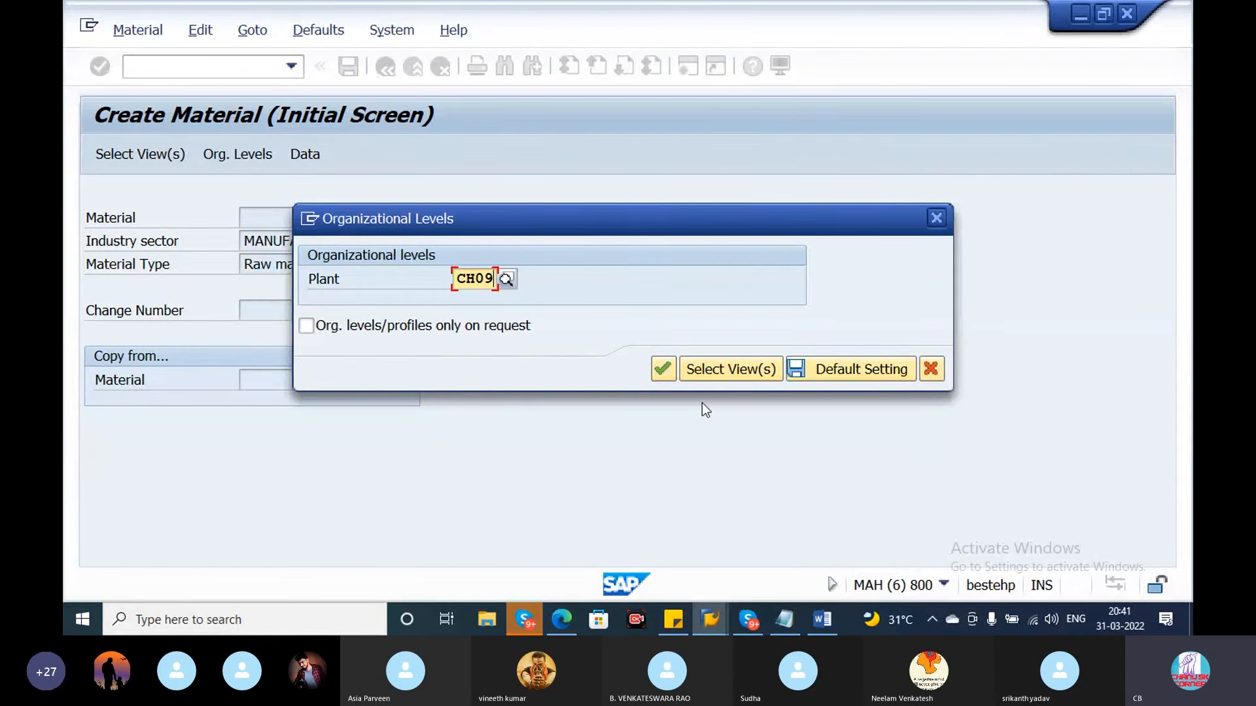
click(663, 369)
Describe the material as Finished Product1 with base unit of measure KG and material group 00101.
click(458, 241)
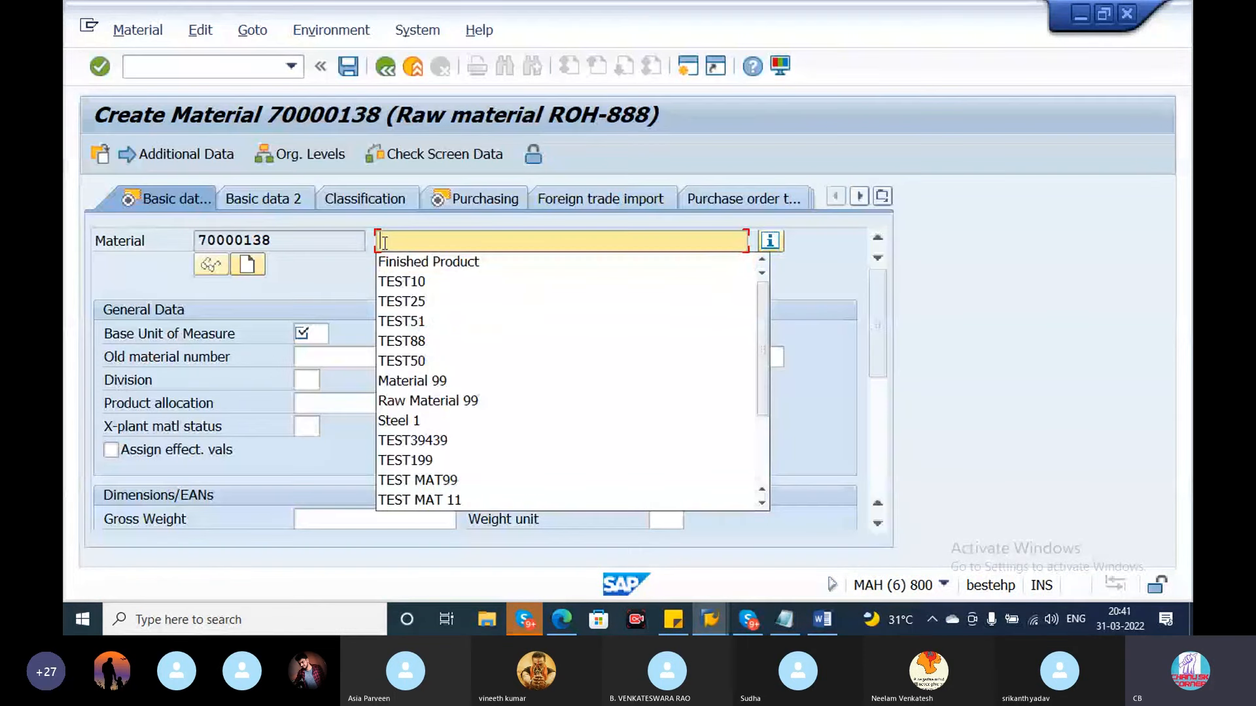
click(421, 262)
click(321, 333)
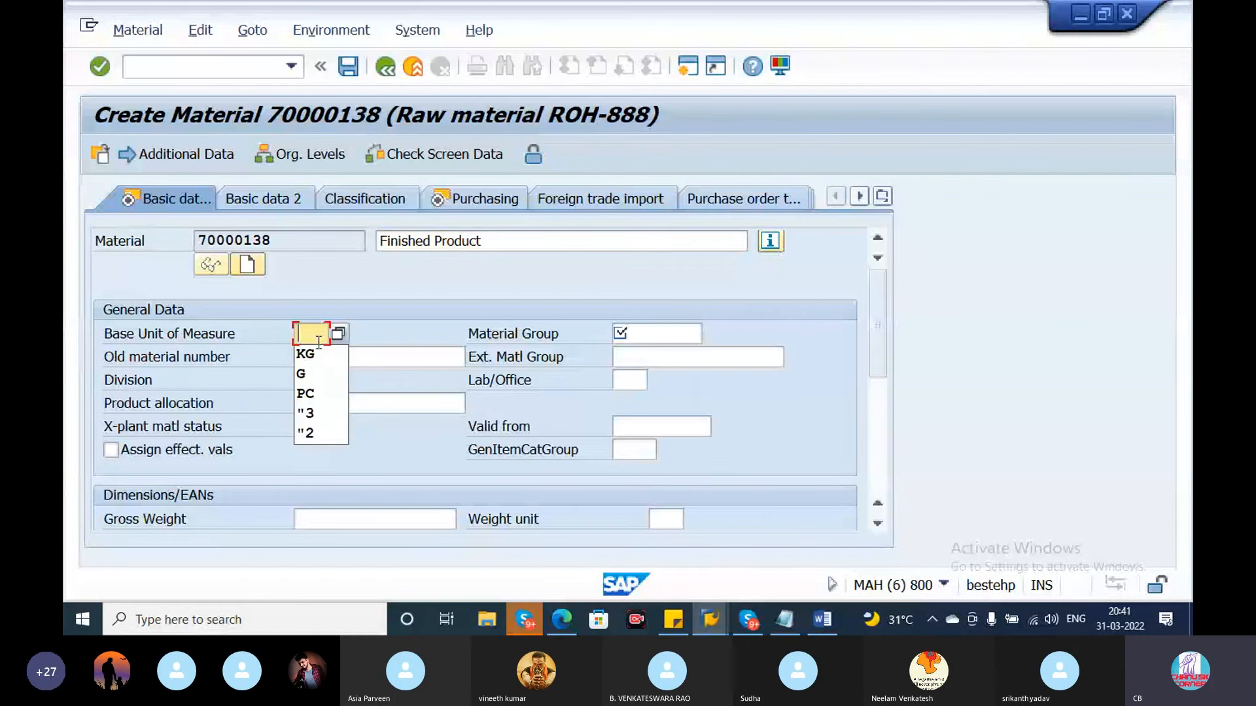
click(314, 350)
click(540, 247)
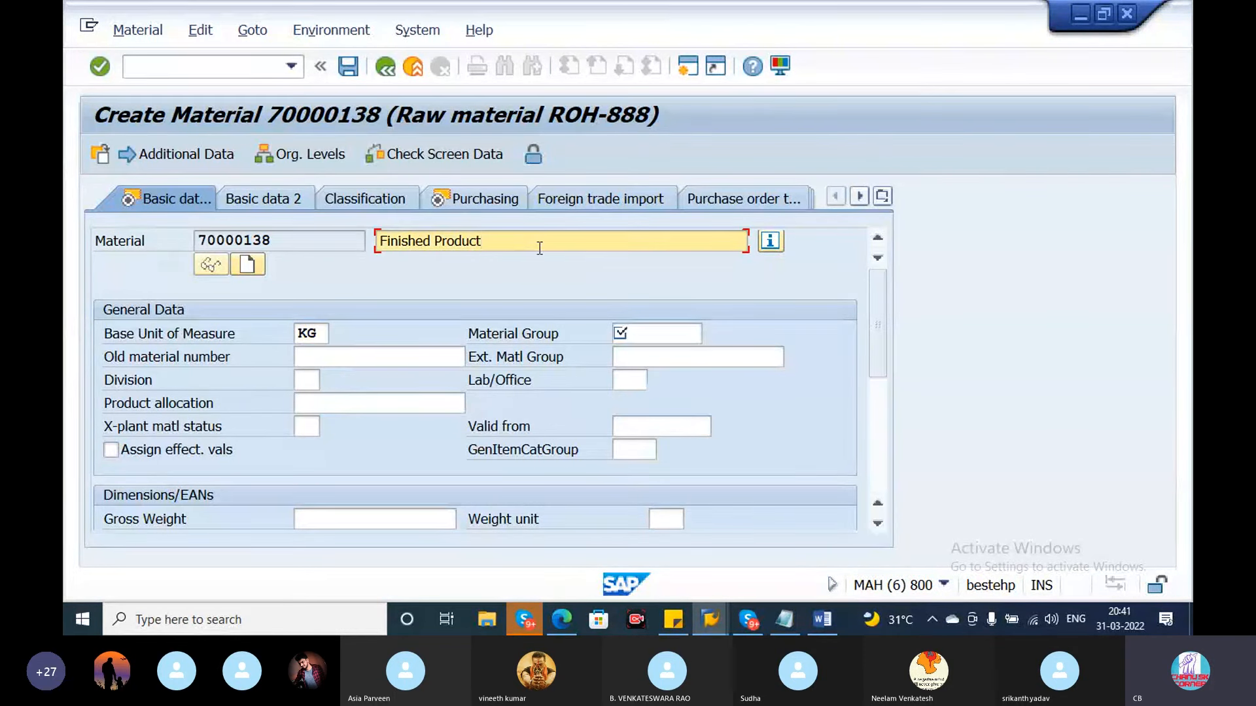
click(657, 334)
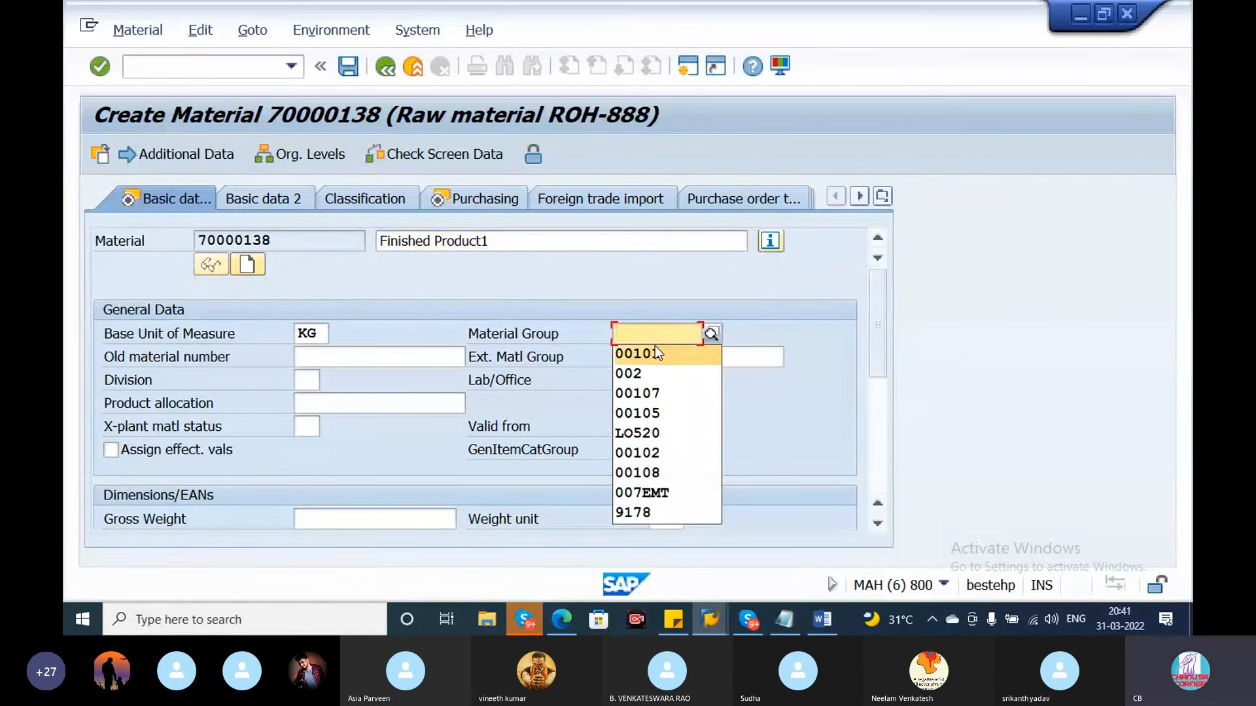
click(656, 349)
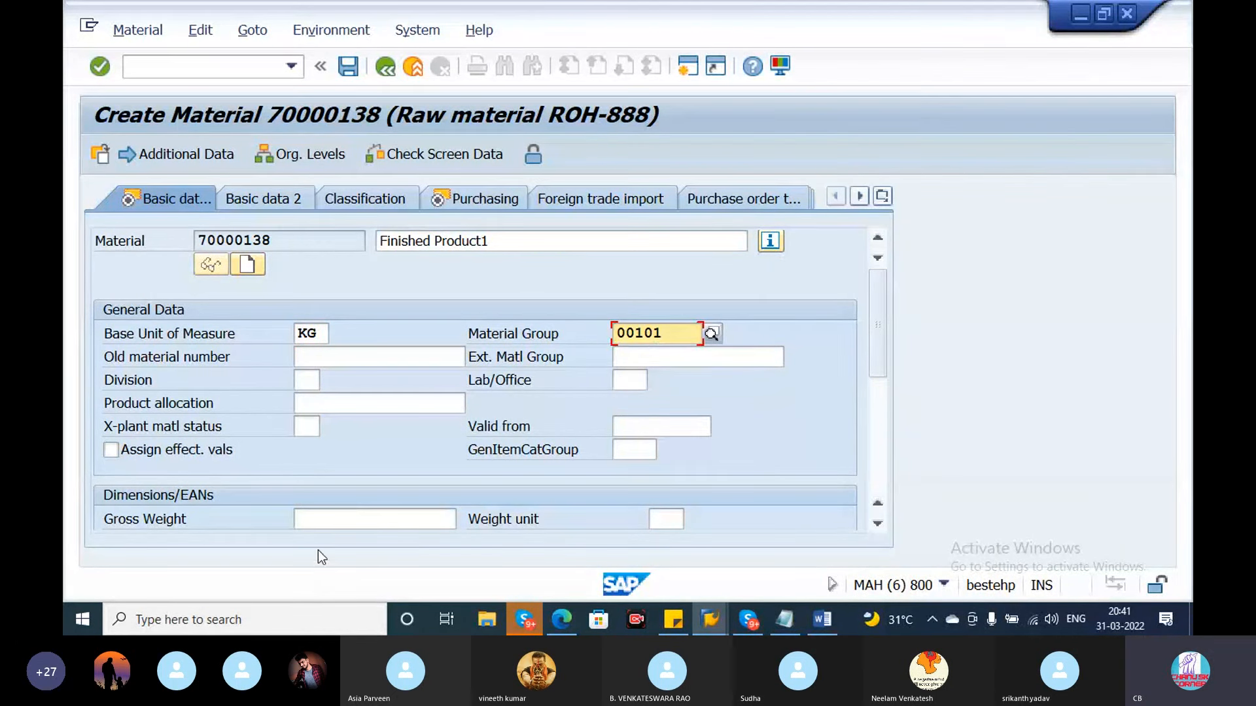
Set the gross weight to 200 with weight unit KG and continue to the purchasing data.
click(324, 518)
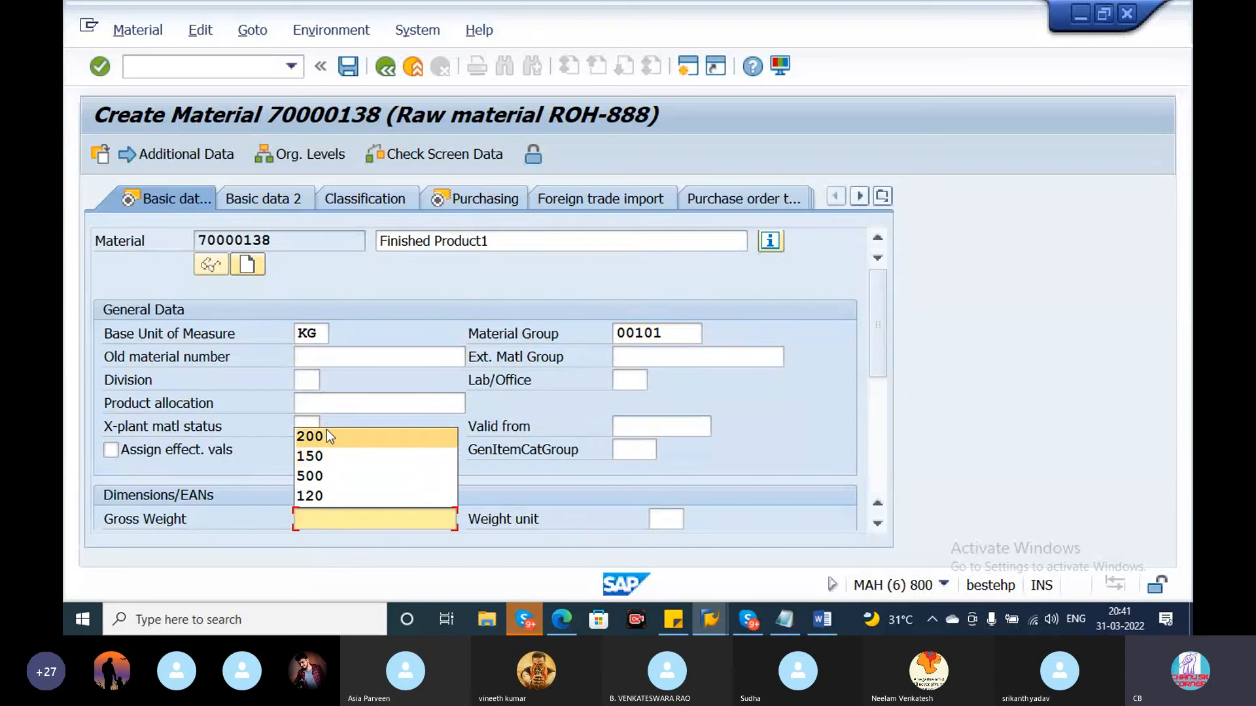
click(328, 434)
click(666, 522)
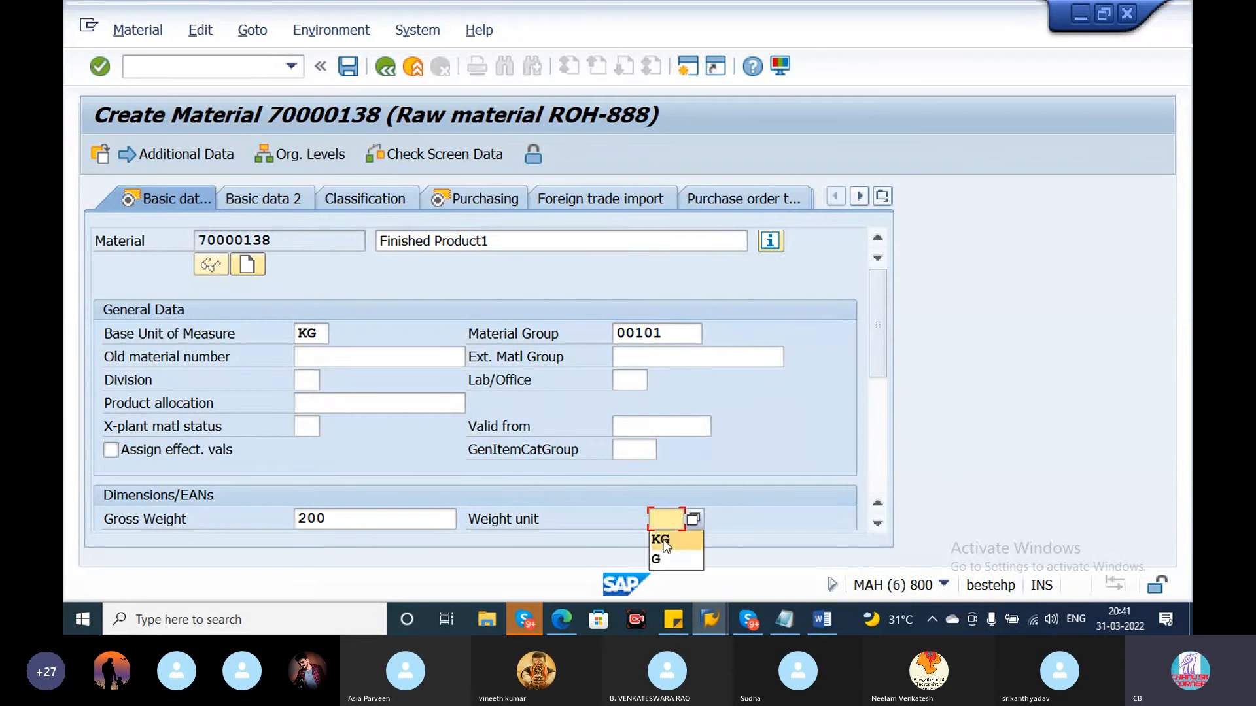
key(Return)
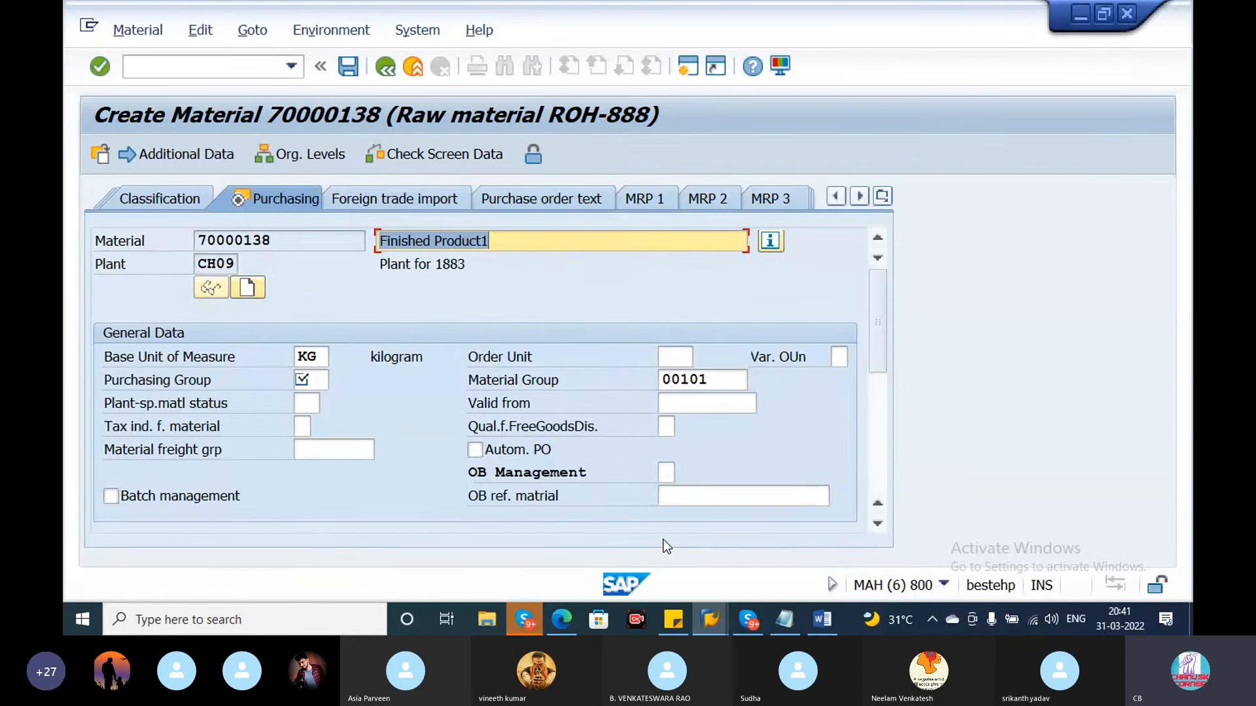
Assign purchasing group R77 and continue to the Accounting 1 view.
click(311, 379)
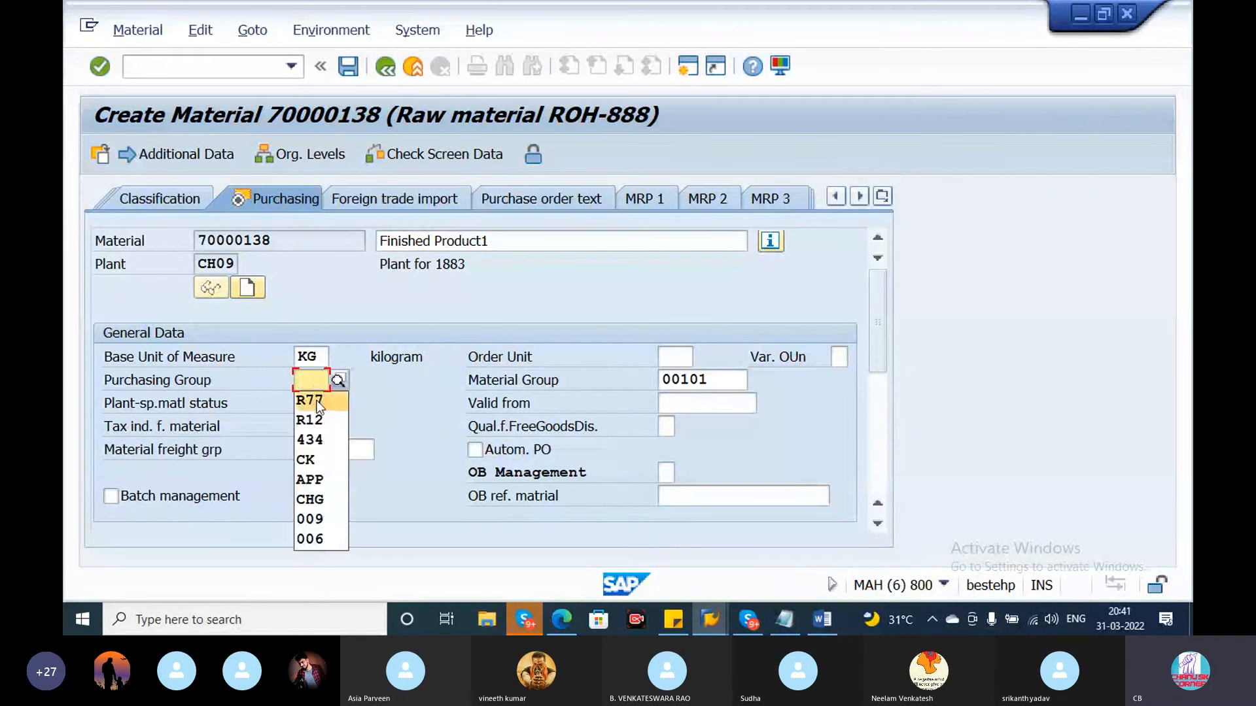
click(311, 398)
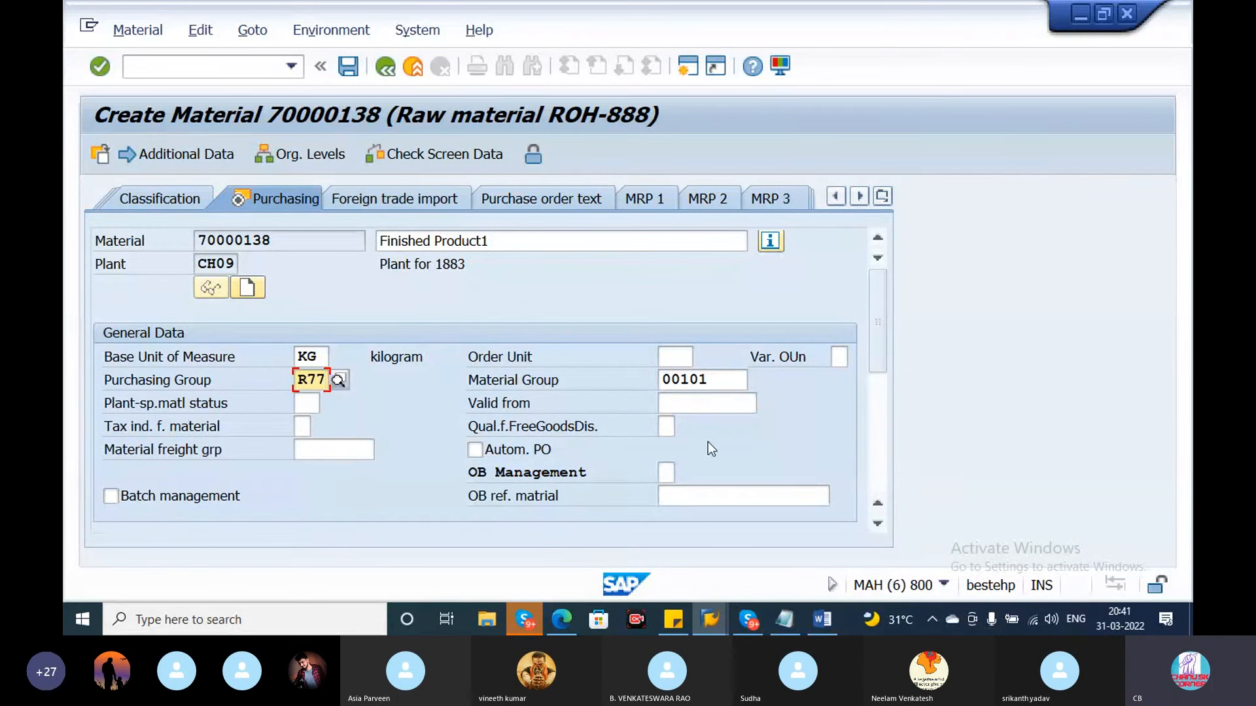
key(Return)
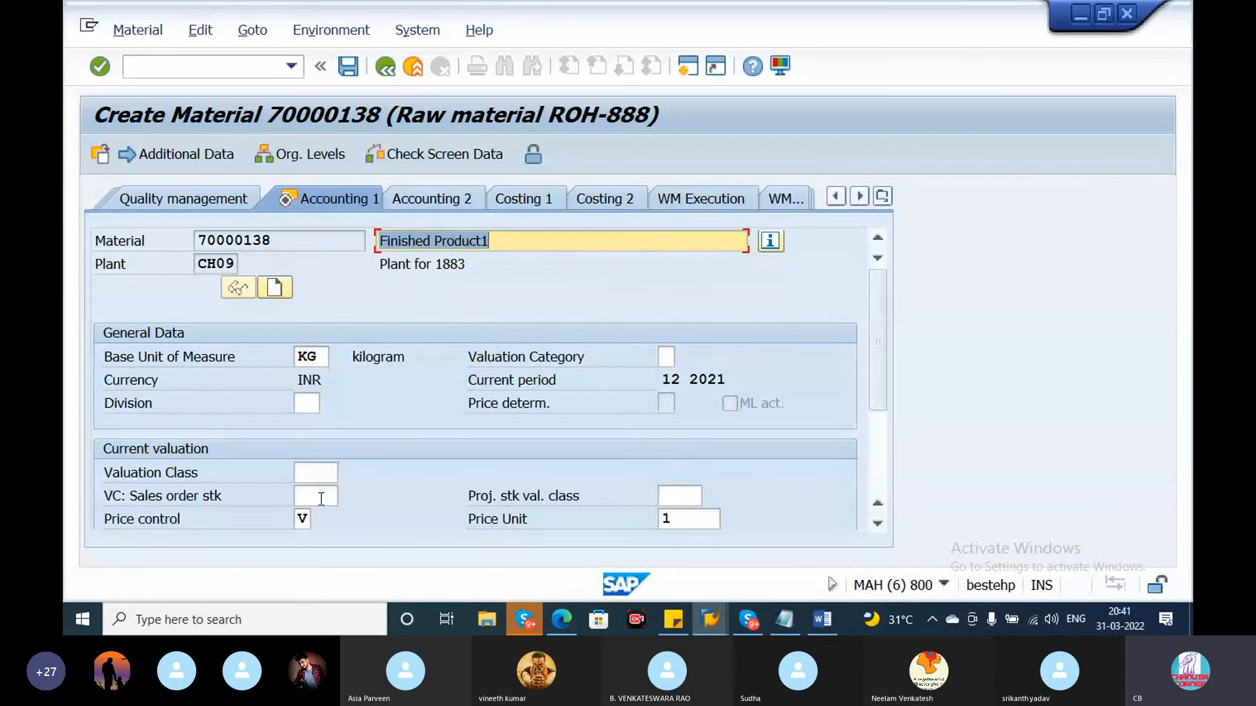
Set the valuation class to 3001 and the price control to S for standard price.
drag(882, 360, 880, 415)
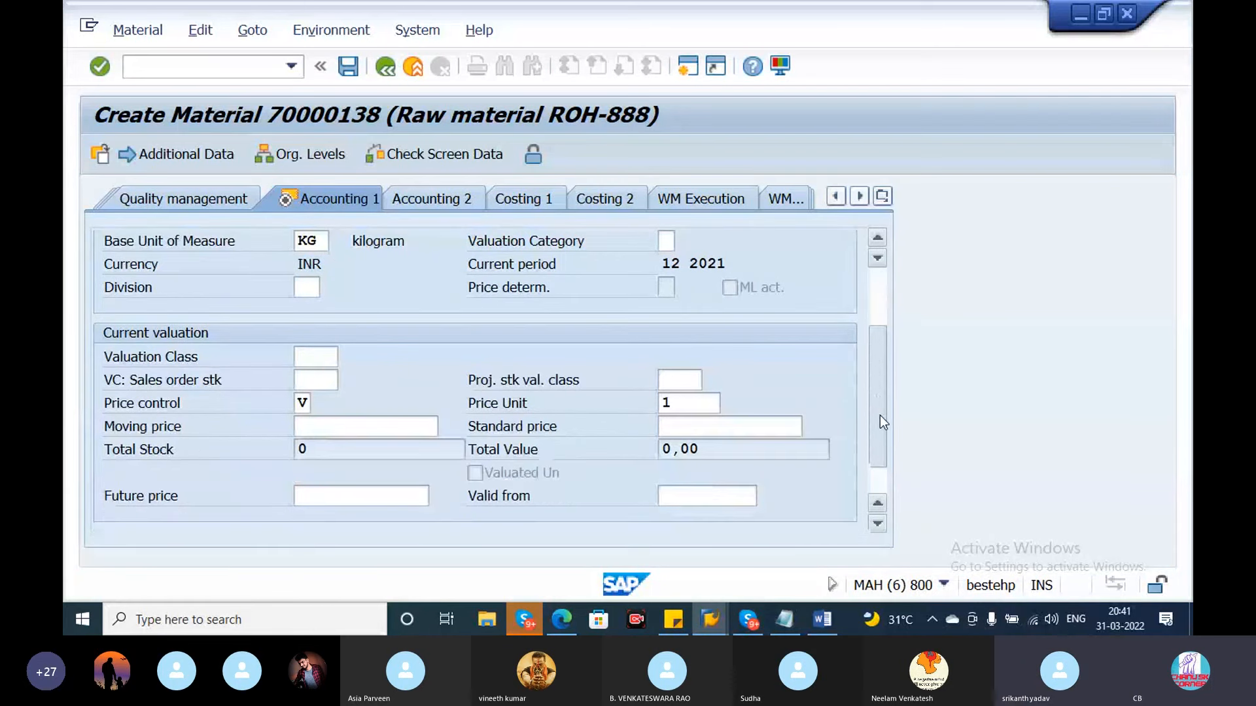
click(316, 356)
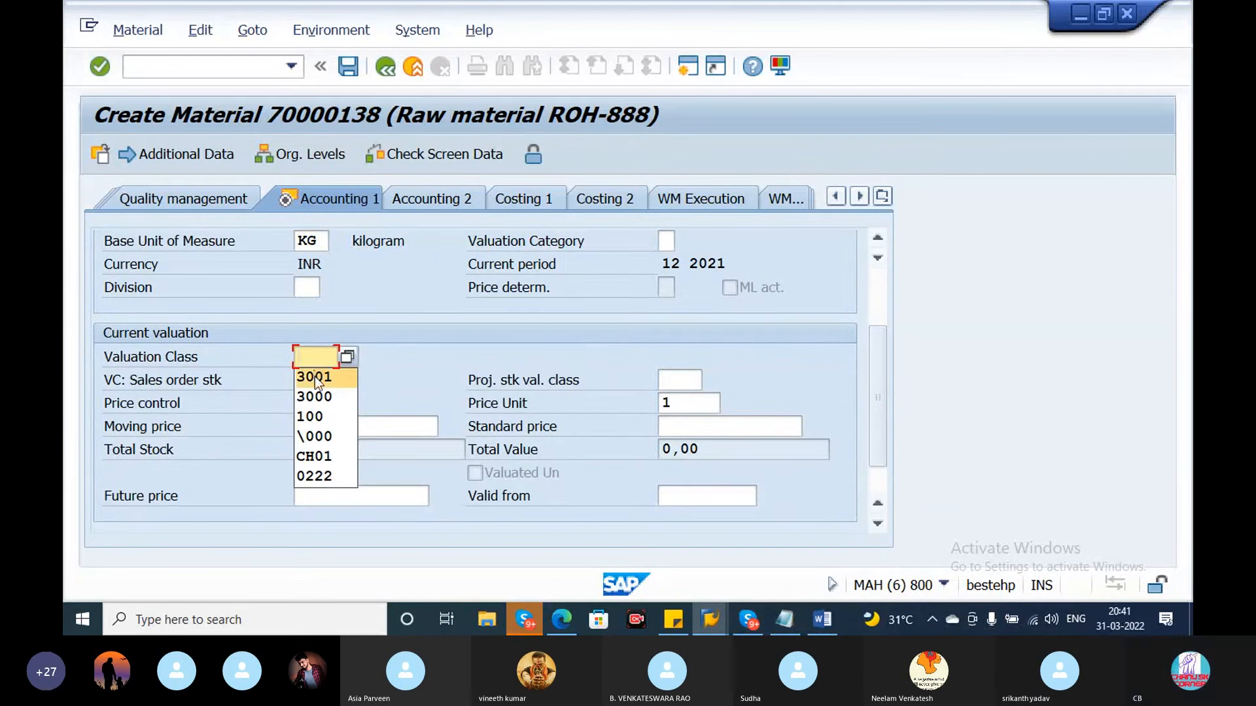
click(312, 375)
click(306, 403)
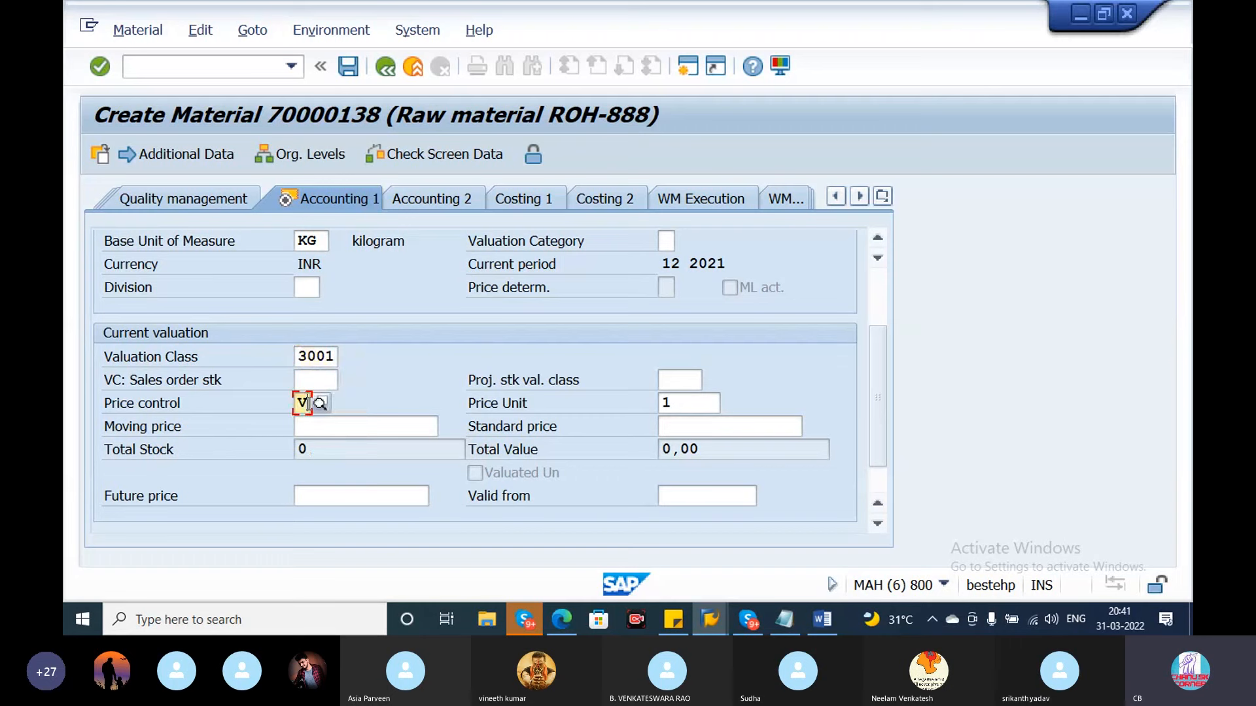
key(BackSpace)
text(S)
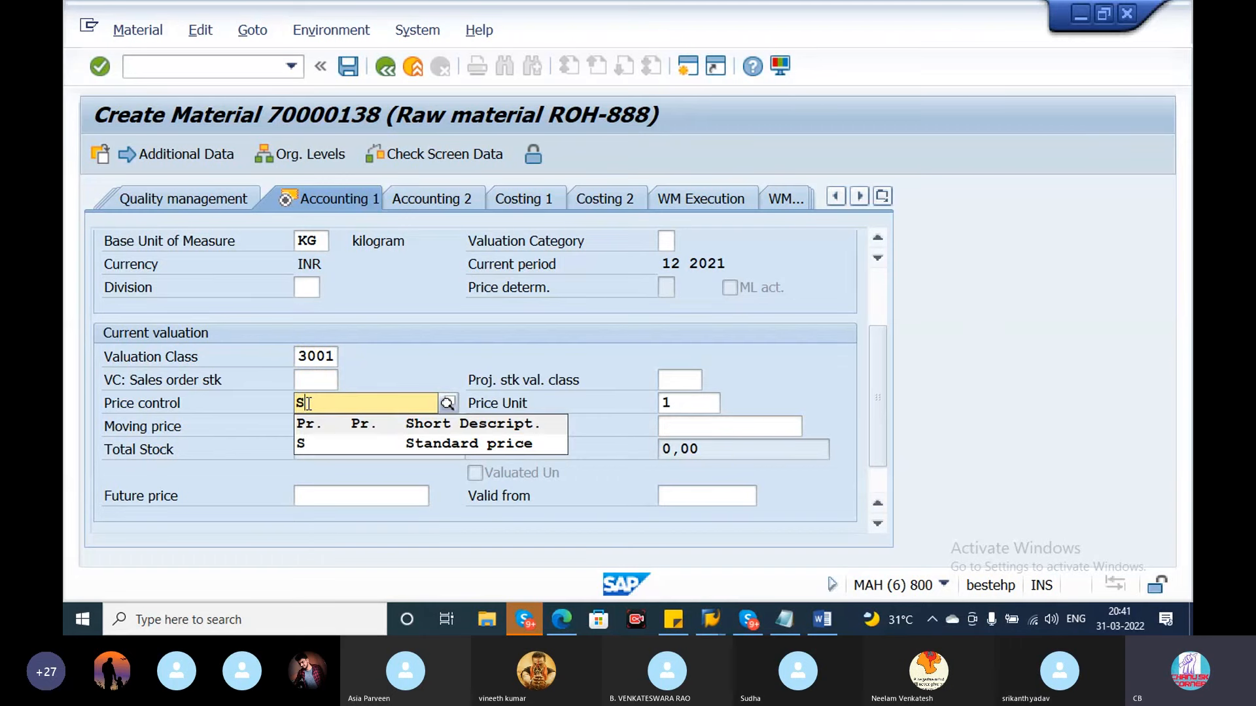
click(328, 443)
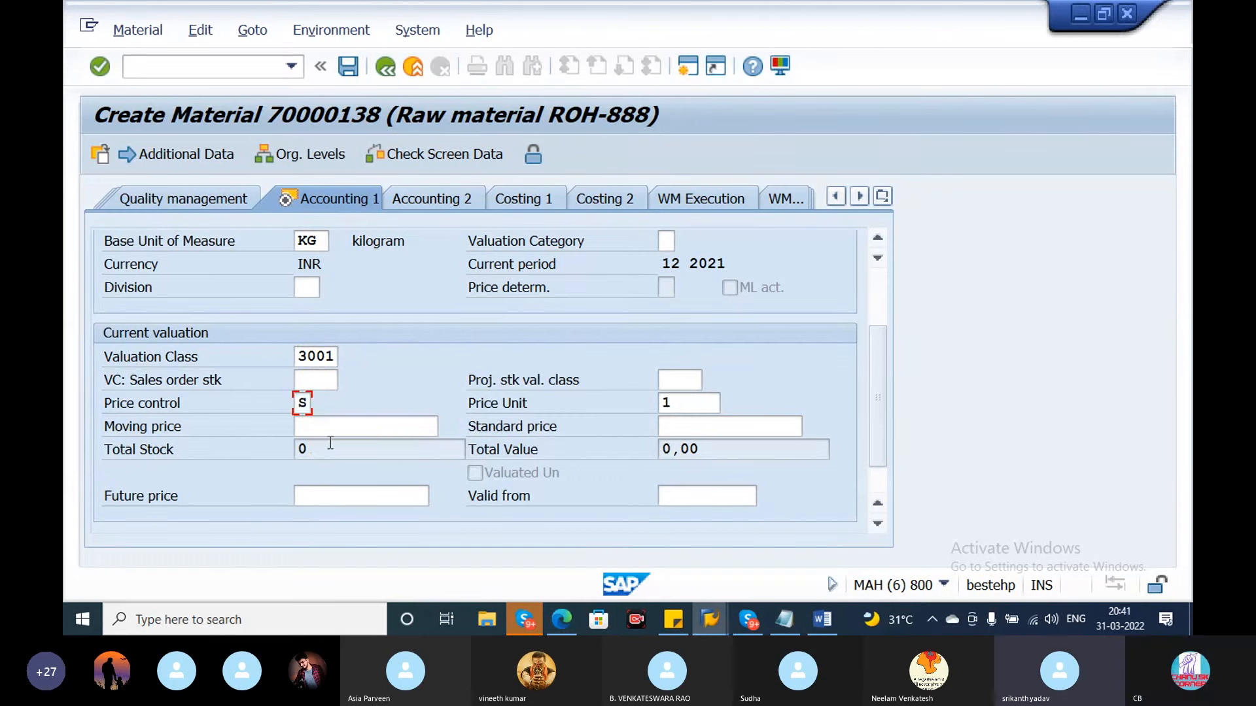
key(Return)
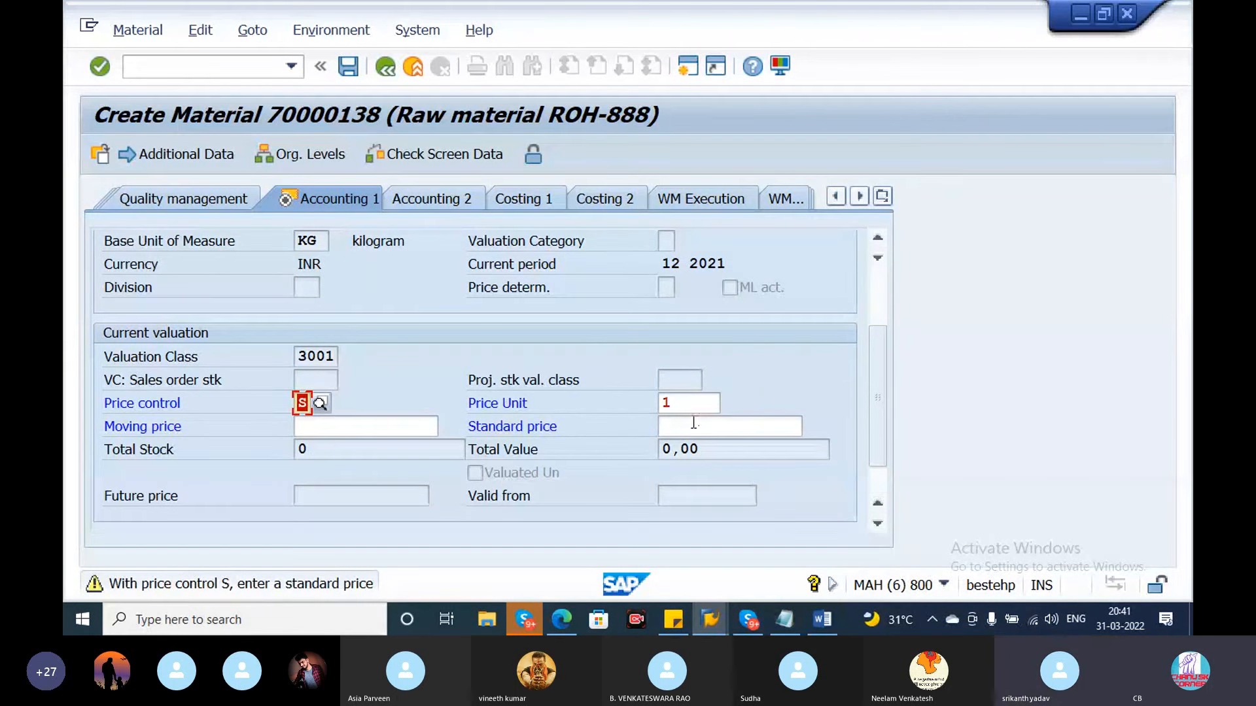
Enter a standard price of 20 and save the new material.
click(683, 407)
click(680, 429)
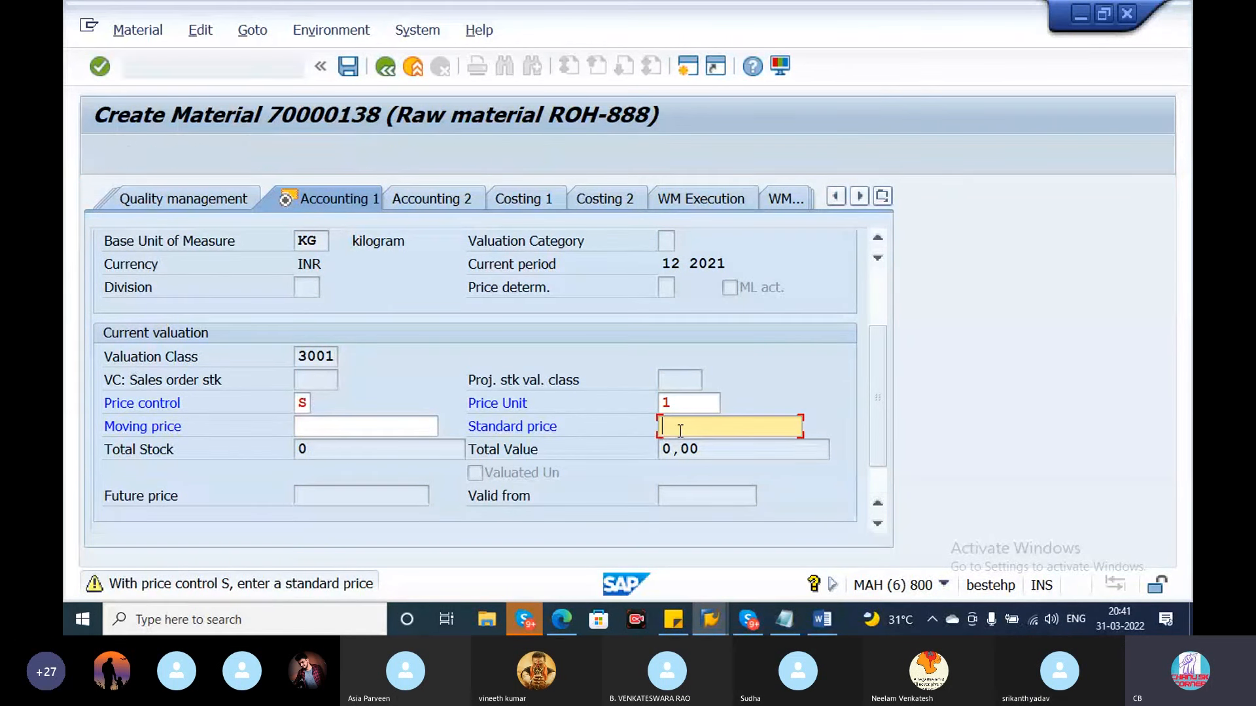
text(20)
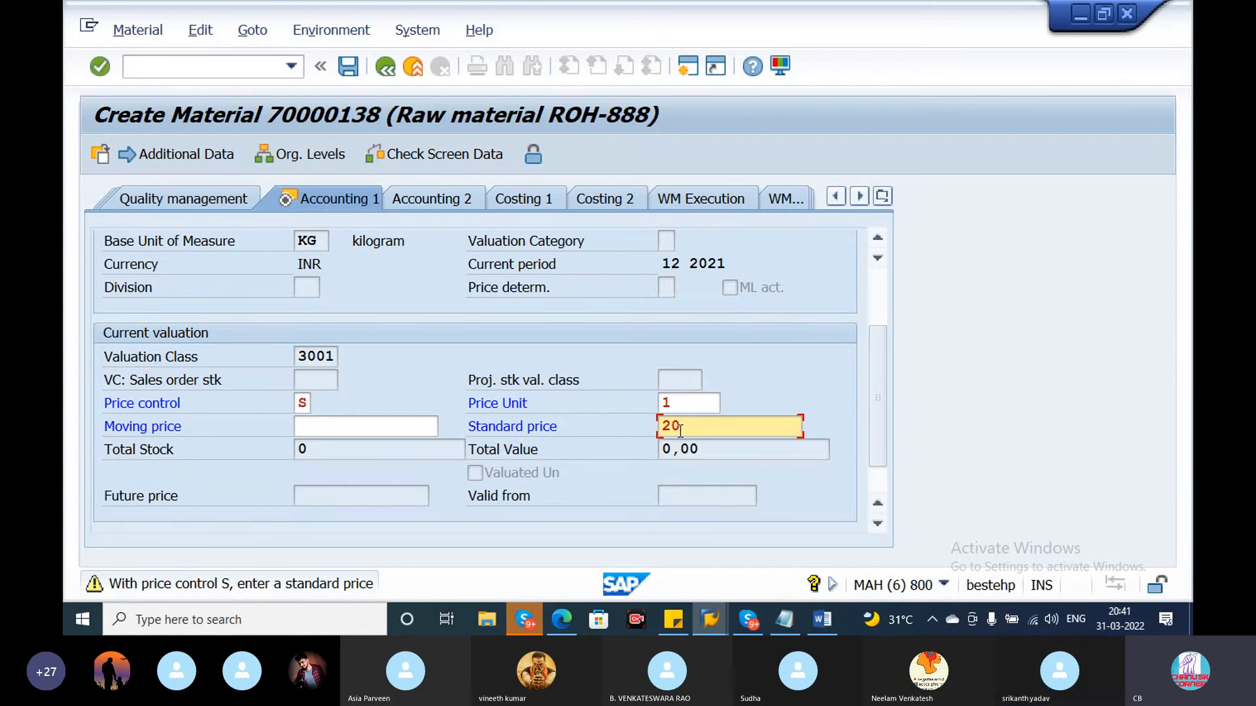
key(Return)
click(419, 467)
Open the details of the creation message and copy its heading with the new material number.
double_click(239, 579)
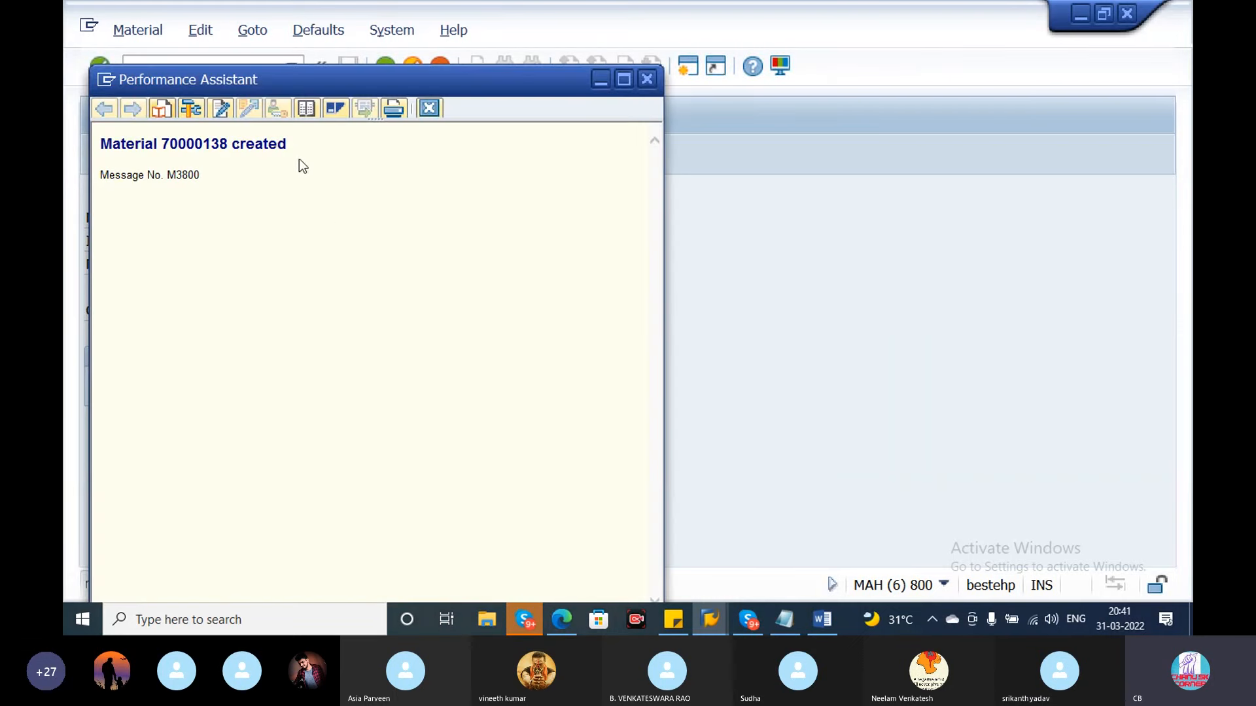
drag(290, 144, 95, 145)
key(ctrl+c)
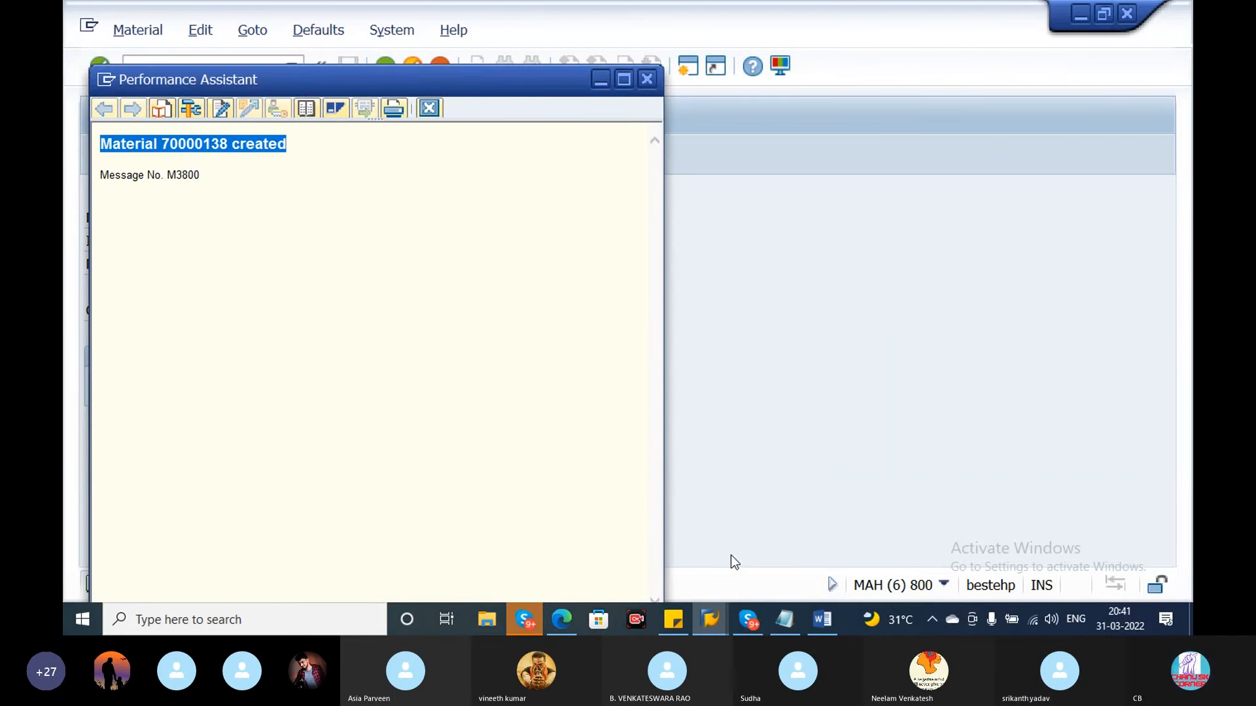
Switch to Notepad, clear all old notes, maximize the window and start on the second line.
mouse_move(783, 615)
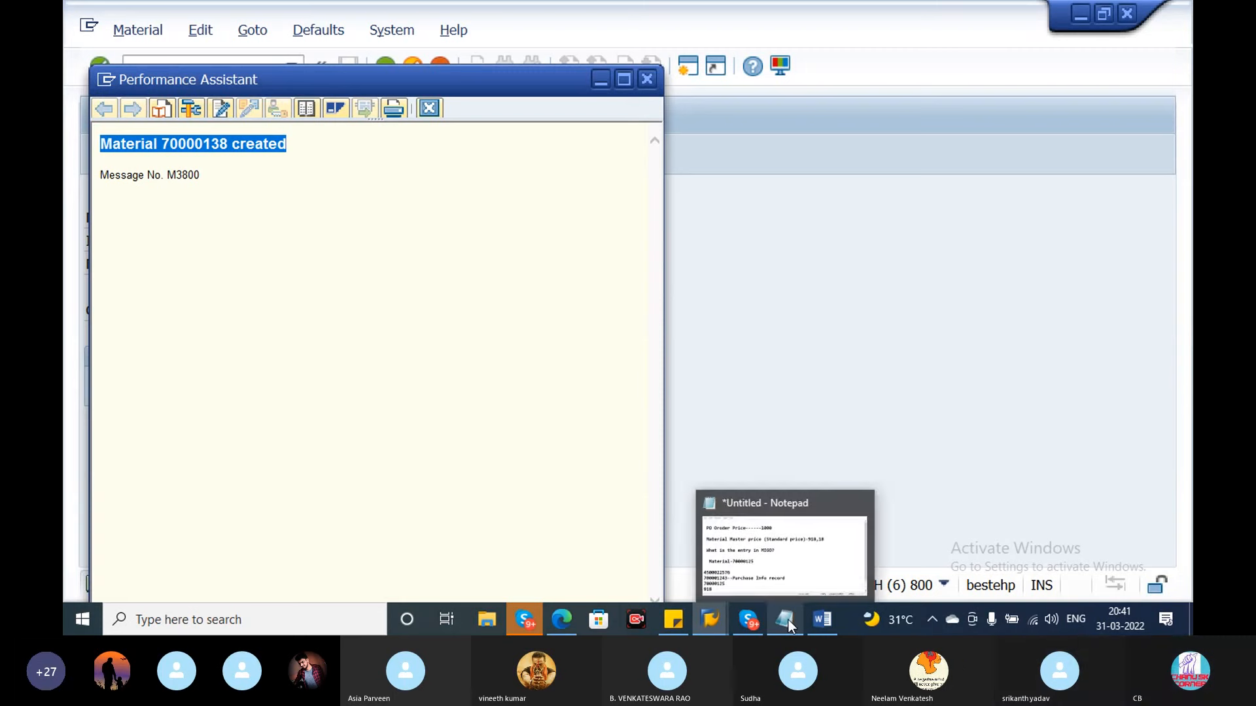
click(805, 562)
key(ctrl+a)
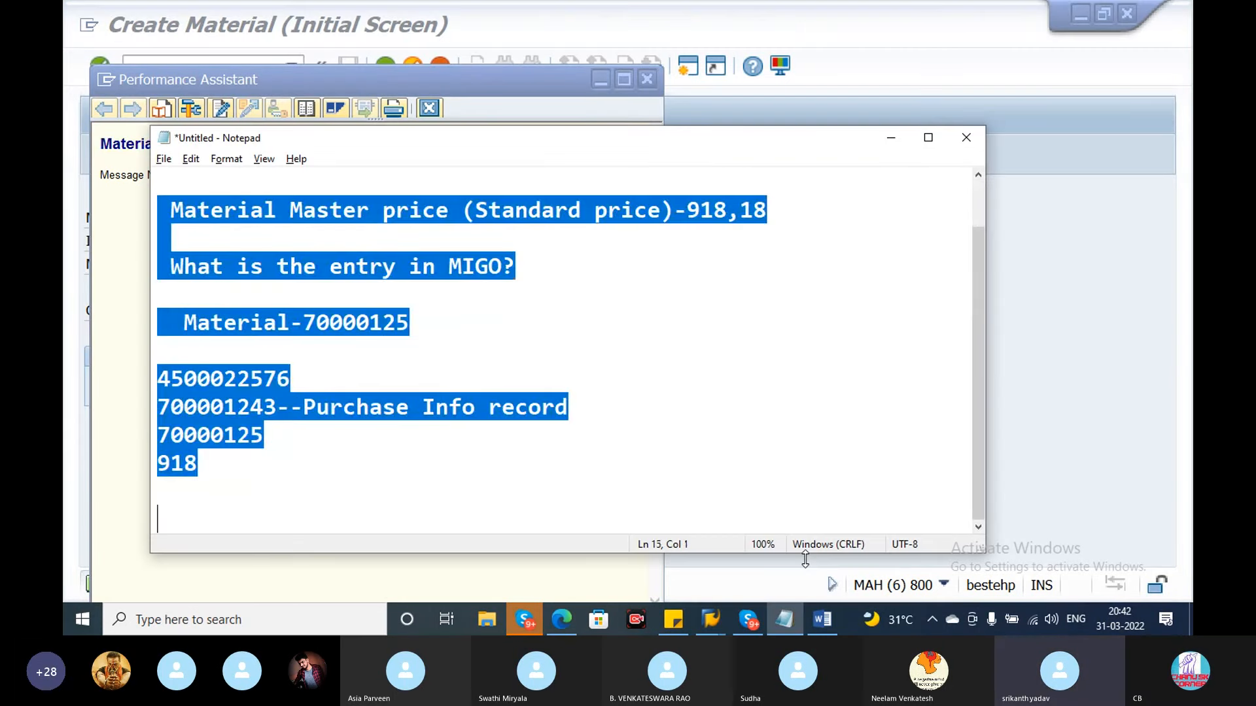
text(\)
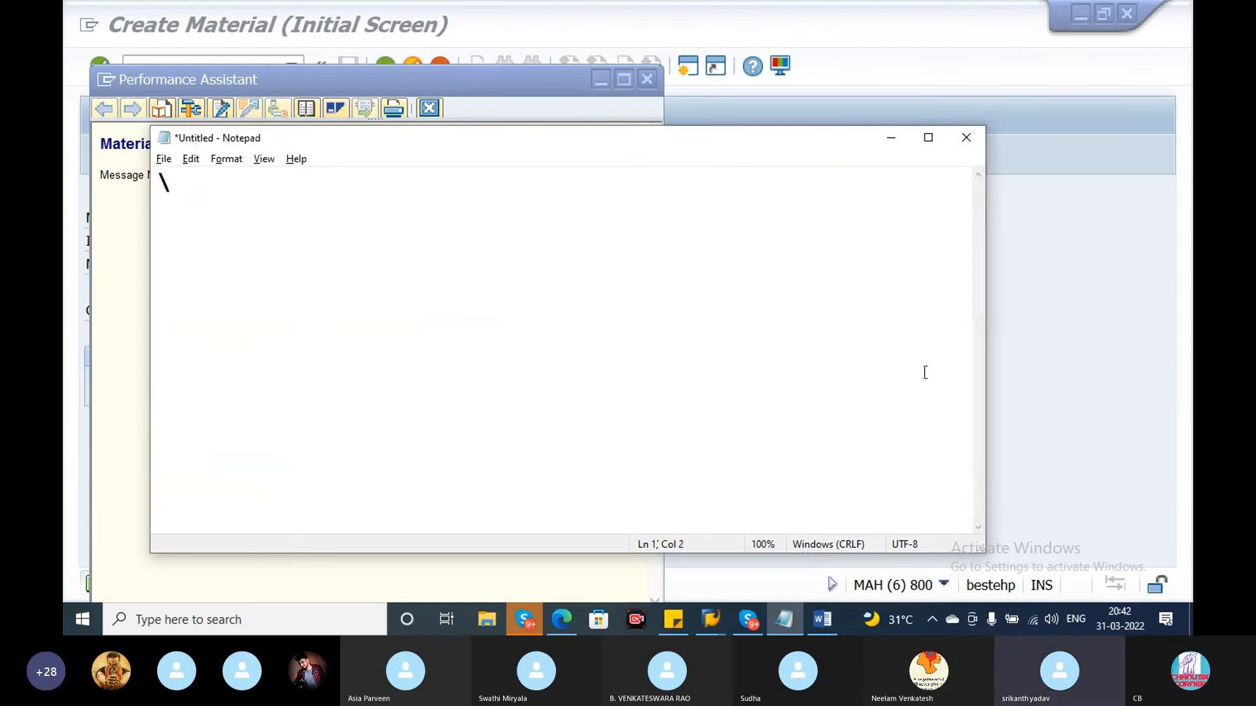
click(928, 138)
key(BackSpace)
key(Return)
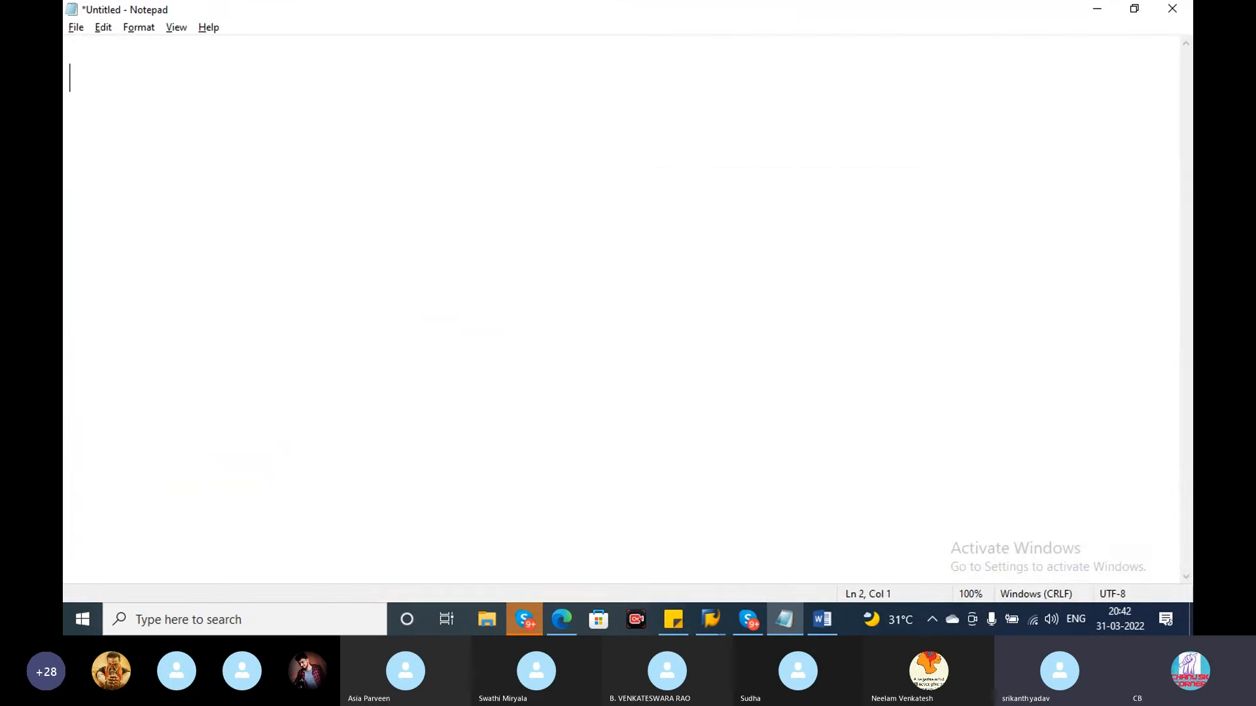
Paste the copied material creation message into Notepad, close the message details and return to the Create Material screen in SAP.
key(ctrl+v)
key(alt+Tab)
click(642, 81)
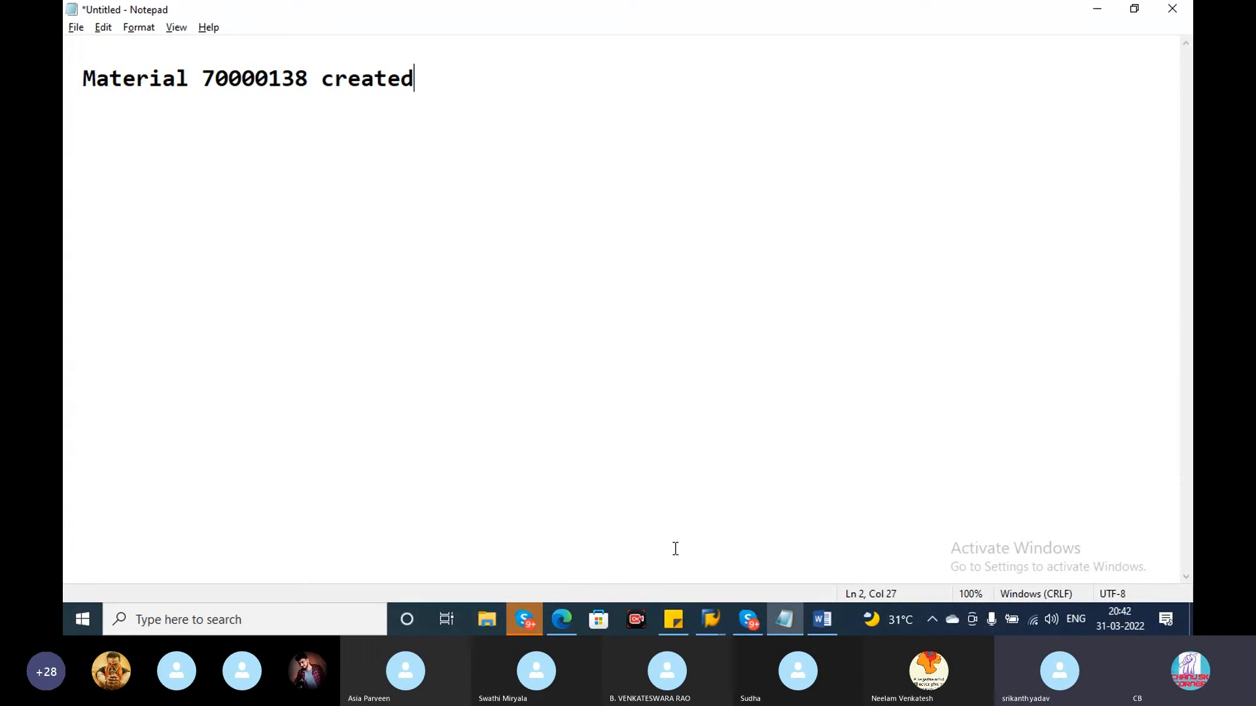
mouse_move(711, 620)
click(811, 562)
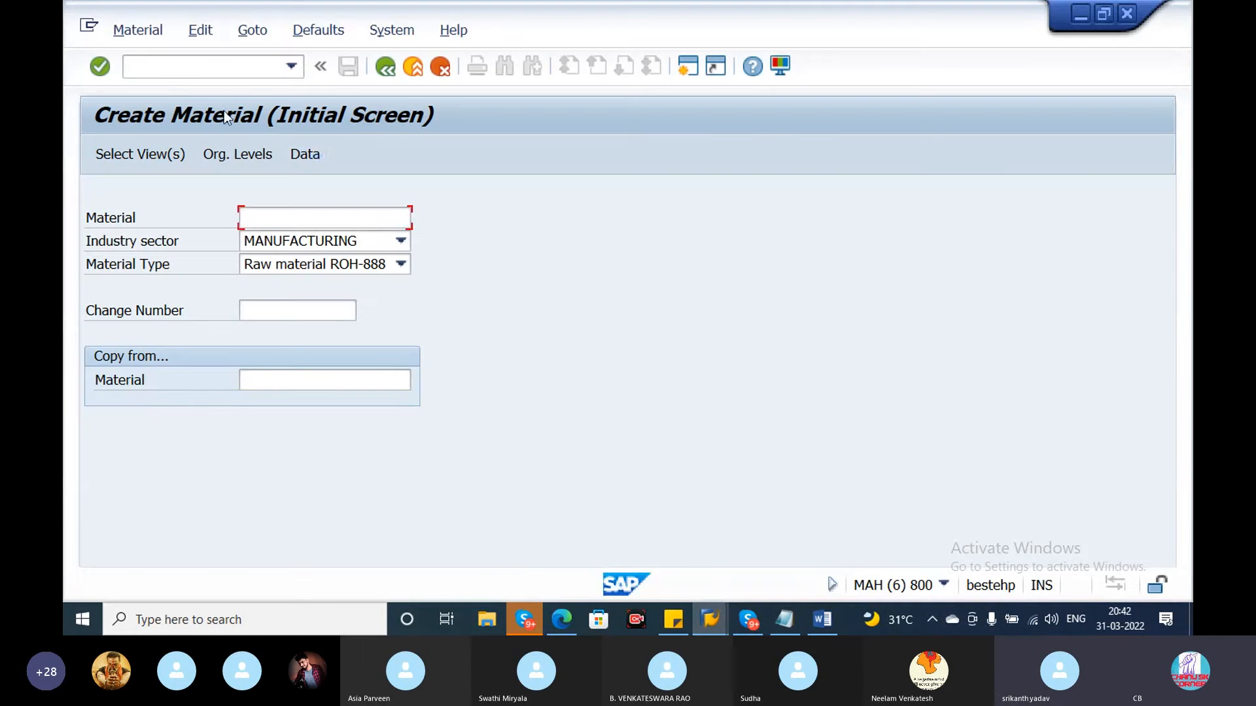
Start a new standard purchase order with transaction /nme21n and enter the vendor number.
click(197, 67)
text(/nm)
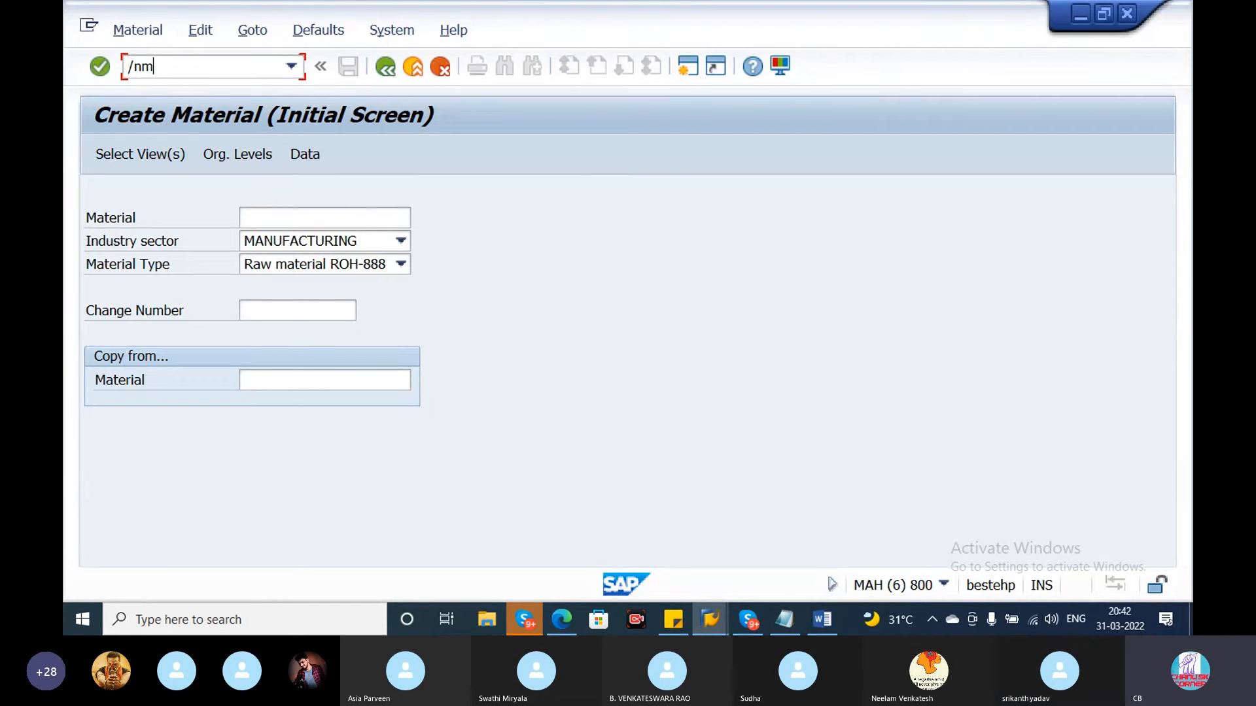
text(e21n)
key(Return)
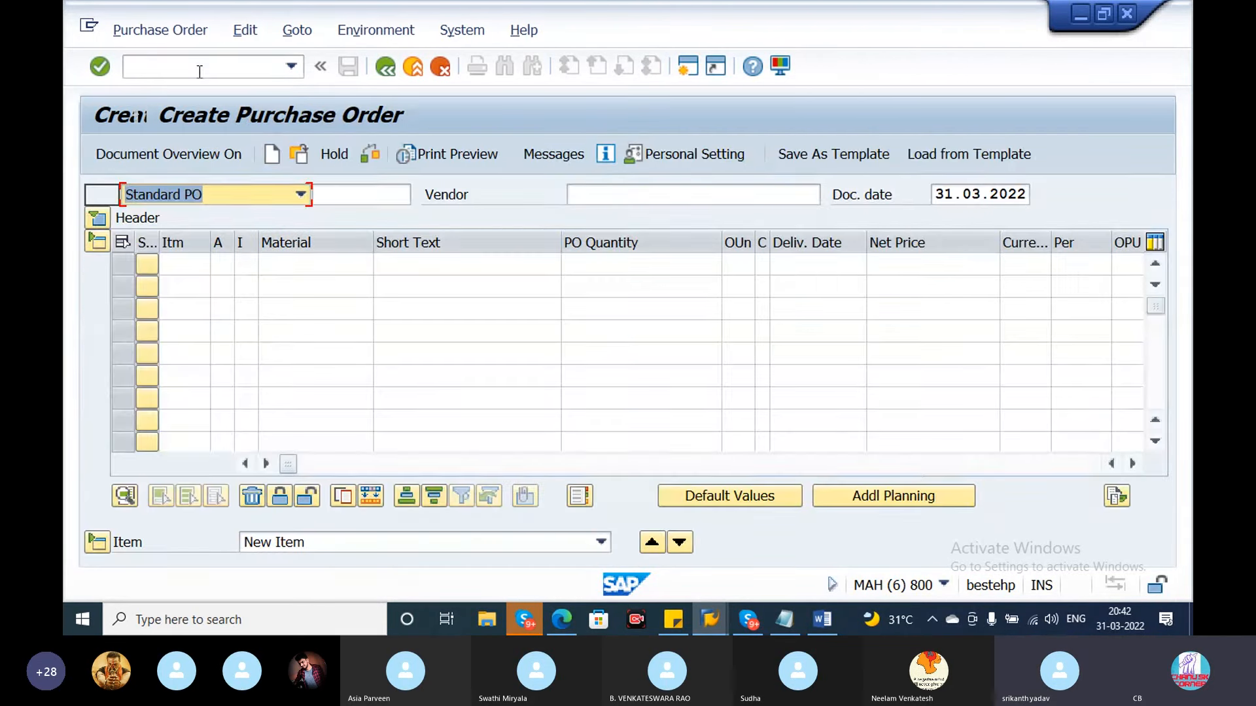
click(573, 194)
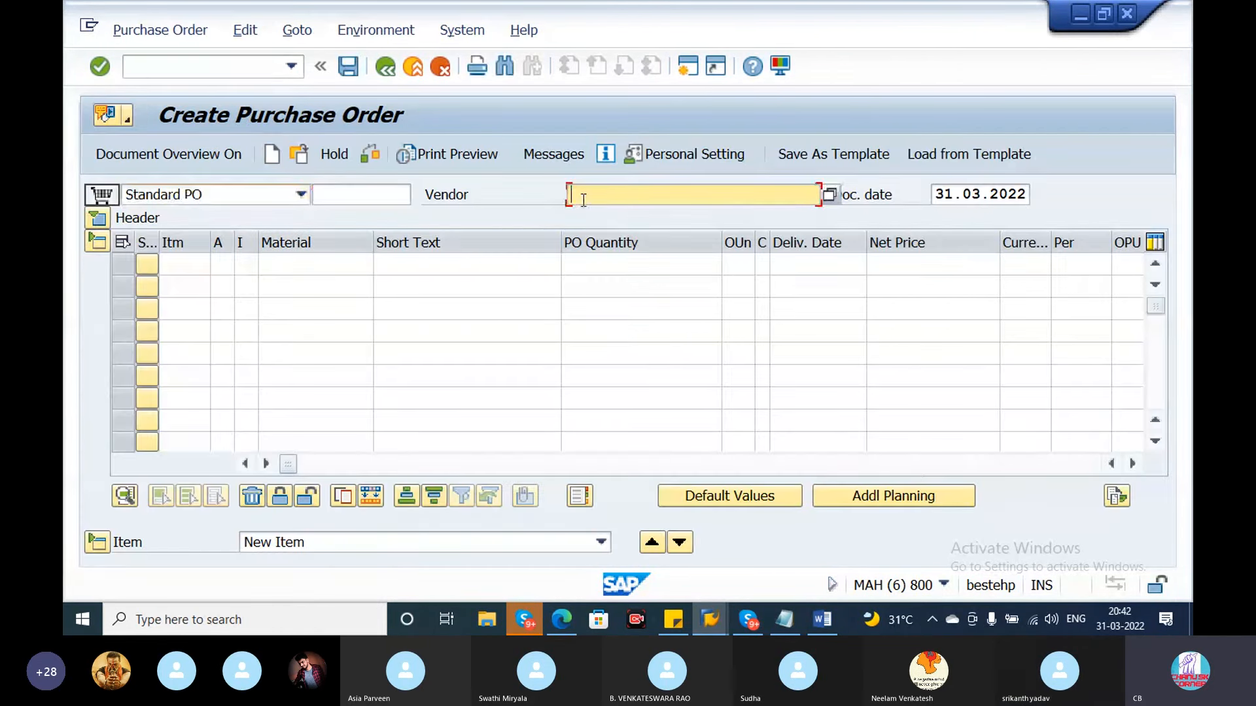
click(592, 210)
key(Return)
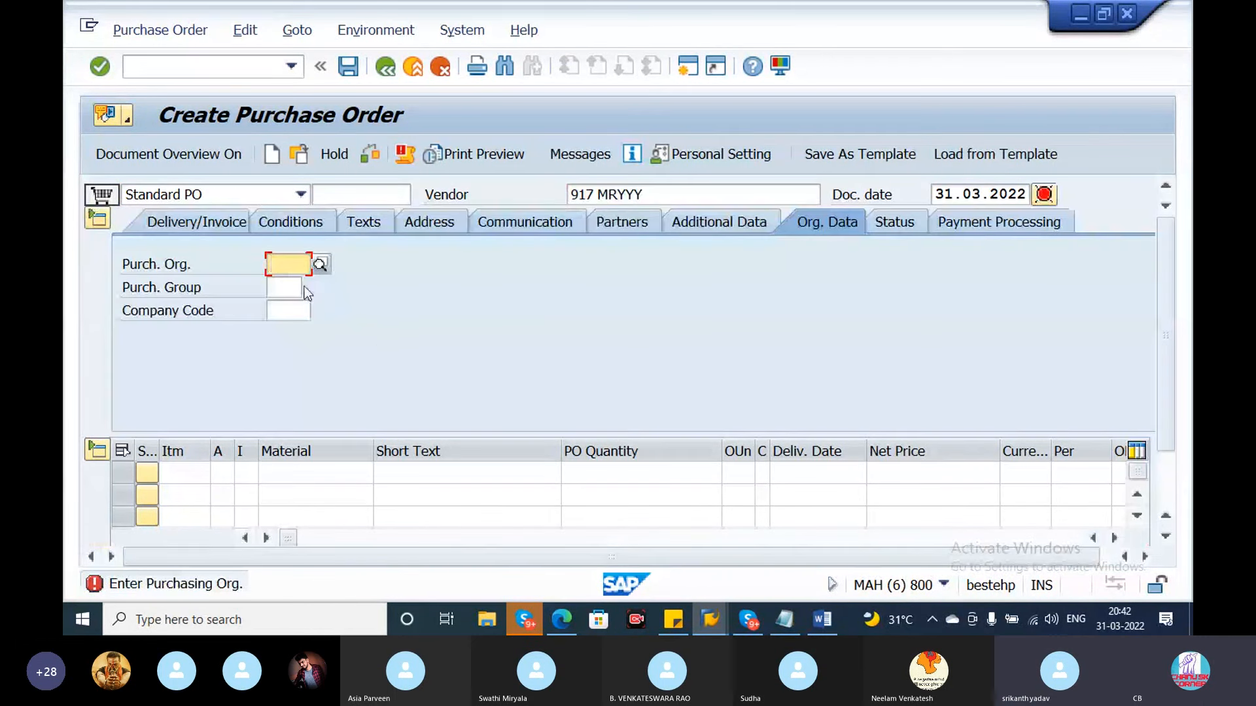
Set the purchasing organization to CHPO, the purchasing group to 434 and the company code to CHSK in the organizational data.
click(288, 264)
click(284, 286)
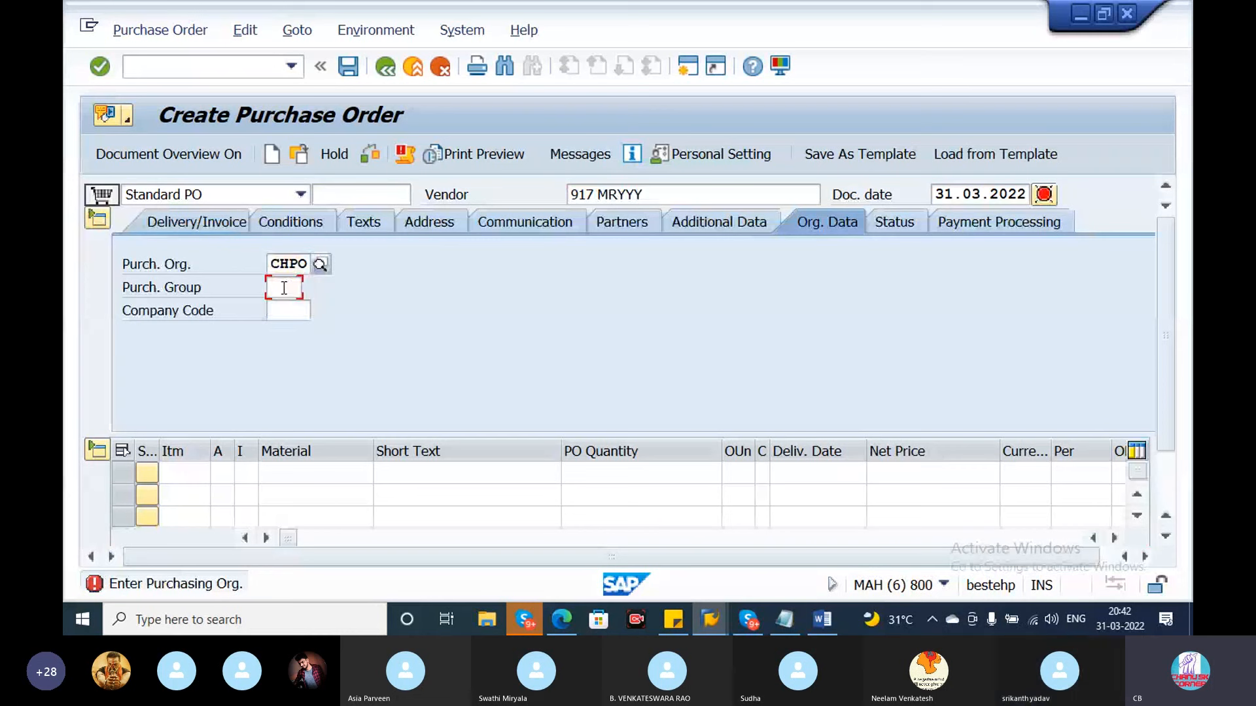
click(283, 288)
click(283, 307)
click(284, 310)
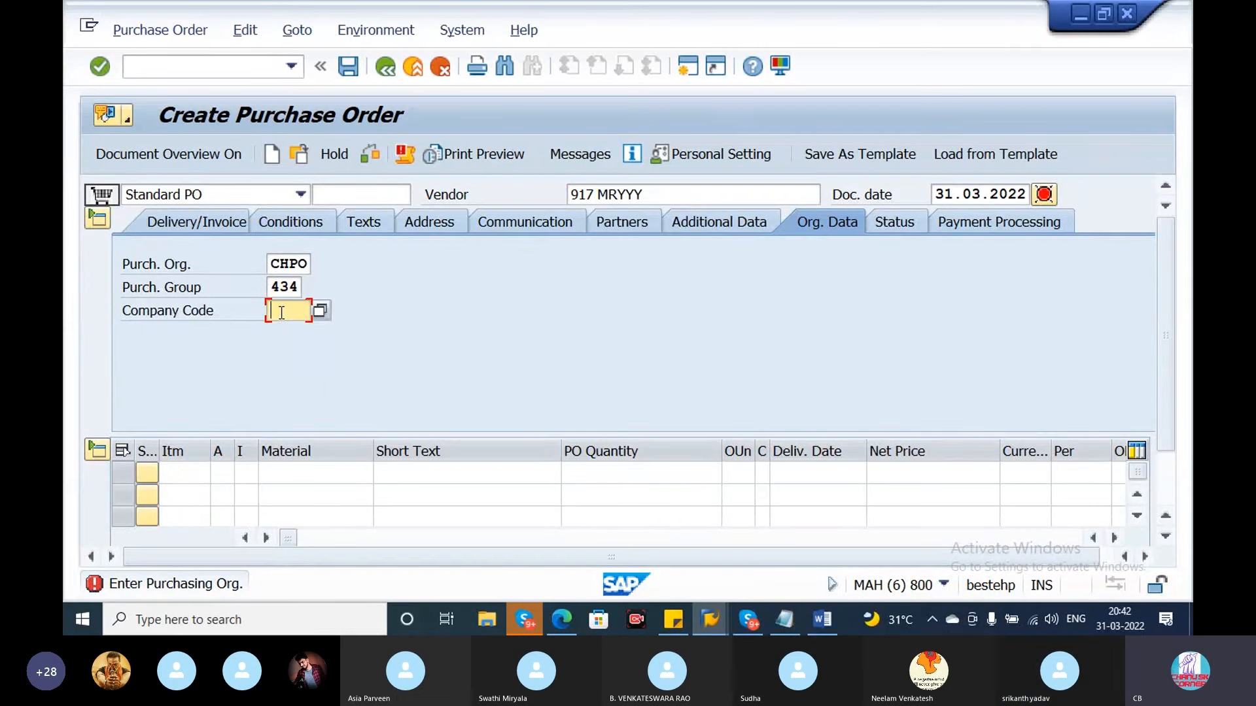
click(285, 331)
Copy material number 70000138 from the Notepad notes into the material cell of the first order item.
click(784, 619)
drag(315, 87, 204, 81)
key(ctrl+c)
key(alt+Tab)
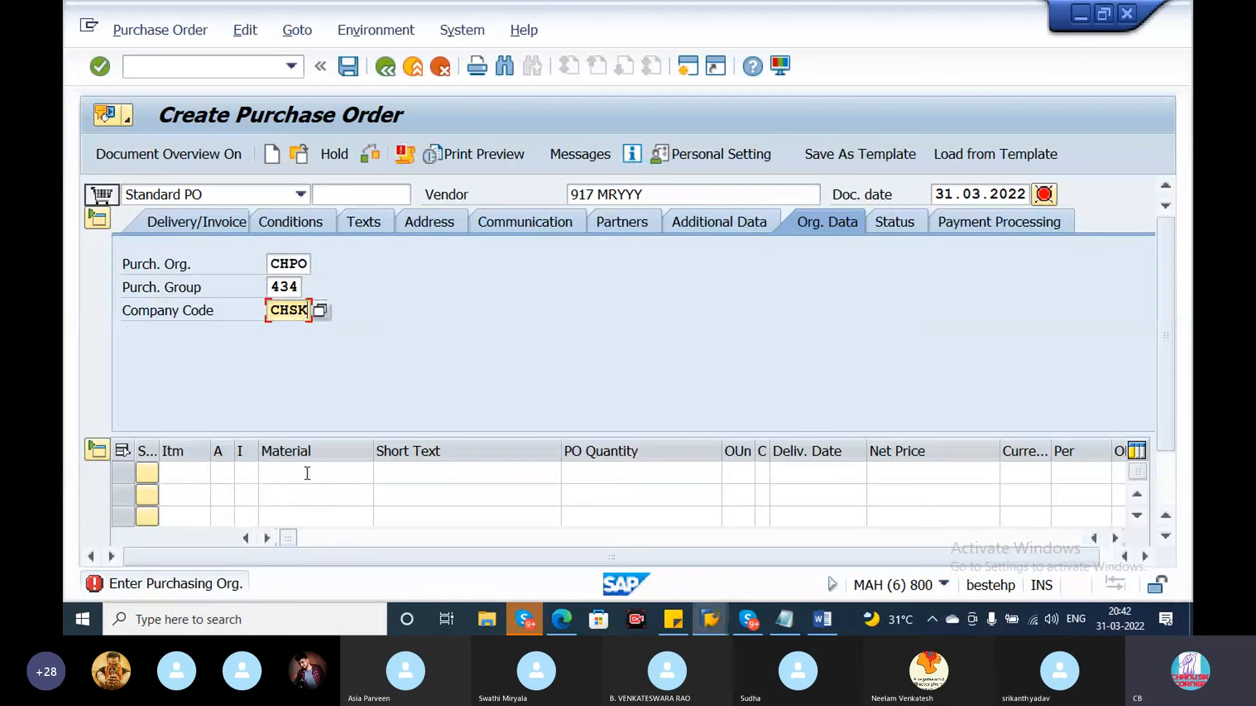
click(308, 472)
key(ctrl+v)
Add the line "Standard Price-20" below the material message in the Notepad notes.
key(alt+Tab)
click(514, 81)
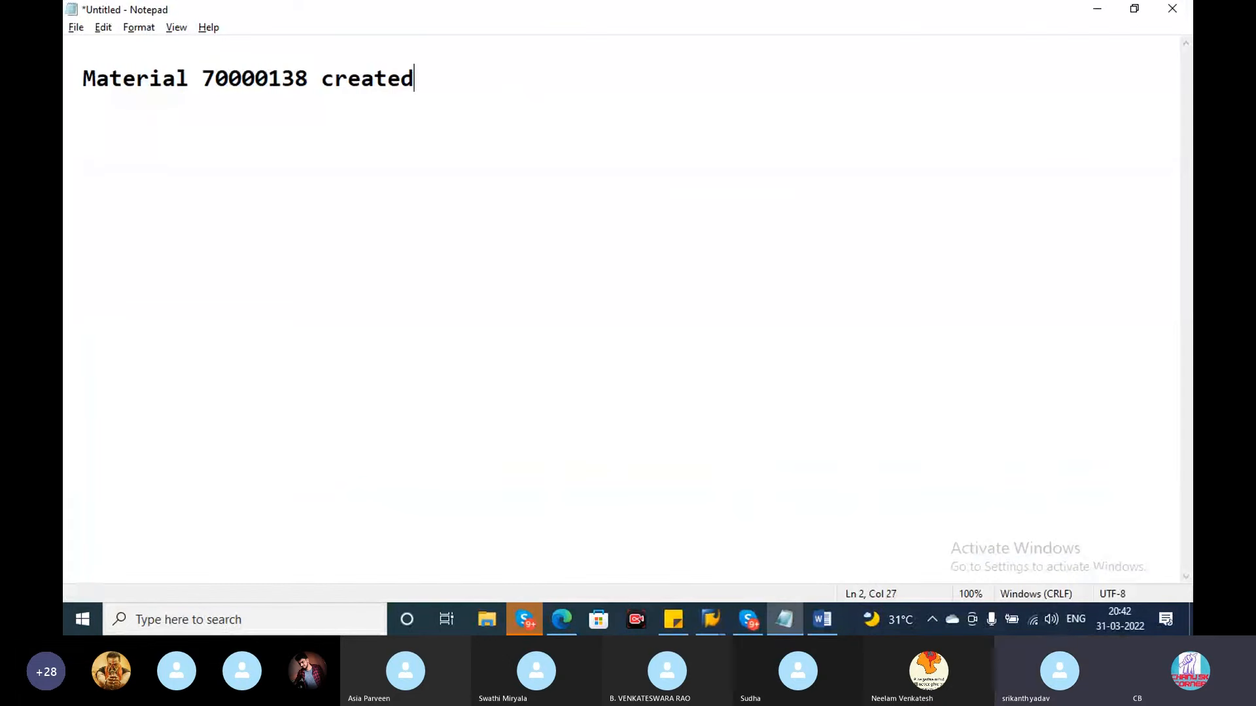
text(Standard Price-)
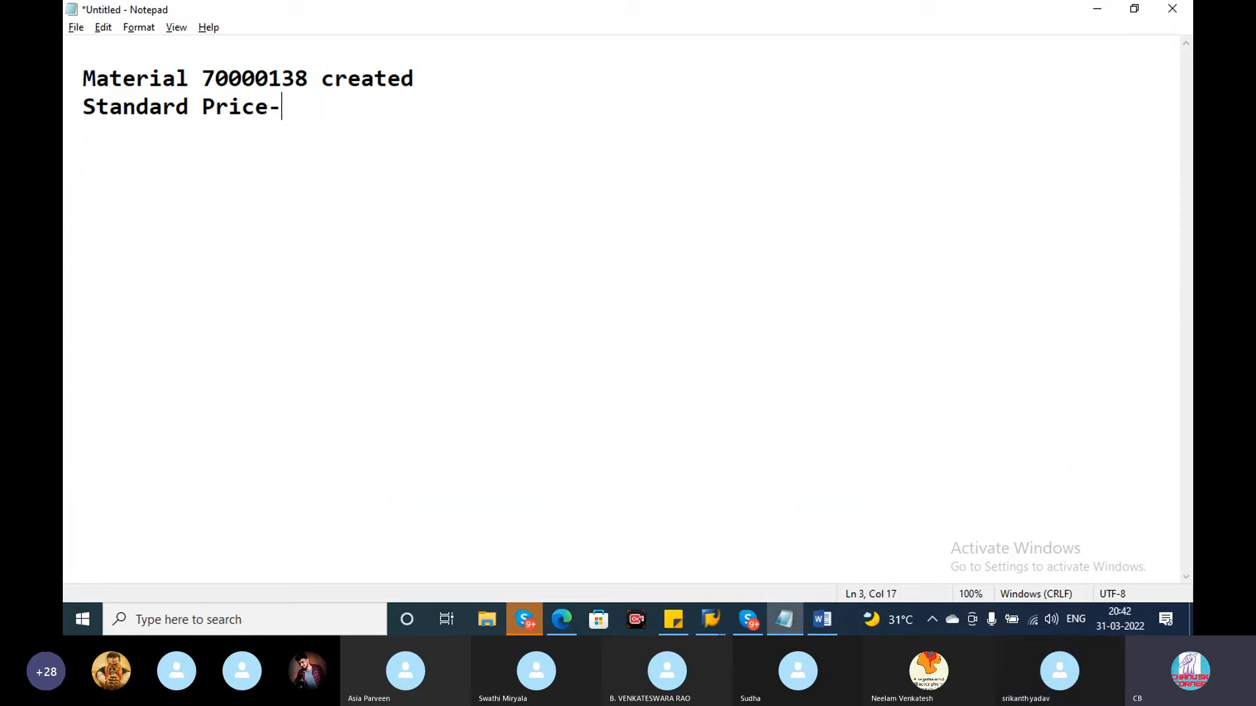
text(20)
Back in the SAP purchase order, set the first item's plant to CH09 and confirm the item.
key(alt+Tab)
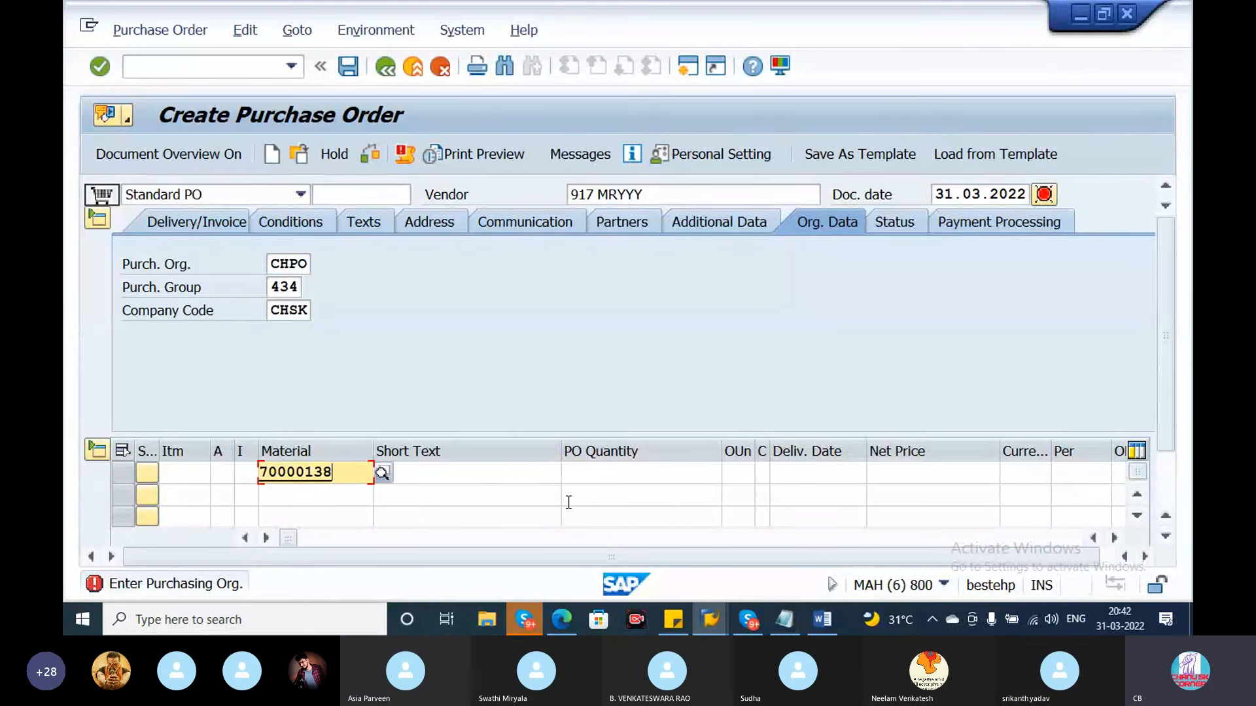
key(Tab)
key(Tab)
key(Tab)
click(656, 470)
key(Tab)
key(Tab)
key(Tab)
key(Tab)
key(Tab)
key(Tab)
key(Tab)
key(Tab)
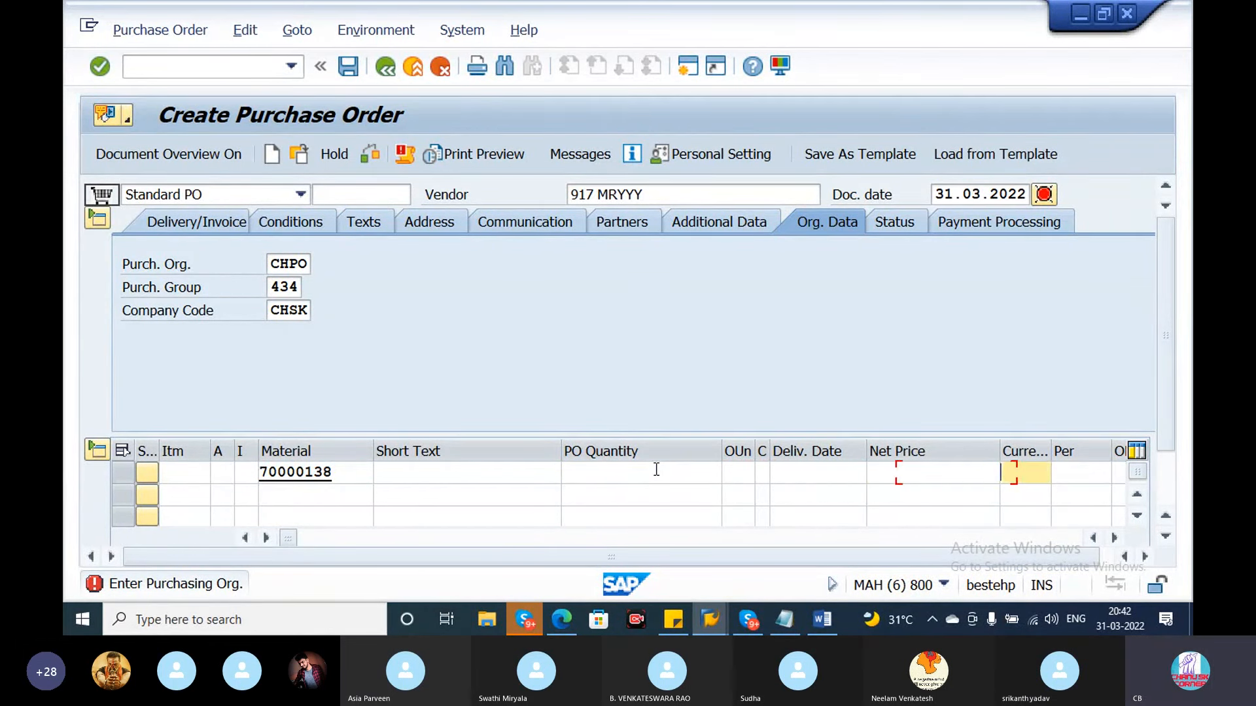
key(Down)
key(Down)
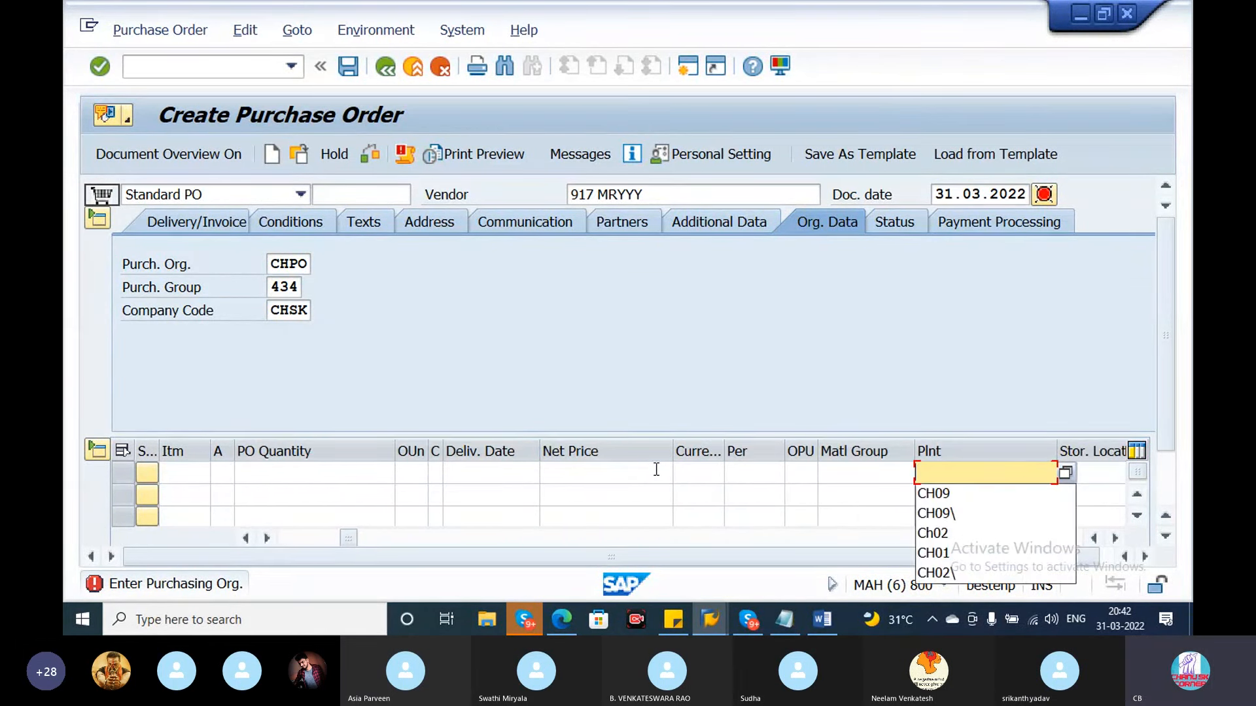
key(Return)
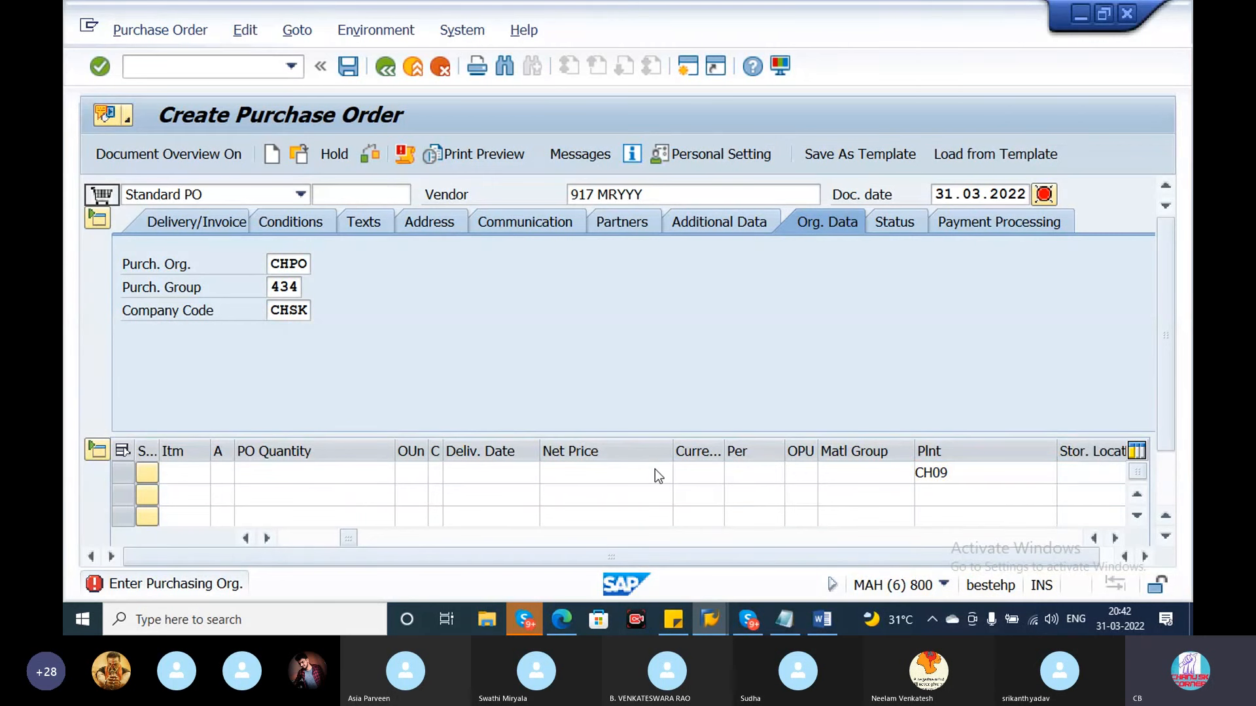
key(Return)
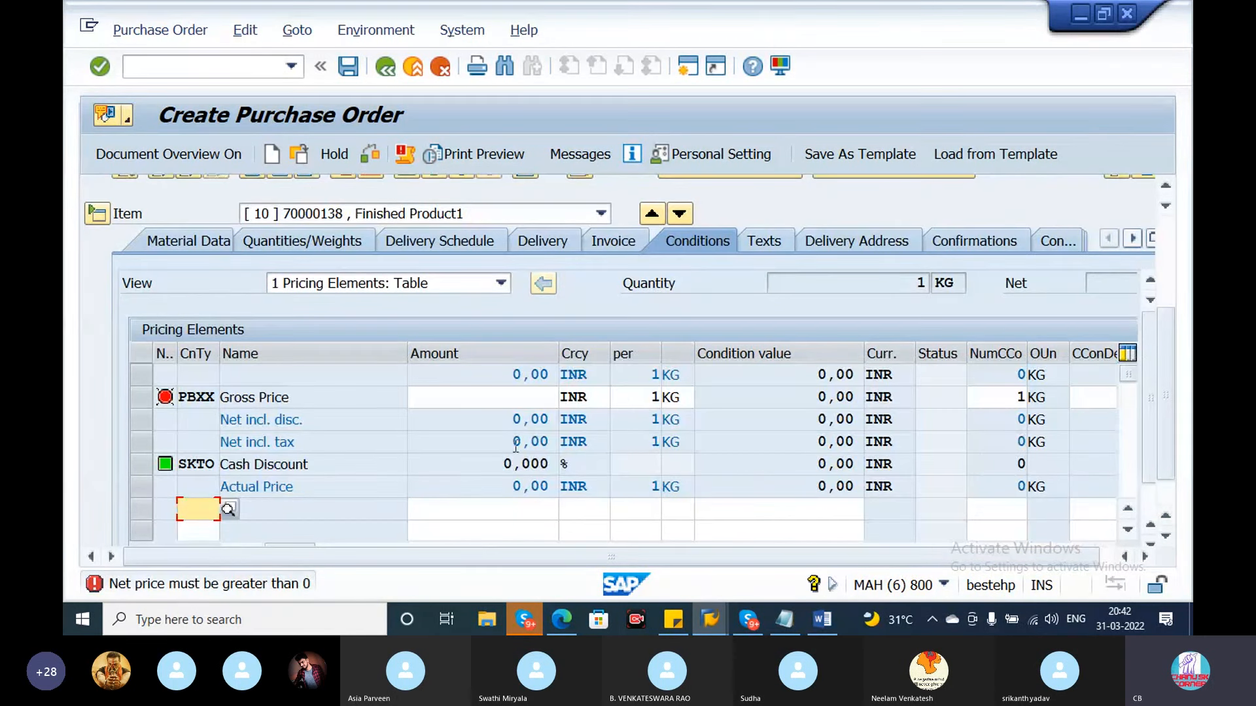
Add the line "Purchase order price--15" below the standard price in the Notepad notes.
click(484, 391)
key(alt+Tab)
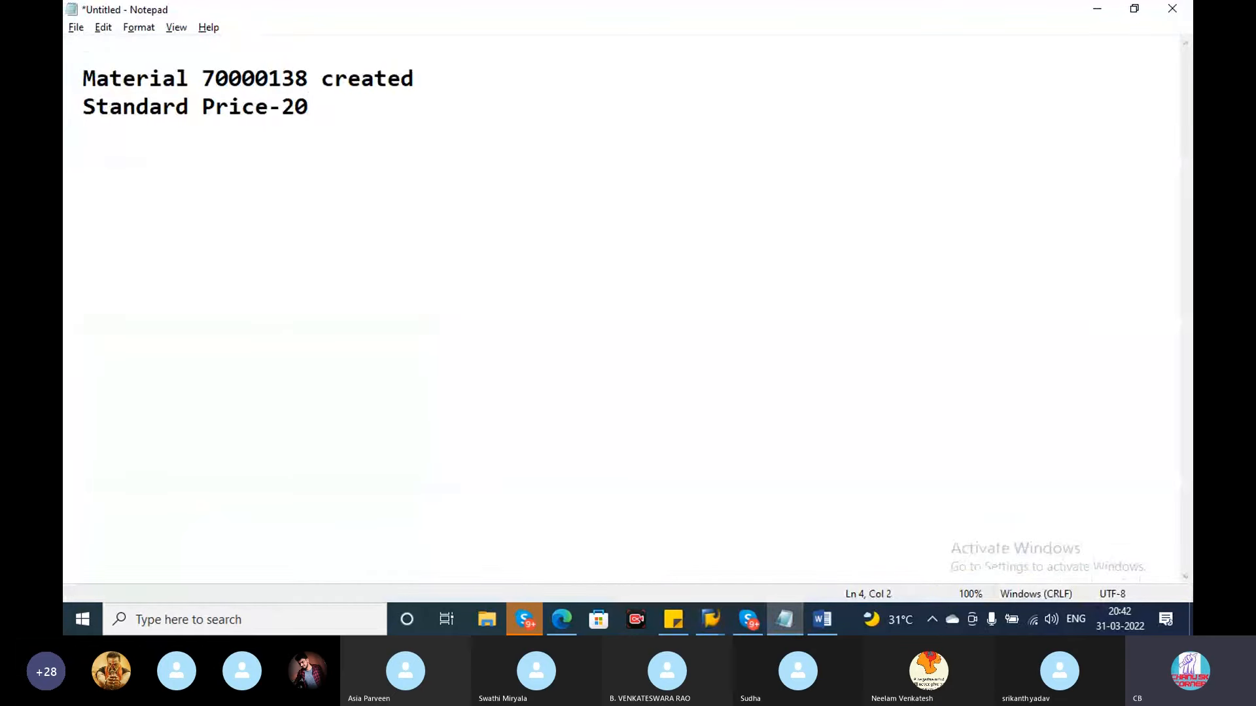
text(Pur)
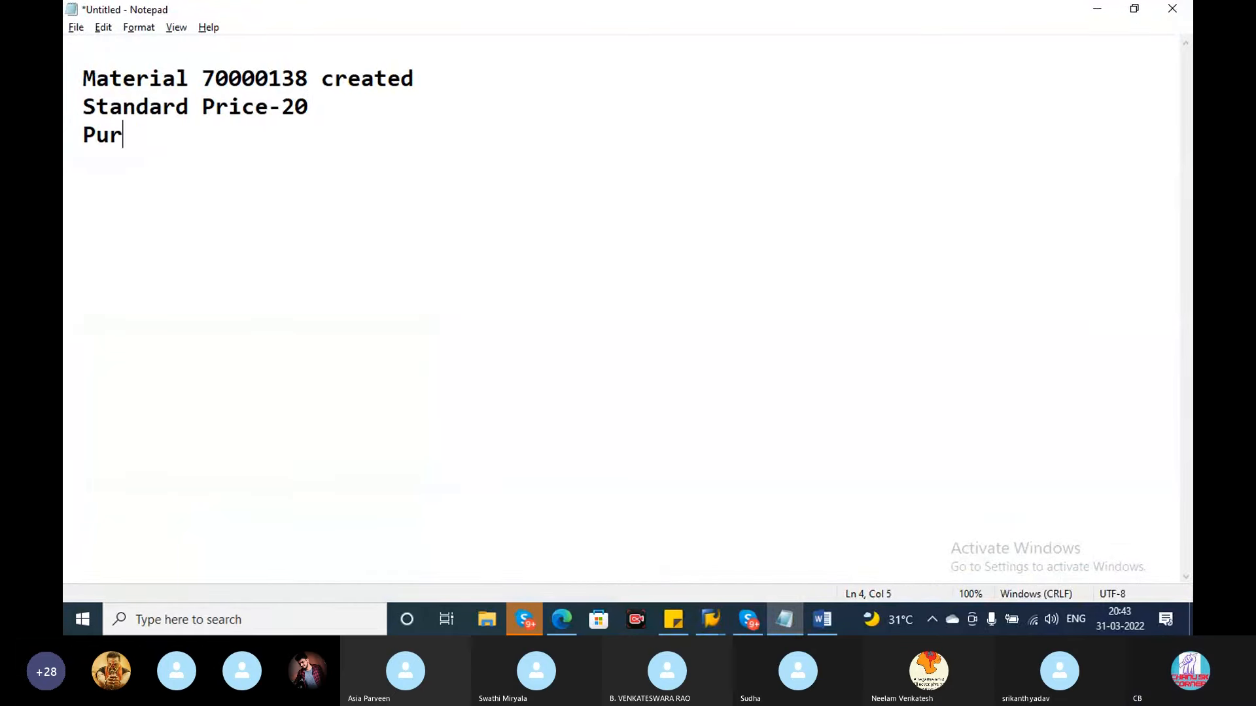
text(chase order price--15)
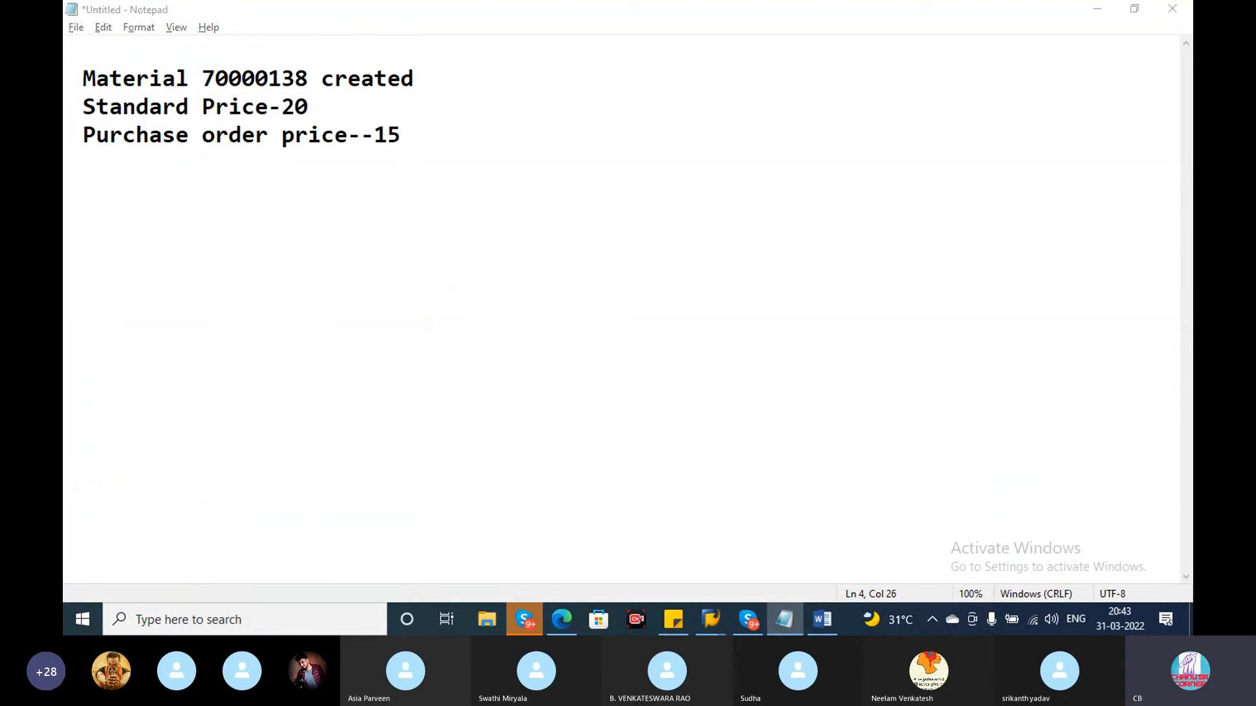
Return to the SAP purchase order and set the item's gross price (PBXX) to 15 INR.
key(alt+Tab)
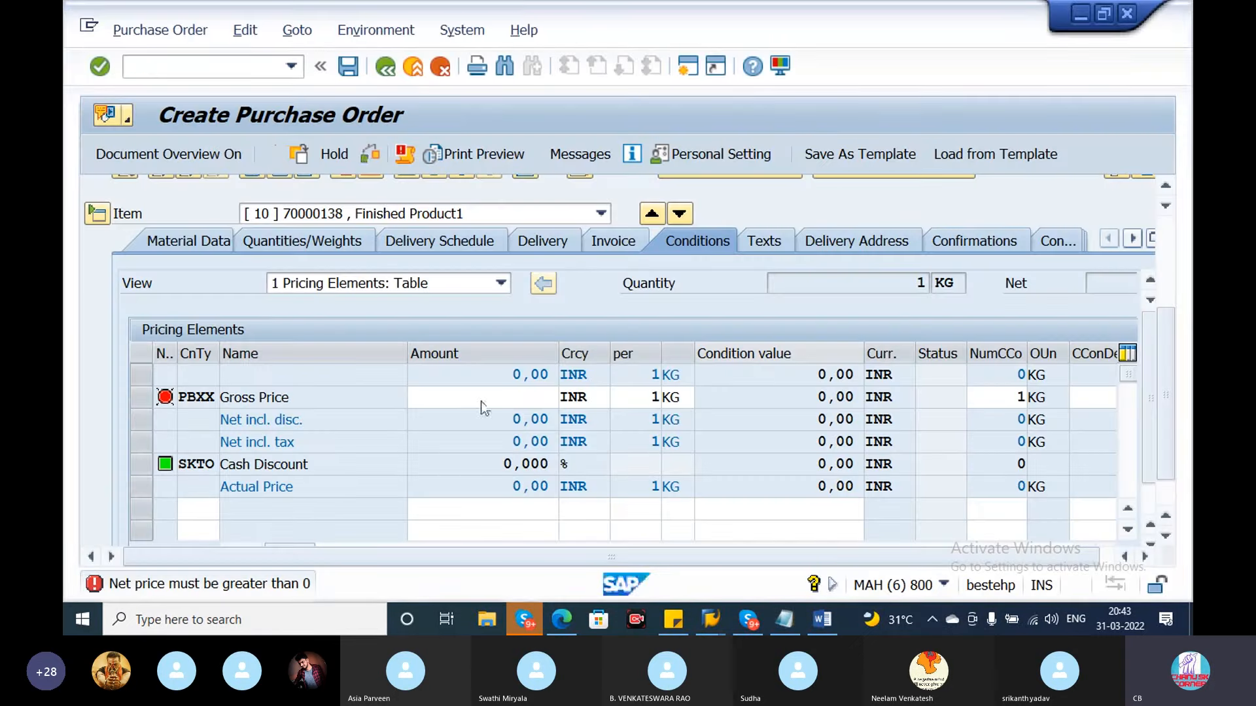
text(15)
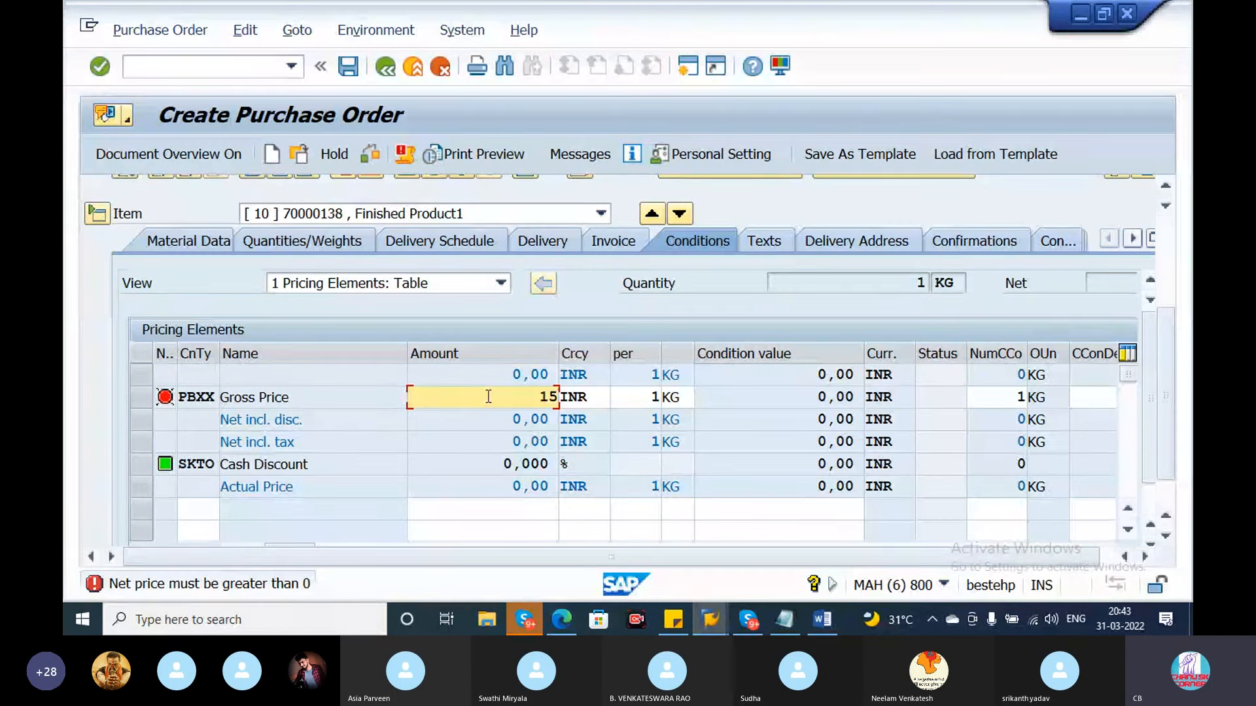
key(Return)
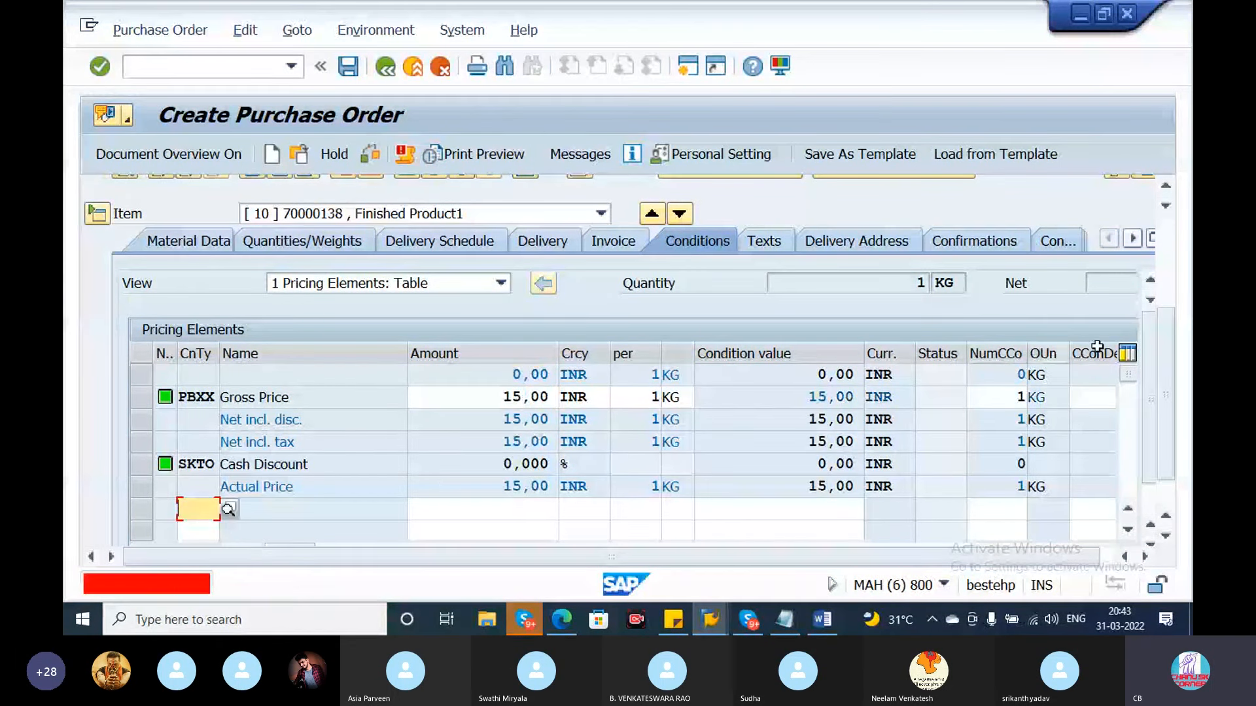
Enter the PO quantity for item 10 and confirm it.
drag(1172, 344, 1171, 247)
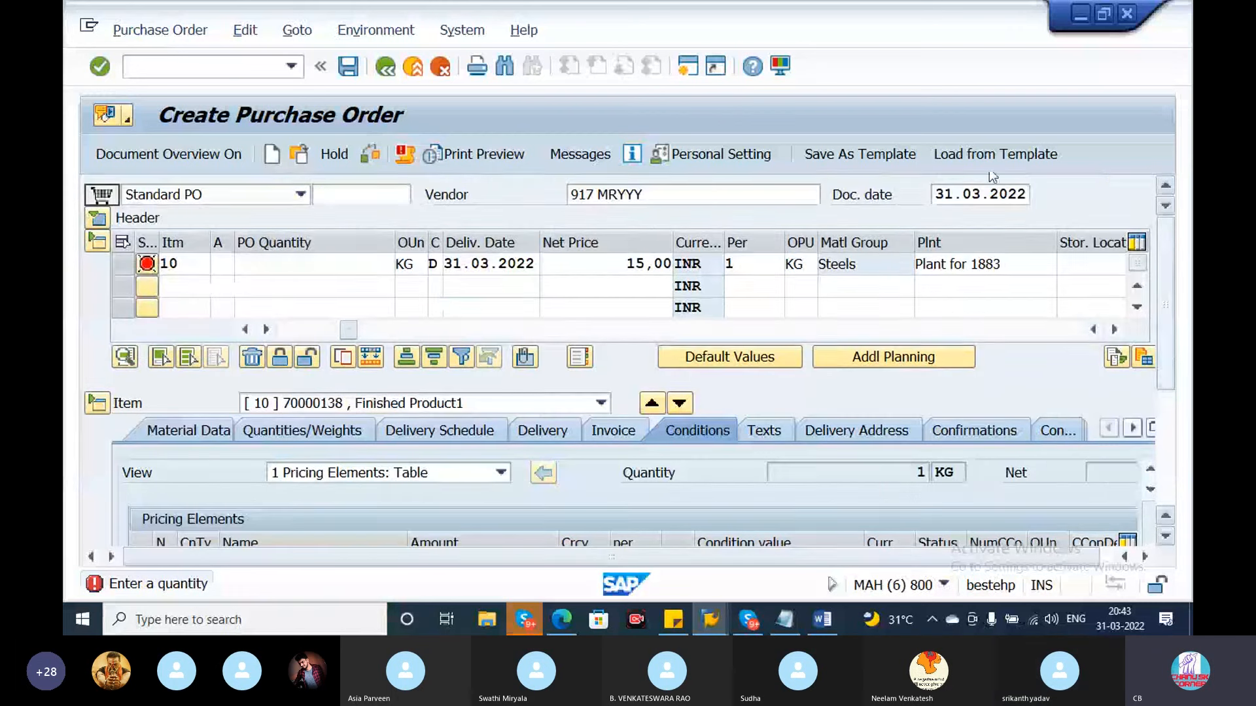
click(369, 268)
key(Return)
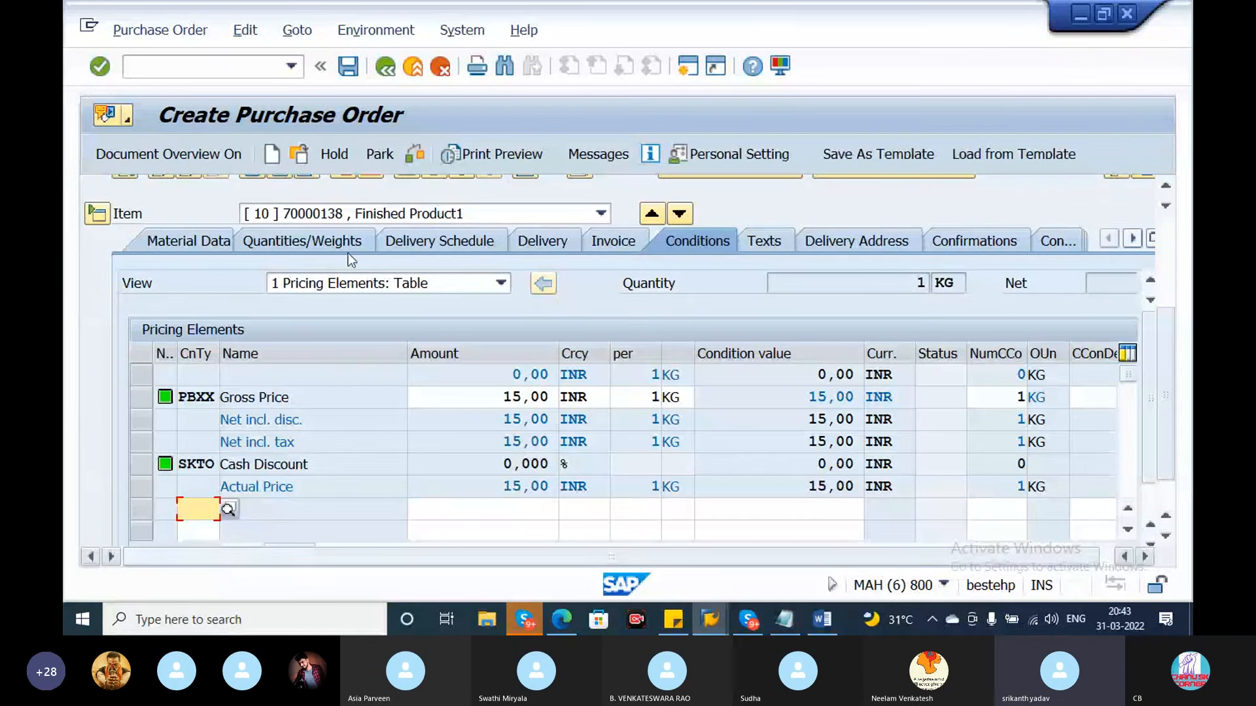
Check the purchase order for errors and save it.
click(409, 155)
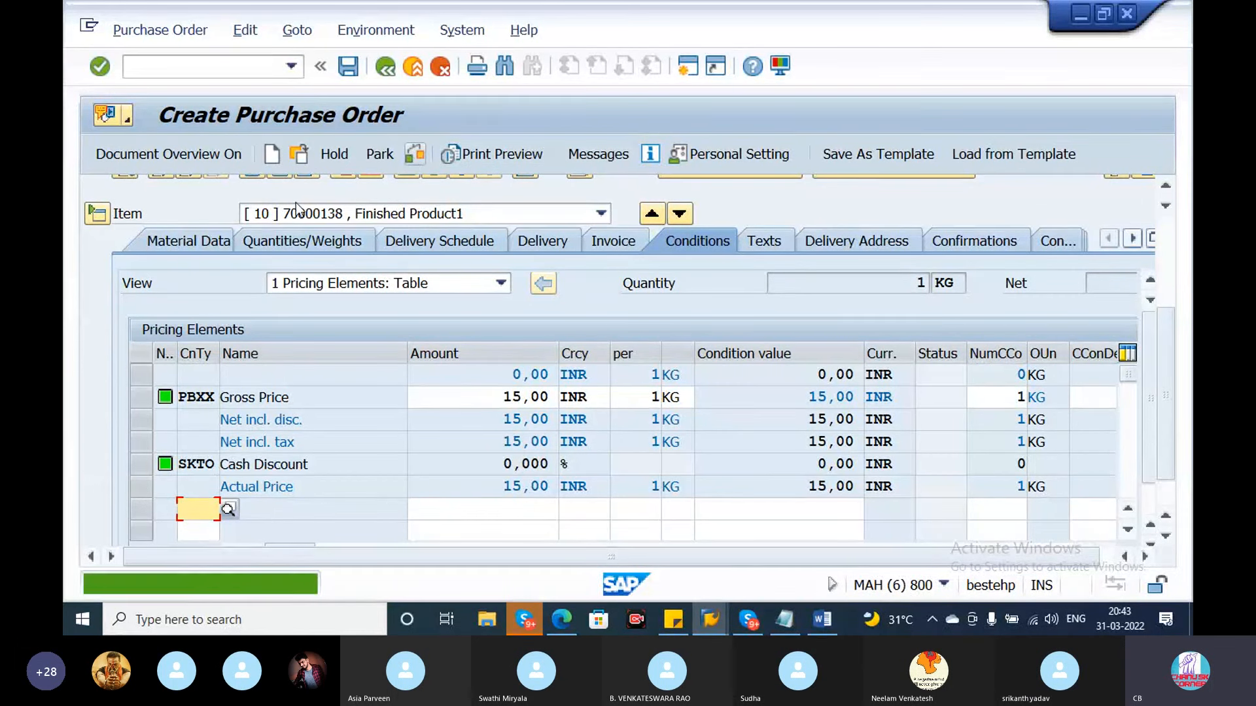
click(348, 68)
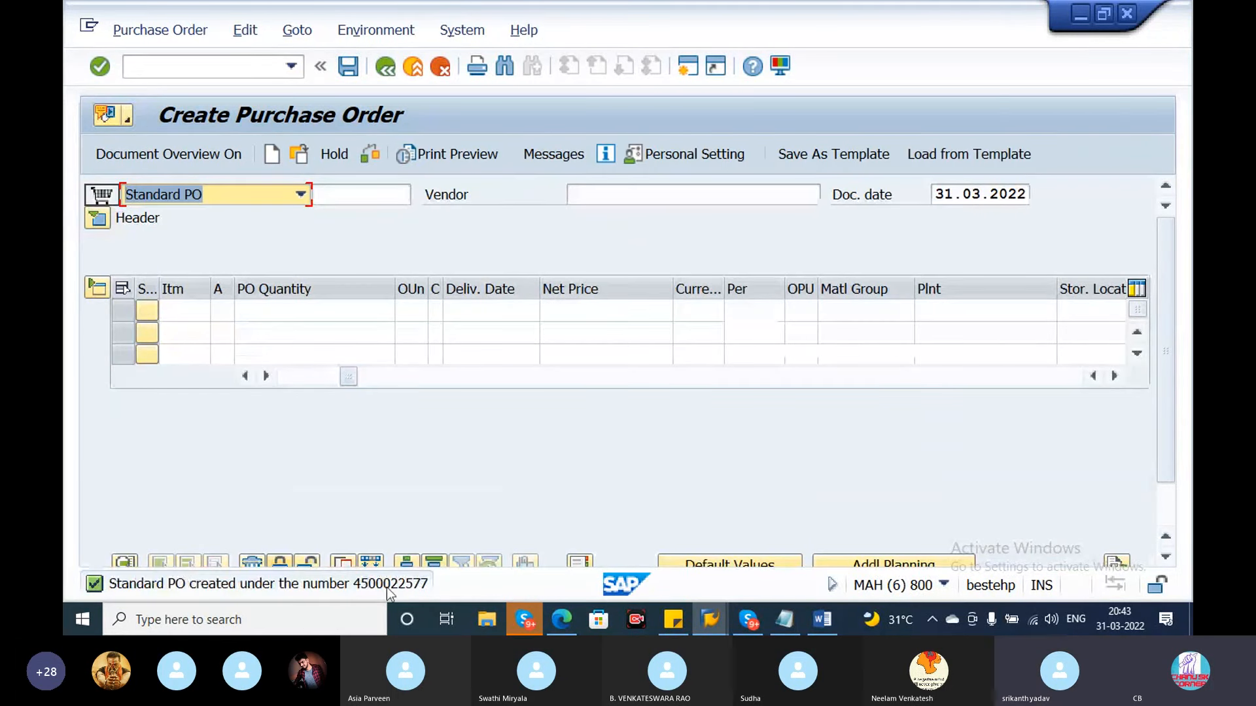
Copy the heading of the purchase order creation message into a new line in Notepad and close the message details.
double_click(386, 588)
double_click(140, 166)
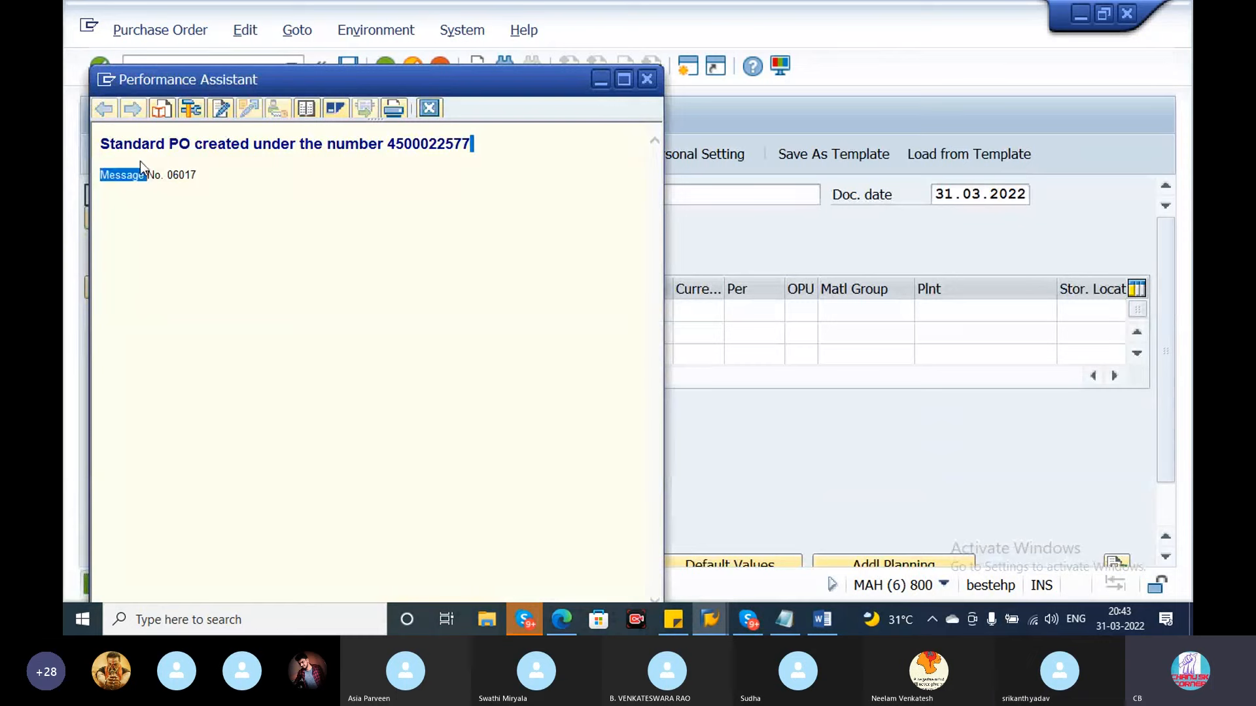
click(92, 148)
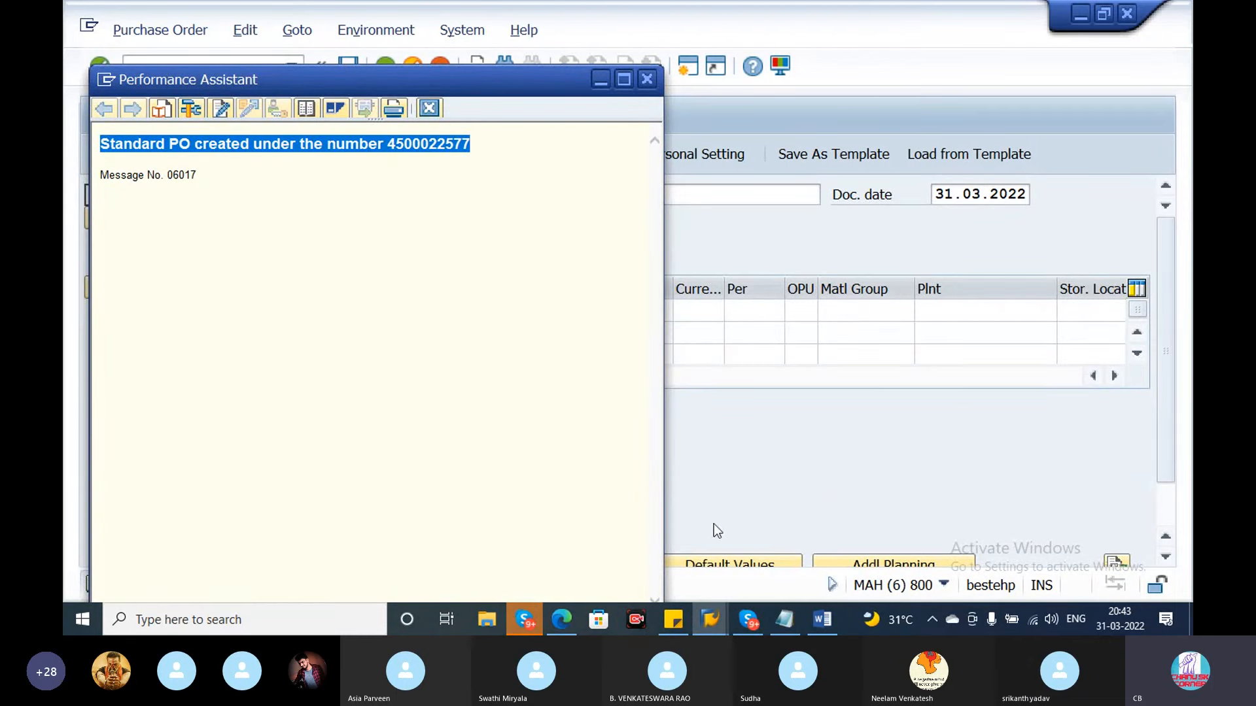
click(784, 619)
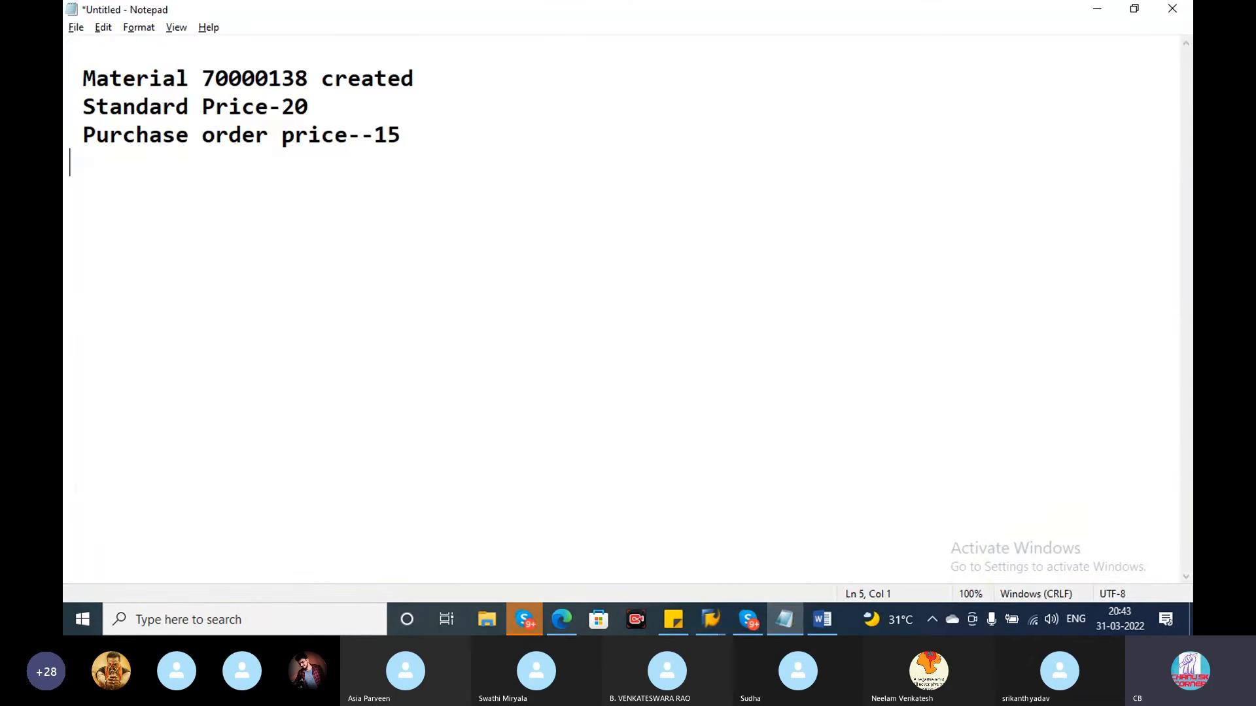
key(ctrl+v)
key(alt+Tab)
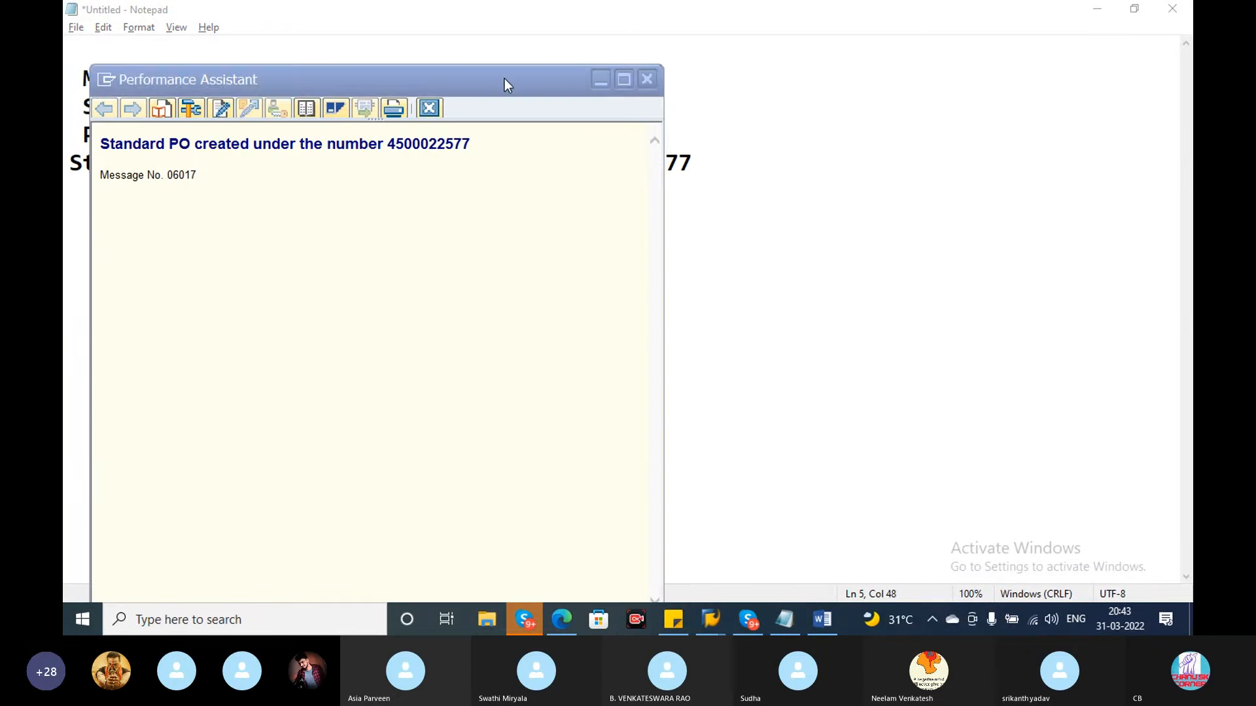
click(645, 78)
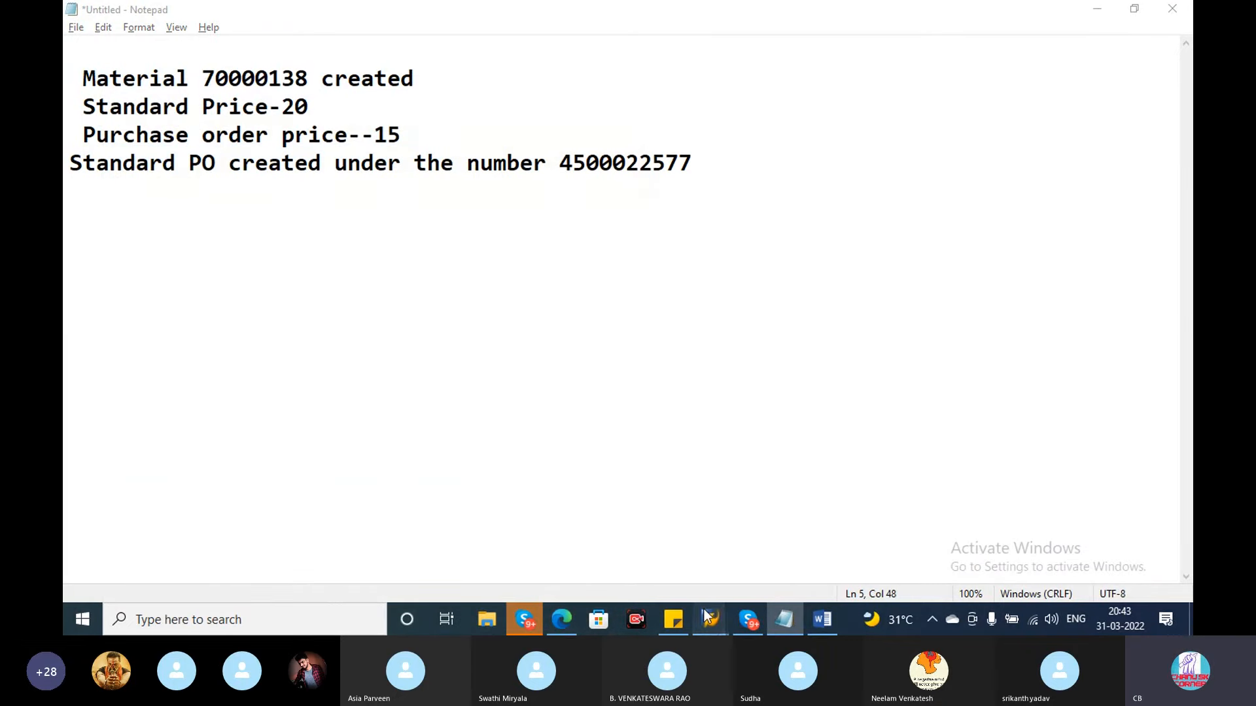
Switch back to SAP and open the Goods Receipt Purchase Order transaction.
mouse_move(708, 615)
click(776, 547)
click(234, 66)
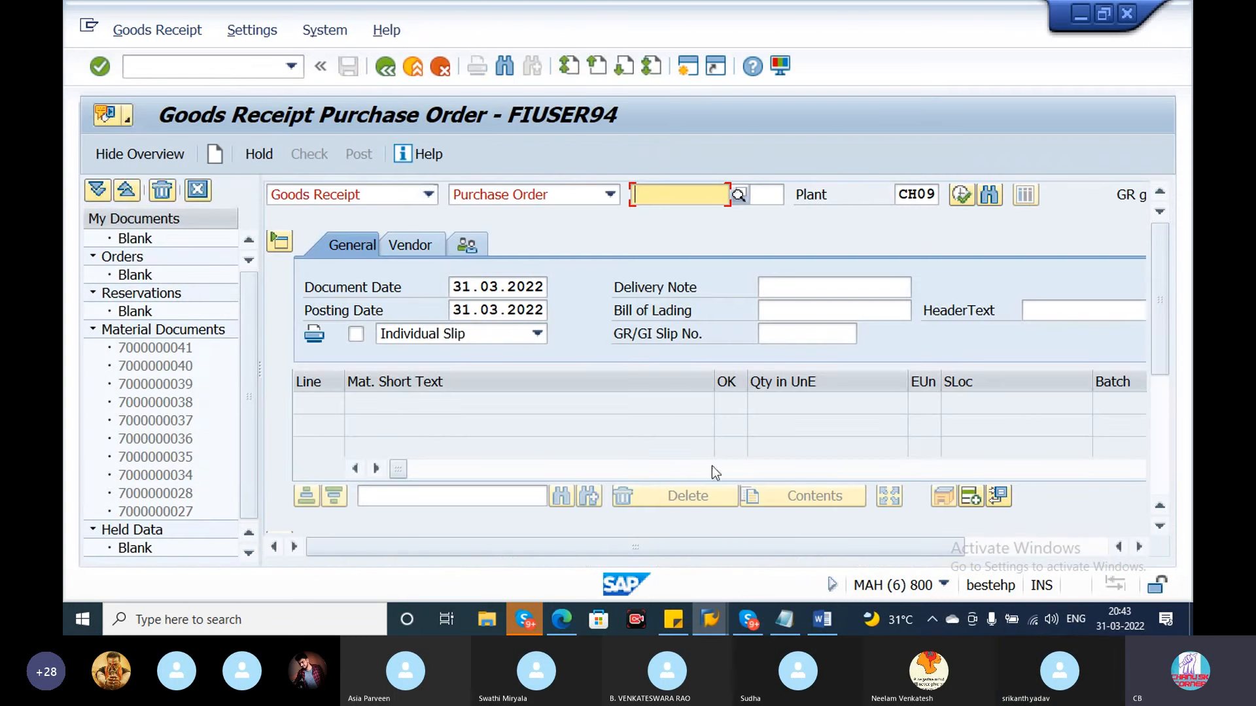
Copy the purchase order number from the Notepad notes into the goods receipt's purchase order field.
click(788, 615)
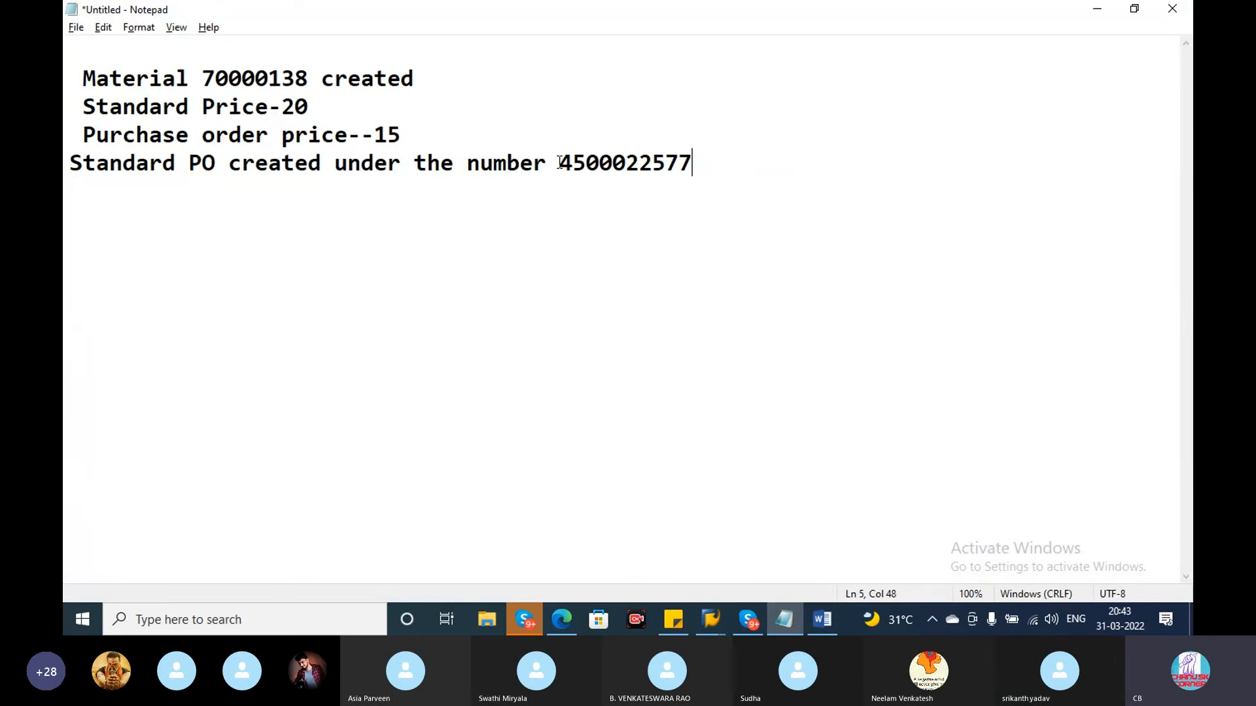
drag(559, 163, 755, 186)
key(ctrl+c)
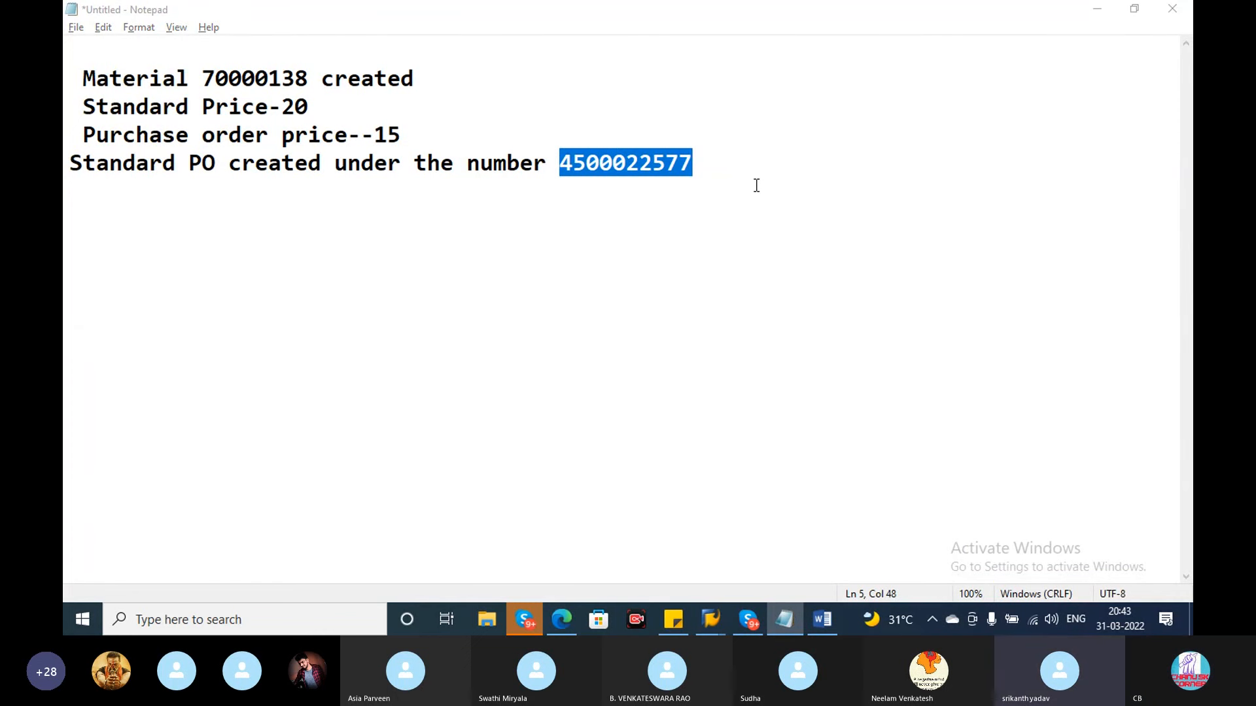
key(alt+Tab)
click(693, 205)
key(ctrl+v)
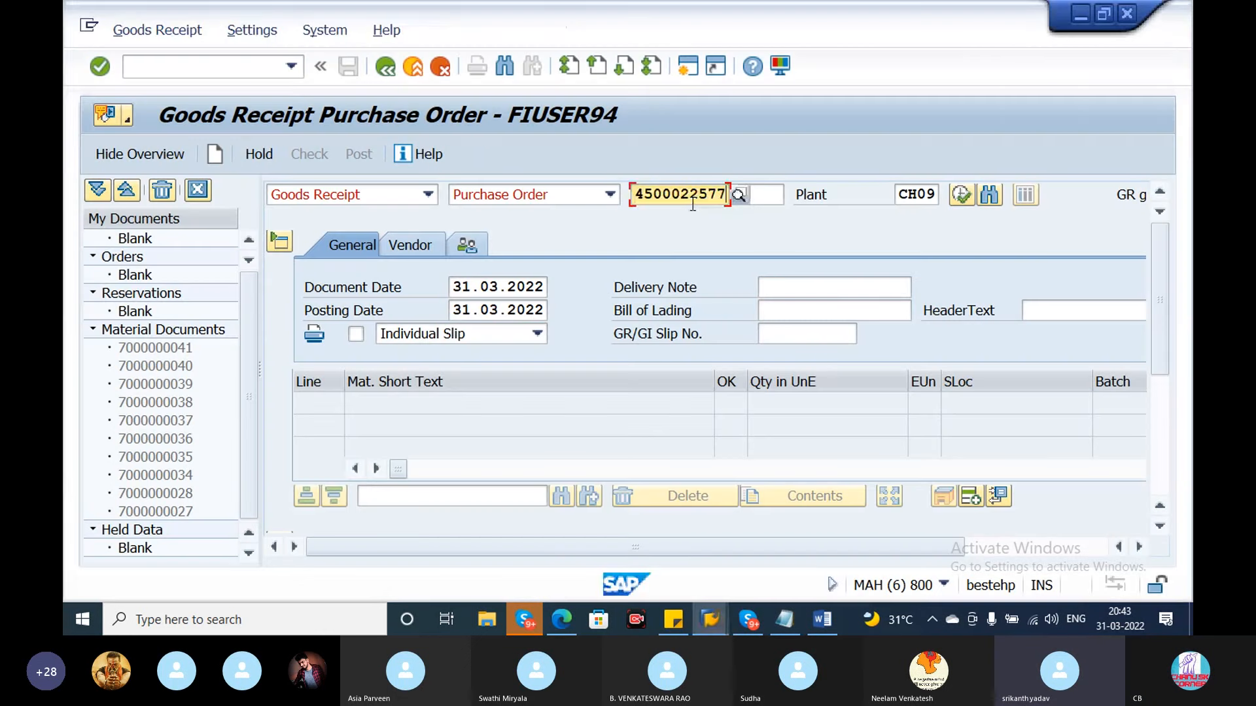
Load the purchase order's item into the goods receipt and set its storage location to CHS.
key(Return)
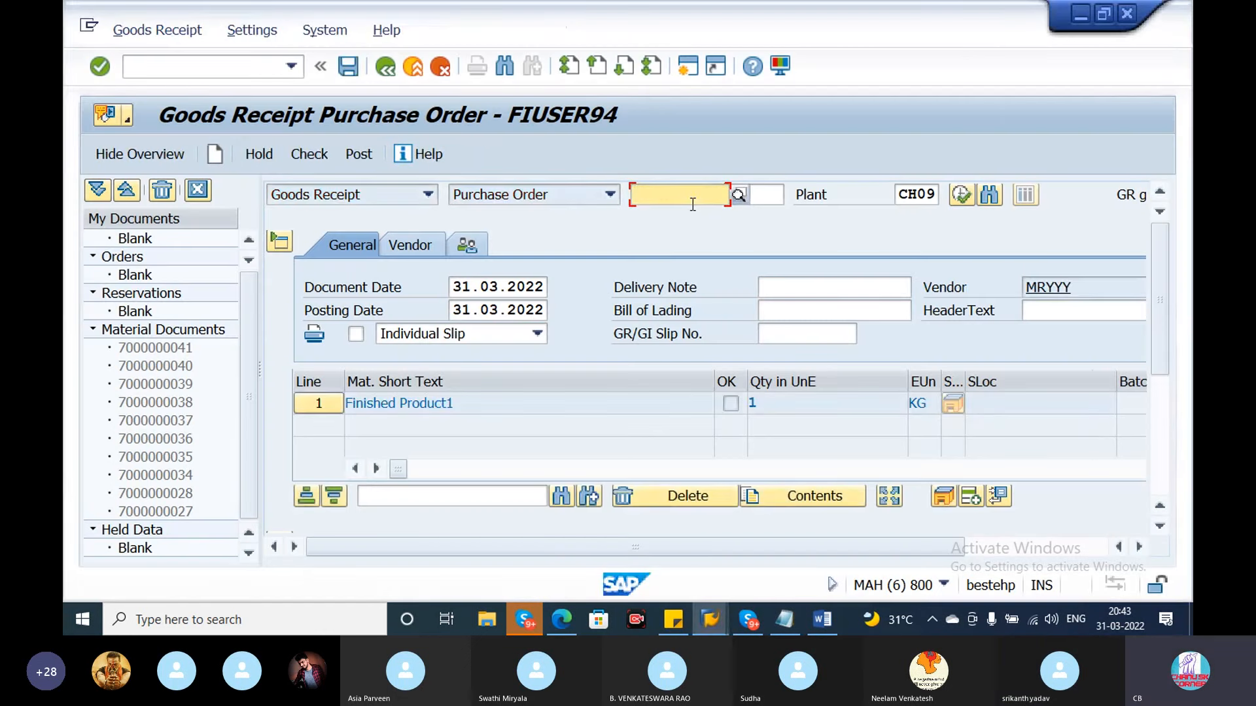
drag(1157, 306, 1149, 425)
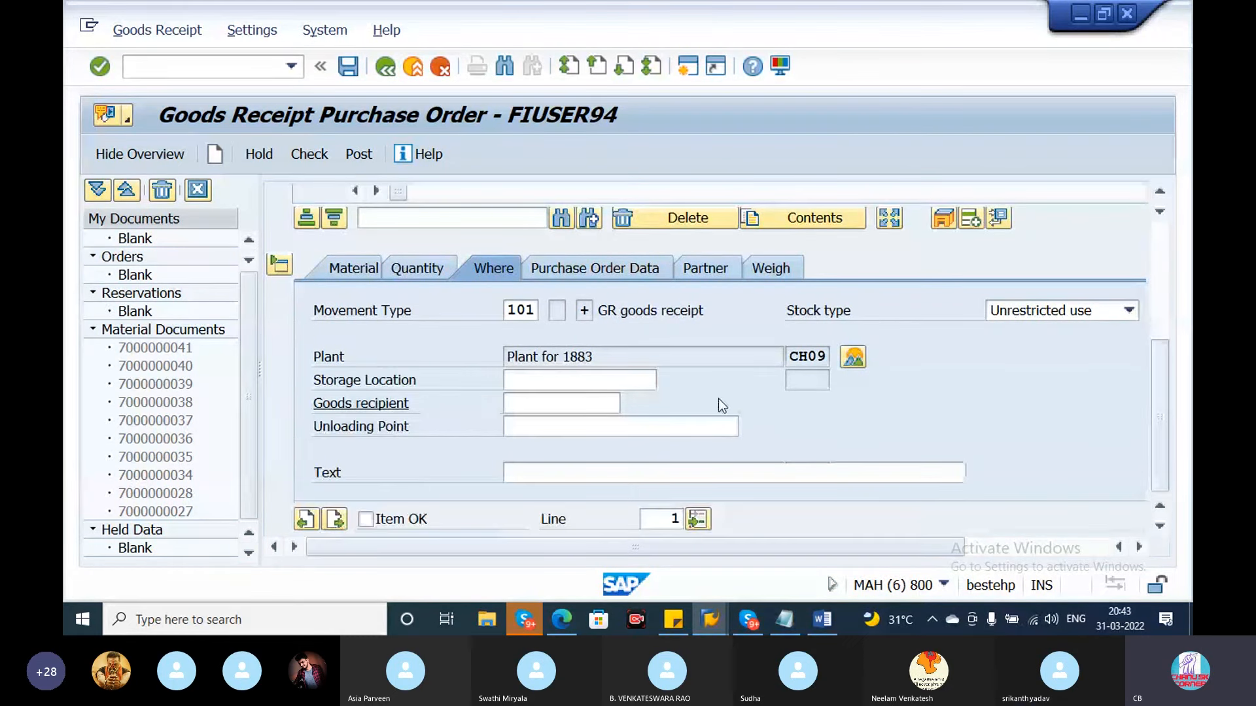
click(524, 380)
click(523, 380)
click(536, 394)
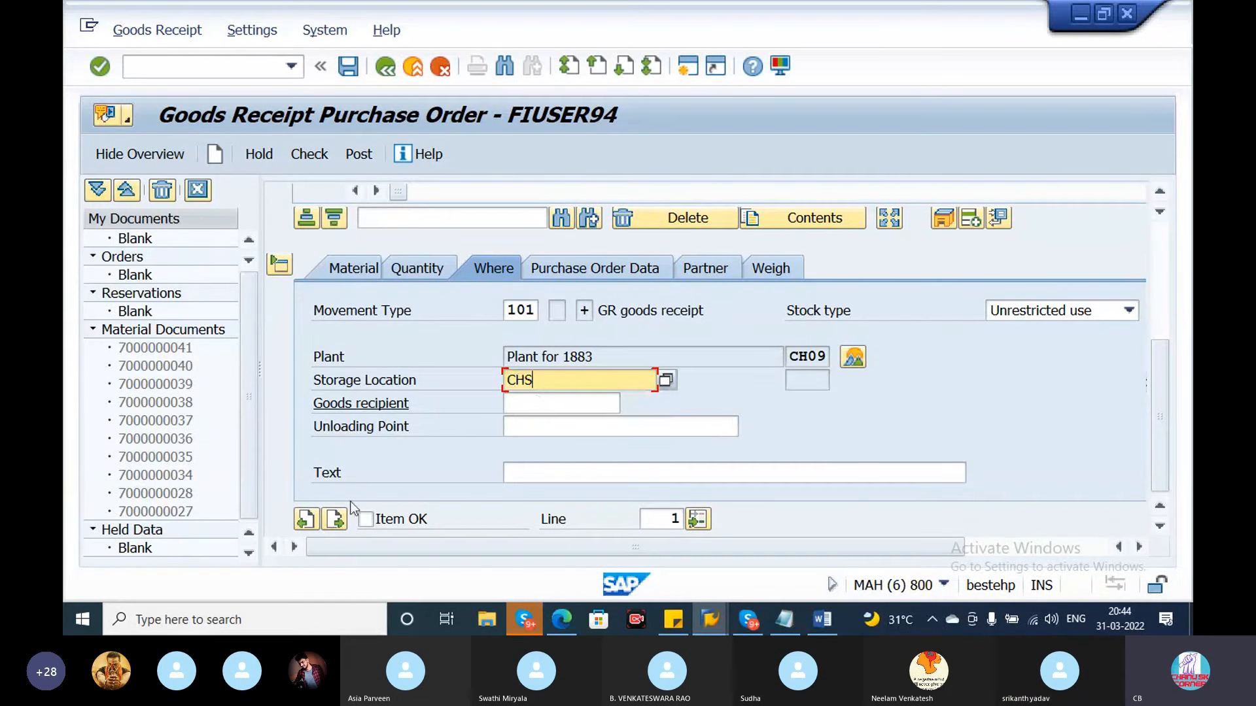
Mark the goods receipt item as OK and post the goods receipt.
click(366, 519)
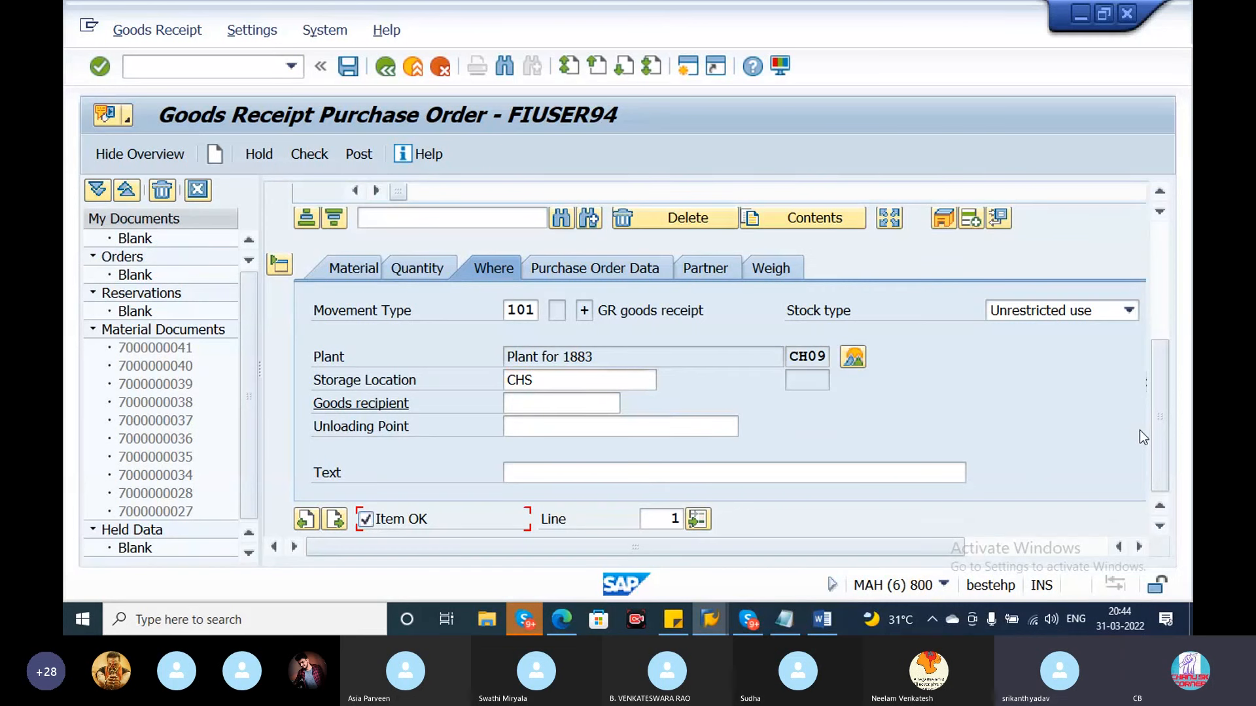
scroll(1139, 430, up, 5)
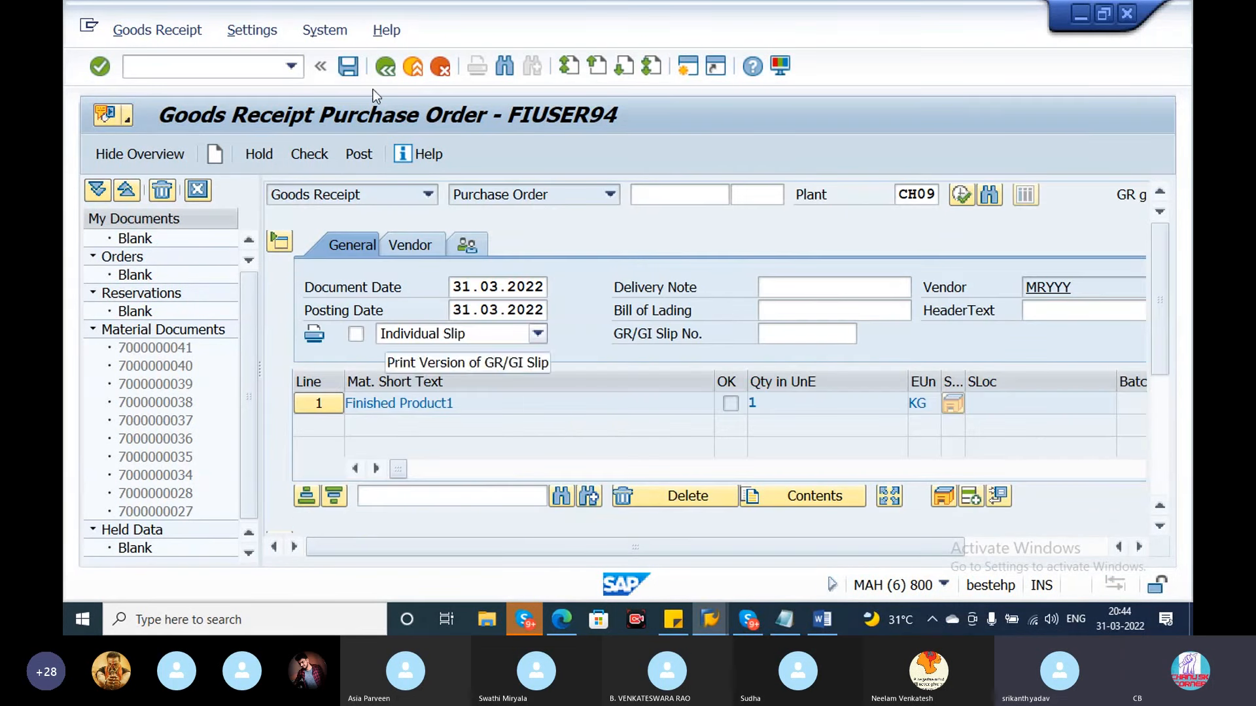
click(356, 63)
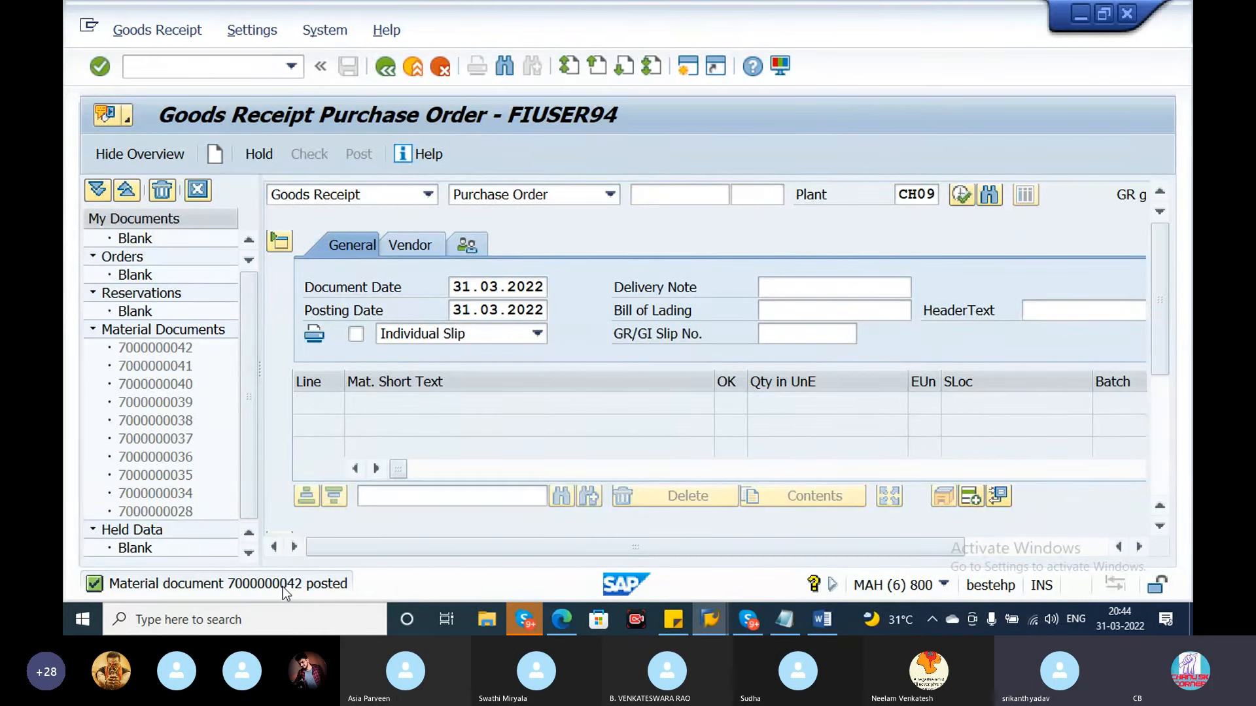
Copy the heading of the material document posting message into a new line in Notepad and close the message details.
double_click(282, 583)
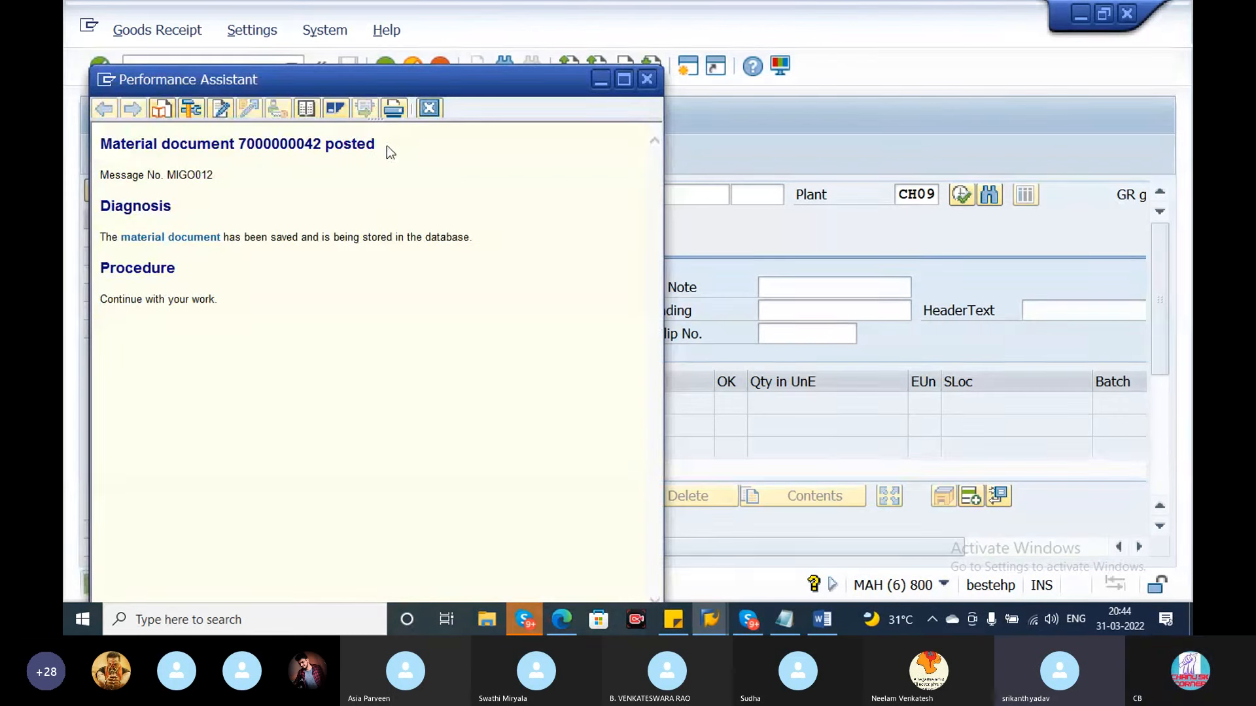
drag(386, 145, 108, 134)
key(ctrl+c)
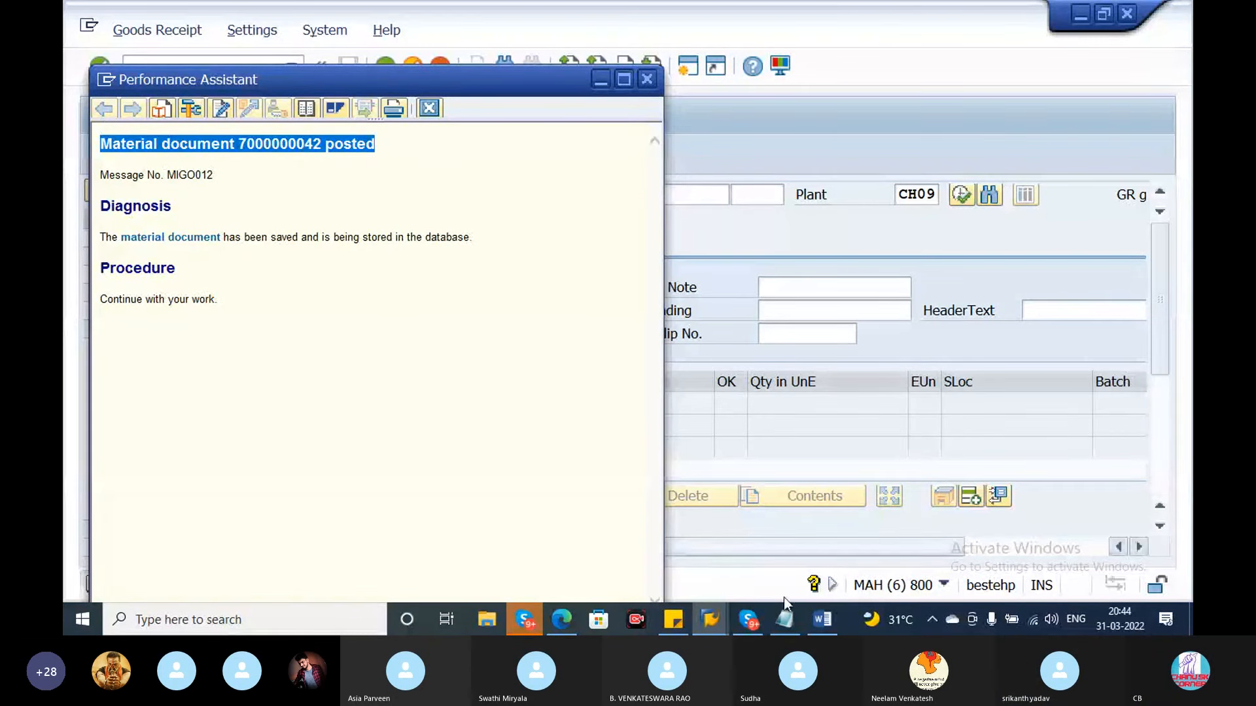
click(786, 619)
key(Return)
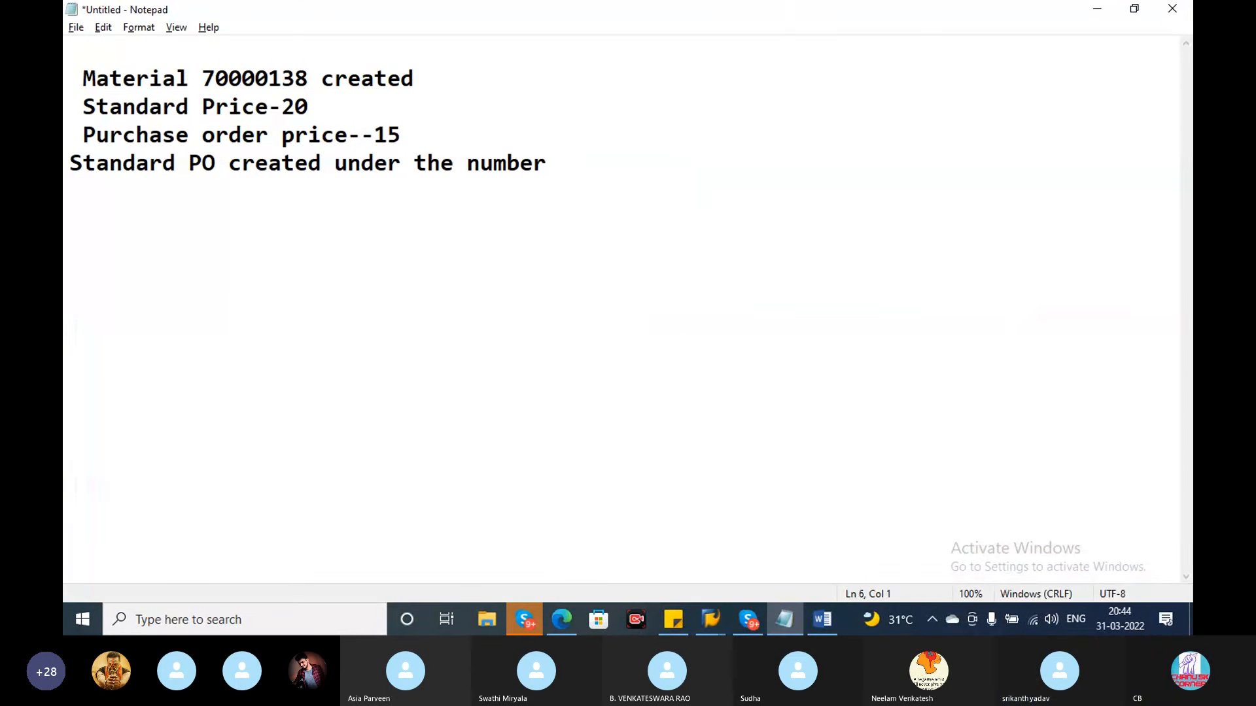
key(ctrl+z)
click(855, 157)
key(Return)
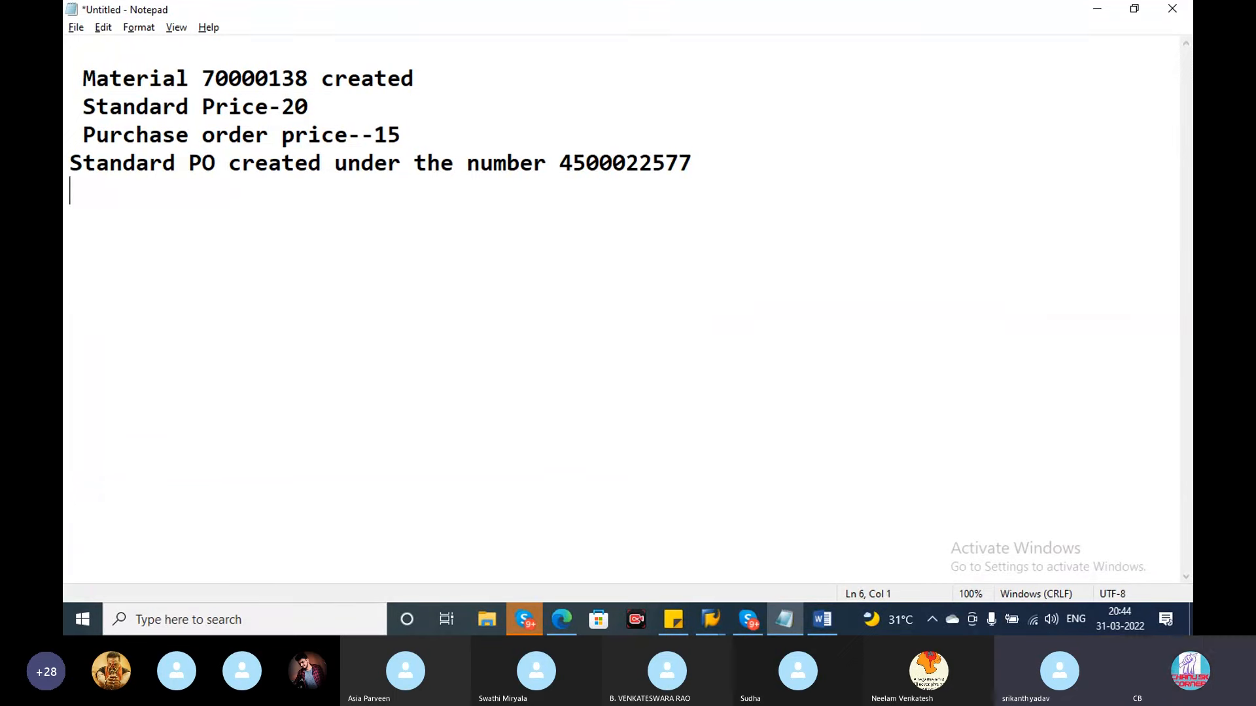
key(ctrl+v)
click(646, 77)
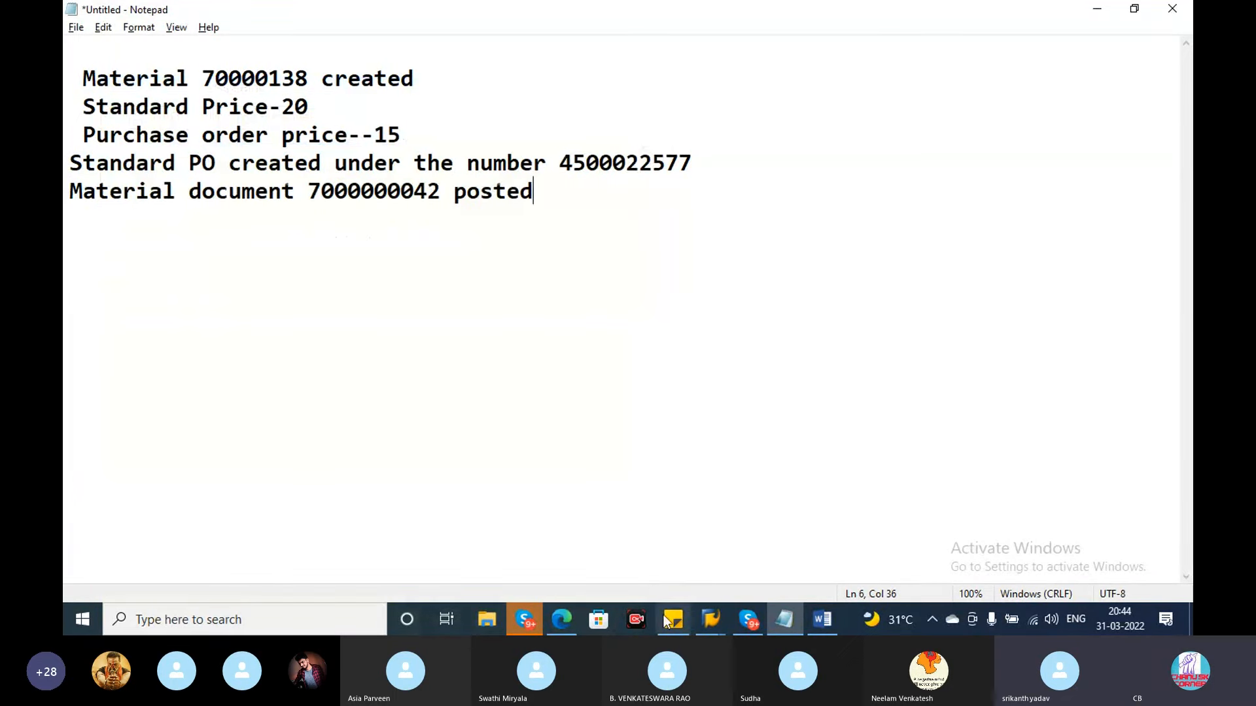
Switch back to SAP and open the Display Material Document transaction with /nmb03.
click(706, 620)
click(752, 542)
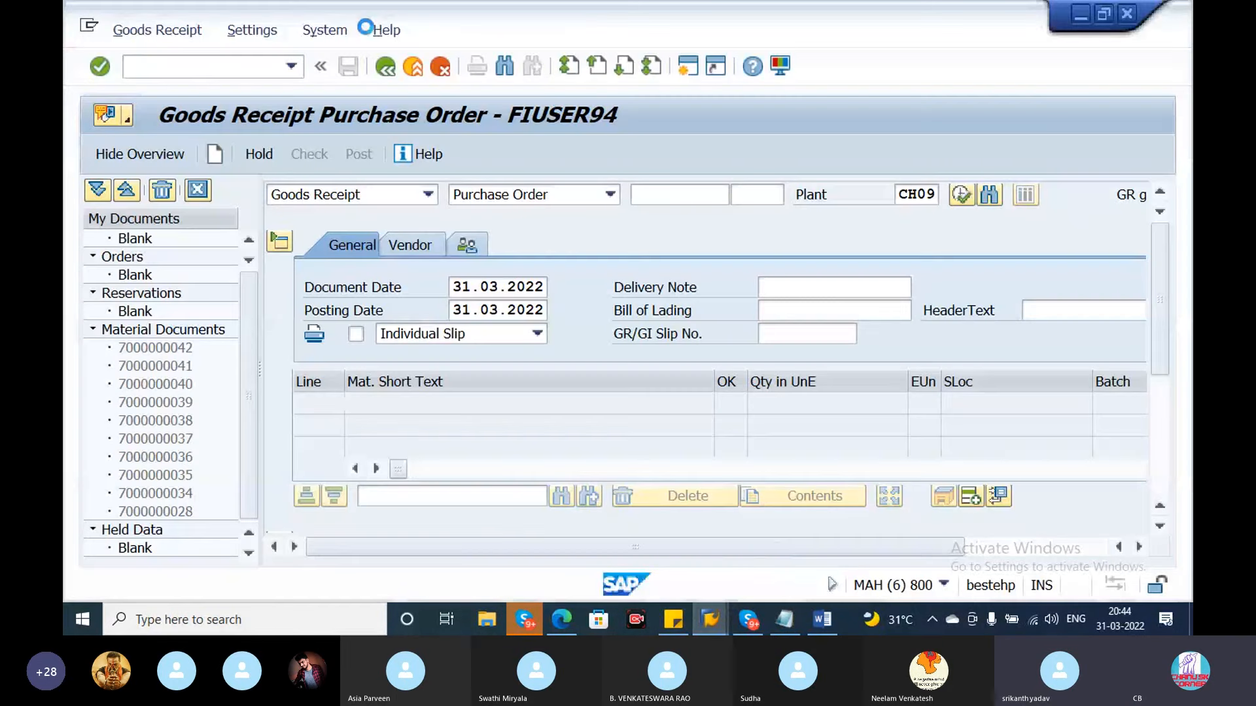
click(255, 69)
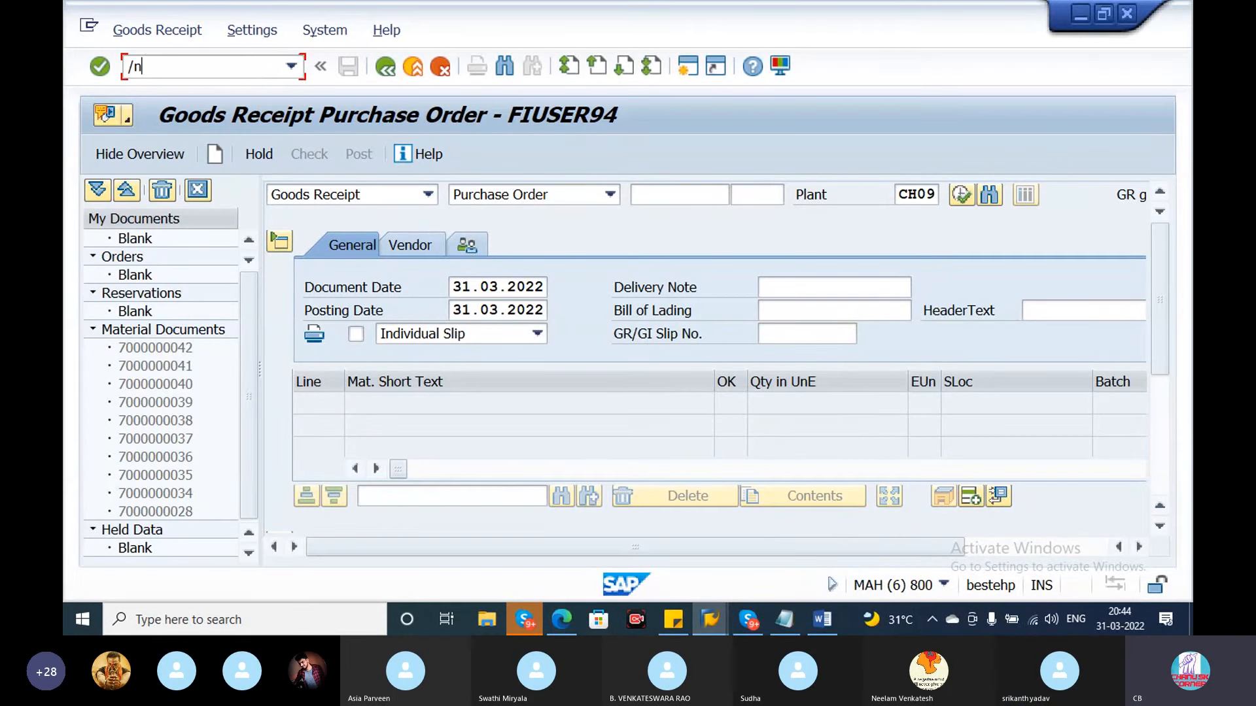
text(/nmm)
key(BackSpace)
text(b03)
key(Return)
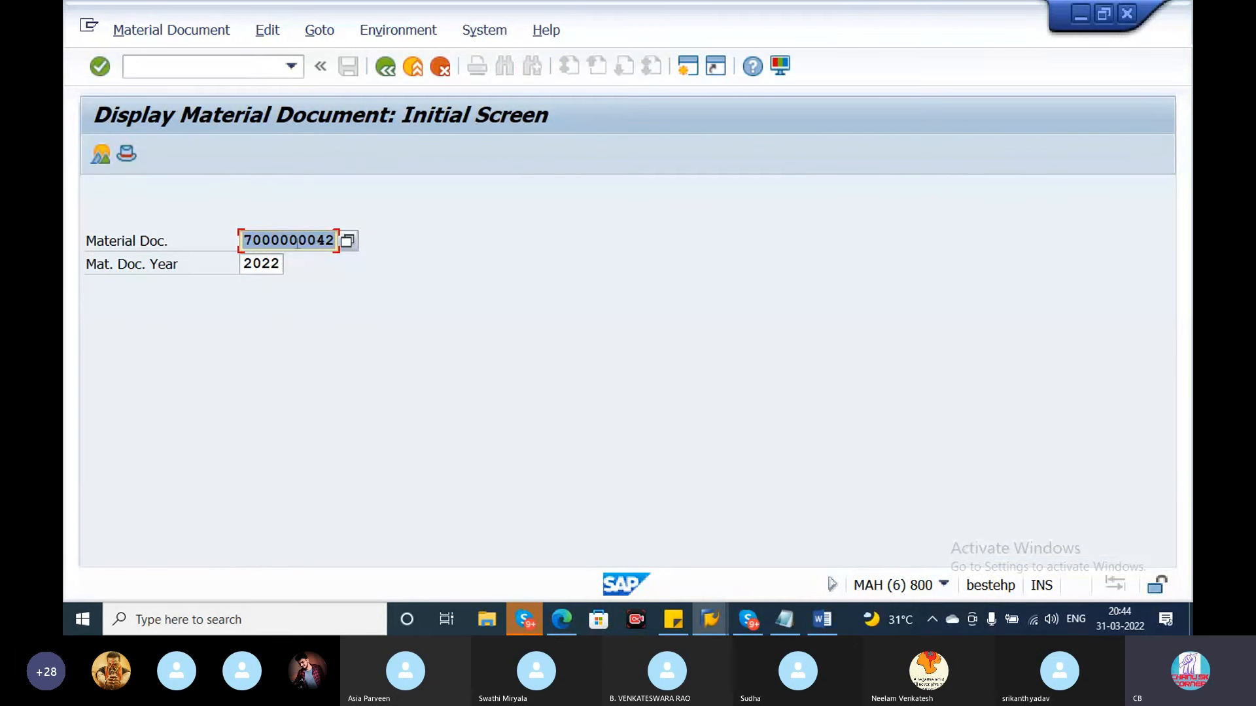
Display the posted material document, open its accounting document and examine the Raw Material A.c item.
key(Return)
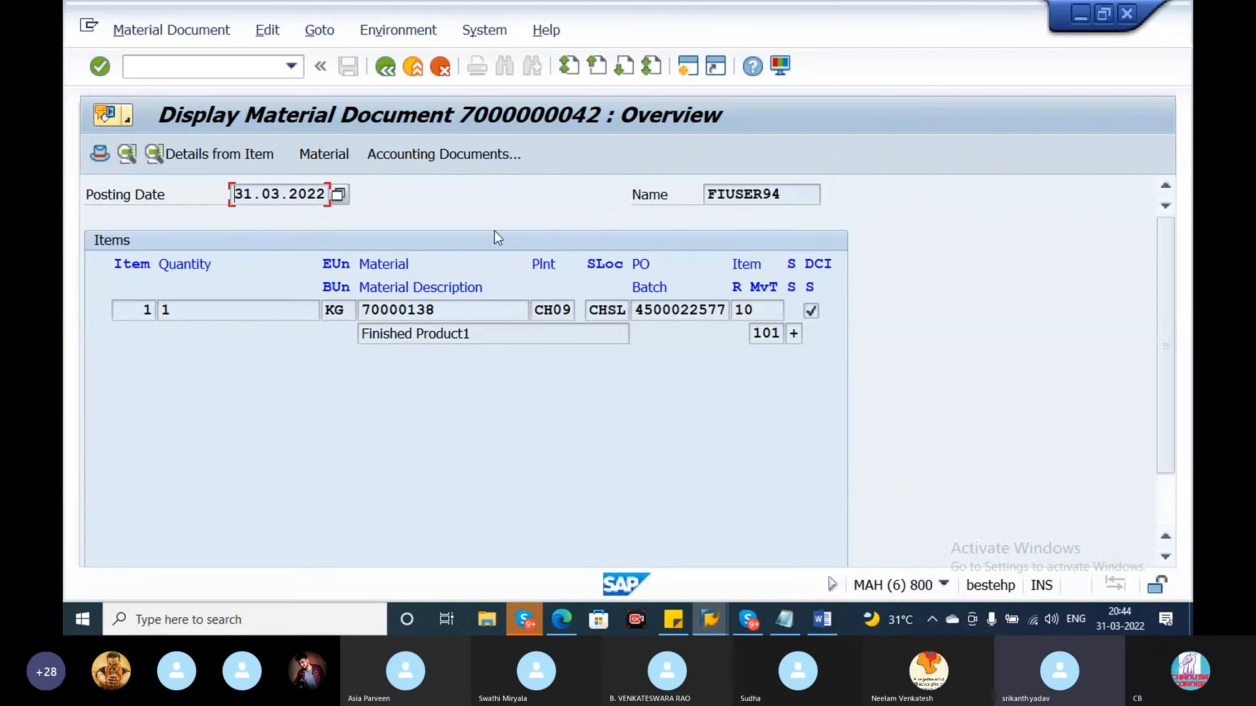
click(449, 154)
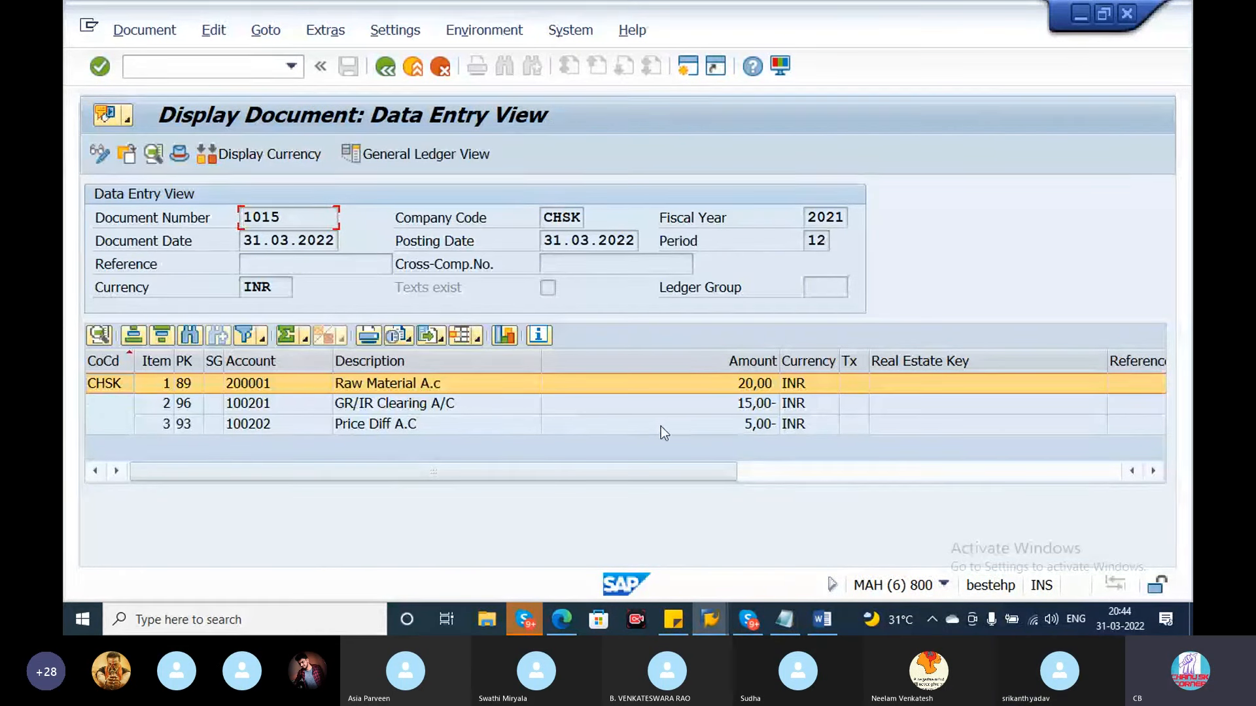
click(500, 404)
click(481, 386)
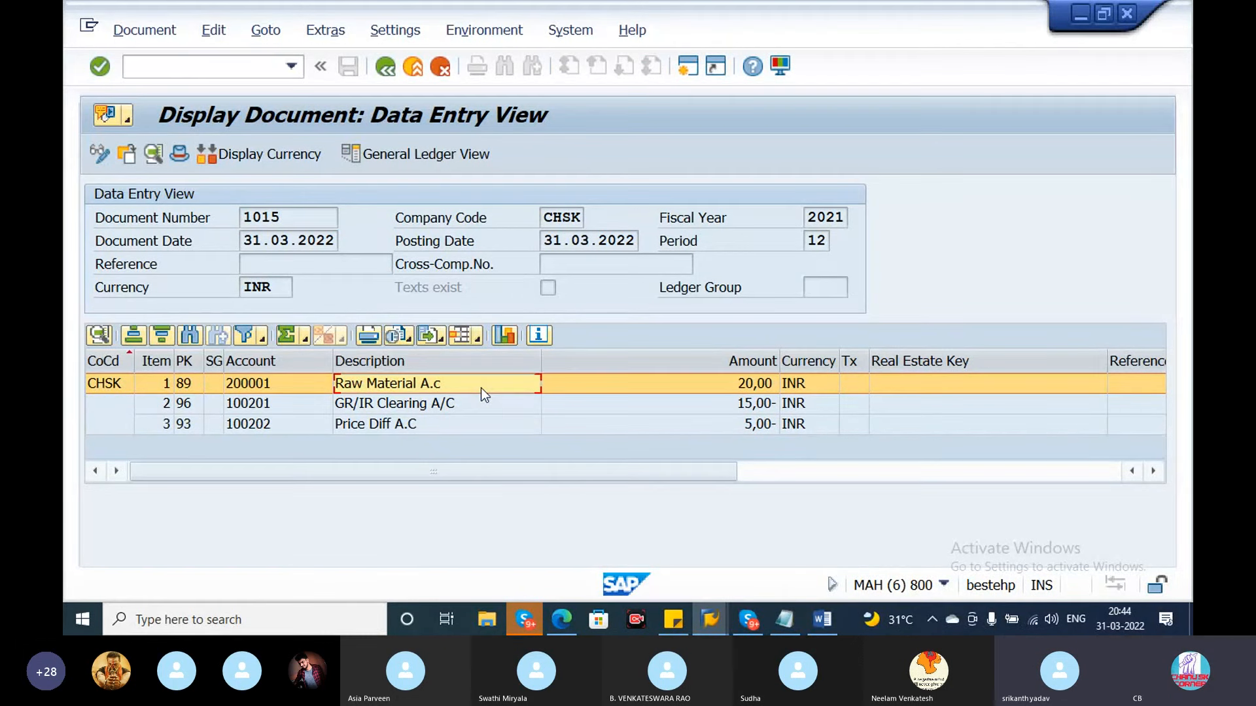
Switch to Notepad and append "----Material master" to the Standard Price line.
click(782, 621)
drag(343, 118, 70, 108)
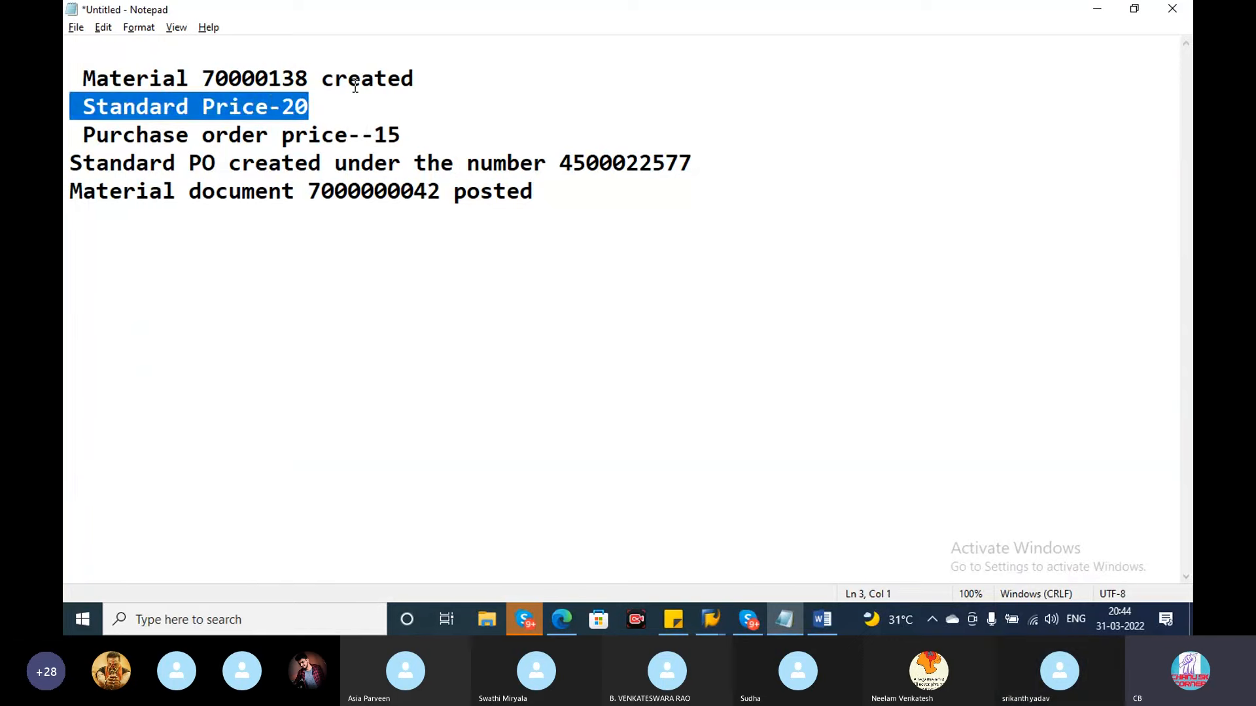
click(323, 104)
text(----Material master)
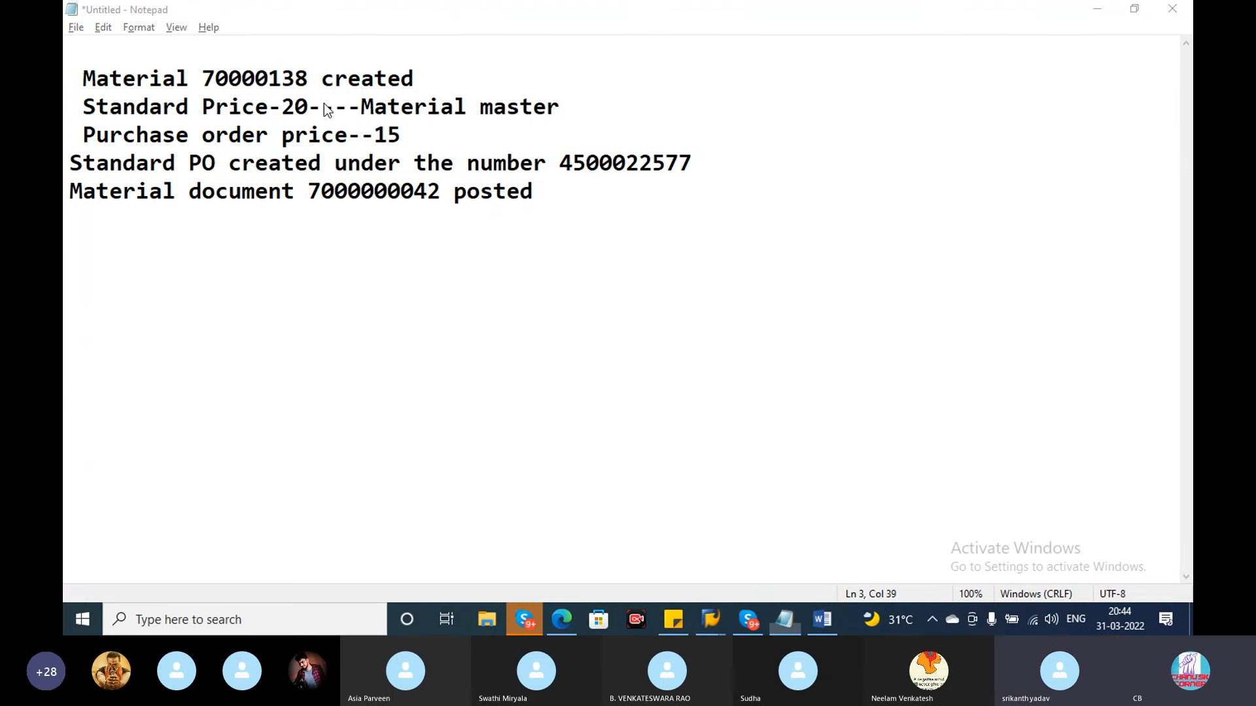
Compare the GR/IR clearing and price difference items of the SAP accounting document with the purchase order price in Notepad.
key(alt+Tab)
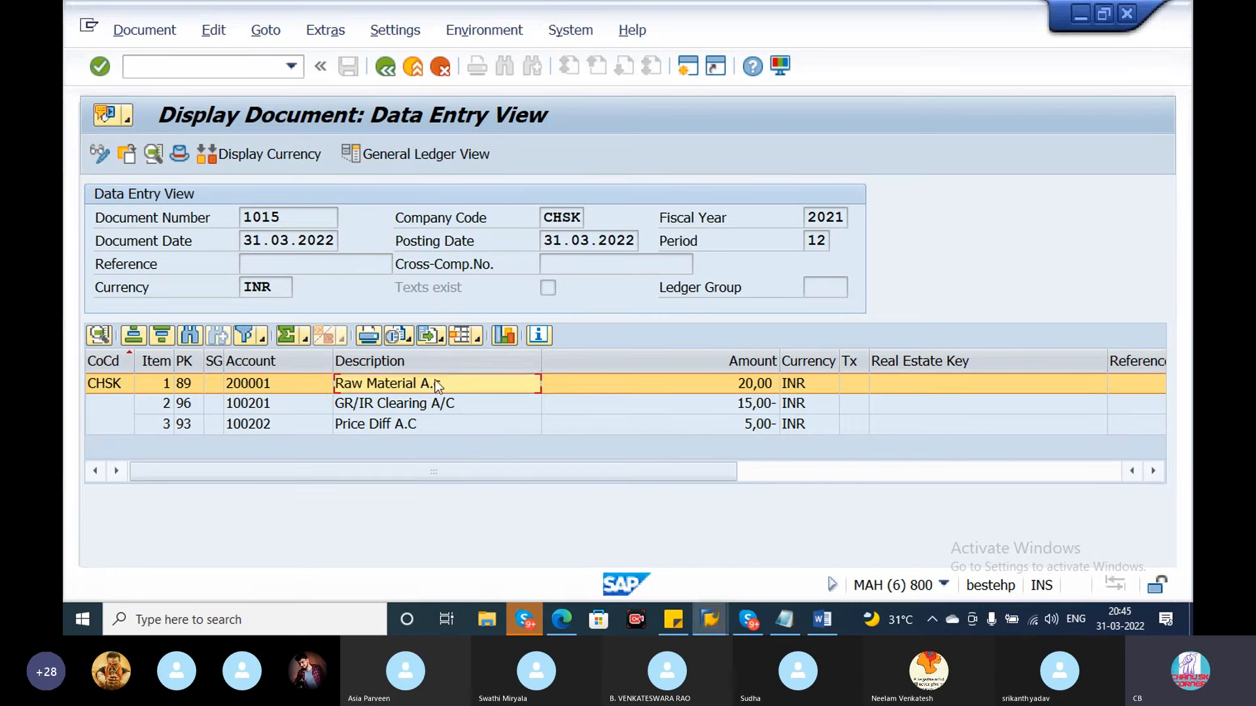
click(448, 402)
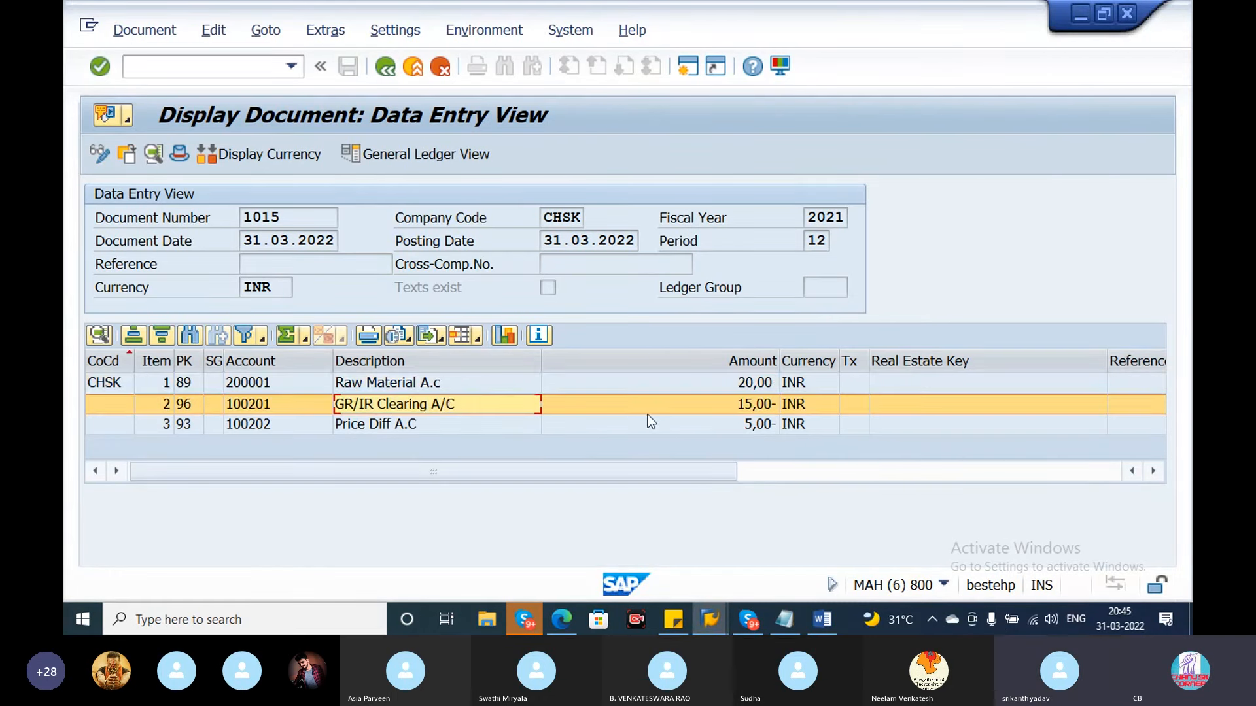
key(alt+Tab)
click(438, 138)
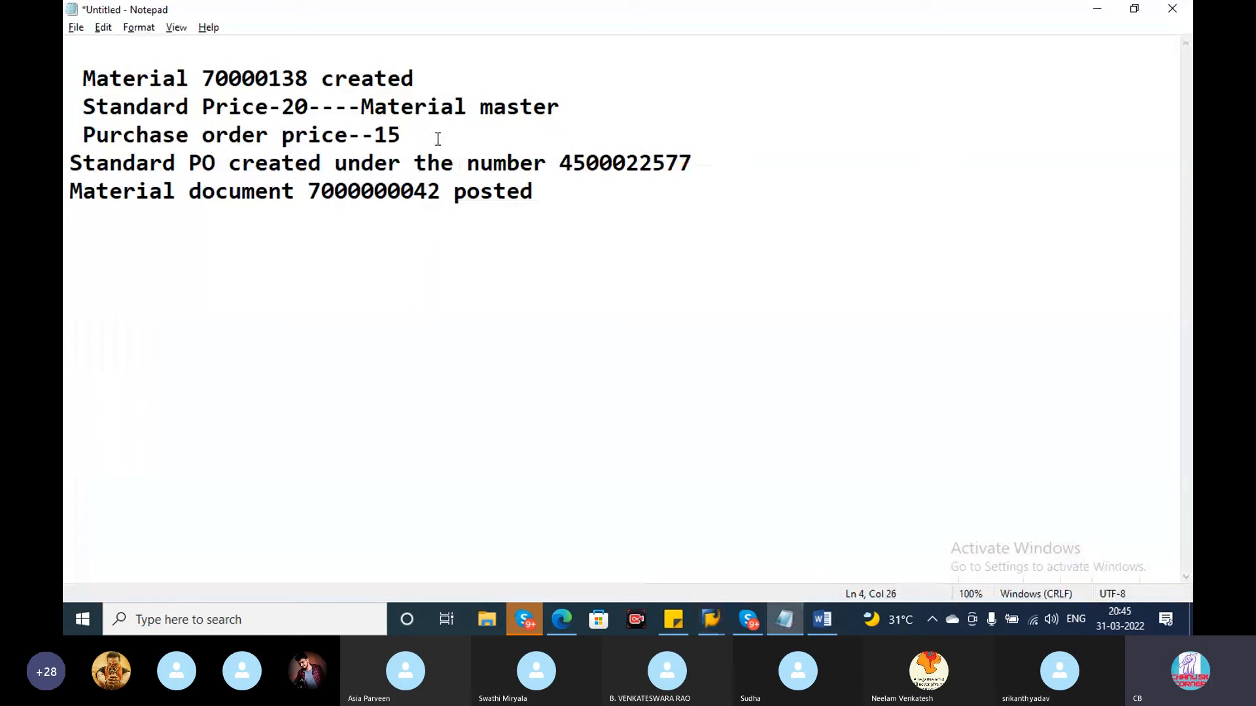
drag(424, 139, 381, 136)
key(alt+Tab)
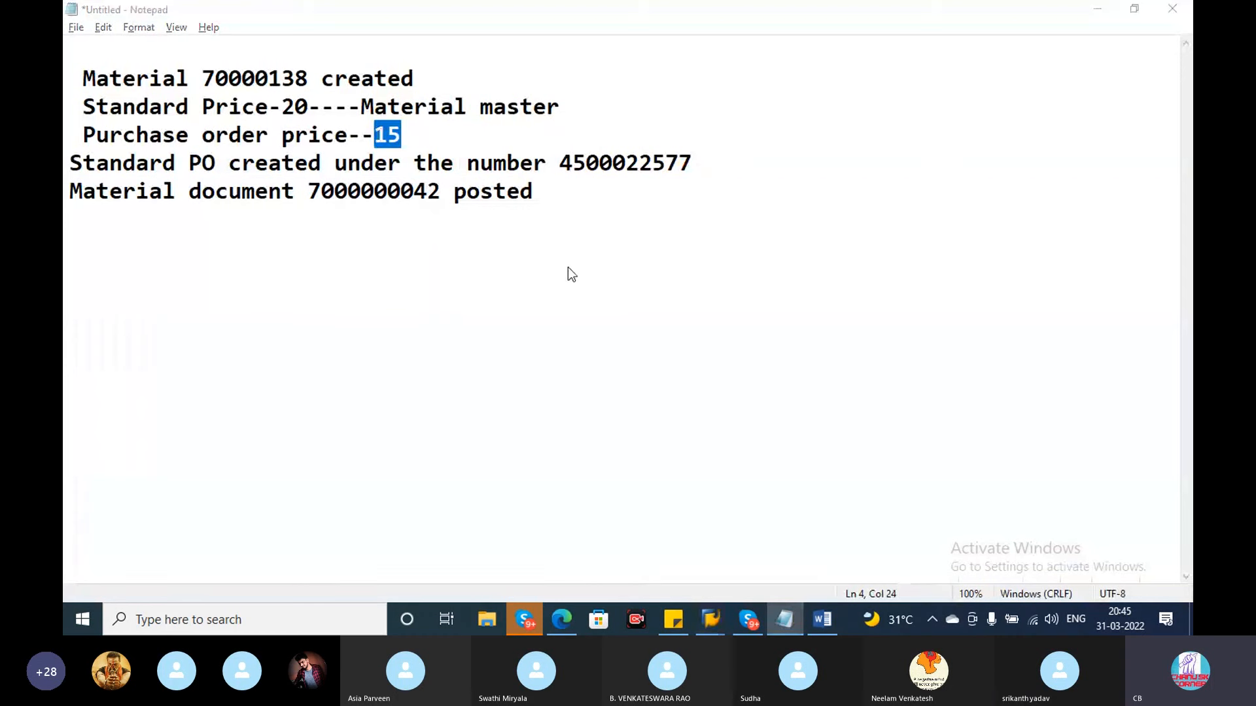
click(429, 426)
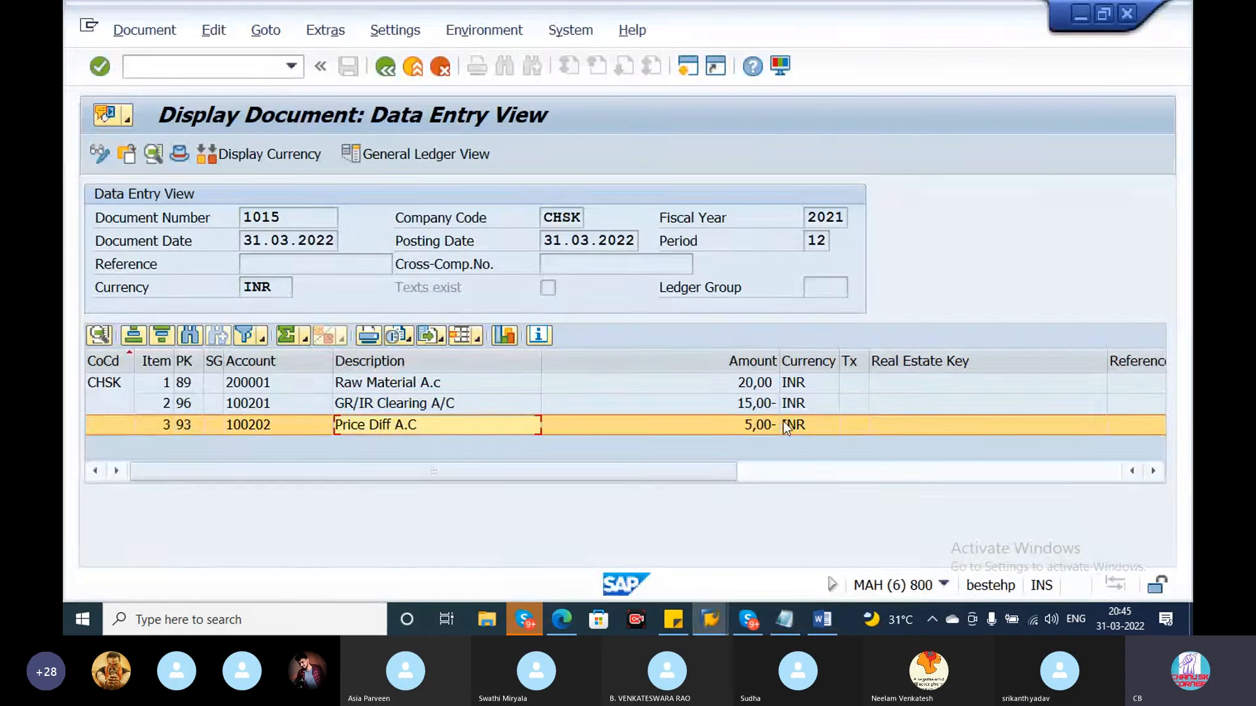
key(alt+Tab)
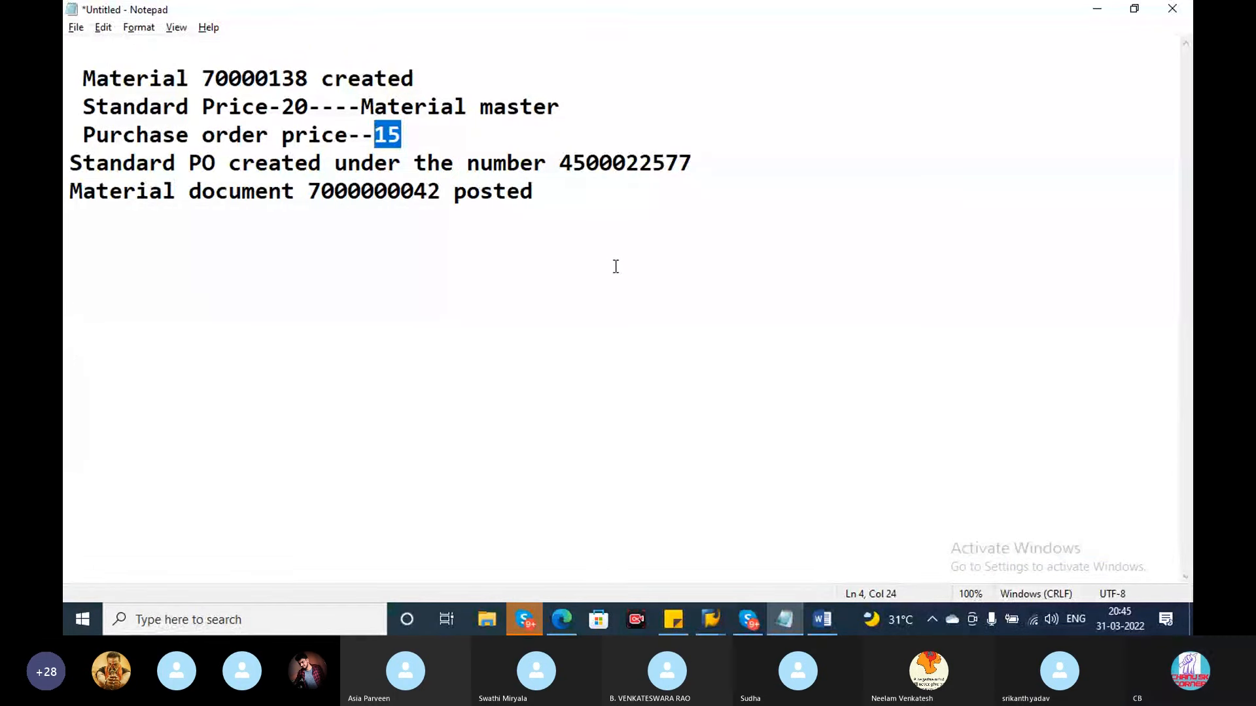
key(alt+Tab)
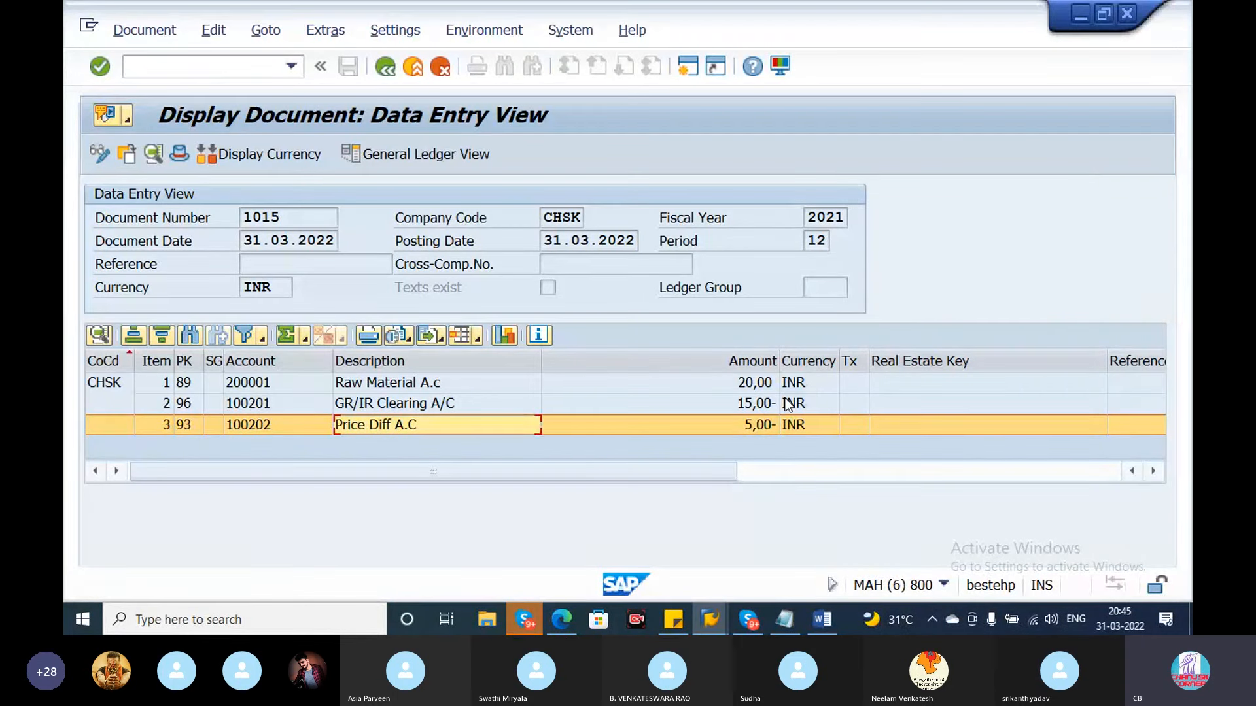
Start a journal entry below the Notepad notes with the line "Raw Material A.c Dr" and begin a second line with "to".
key(alt+Tab)
click(645, 193)
key(Return)
key(Return)
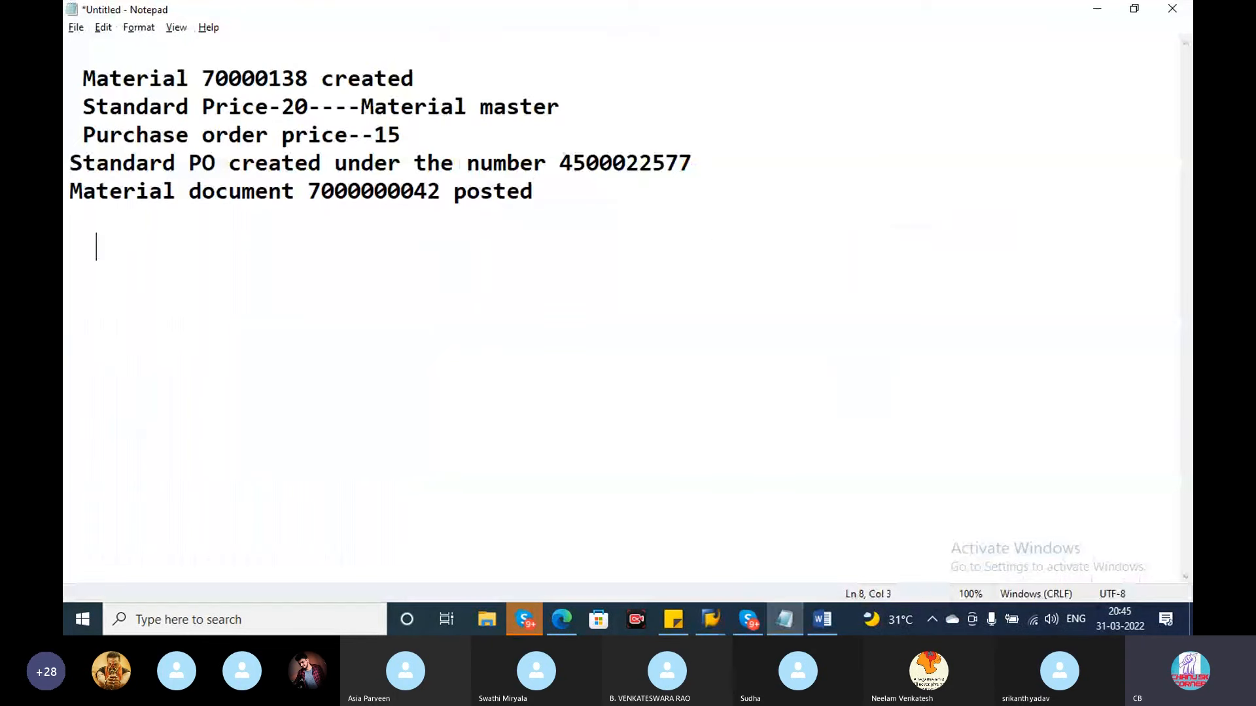
text(Raw)
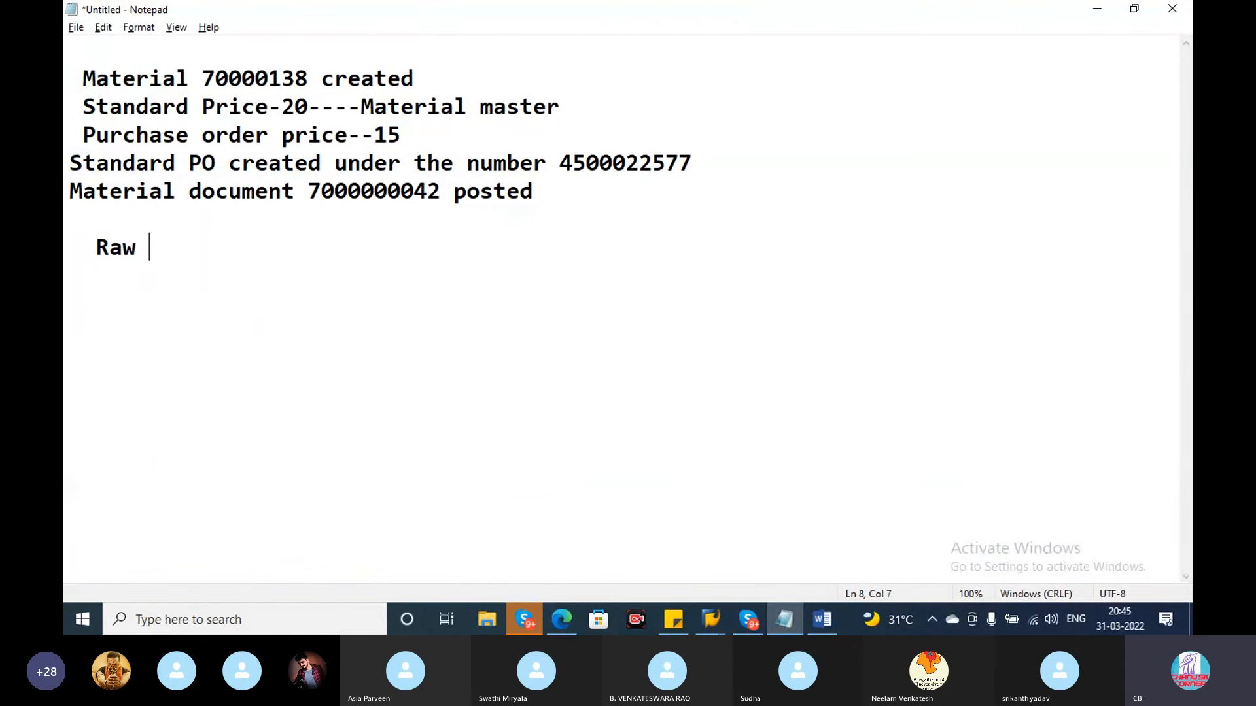
text( Materila A)
key(BackSpace)
key(BackSpace)
key(BackSpace)
key(BackSpace)
text(al A.c )
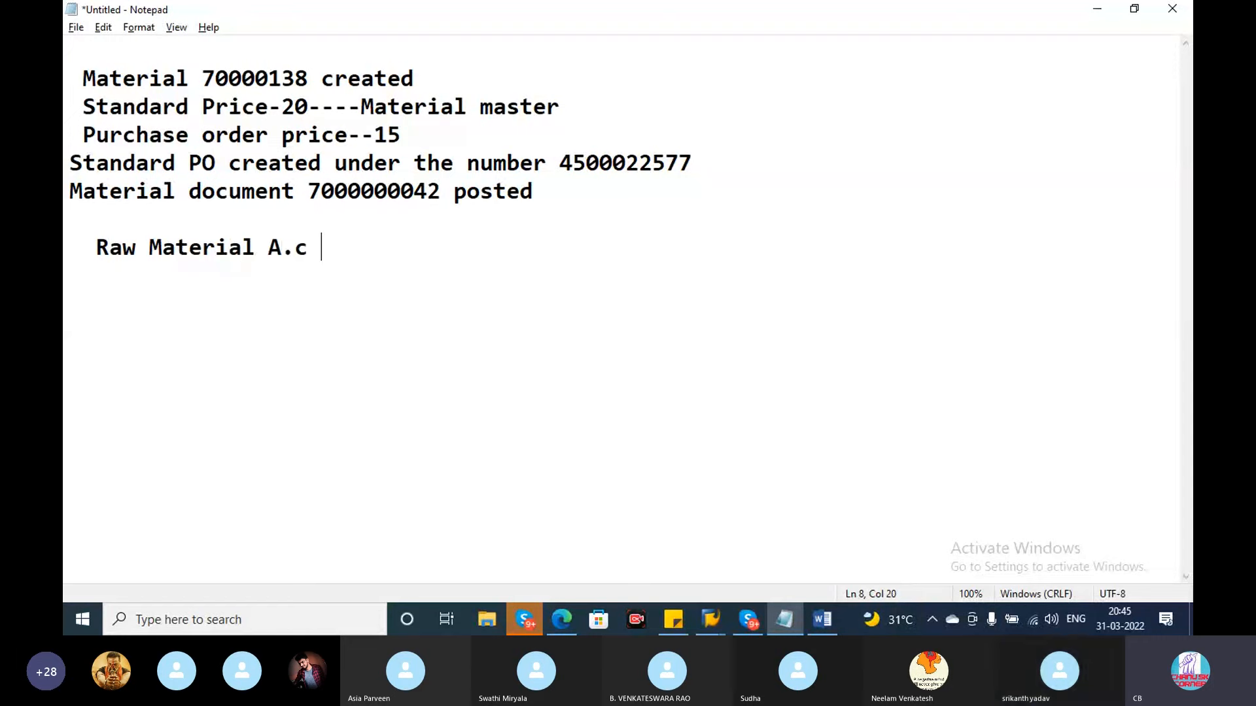
text(Drto)
Check the credited accounts in the SAP accounting document and complete the journal's second line in Notepad as "to GR/IR Clearing A.c Cr".
key(alt+Tab)
click(489, 425)
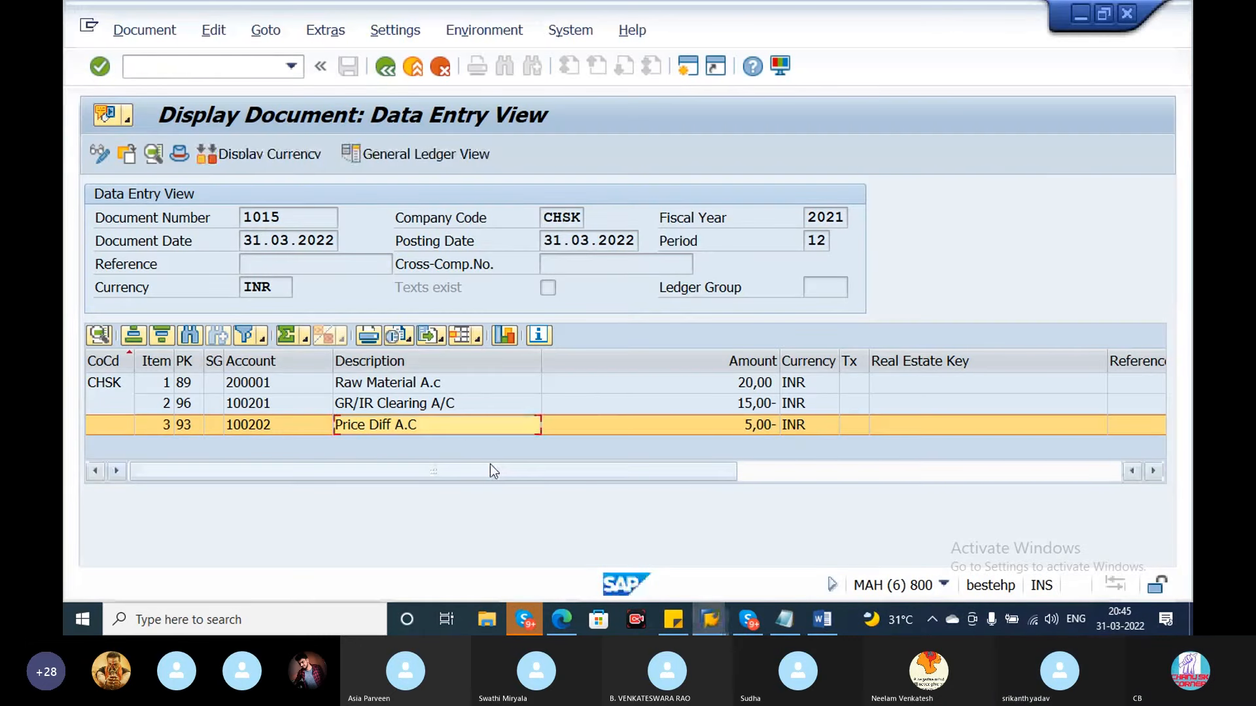
key(alt+Tab)
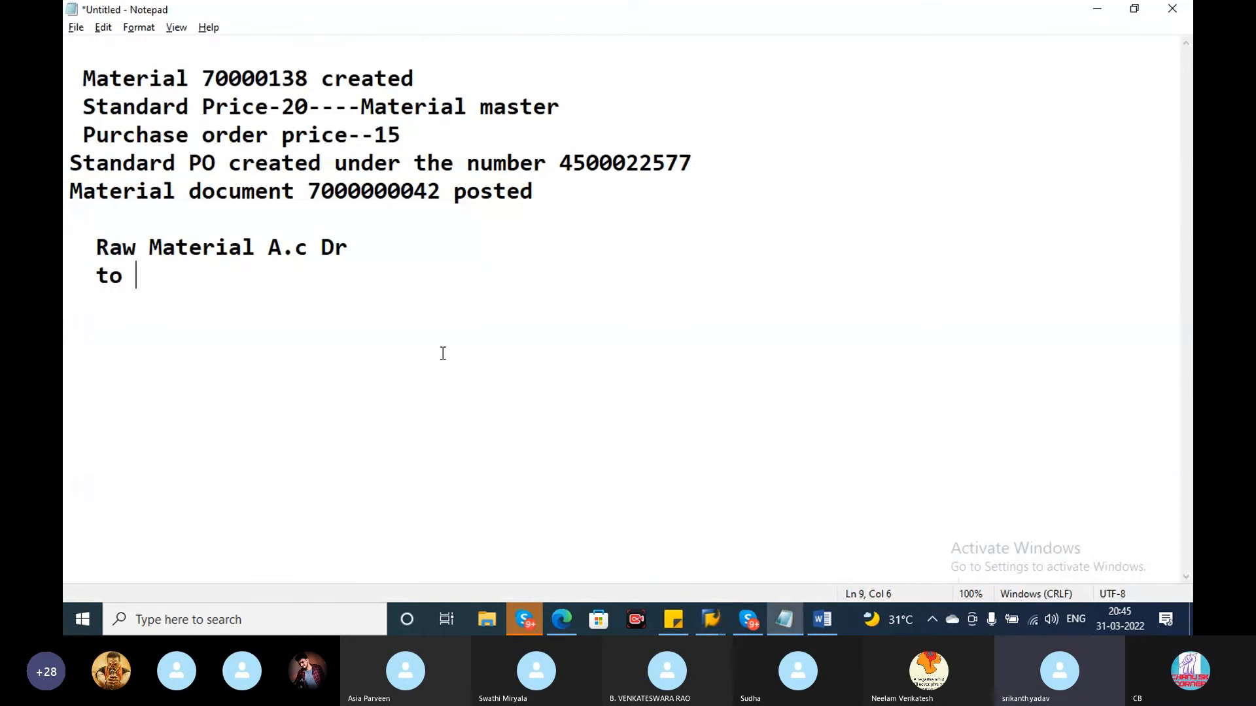
key(alt+Tab)
key(alt+Tab)
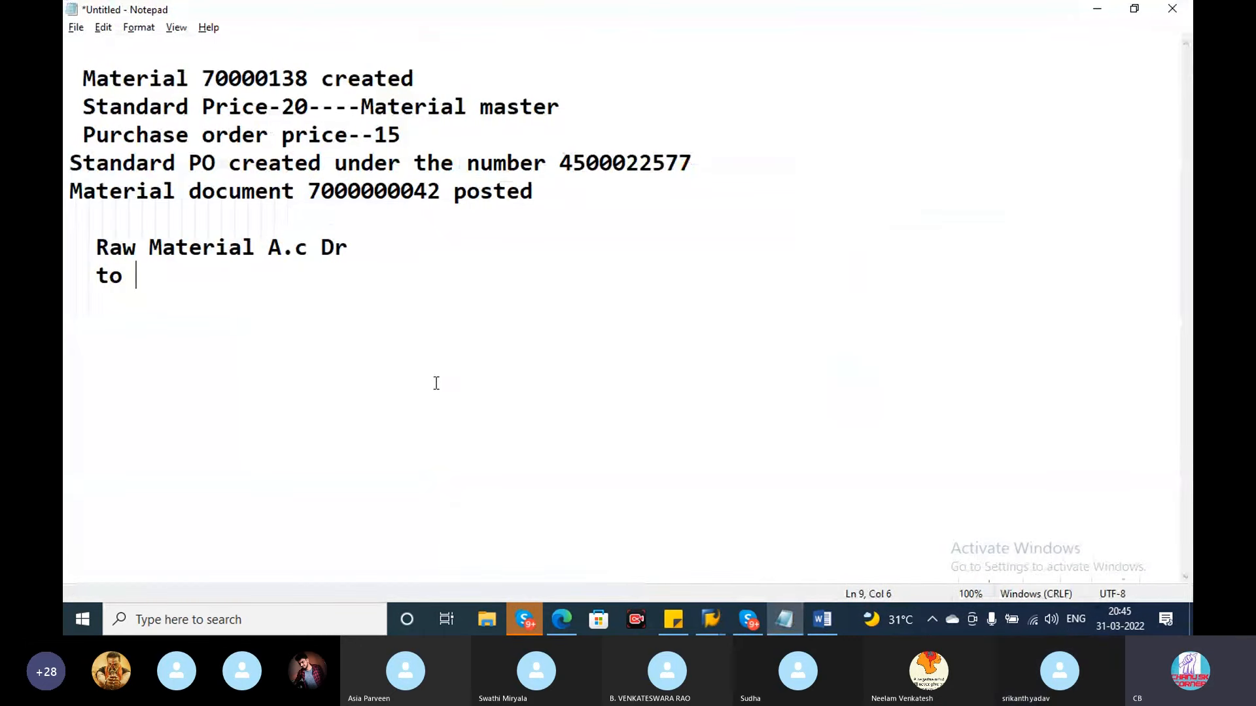
text(GR/)
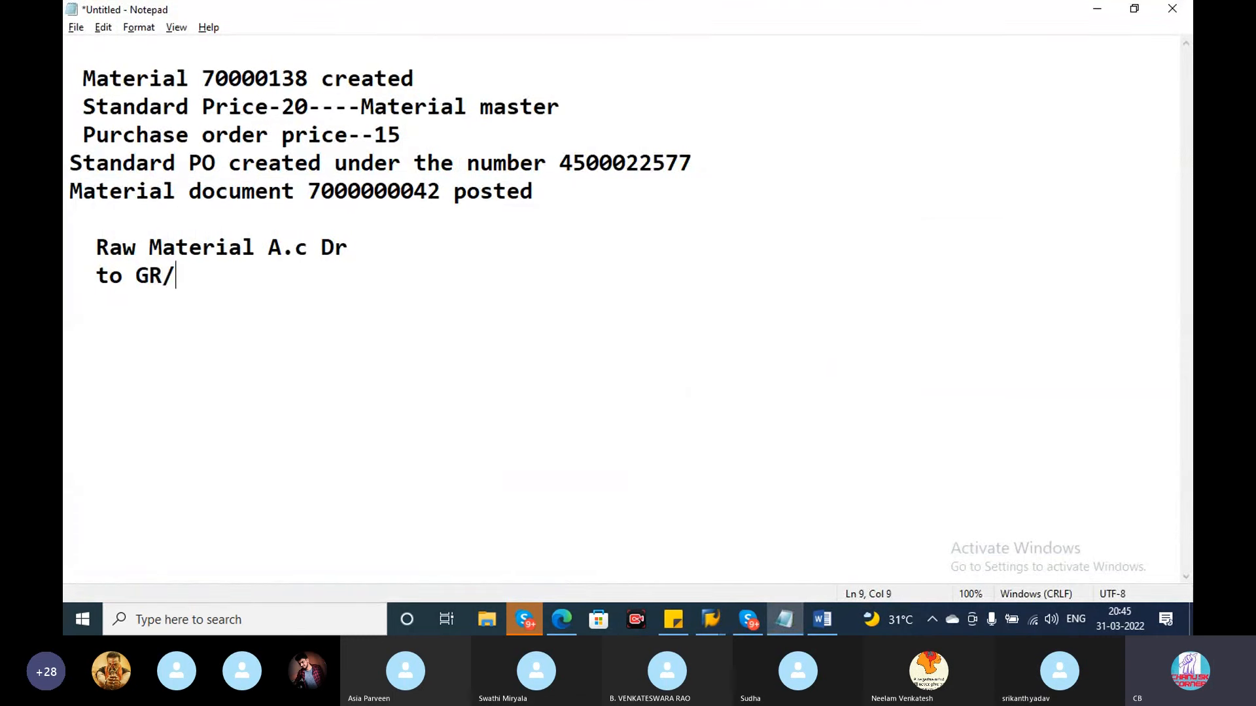
text(IR Clearing A)
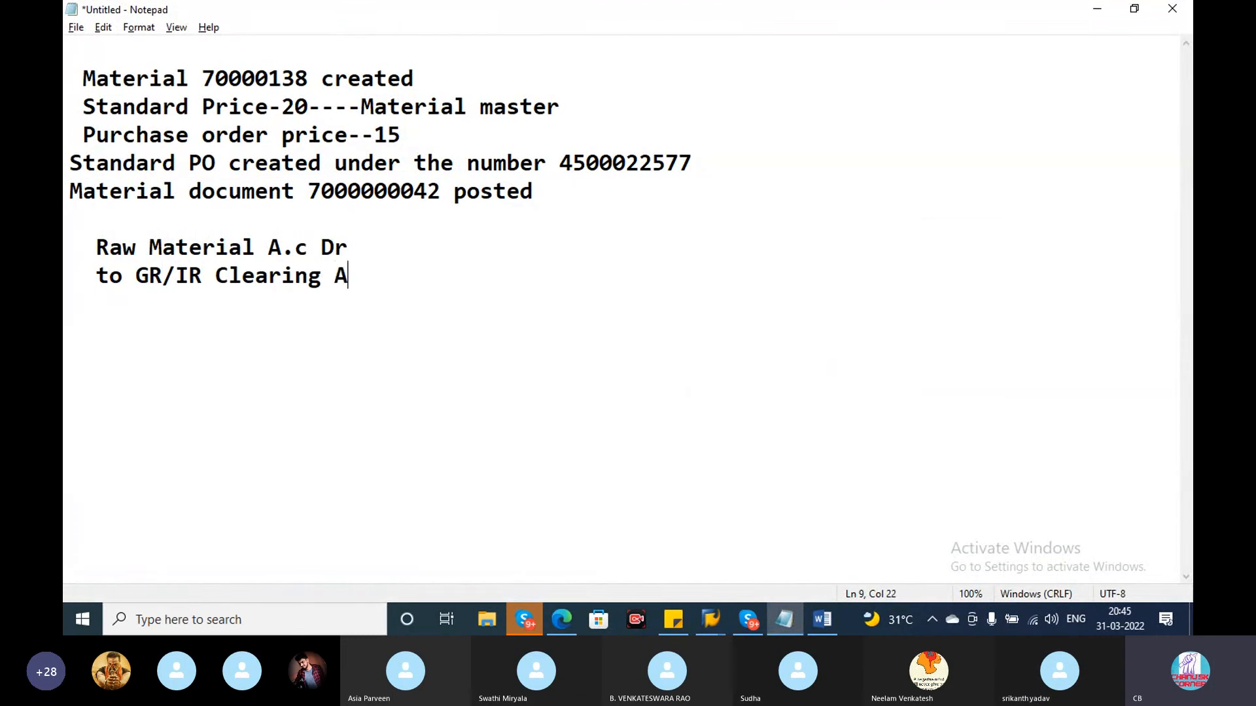
text(.c Cr)
Highlight the raw material debit line and the standard price note in Notepad to compare them.
drag(348, 249, 72, 254)
drag(311, 107, 159, 105)
drag(578, 106, 329, 66)
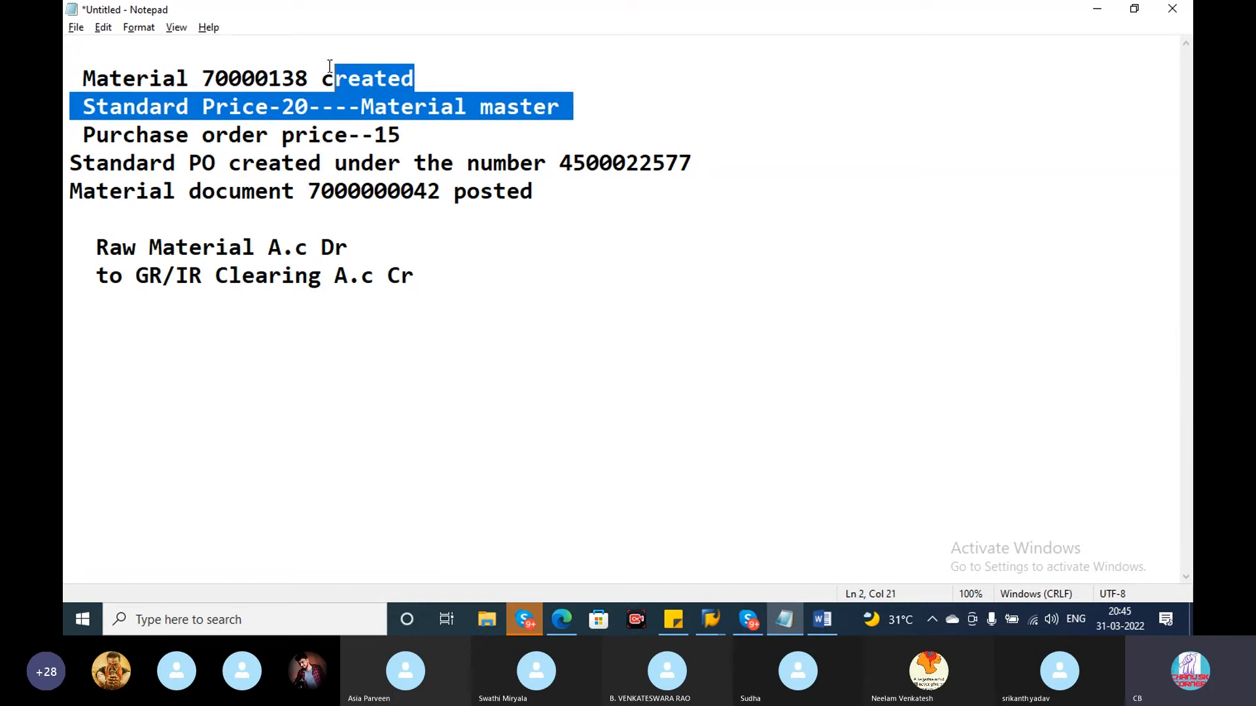
Add the amounts 20 to the raw material debit line and 15 to the GR/IR clearing credit line in Notepad.
click(370, 240)
text(20)
drag(443, 276, 121, 264)
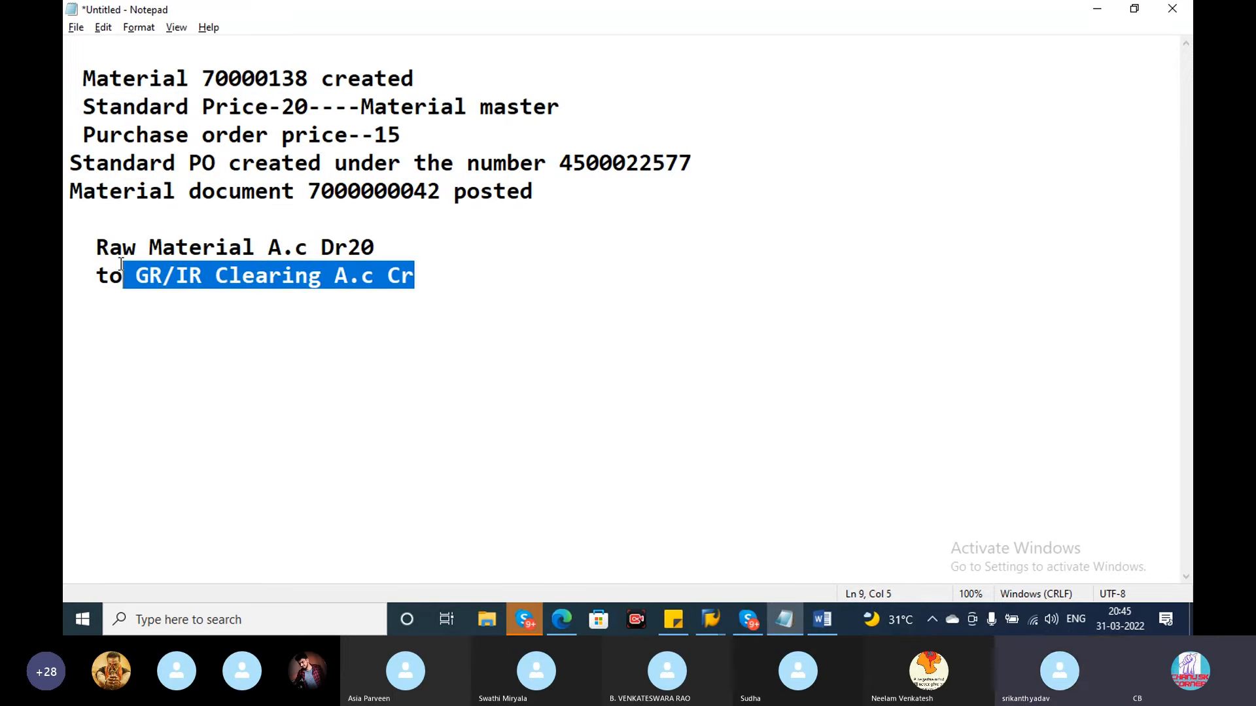
drag(412, 141, 388, 136)
click(436, 283)
text(15)
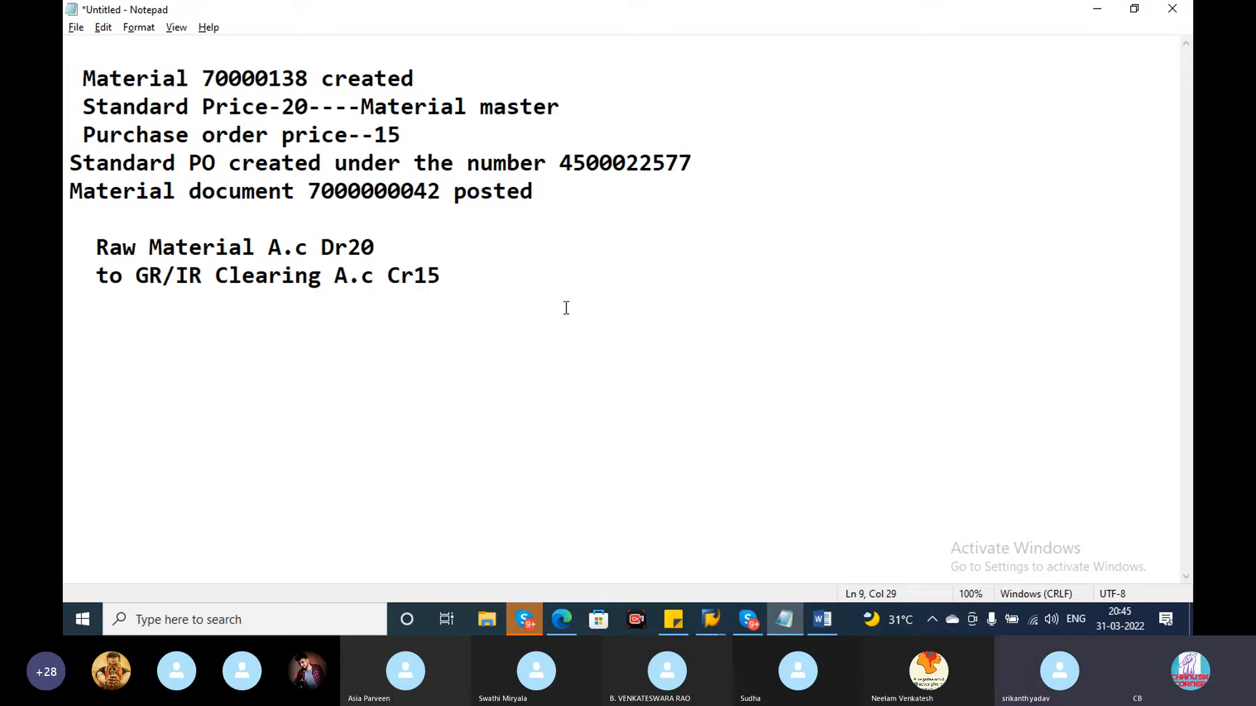
click(417, 275)
click(347, 249)
Add a third journal line reading "to Price Difference A.c Cr 5".
key(Return)
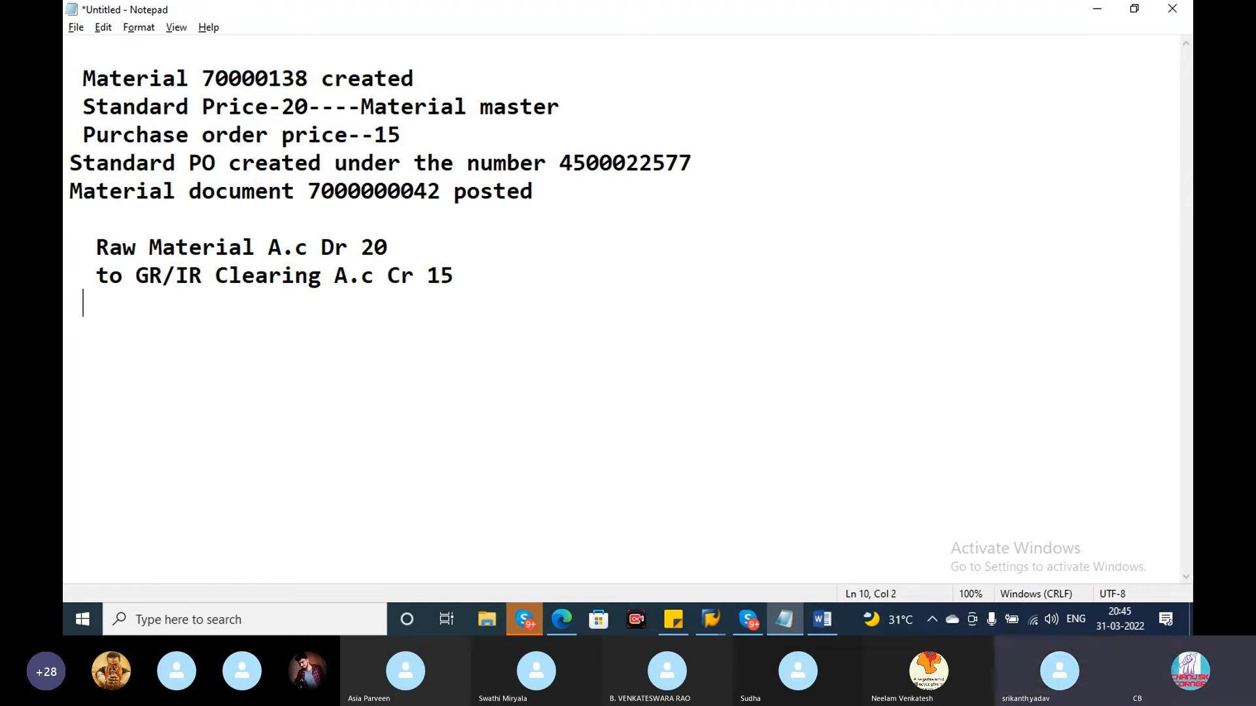
text(to P)
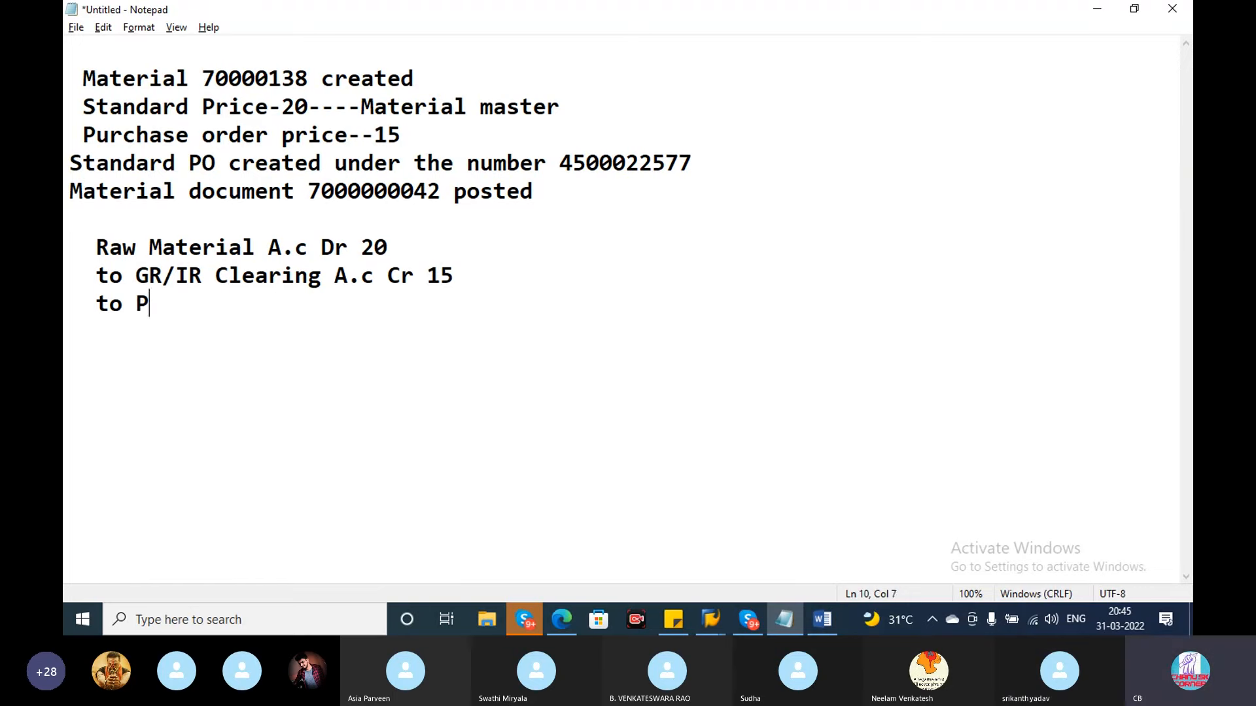
text(rice Dir)
text(ference A)
text(.c Cr )
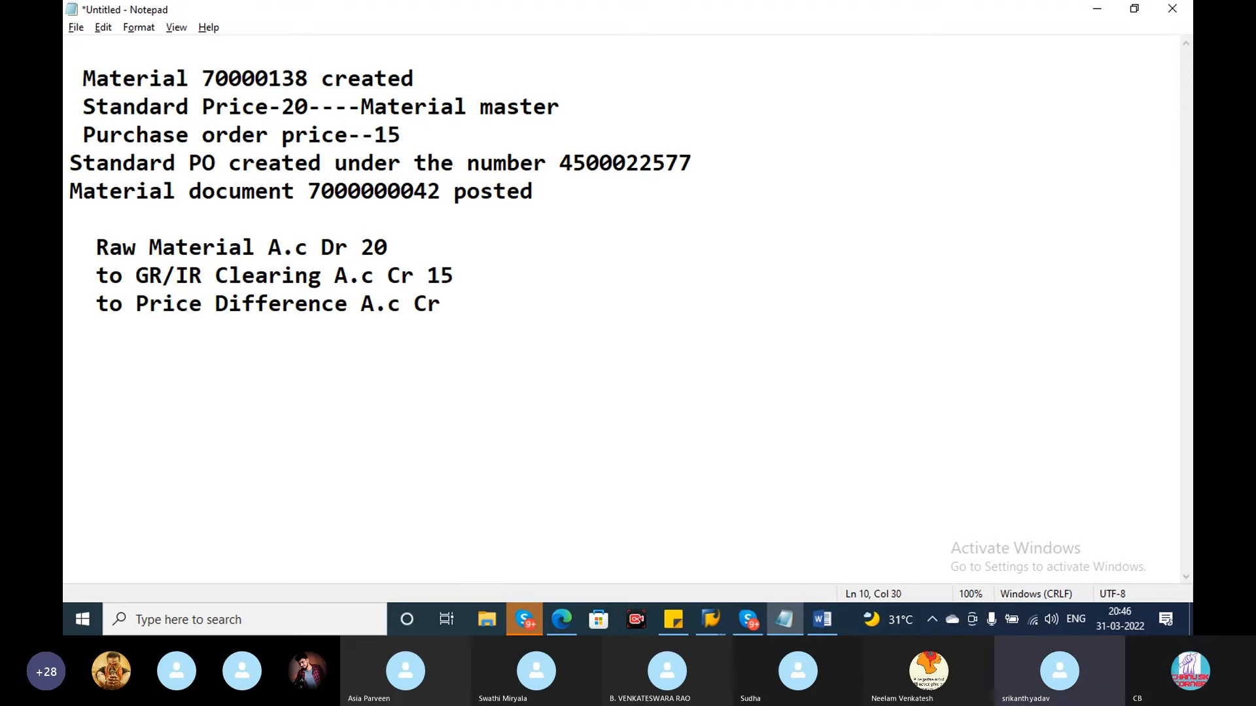
text(5)
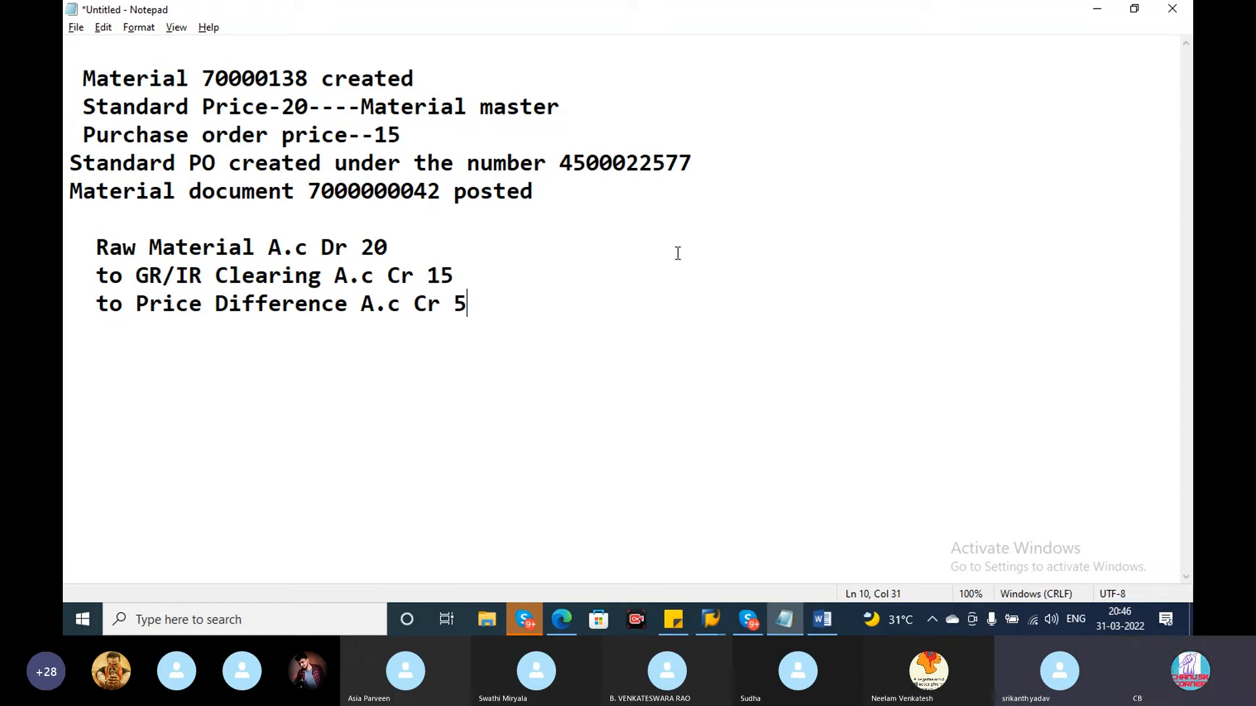
Add a line below the journal entry reading "MIRO", followed by a row of dashes and the amount 25.
key(Return)
key(Return)
text(MIRO---------------------------------)
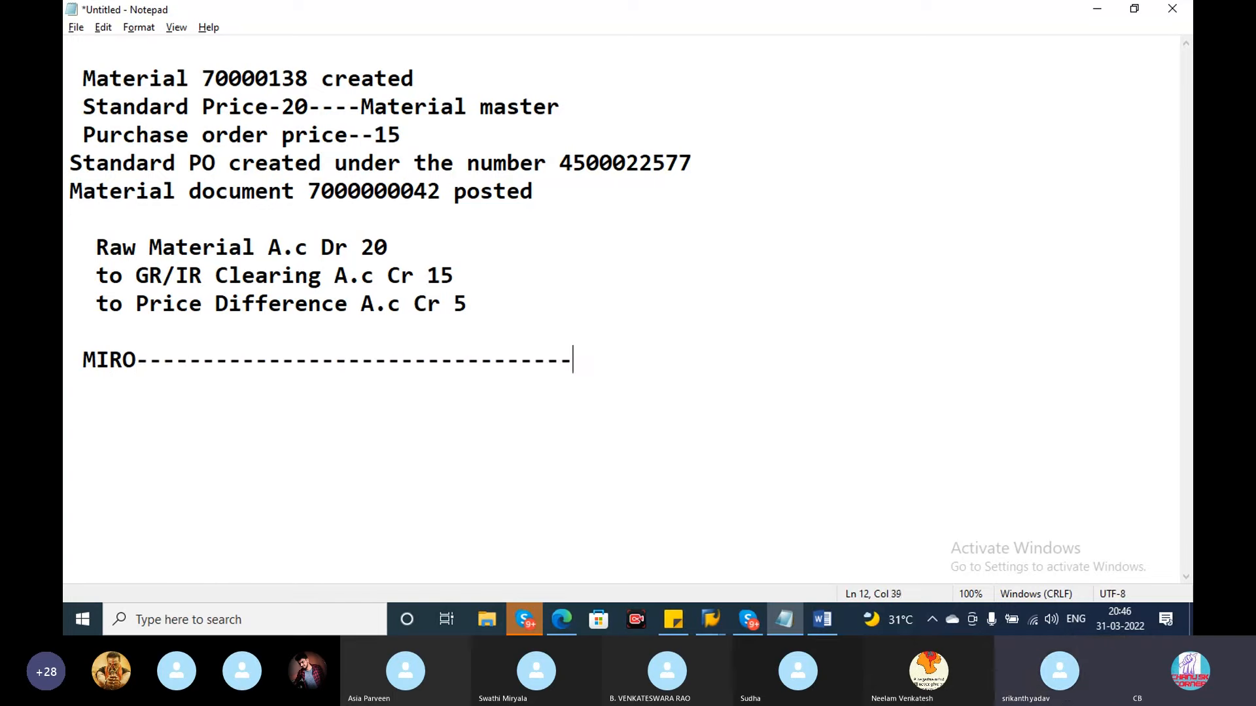
text(-)
click(308, 106)
click(637, 372)
text(25)
Write "GST?" below the MIRO line, leaving one blank line between them.
key(Return)
key(Return)
text(W)
key(BackSpace)
text(GST?)
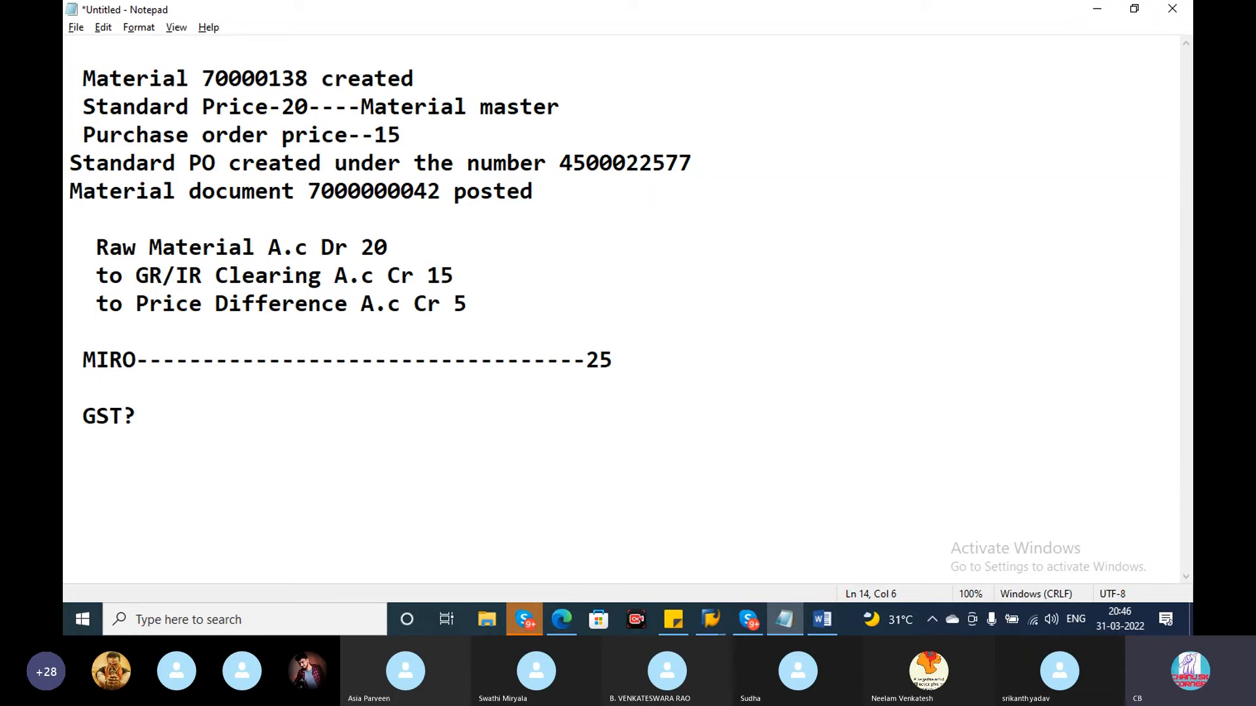
Switch to SAP, leave the accounting and material document displays, and start the incoming invoice transaction MIRO.
key(alt+Tab)
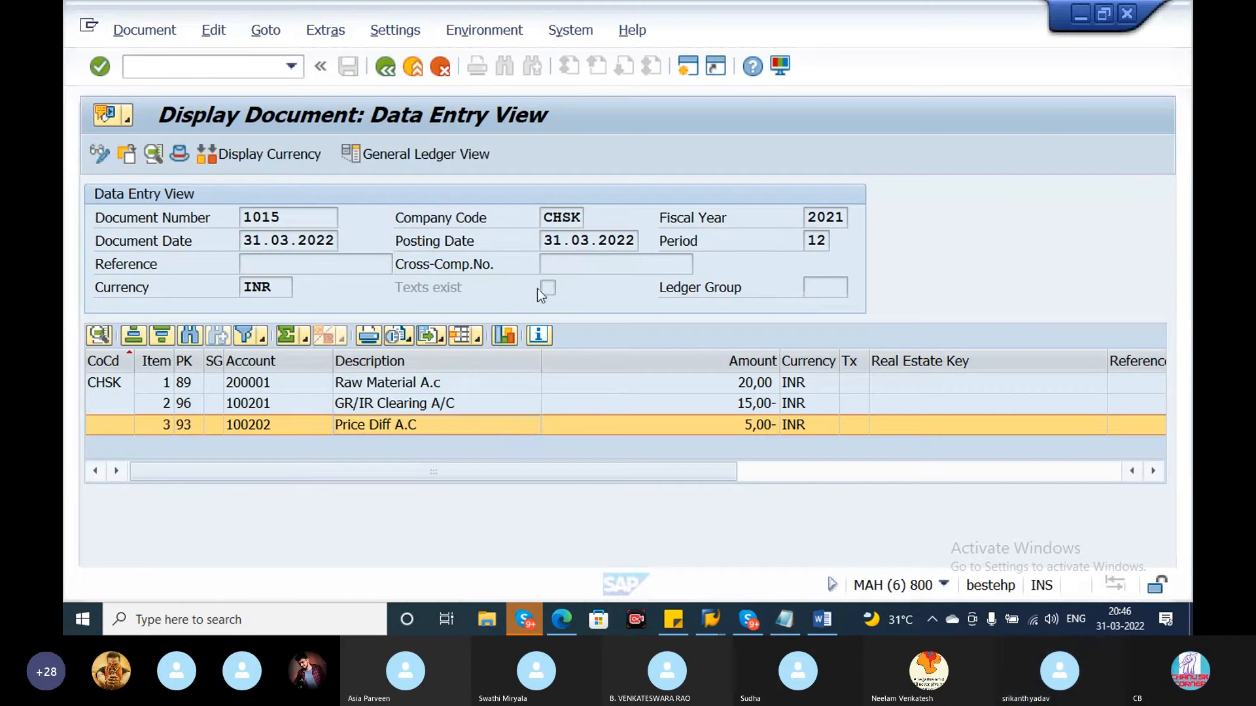
click(386, 66)
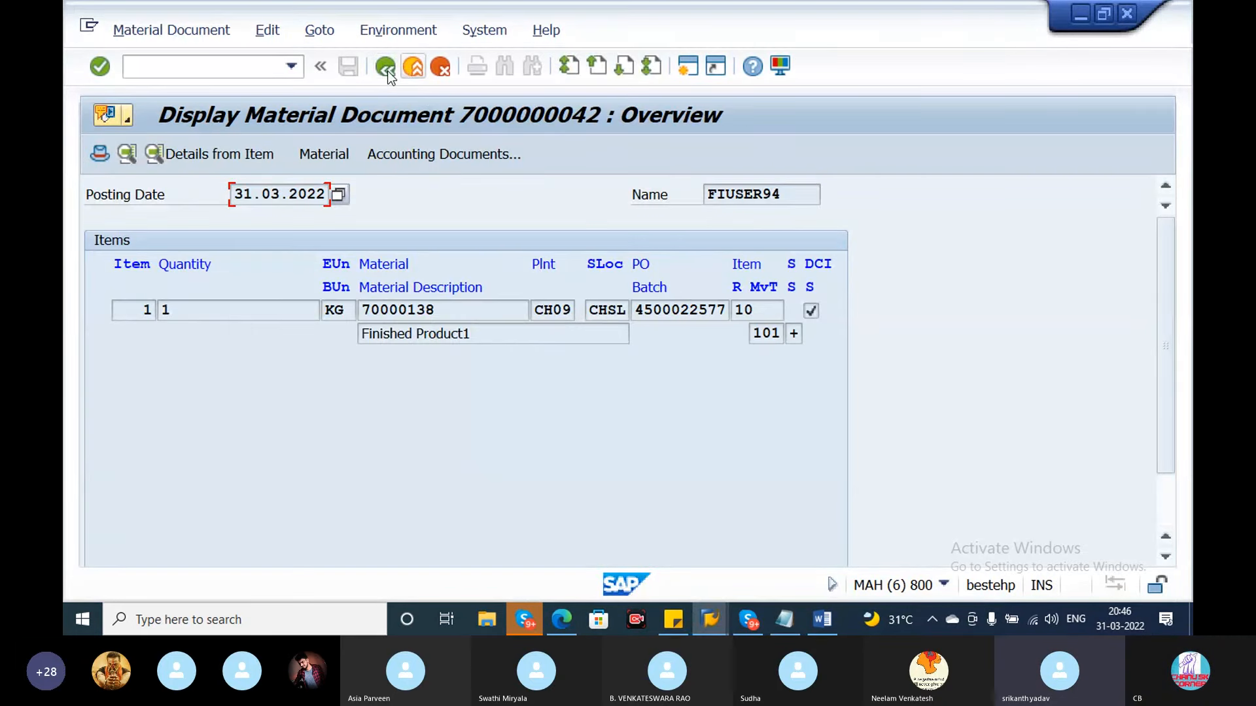
click(386, 67)
click(260, 67)
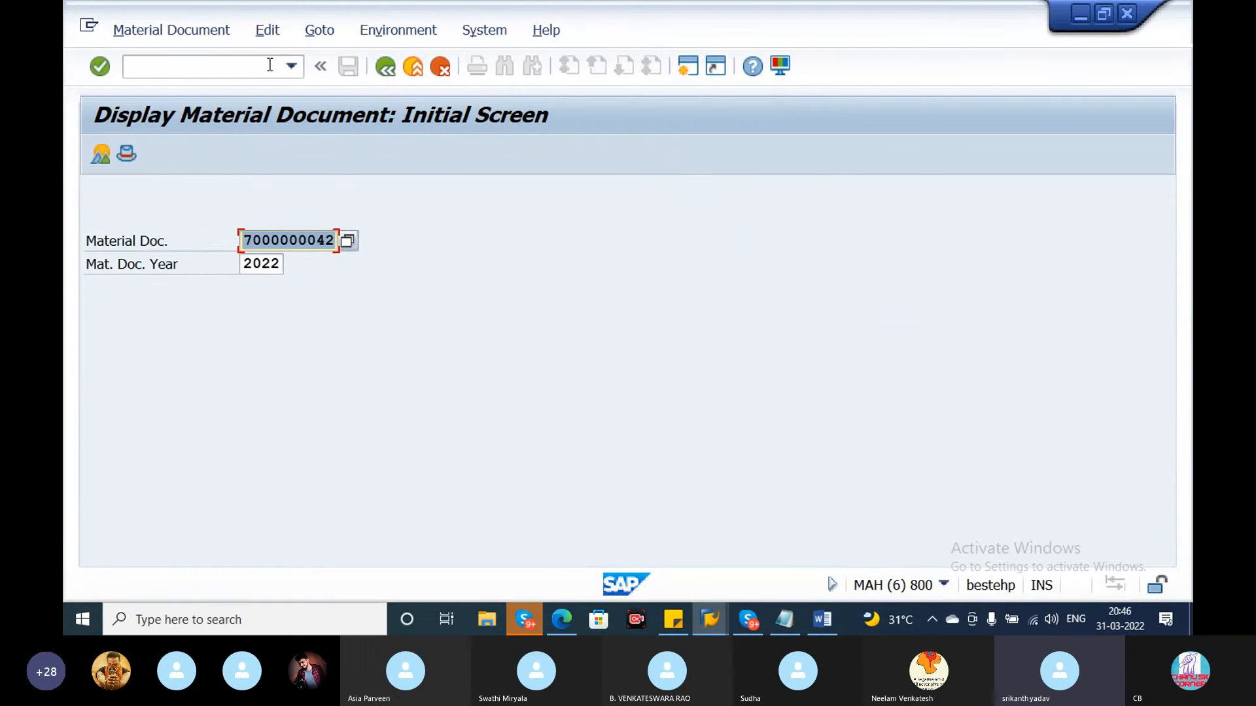
text(/)
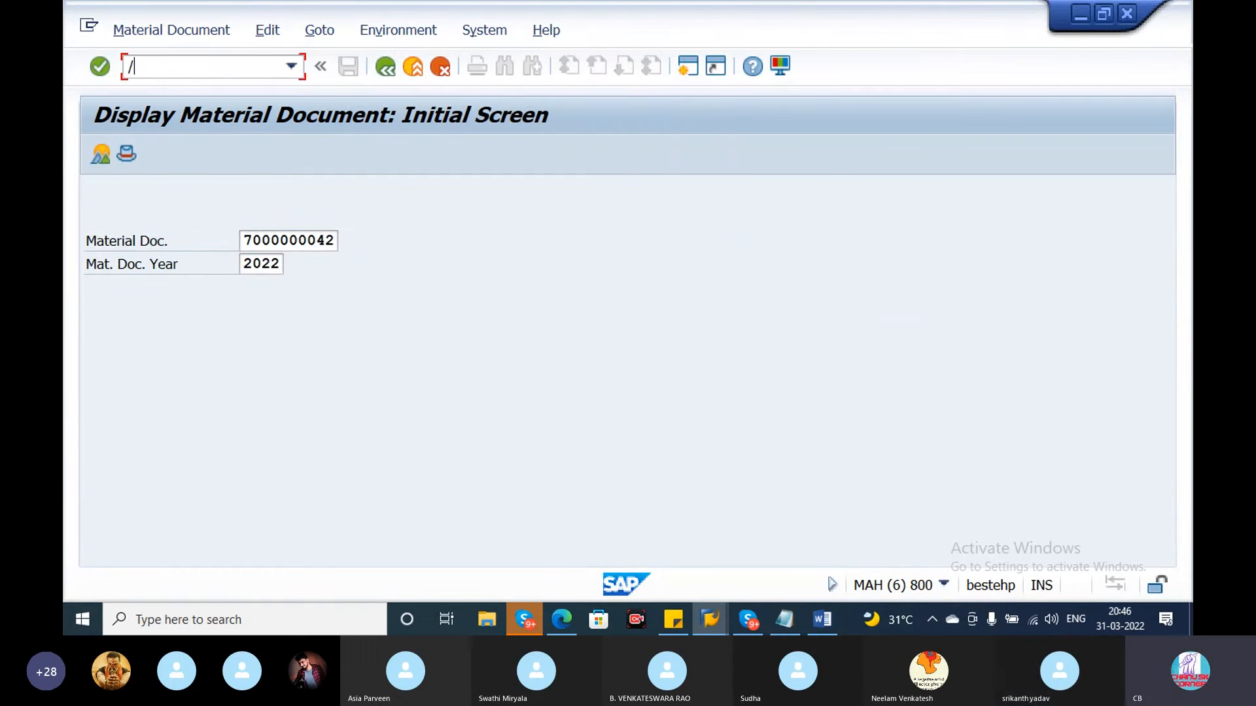
text(nmiro)
key(Return)
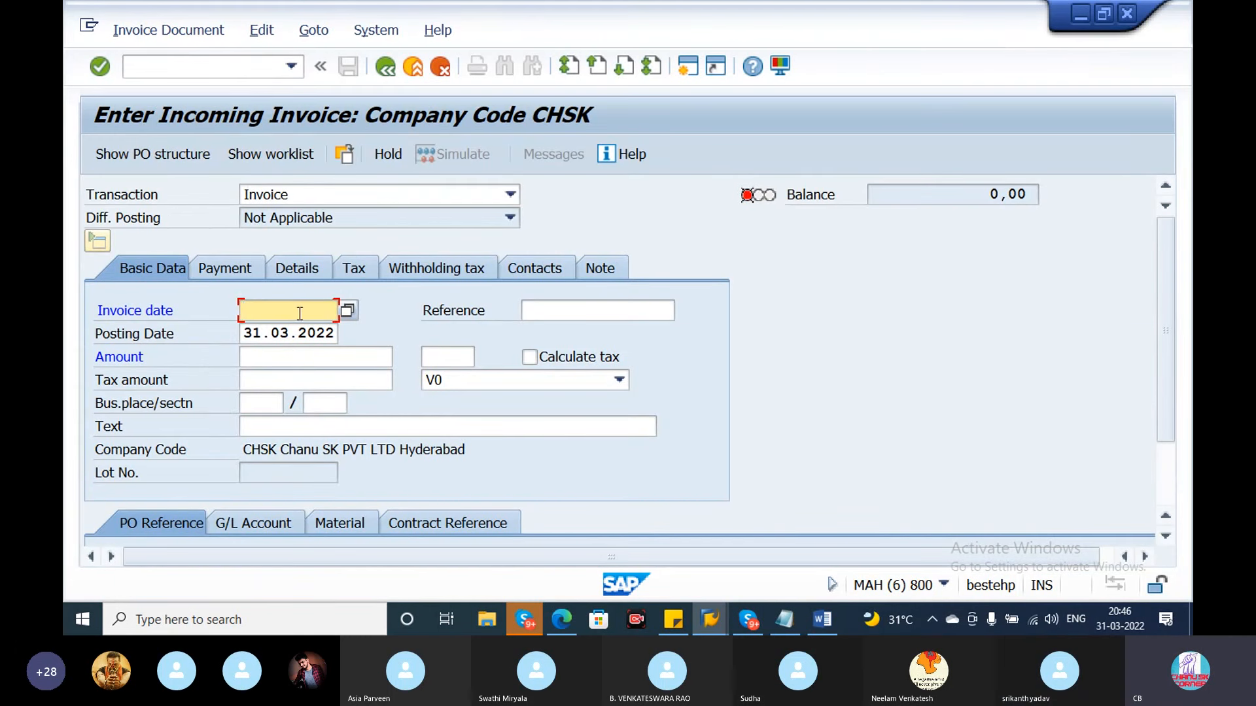
Enter invoice date 31.03.2022, reference TEST and text TEST in the incoming invoice's basic data.
click(243, 334)
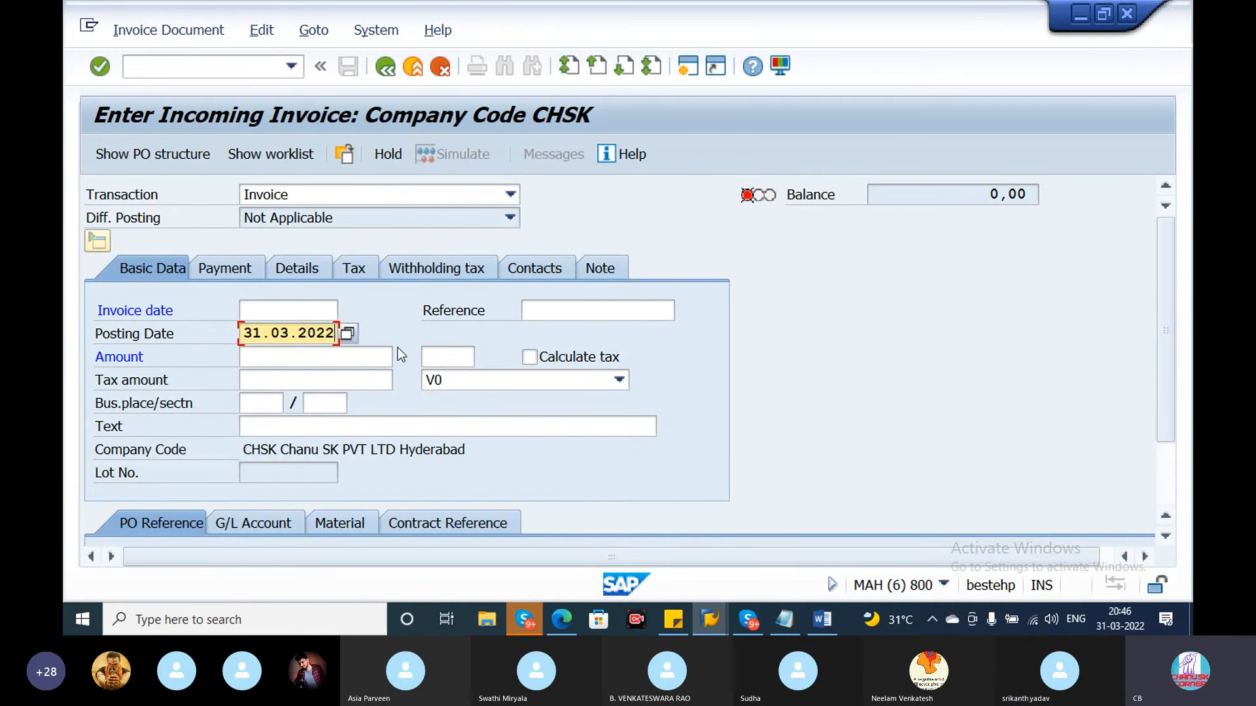
click(314, 310)
text(31.03.2022)
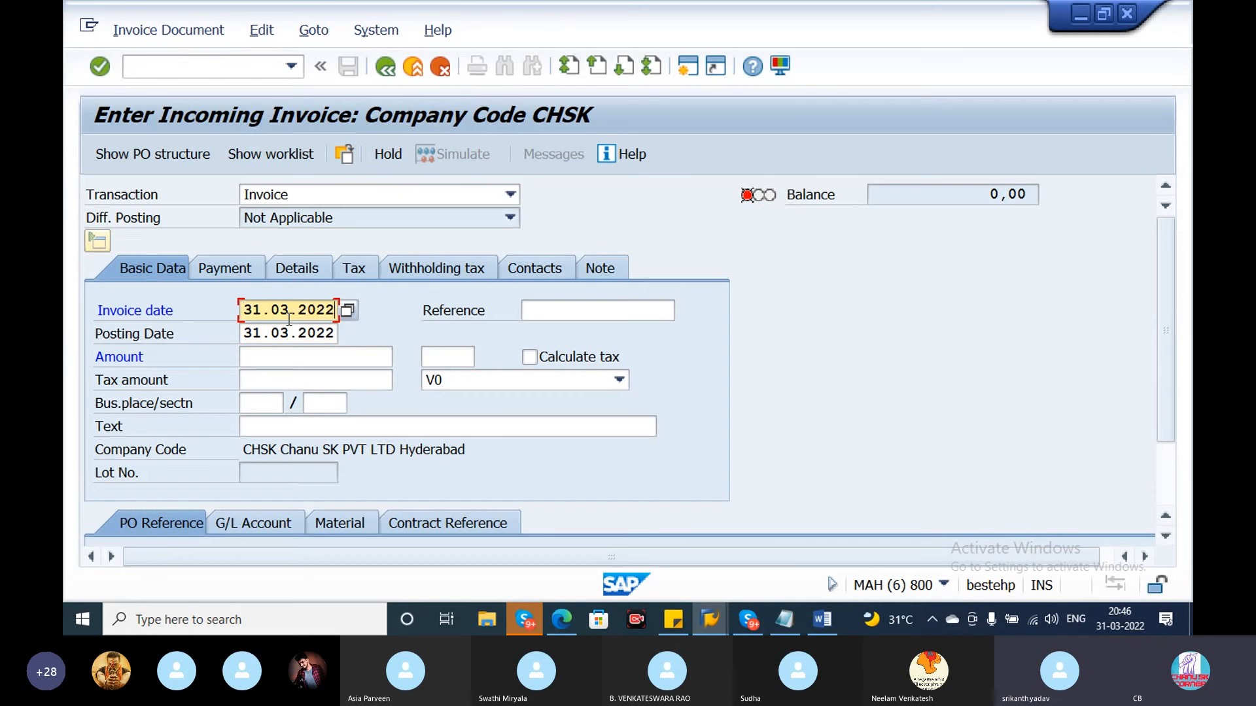
click(624, 308)
click(594, 330)
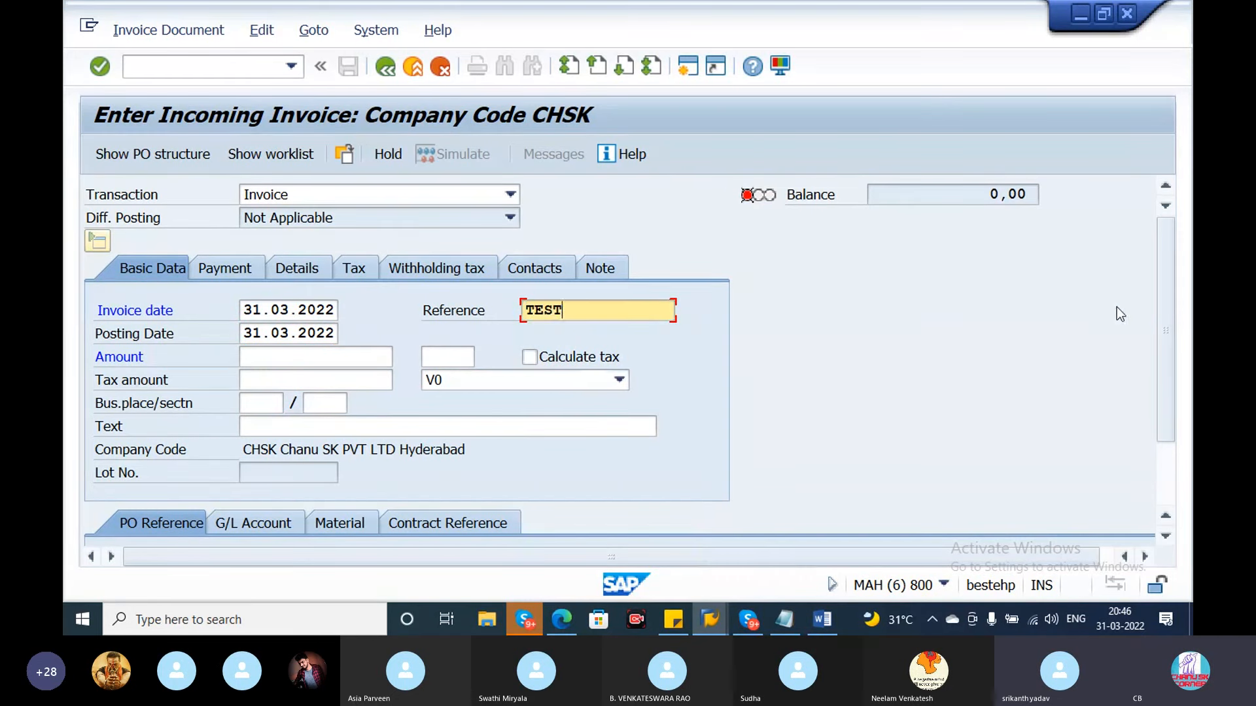
drag(1162, 336, 1161, 396)
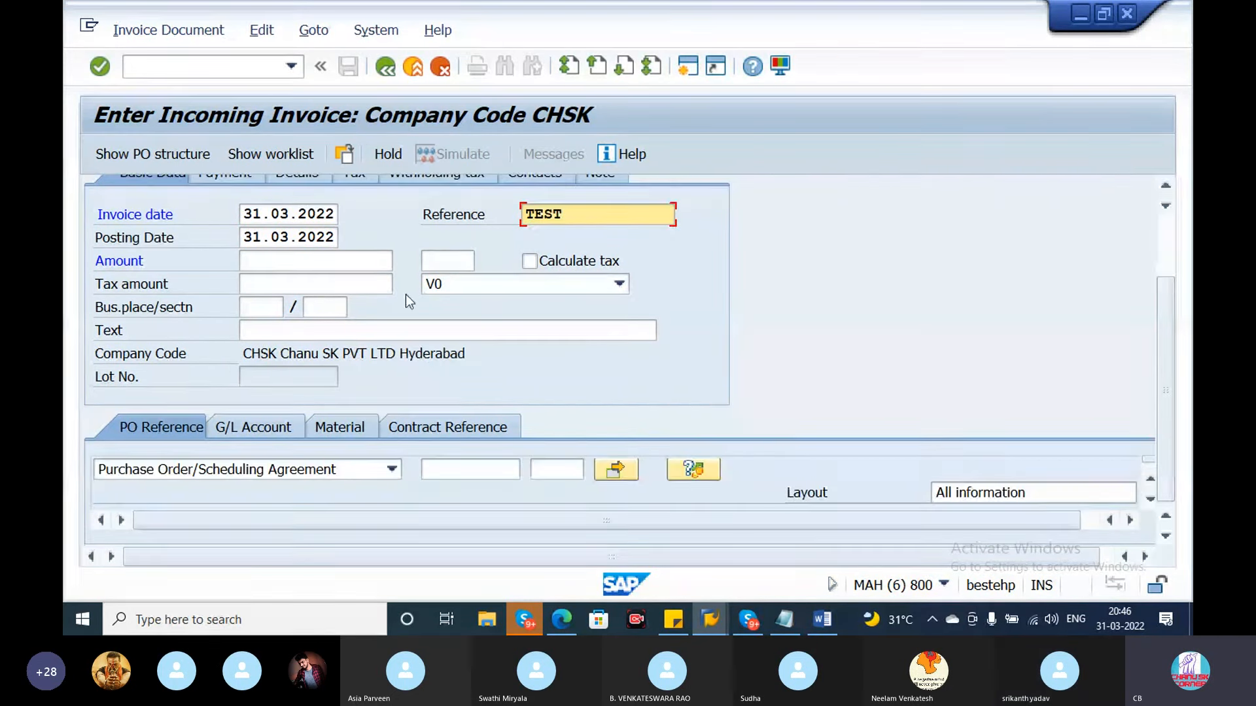
click(303, 262)
click(286, 330)
text(TEST)
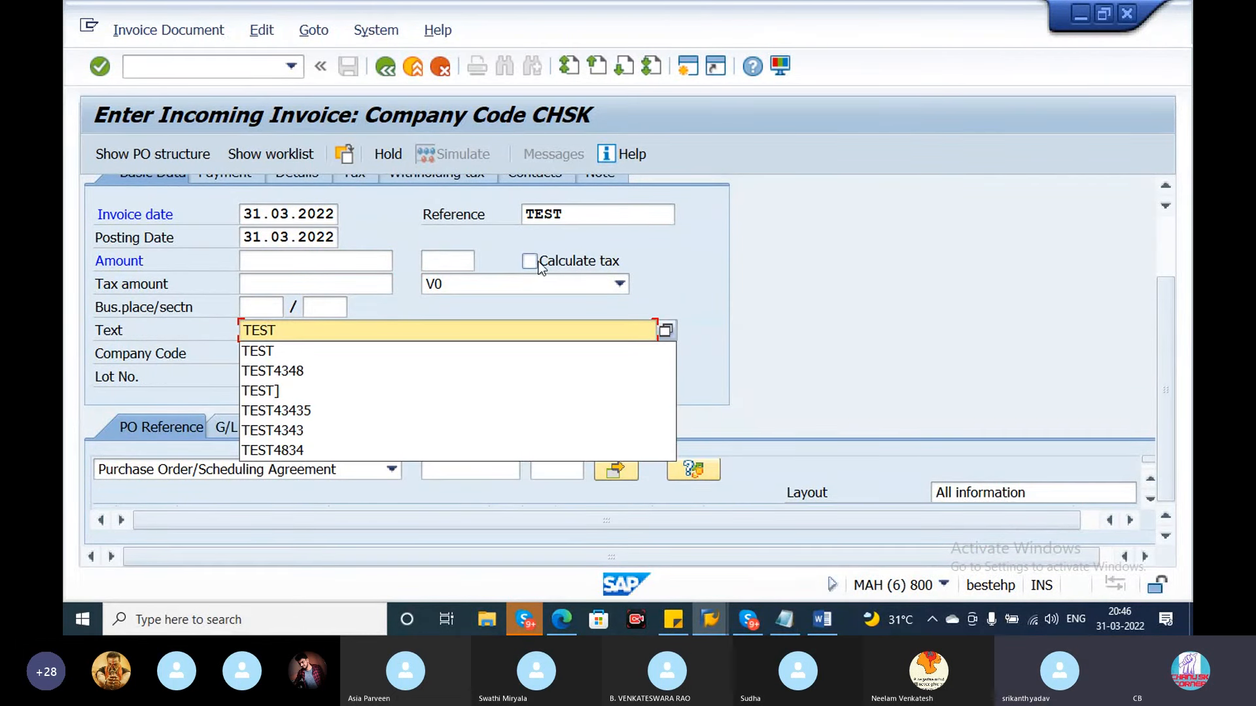
click(538, 261)
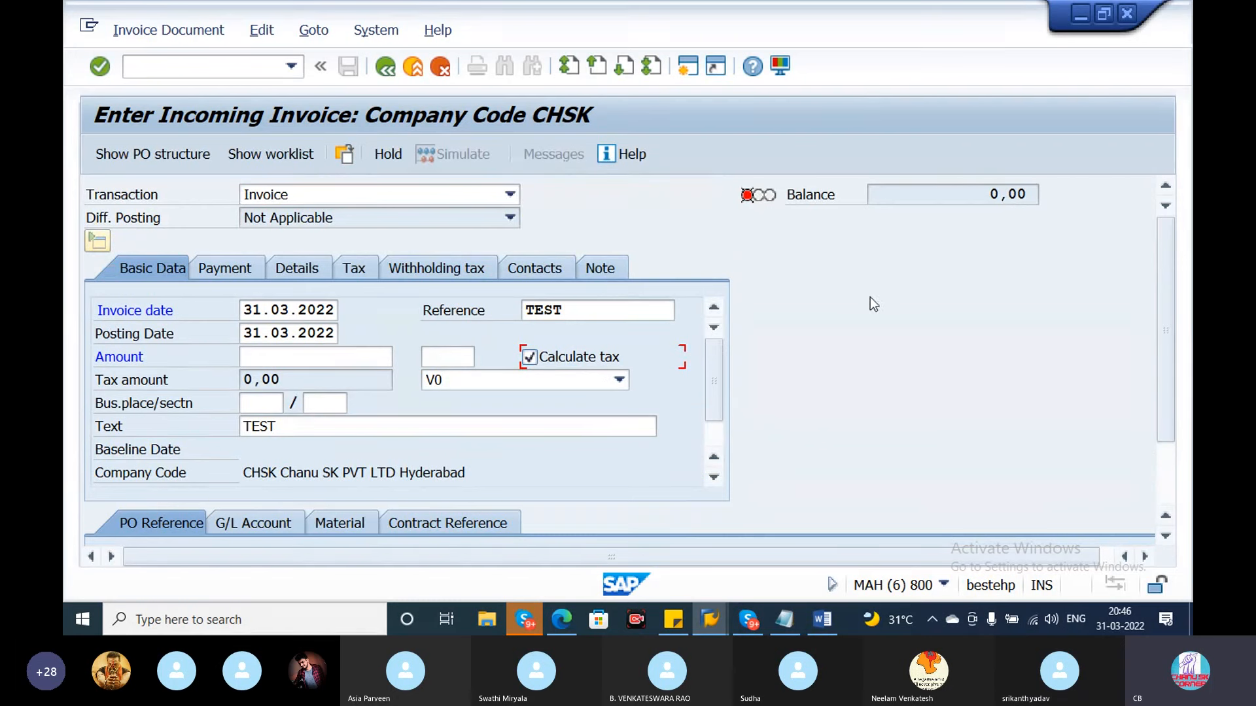
drag(1164, 311, 1180, 394)
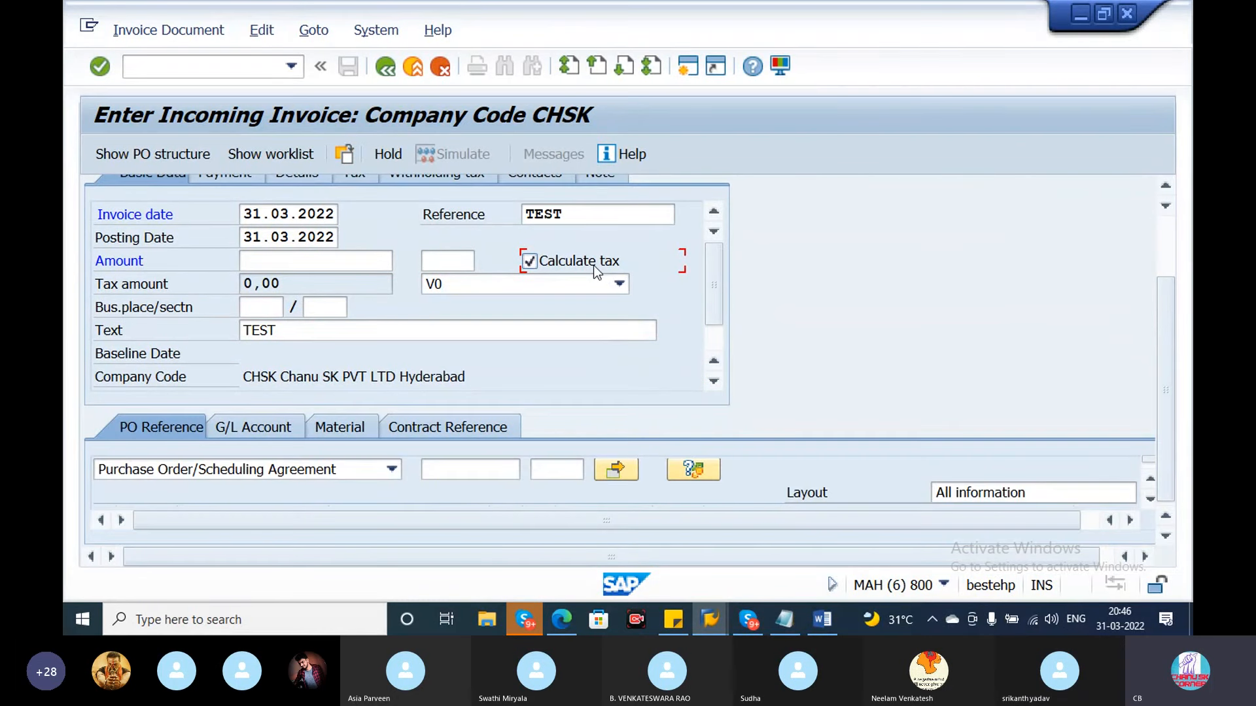
click(624, 286)
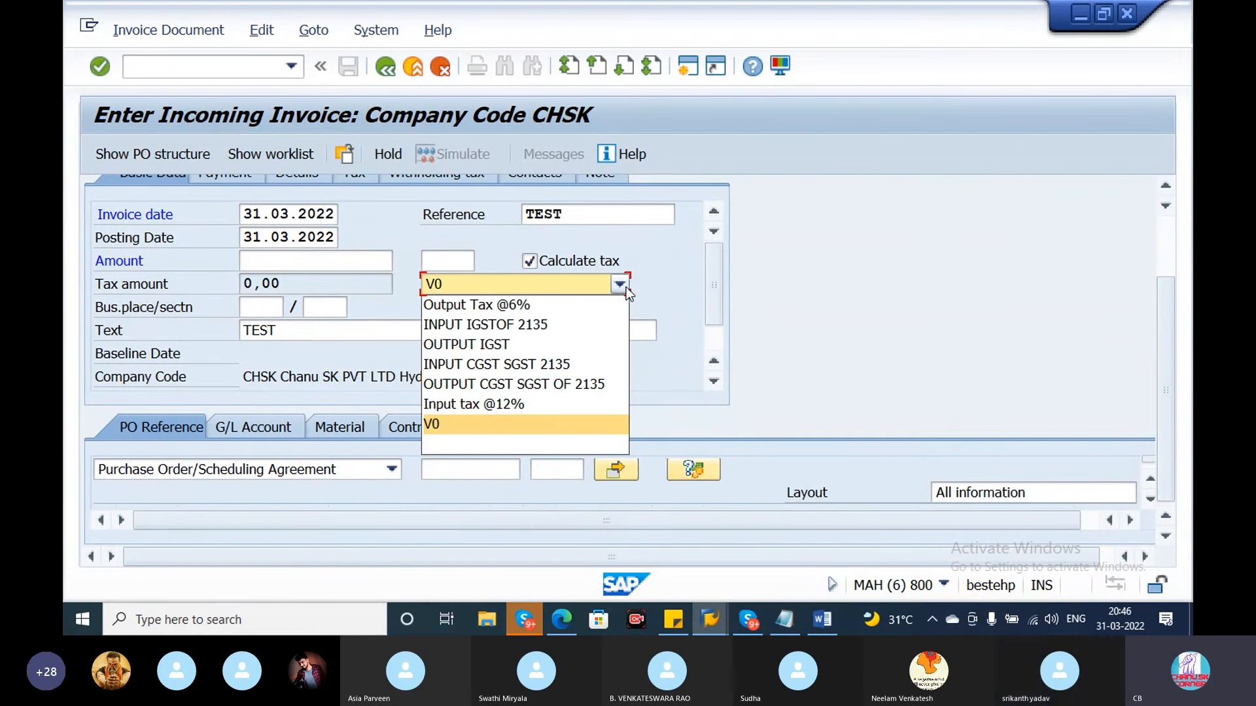
click(530, 406)
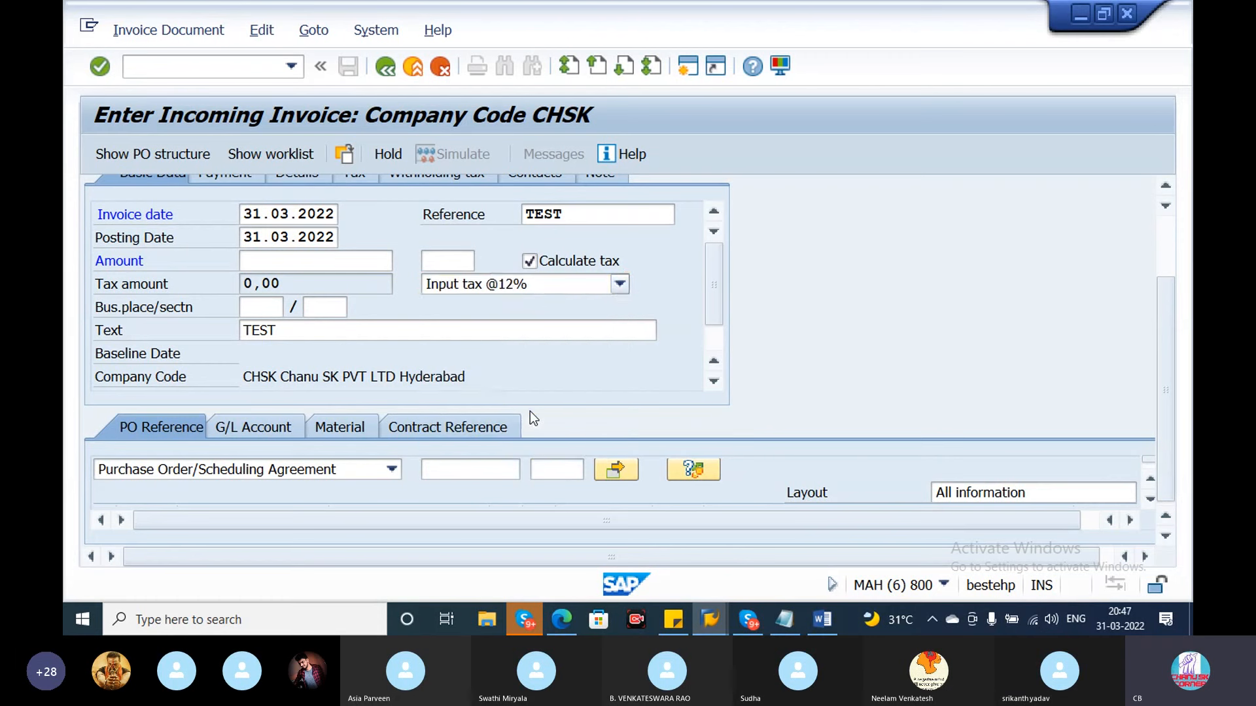
Copy the purchase order number from the Notepad notes into the invoice's purchase order reference and load its item.
drag(1157, 347, 1158, 405)
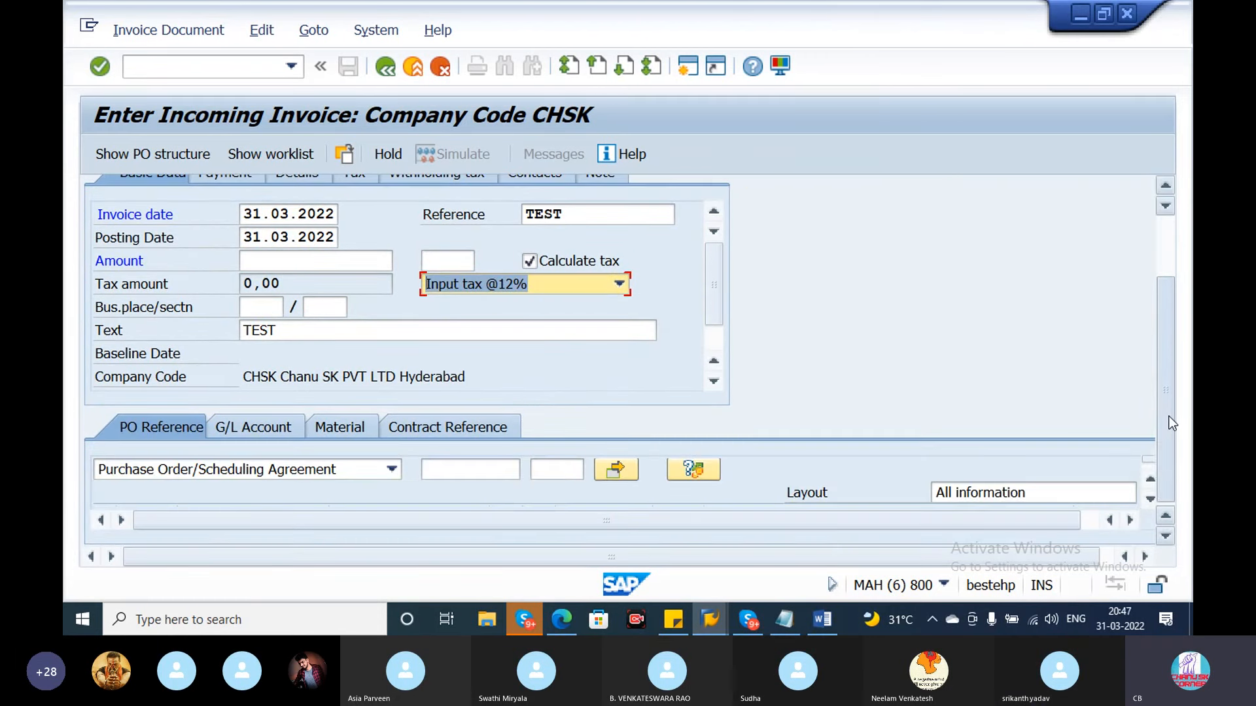
click(439, 469)
key(alt+Tab)
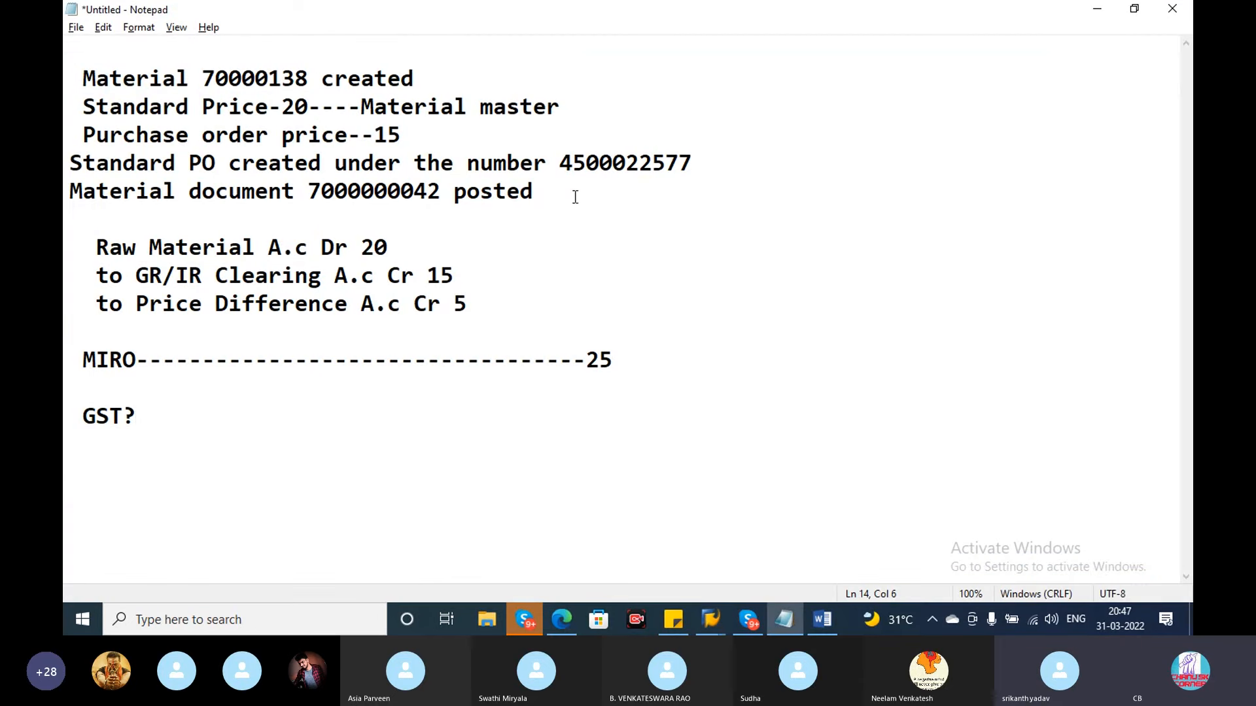
drag(560, 163, 703, 157)
key(ctrl+c)
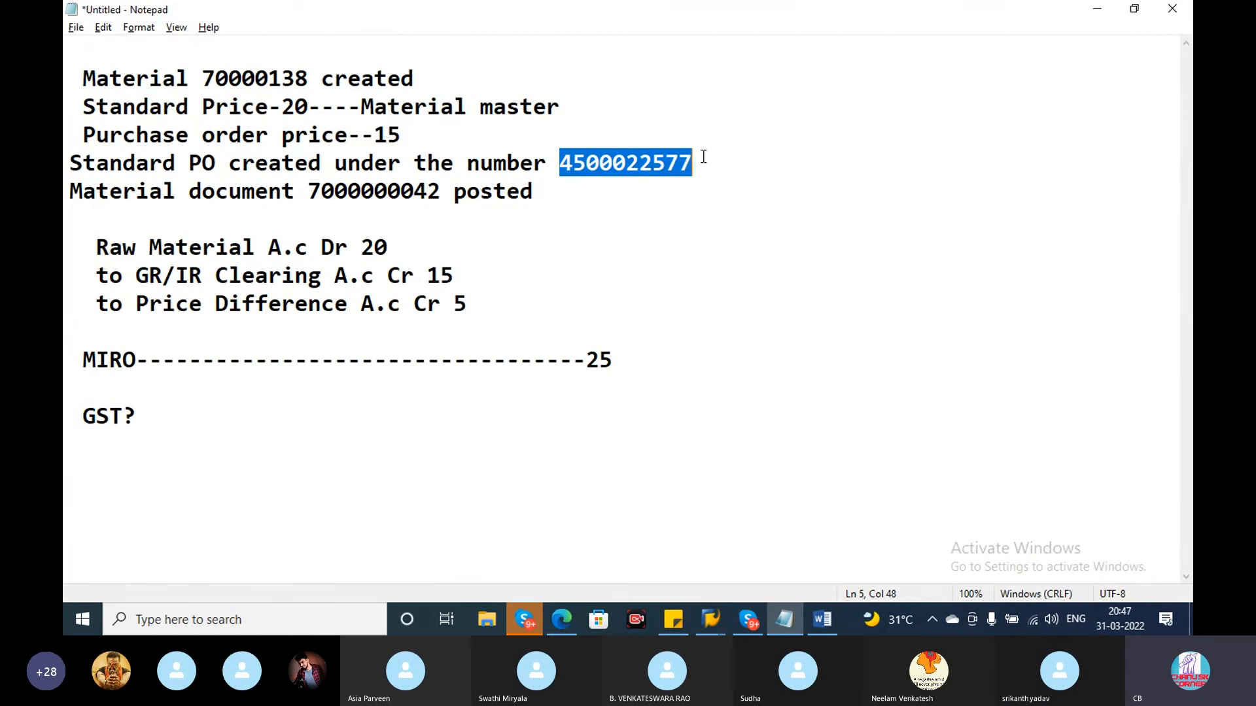
key(alt+Tab)
key(ctrl+v)
key(Return)
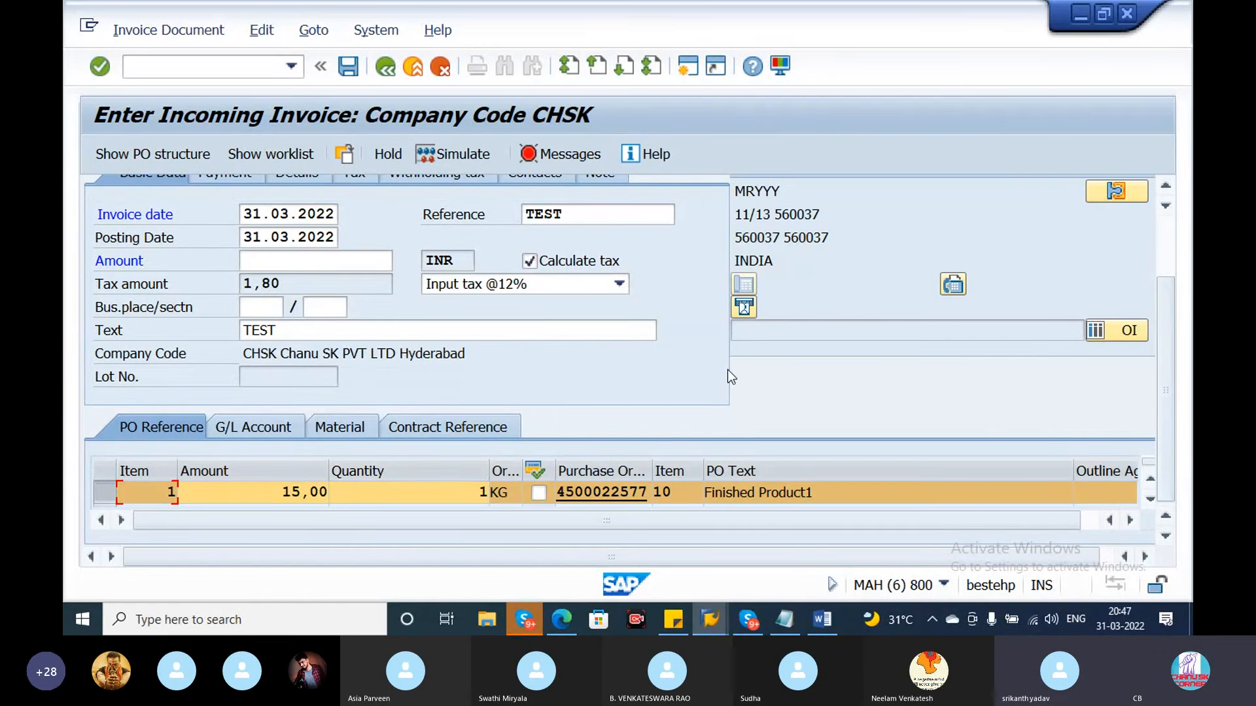
Compare the invoice item's amount with the purchase order price and the MIRO amount noted in Notepad.
double_click(296, 495)
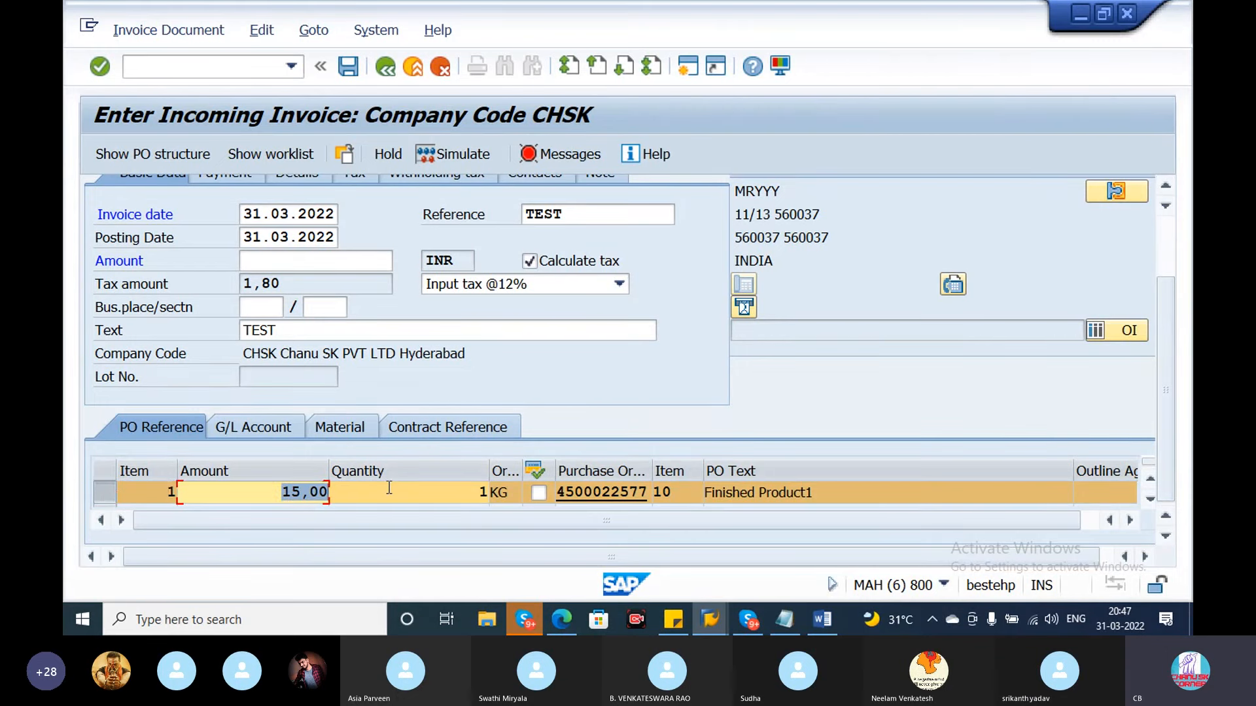
key(alt+Tab)
drag(408, 135, 375, 135)
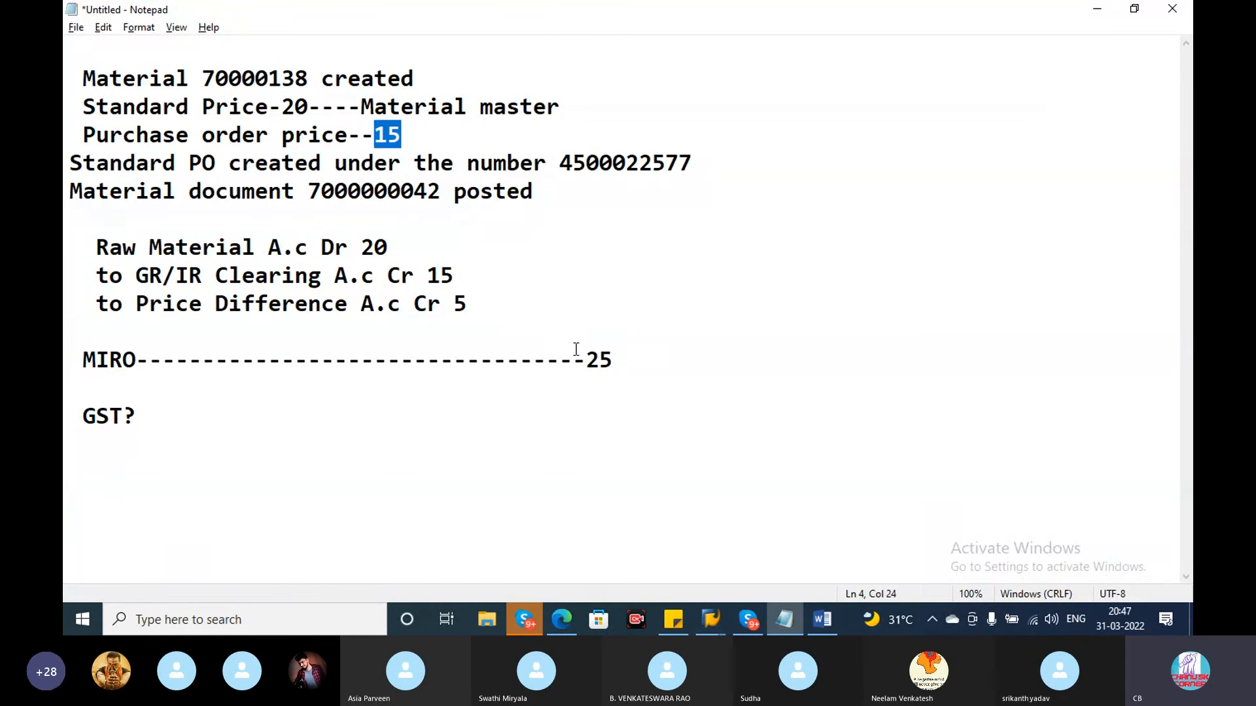
click(586, 359)
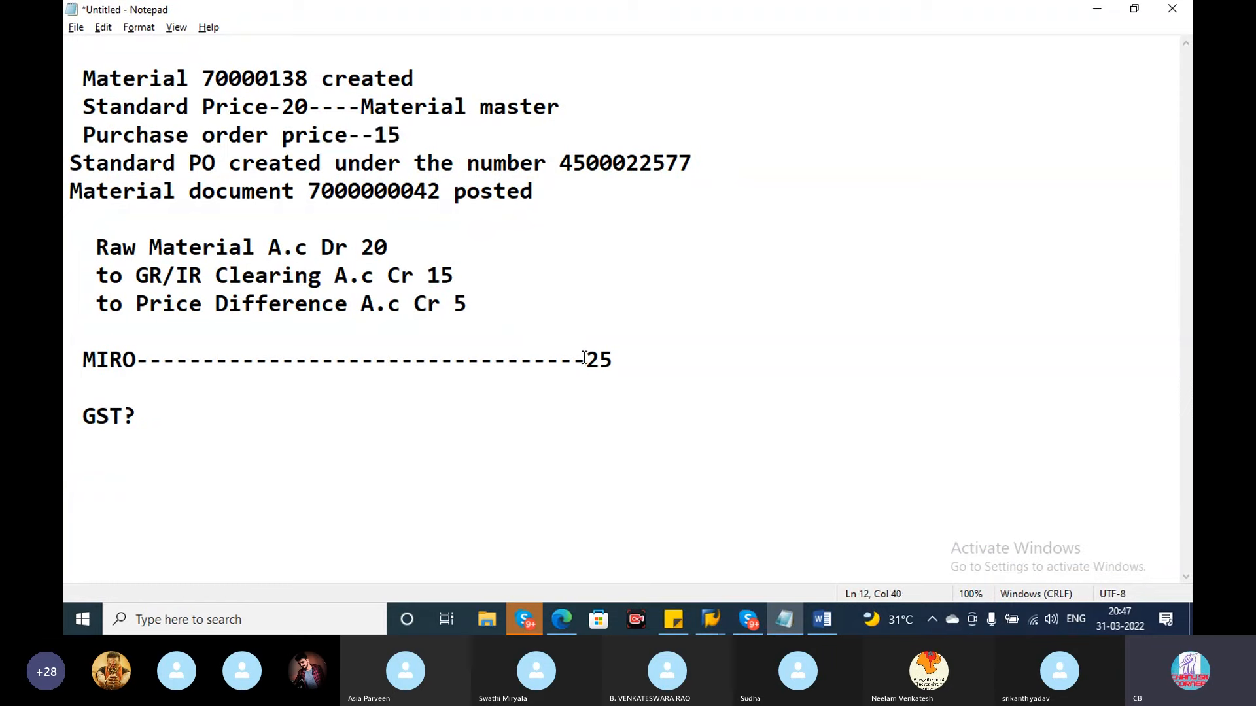
mouse_move(591, 360)
mouse_down()
mouse_move(698, 344)
mouse_move(589, 359)
mouse_up()
key(alt+Tab)
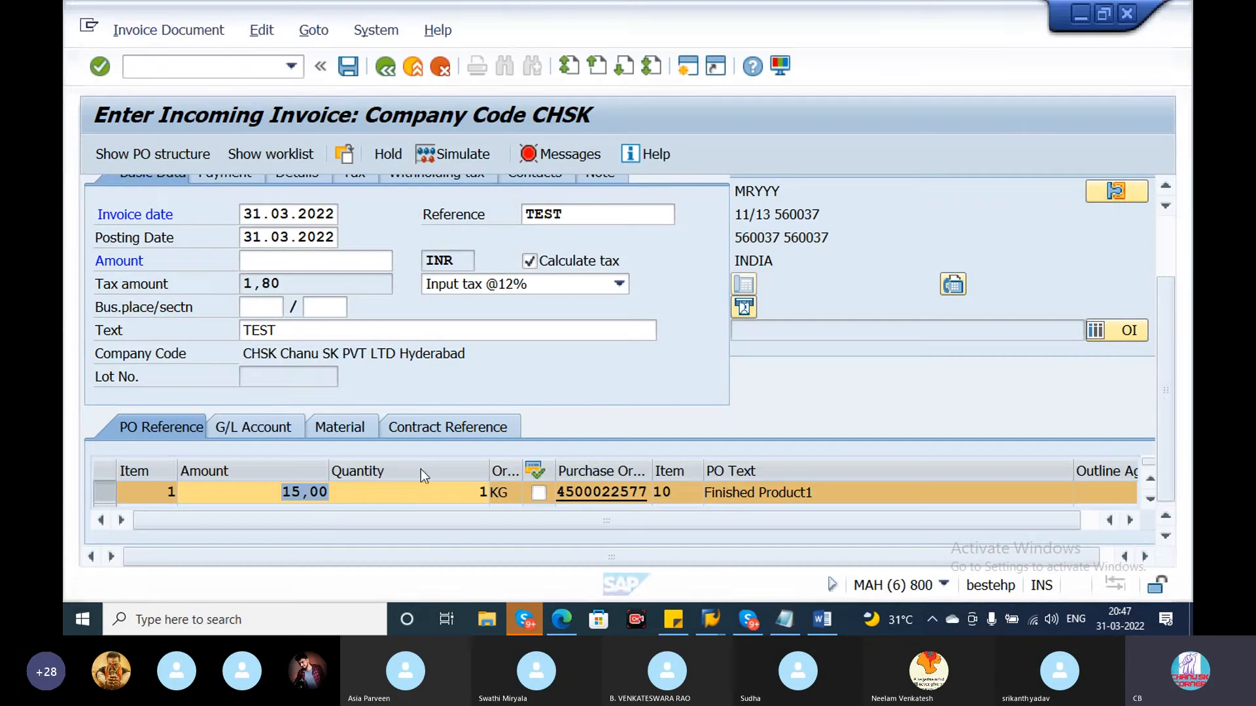
Set the amount of the invoice's purchase order item to 25.
click(325, 491)
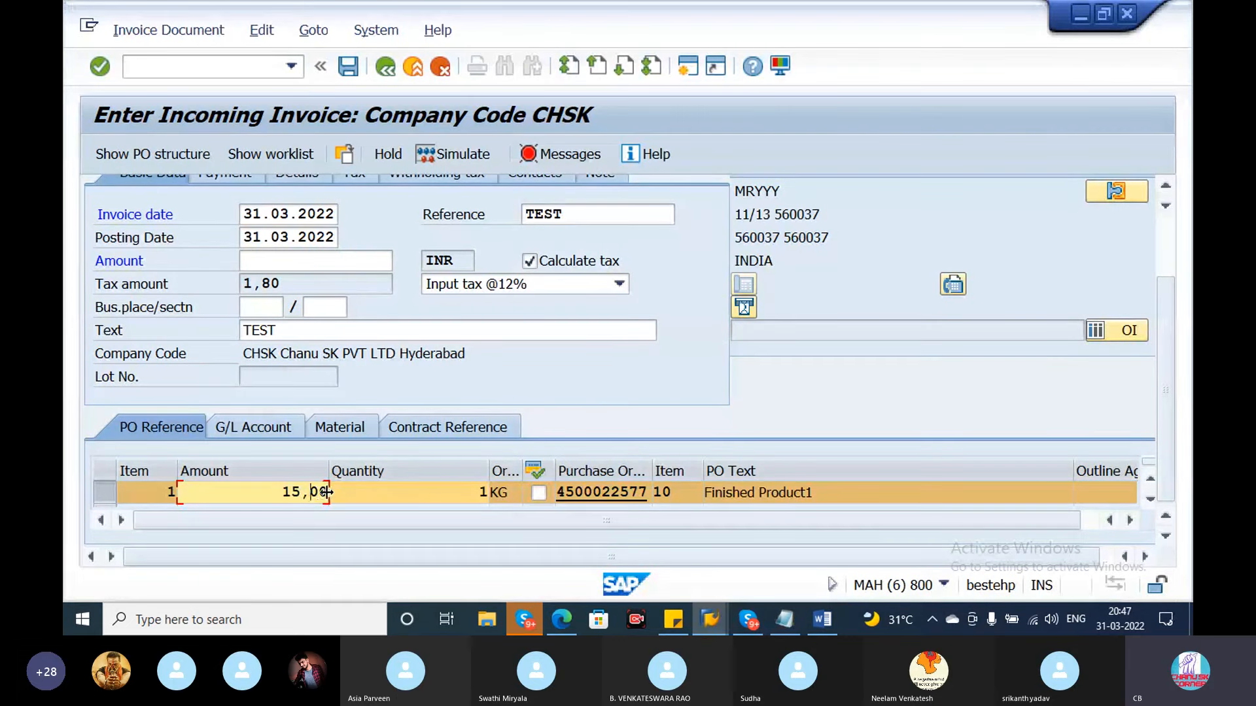
key(BackSpace)
key(BackSpace)
key(BackSpace)
key(BackSpace)
text(25)
key(Return)
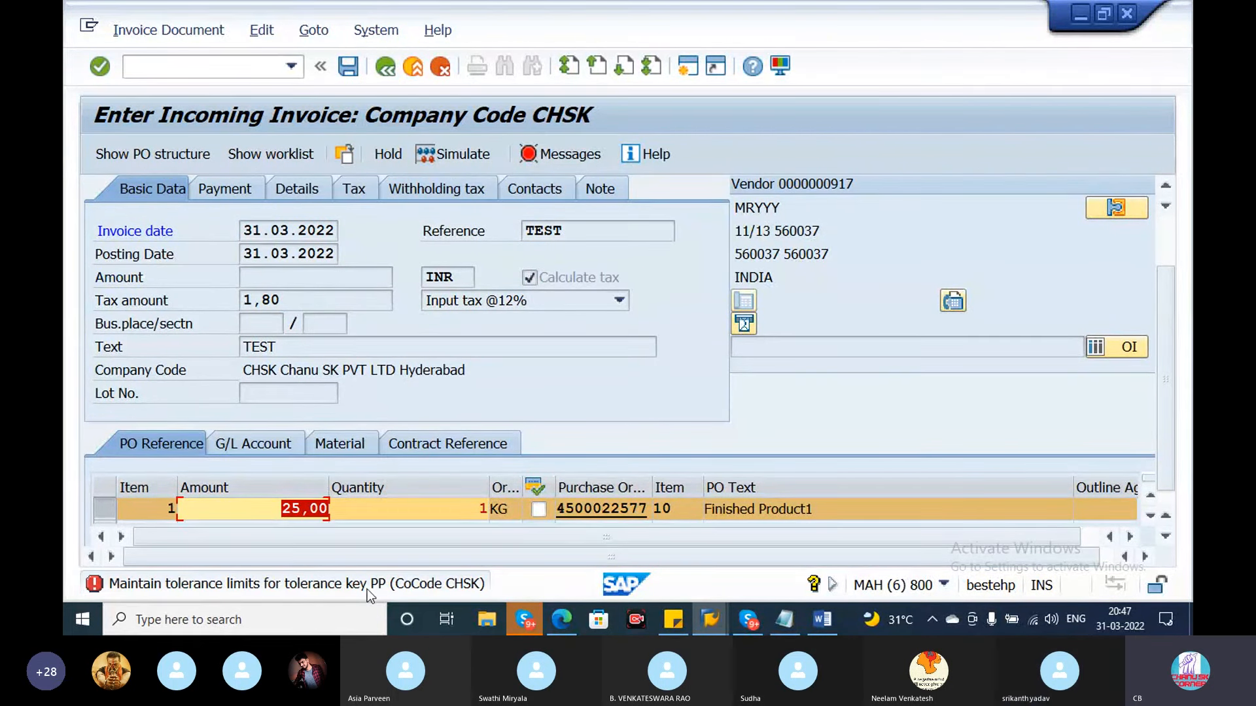
Open the detailed help for the status message and highlight the tolerance key and company code in its heading.
click(368, 585)
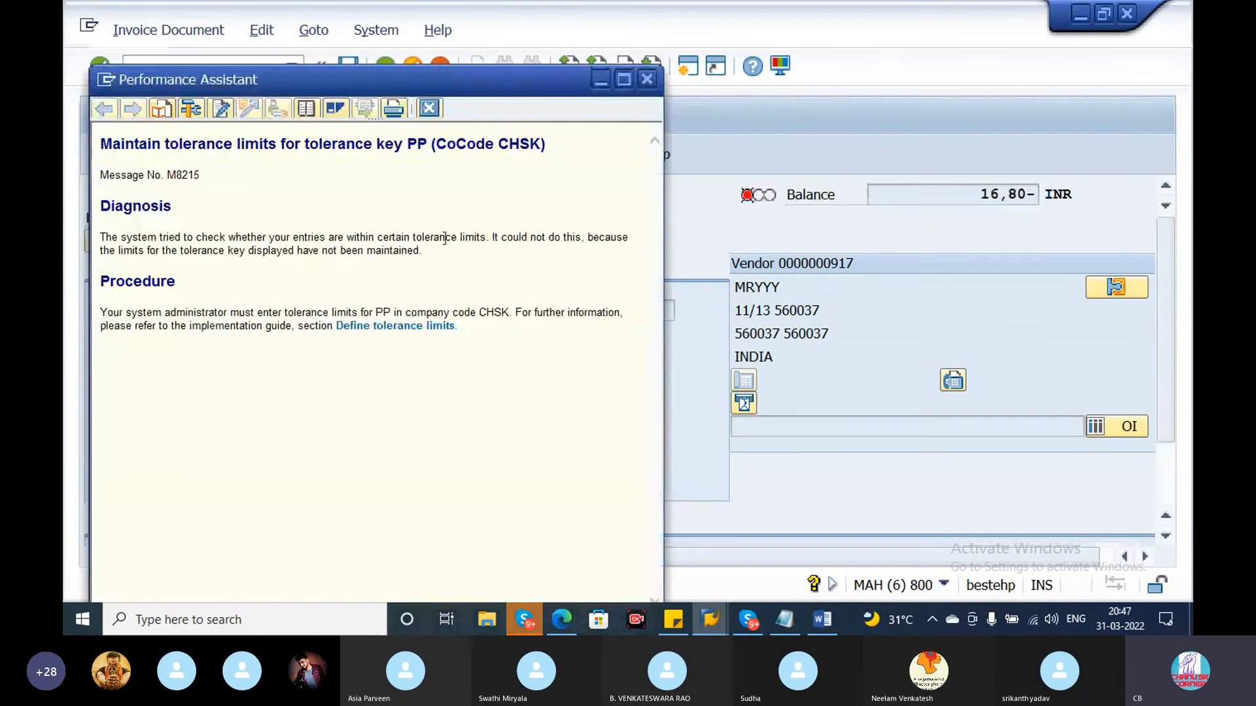
drag(425, 146, 391, 145)
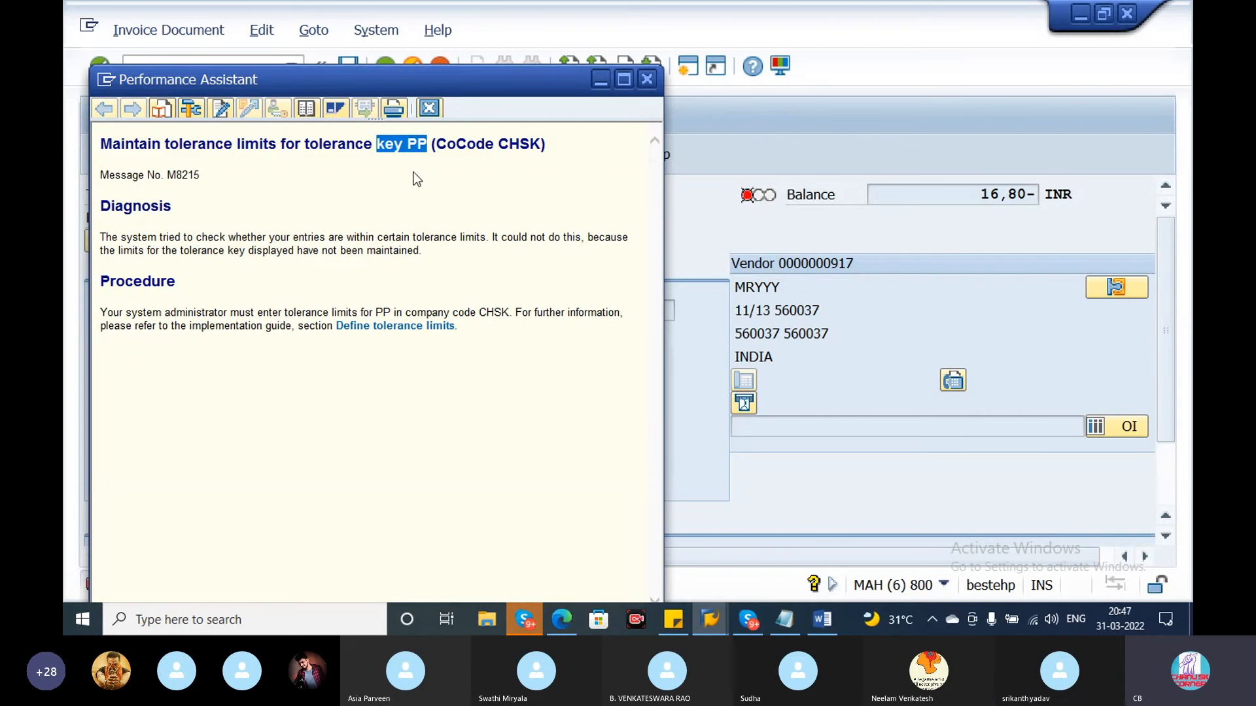
click(361, 157)
drag(379, 146, 513, 183)
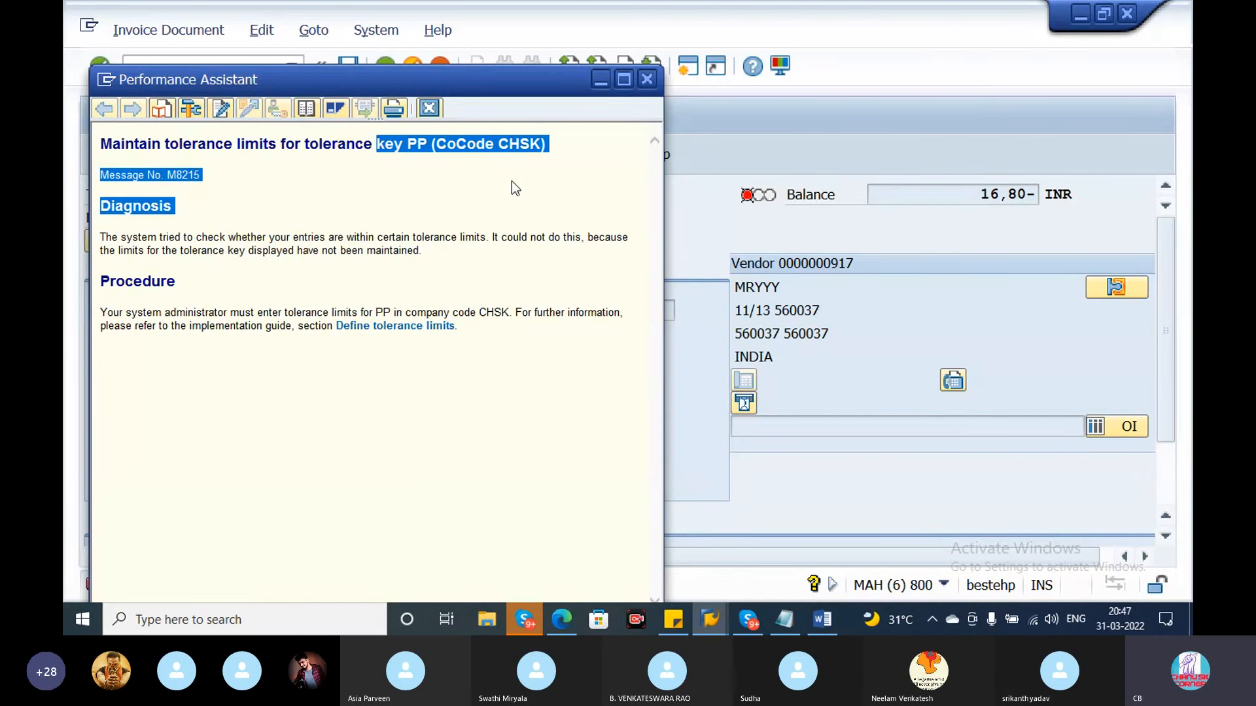
Follow the help's link to Set Tolerance Limits and copy company code 0005's PP price variance entry to company code CHSK.
click(423, 330)
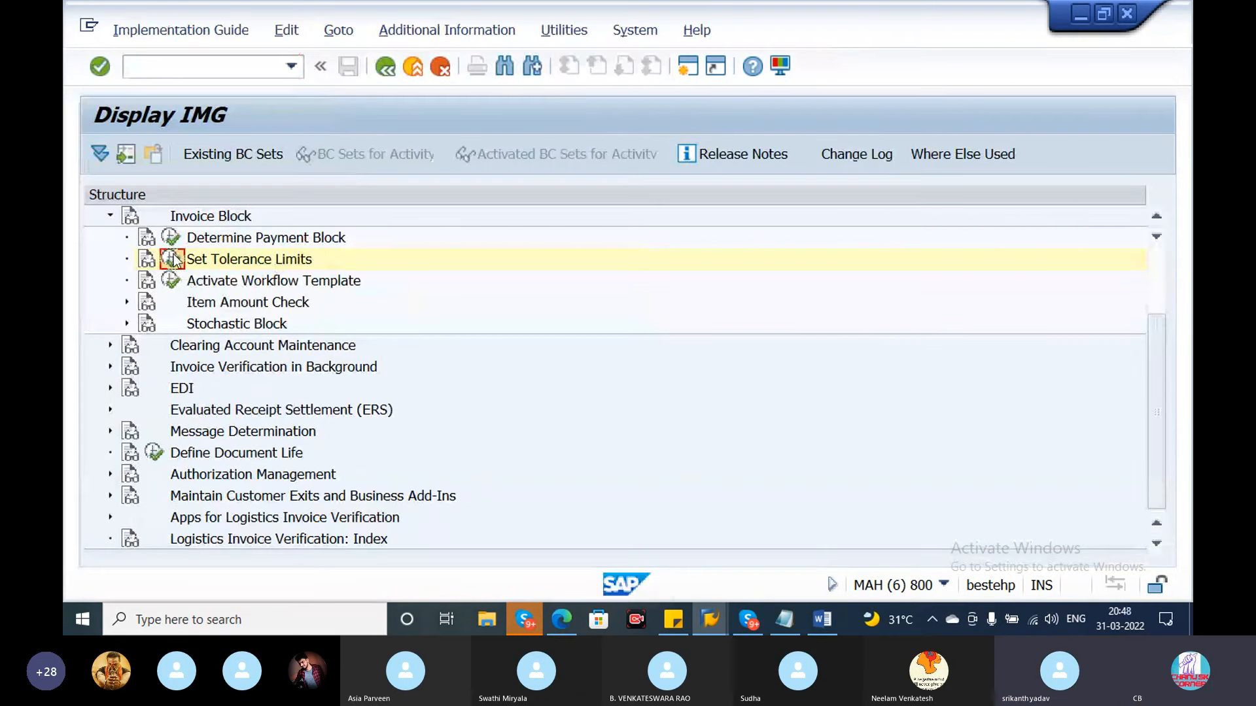
click(172, 260)
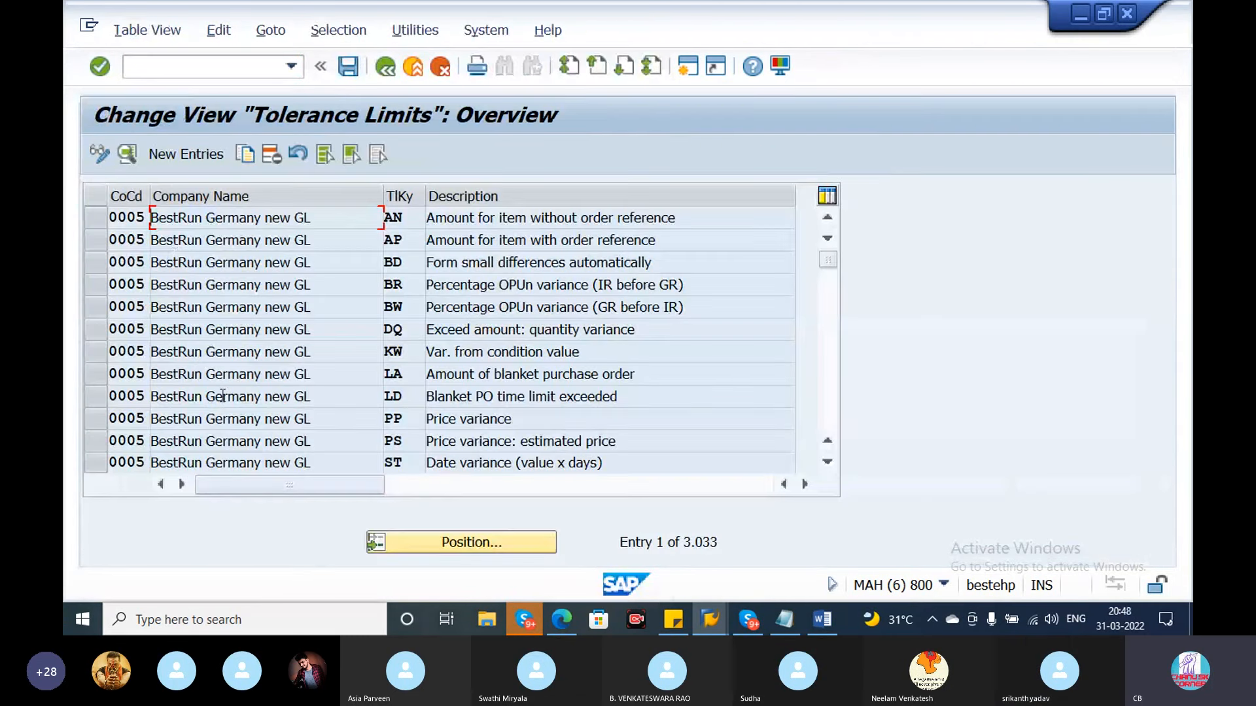
drag(512, 418, 356, 428)
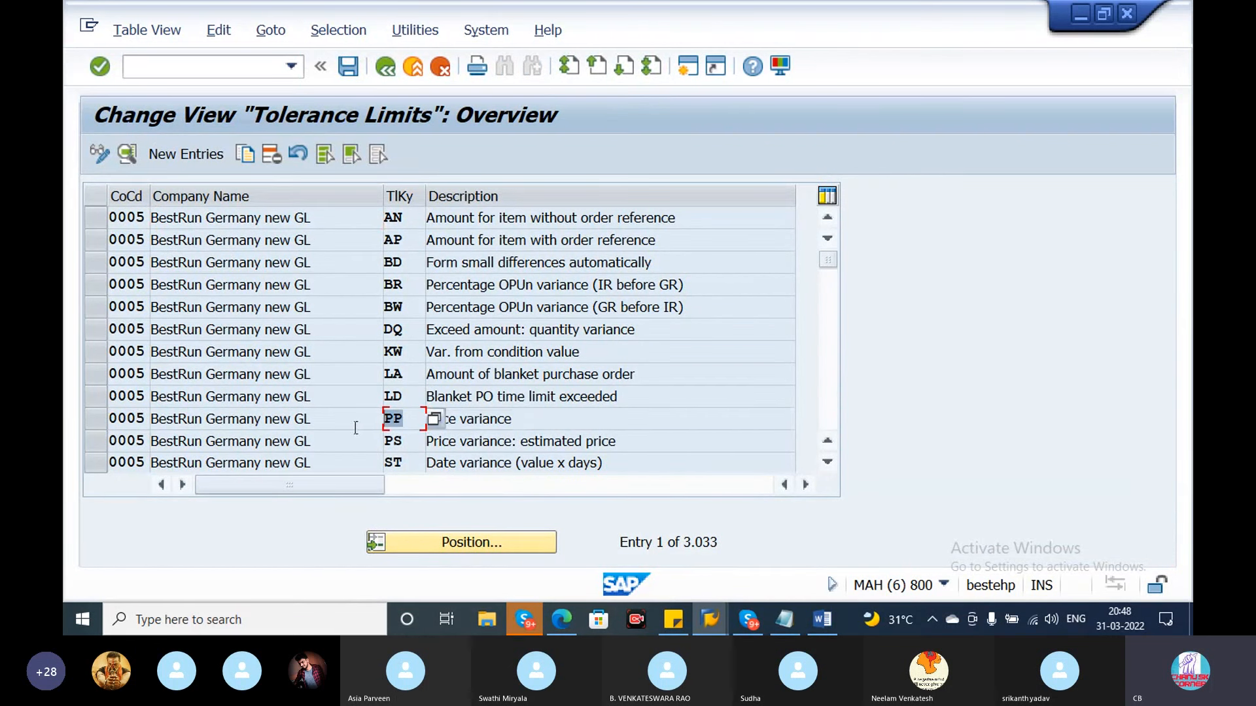
click(91, 419)
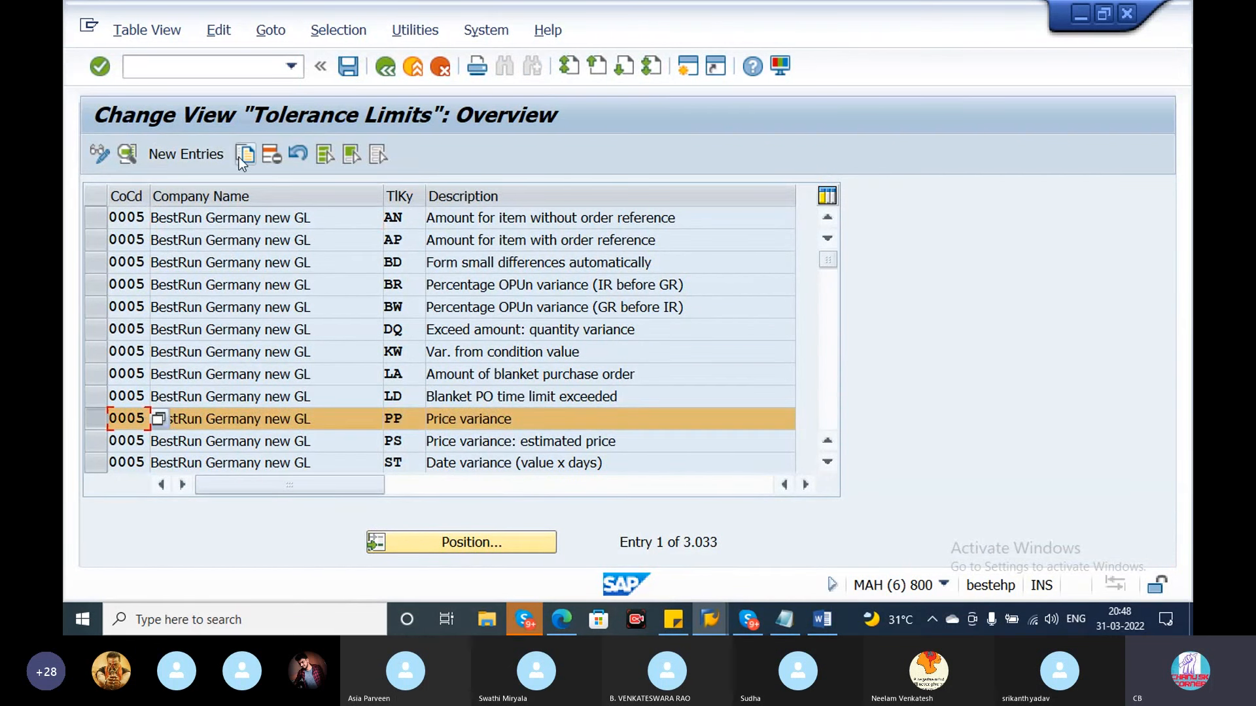
key(F2)
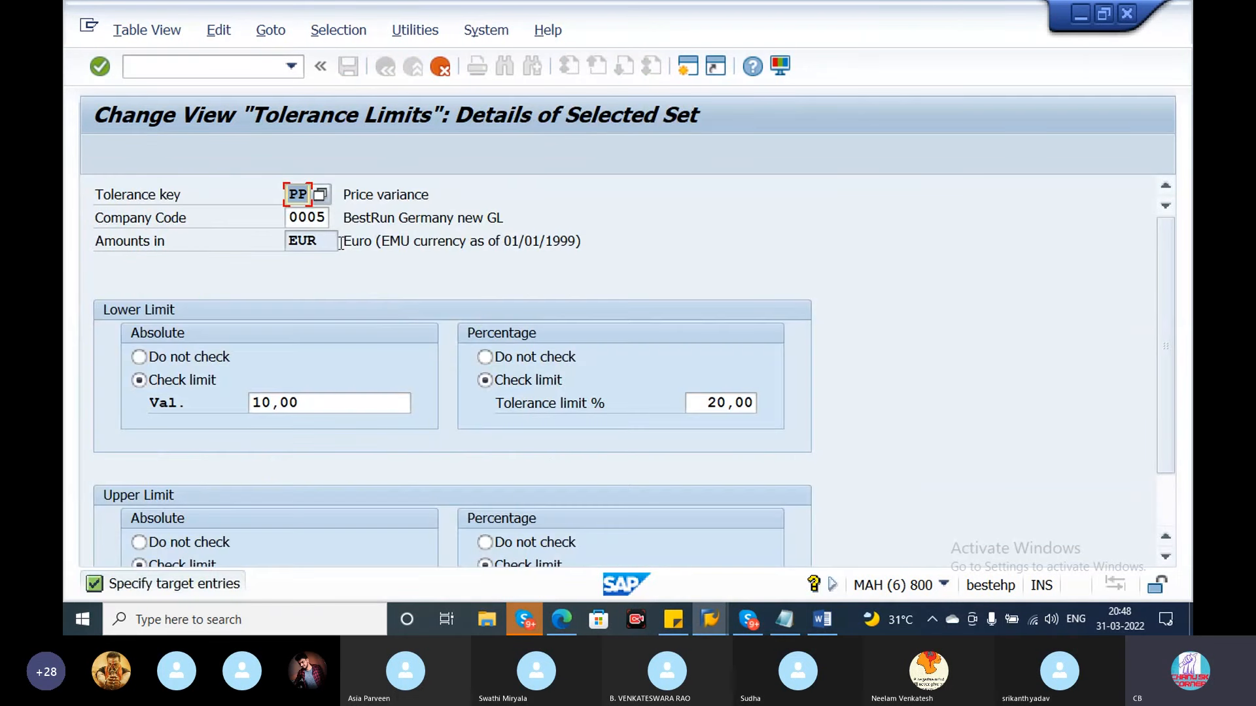
drag(330, 223, 261, 228)
text(CHSK)
key(Return)
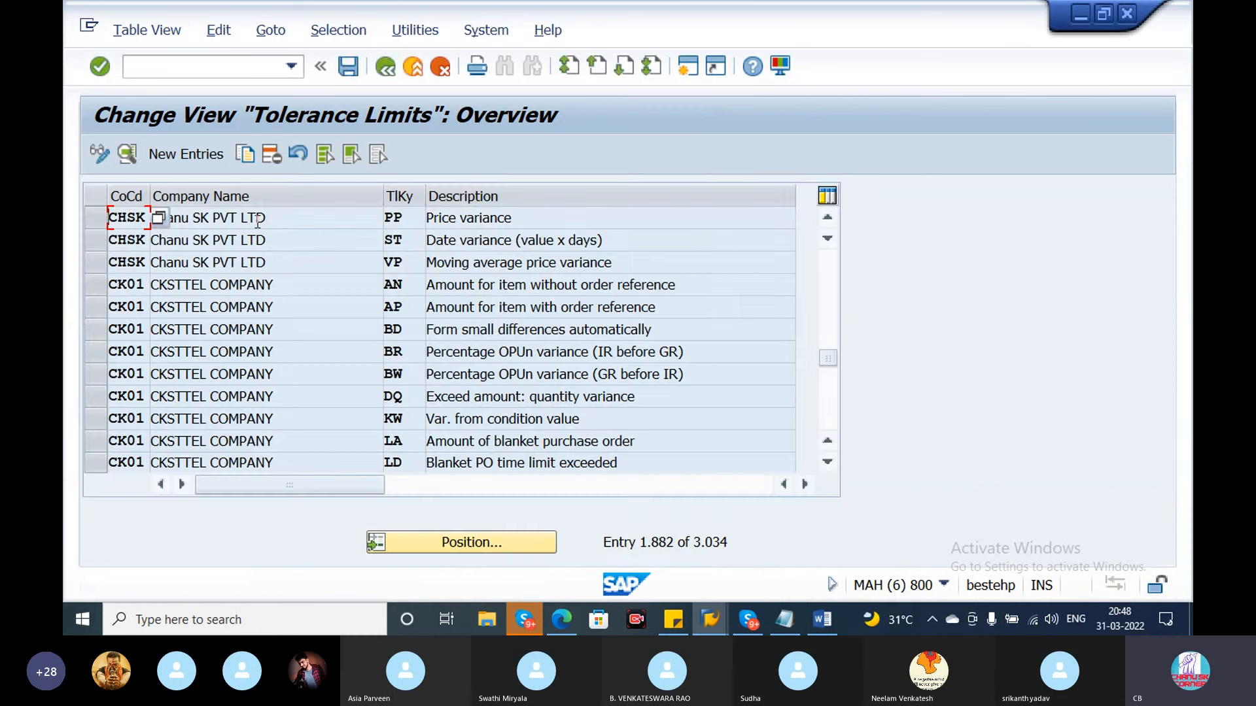
Open the PP tolerance entry of company code CHSK and review its lower and upper absolute and percentage limits.
double_click(221, 217)
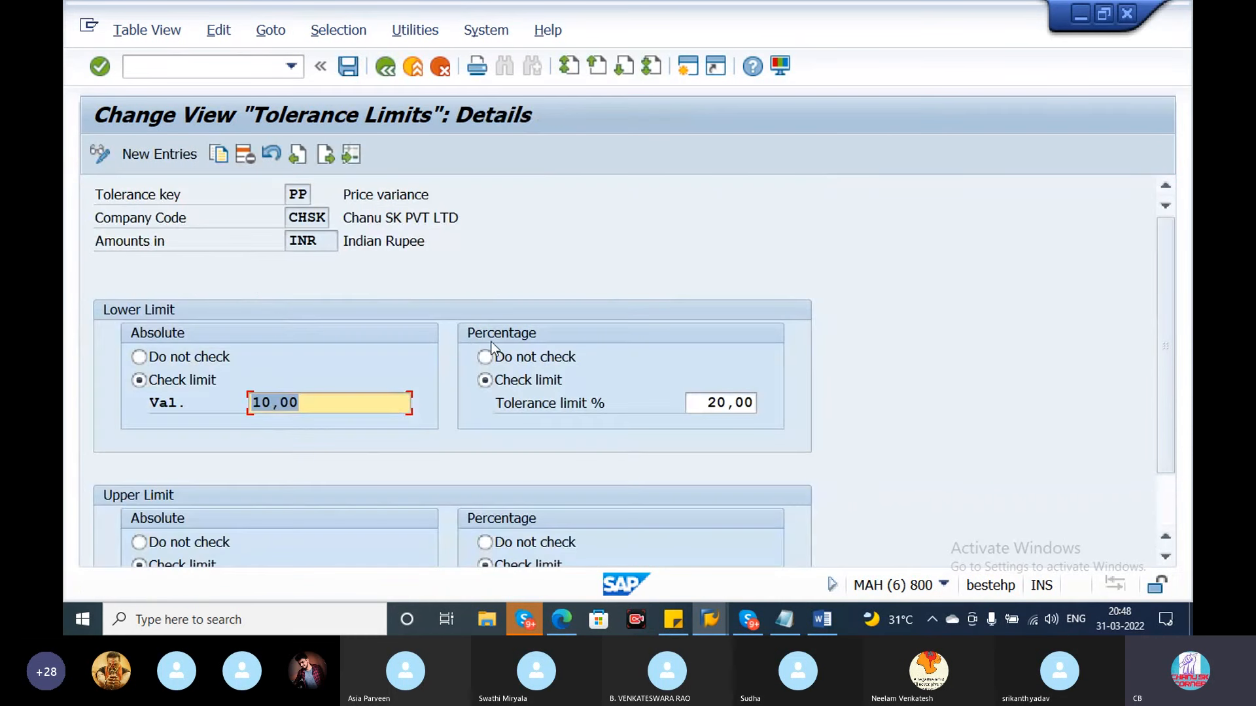
drag(1168, 363, 1171, 434)
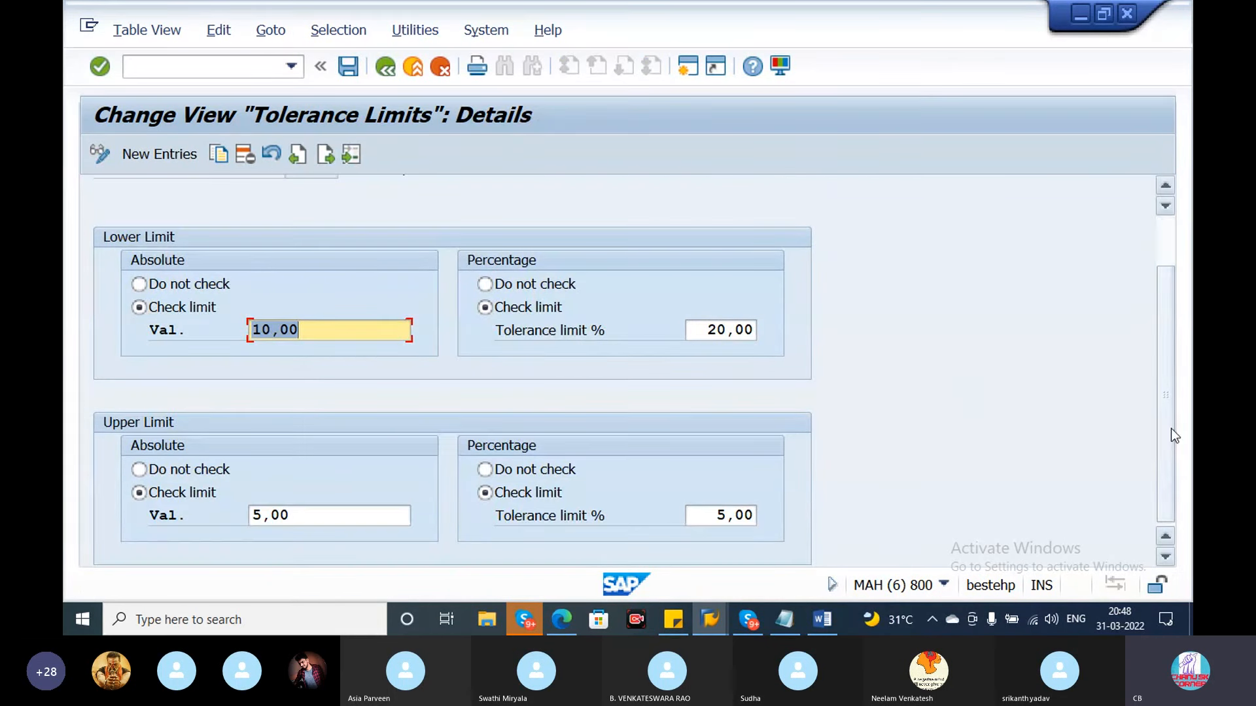
click(708, 522)
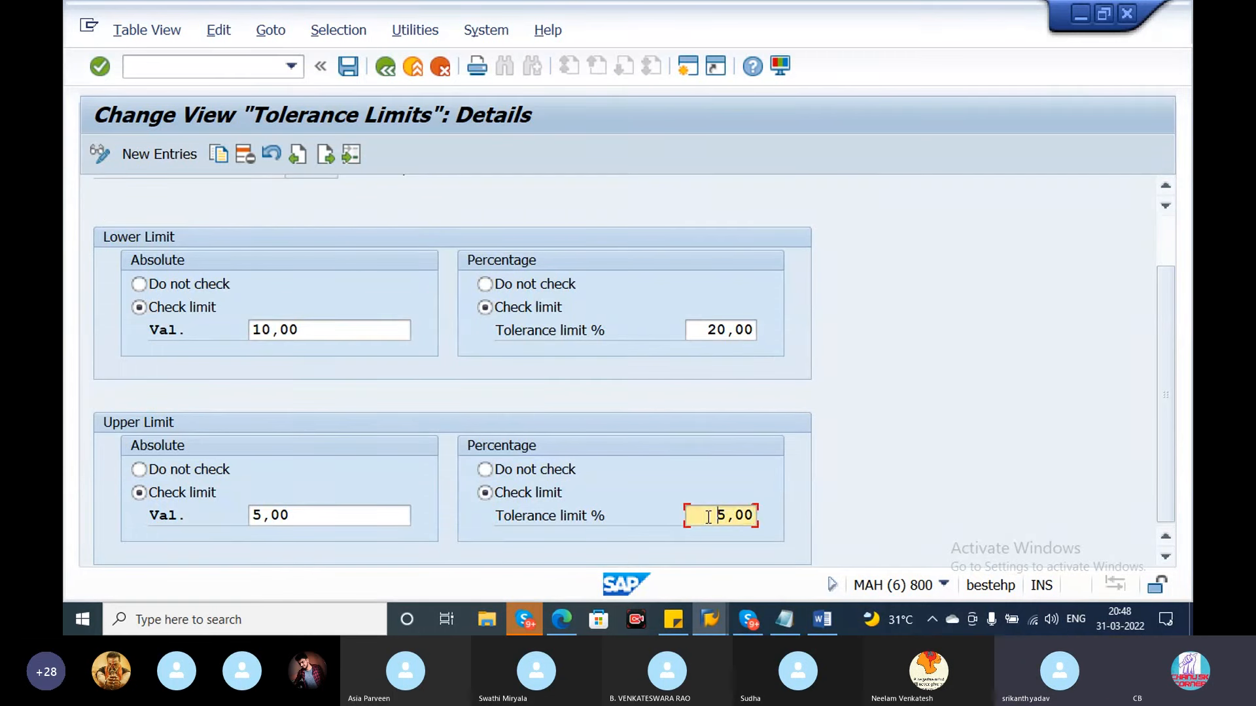
click(704, 333)
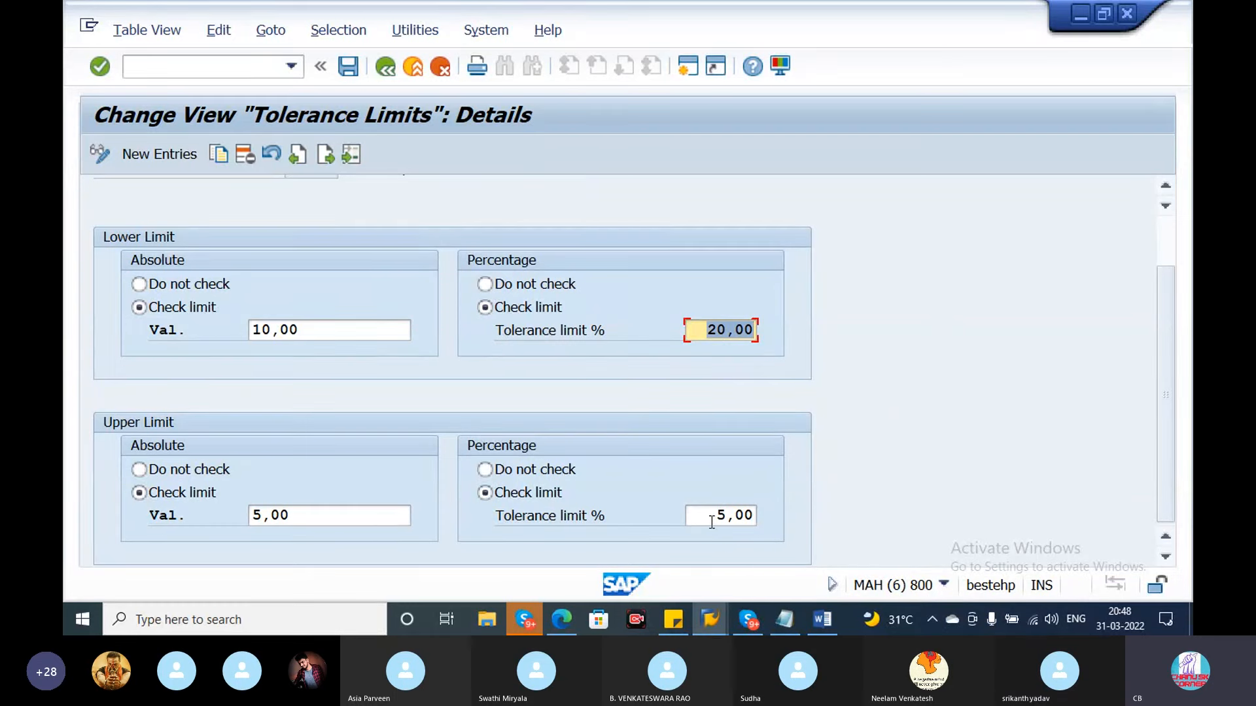
click(160, 325)
click(256, 515)
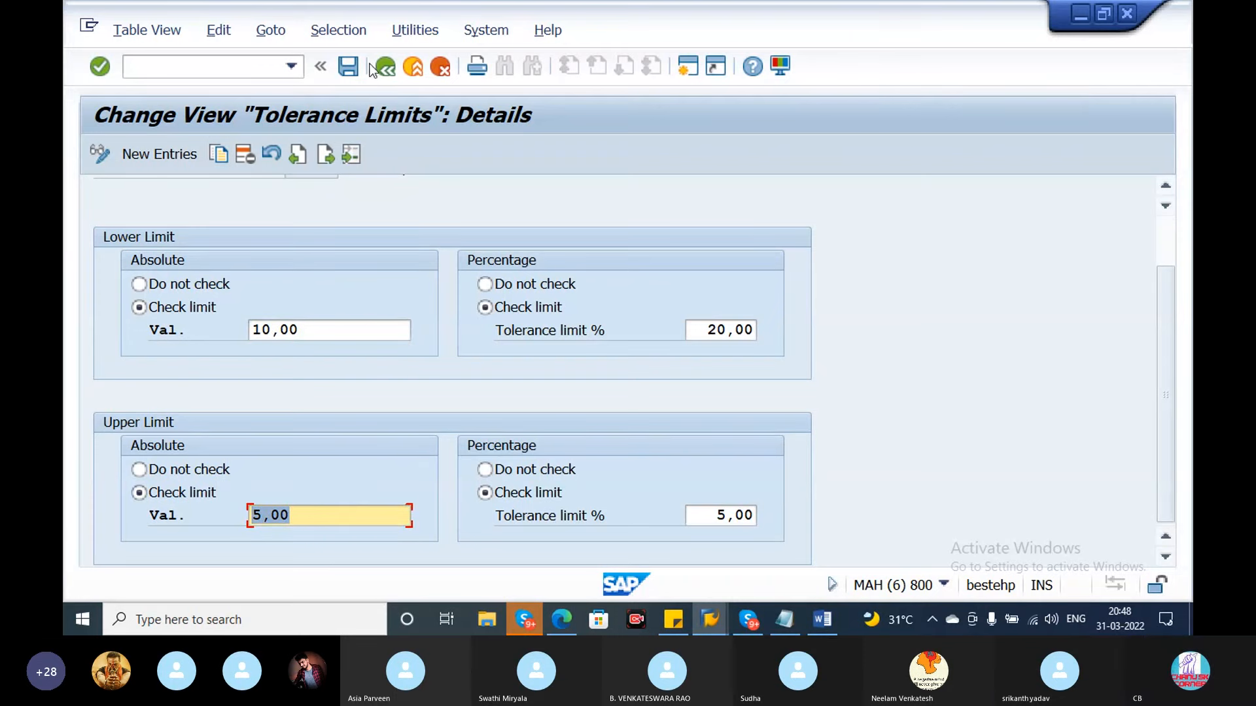
Save the new tolerance limits under the proposed customizing request and return to the incoming invoice.
click(349, 67)
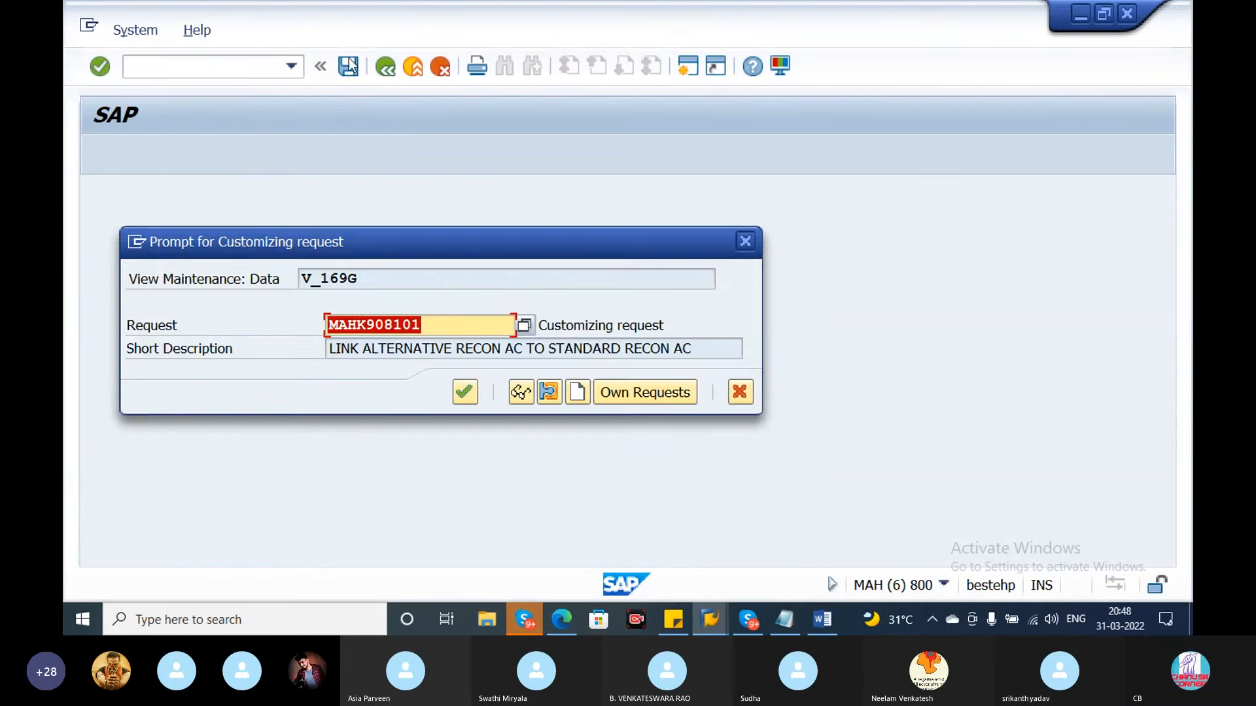
click(464, 393)
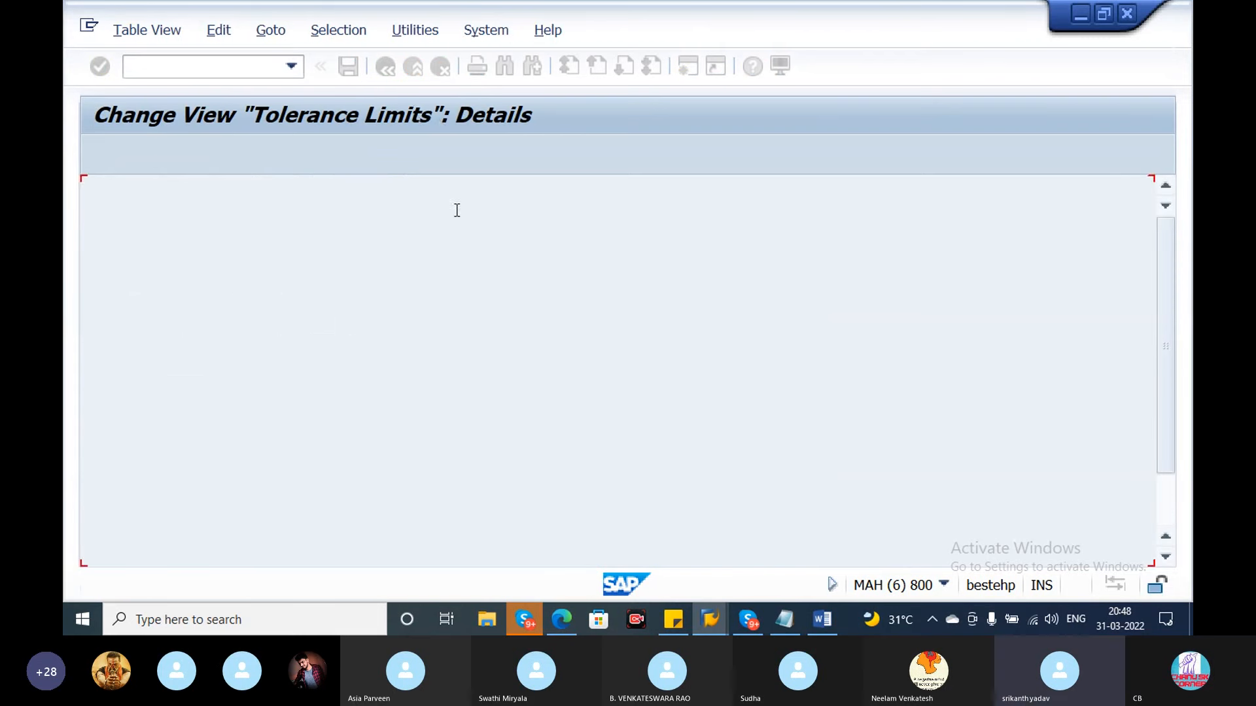
click(390, 69)
click(390, 69)
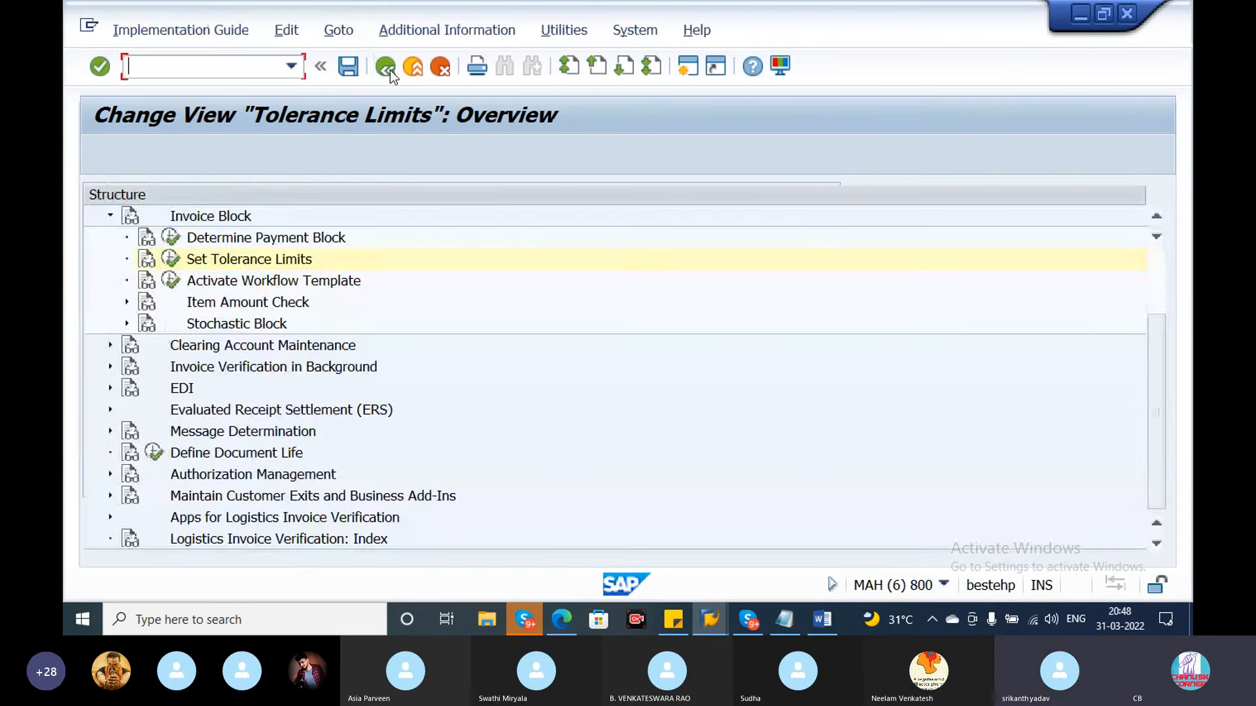
click(390, 69)
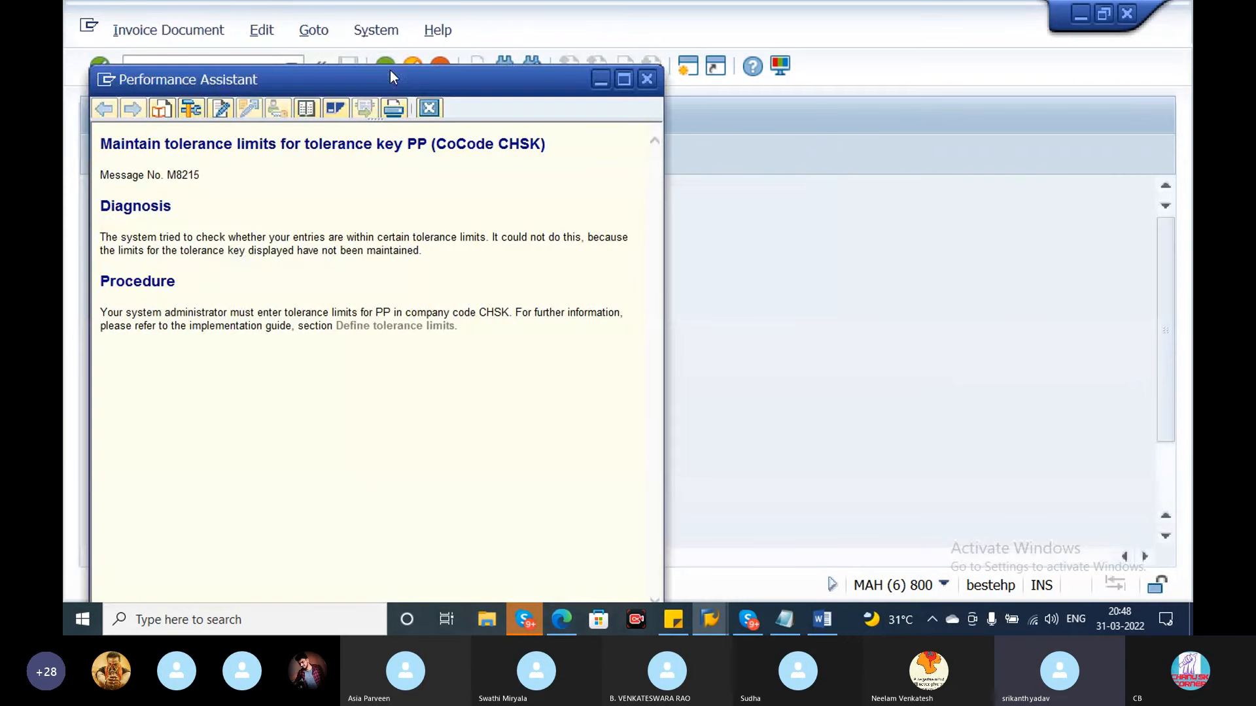
Close the message's detailed help and try to confirm the invoice item again.
drag(377, 144, 532, 186)
click(429, 108)
key(Return)
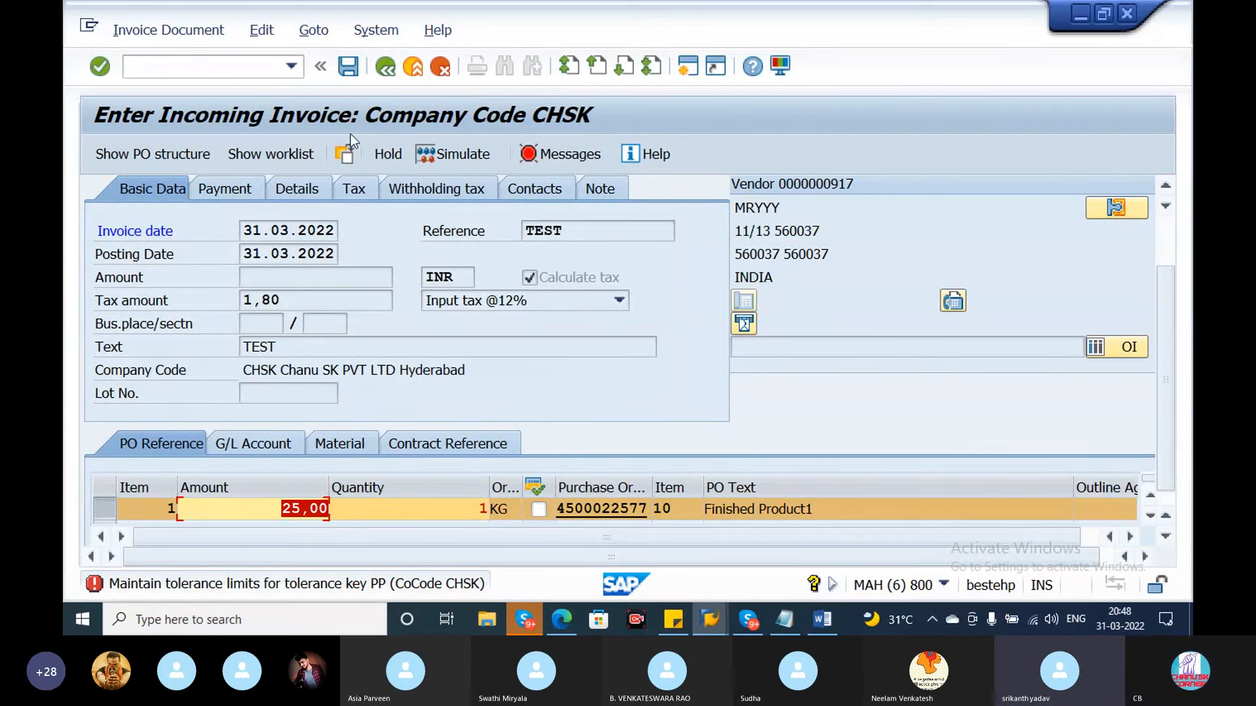
Discard the current invoice and restart the MIRO transaction with a blank incoming invoice.
click(223, 66)
text(/)
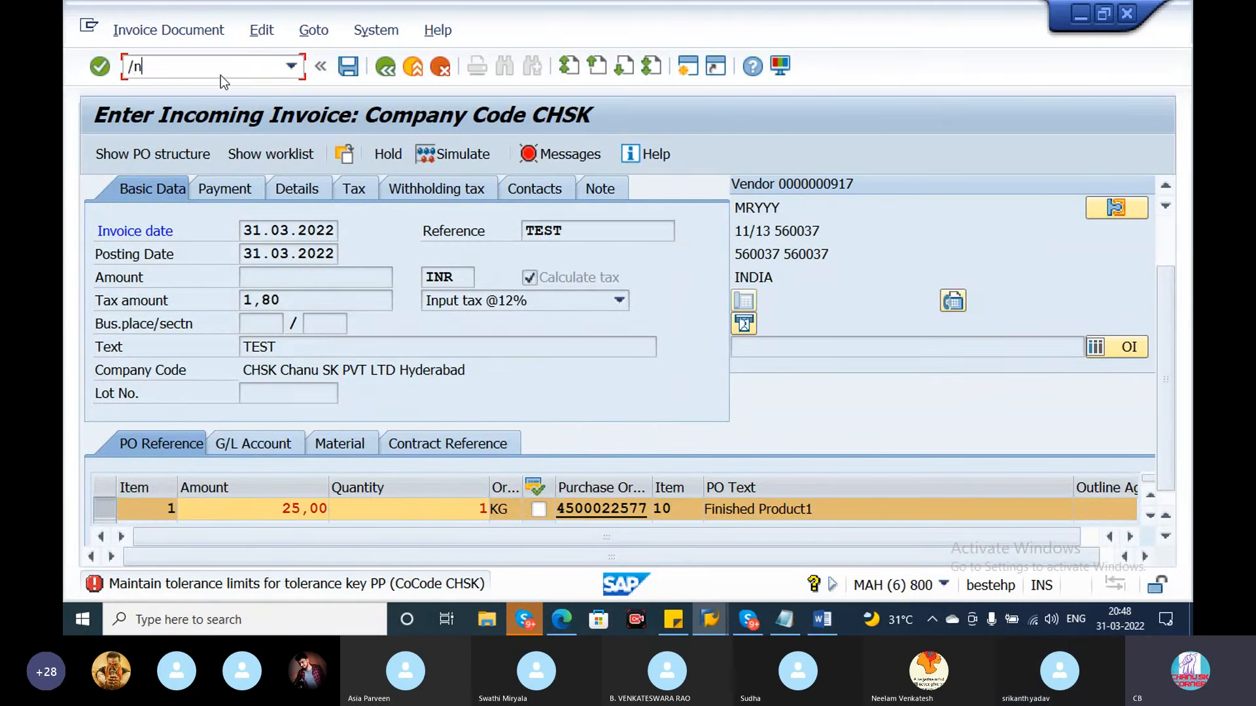
text(n)
key(Return)
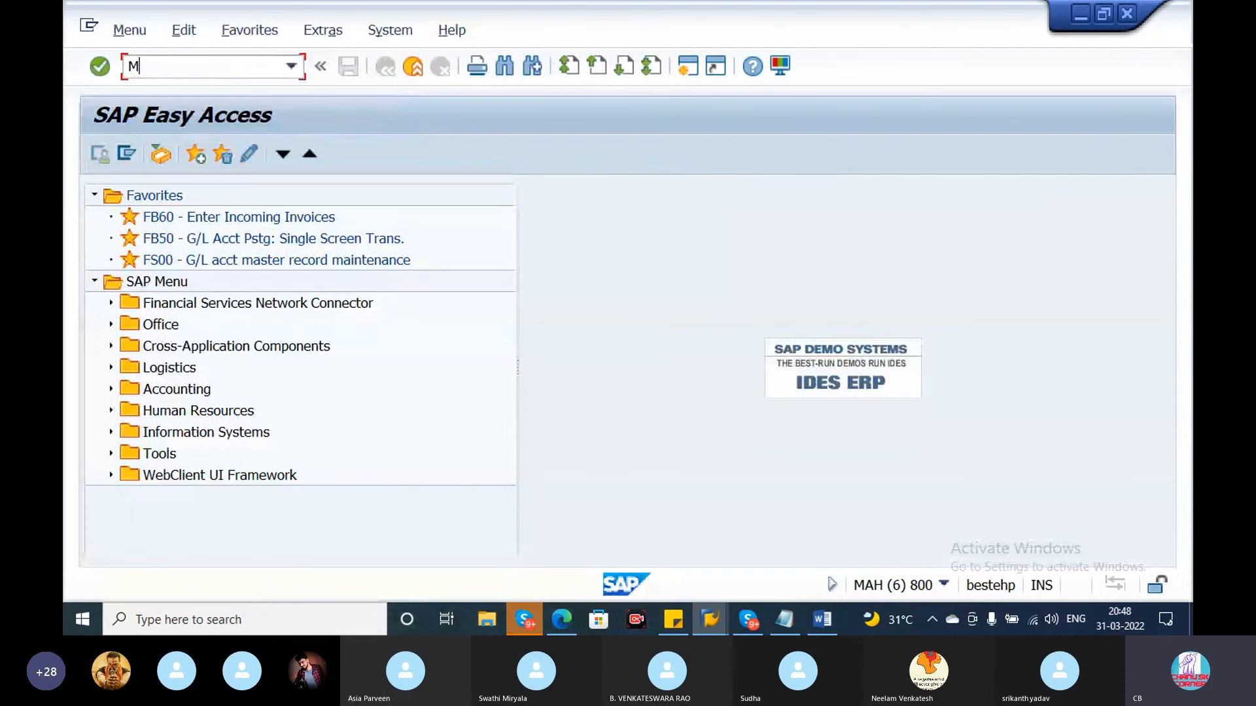
key(Return)
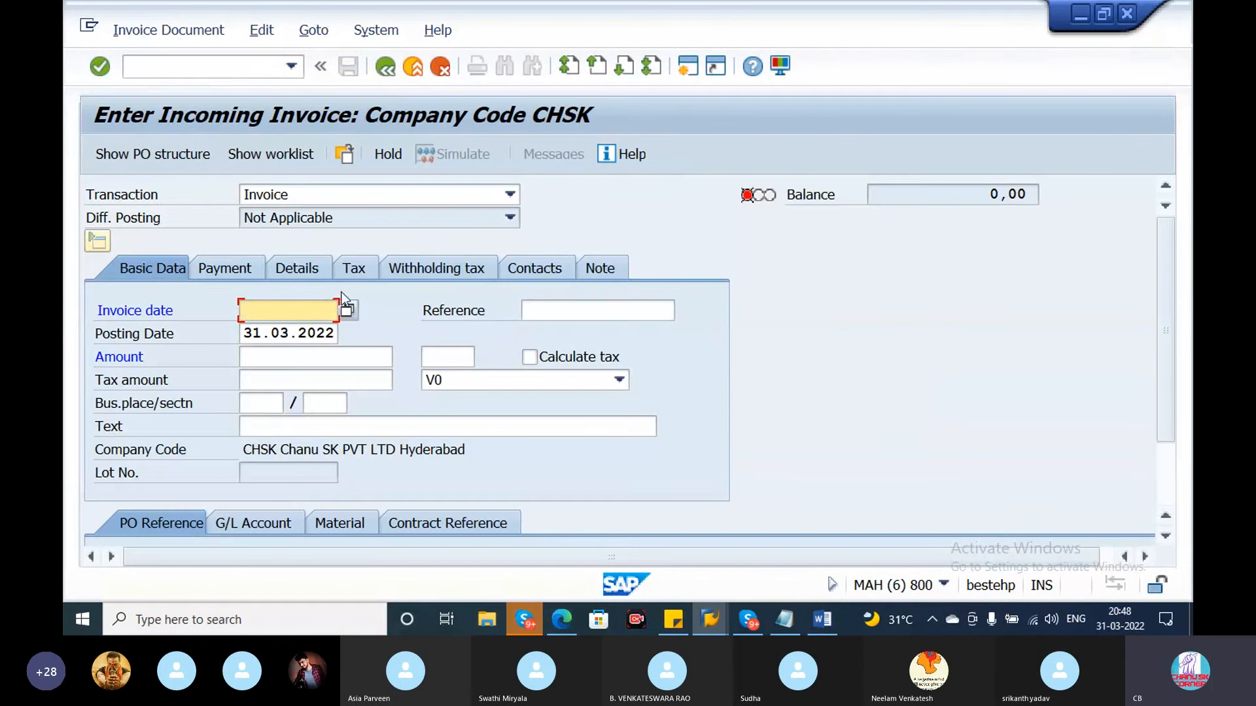
Copy the posting date 31.03.2022 into the invoice date and set the reference to TEST4.
key(Tab)
key(ctrl+c)
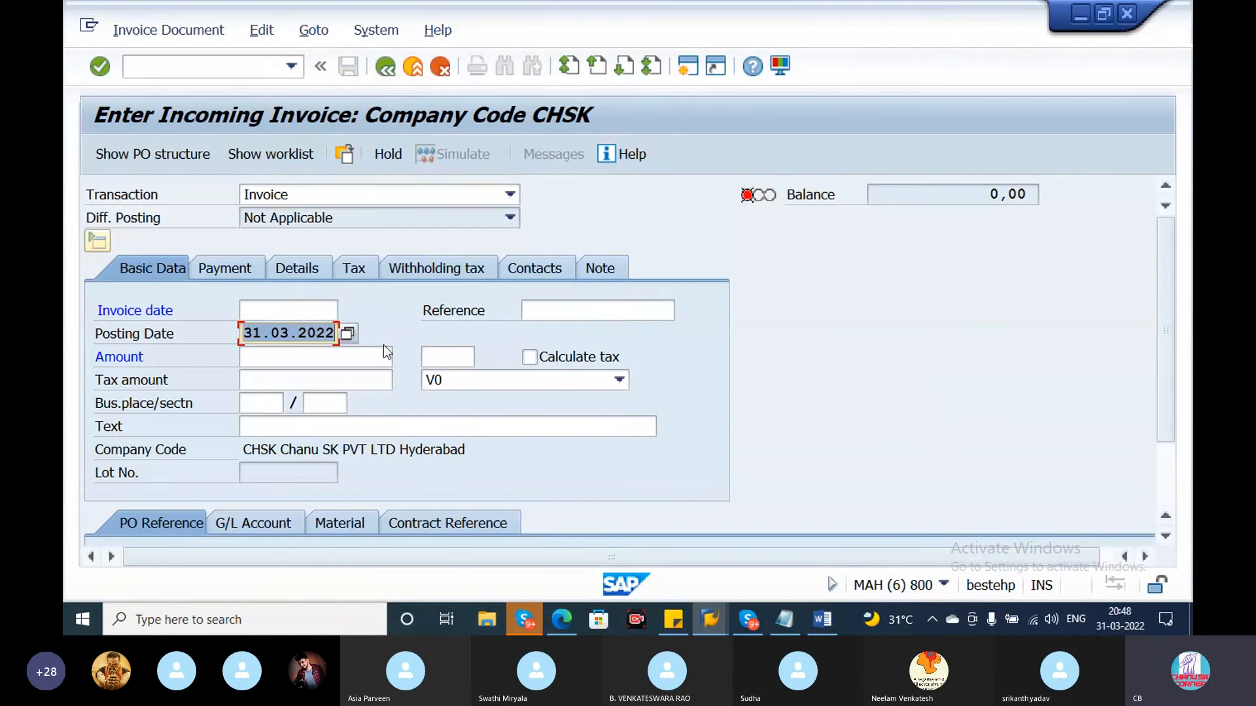
click(291, 314)
key(ctrl+v)
click(555, 314)
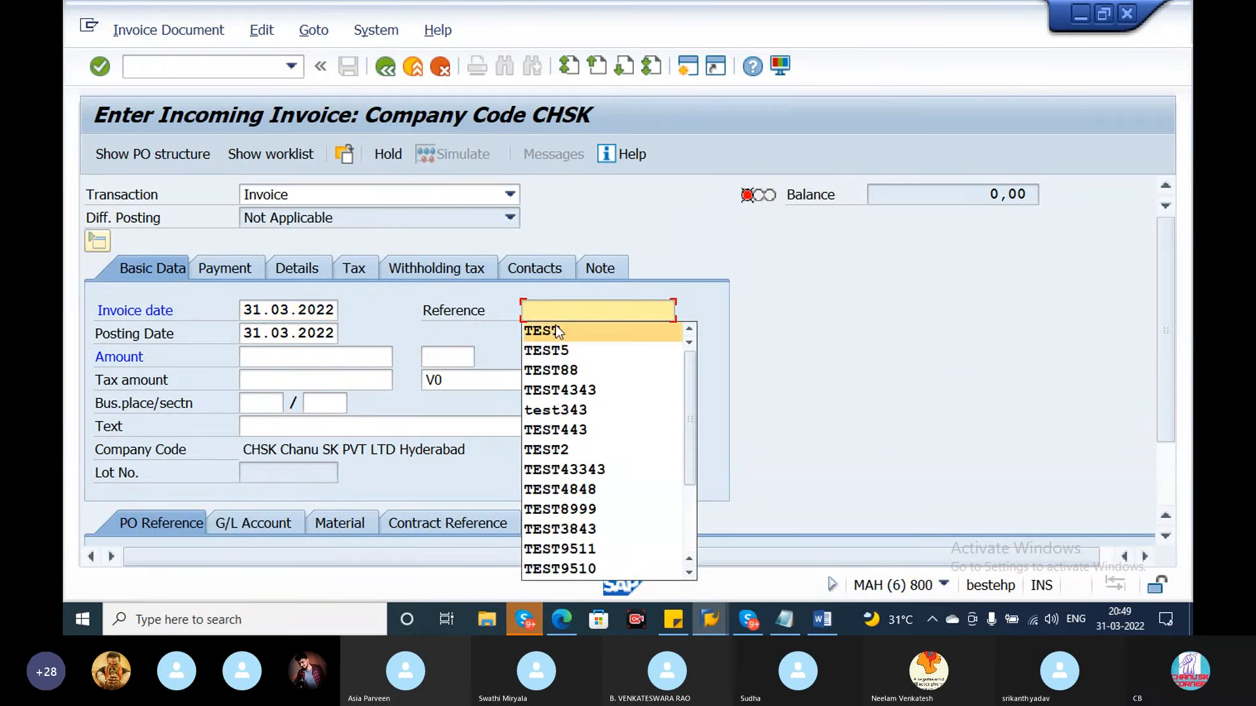
click(556, 325)
text(4)
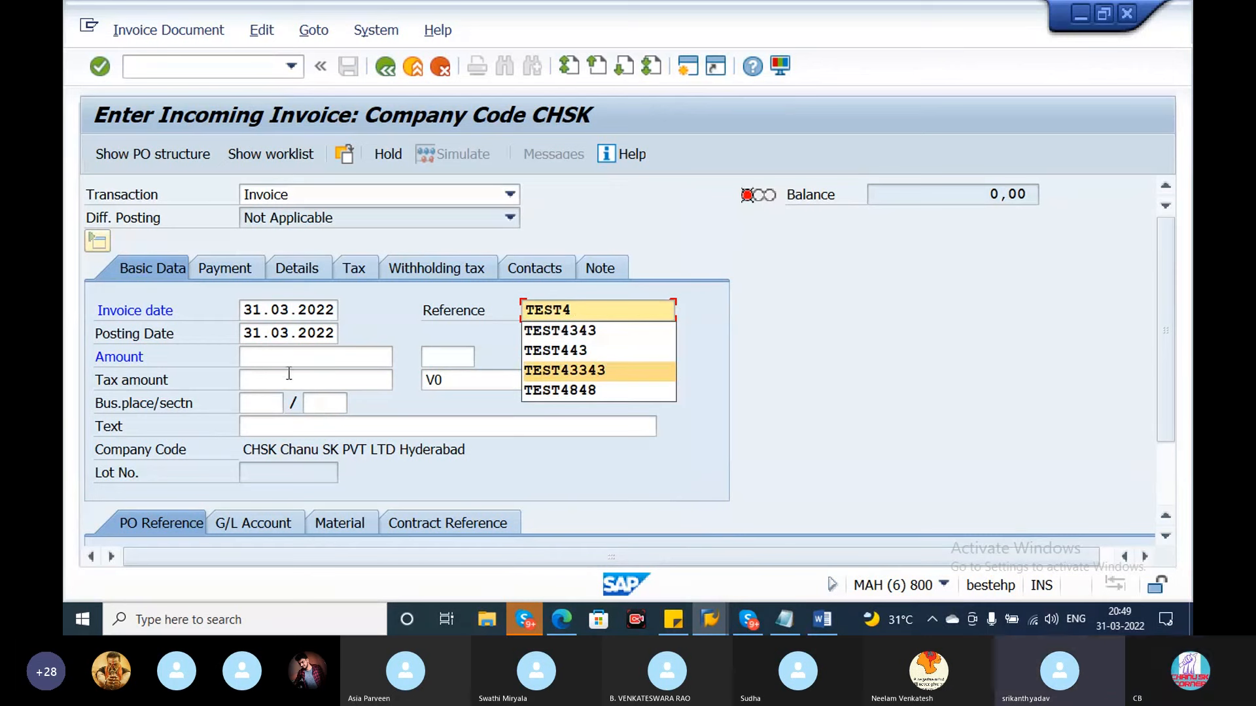
click(286, 365)
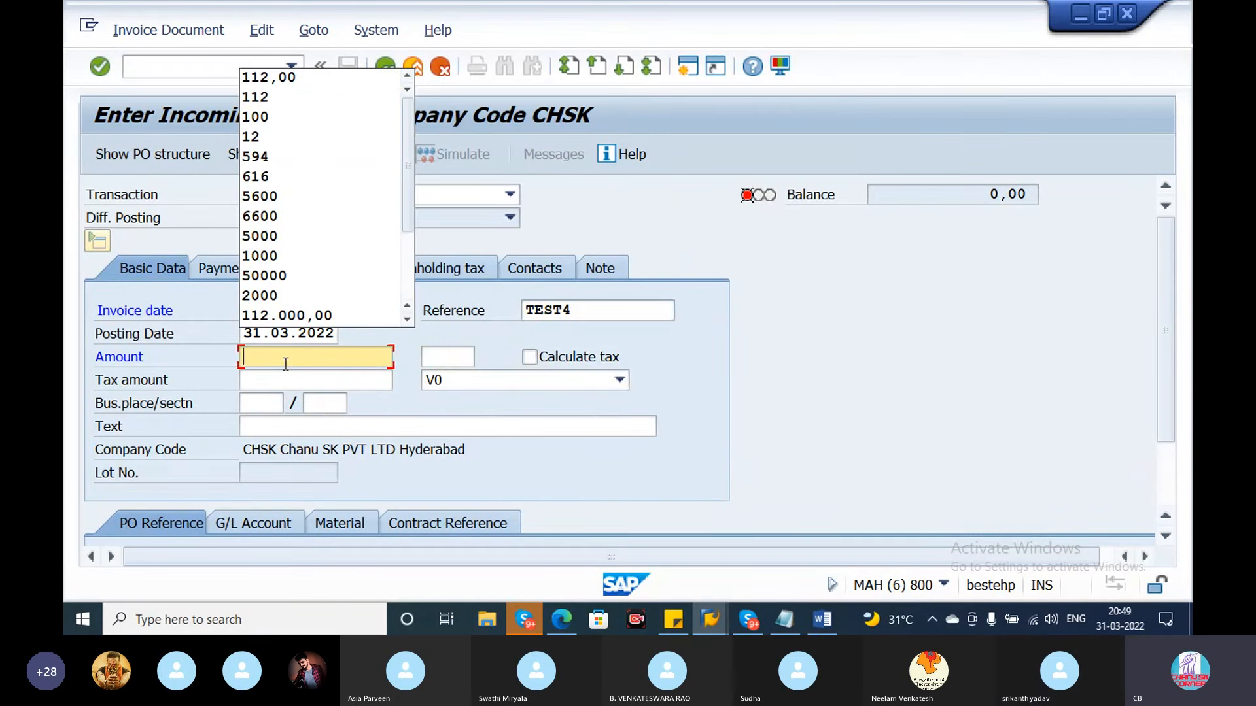
click(539, 369)
click(531, 360)
click(619, 379)
click(510, 500)
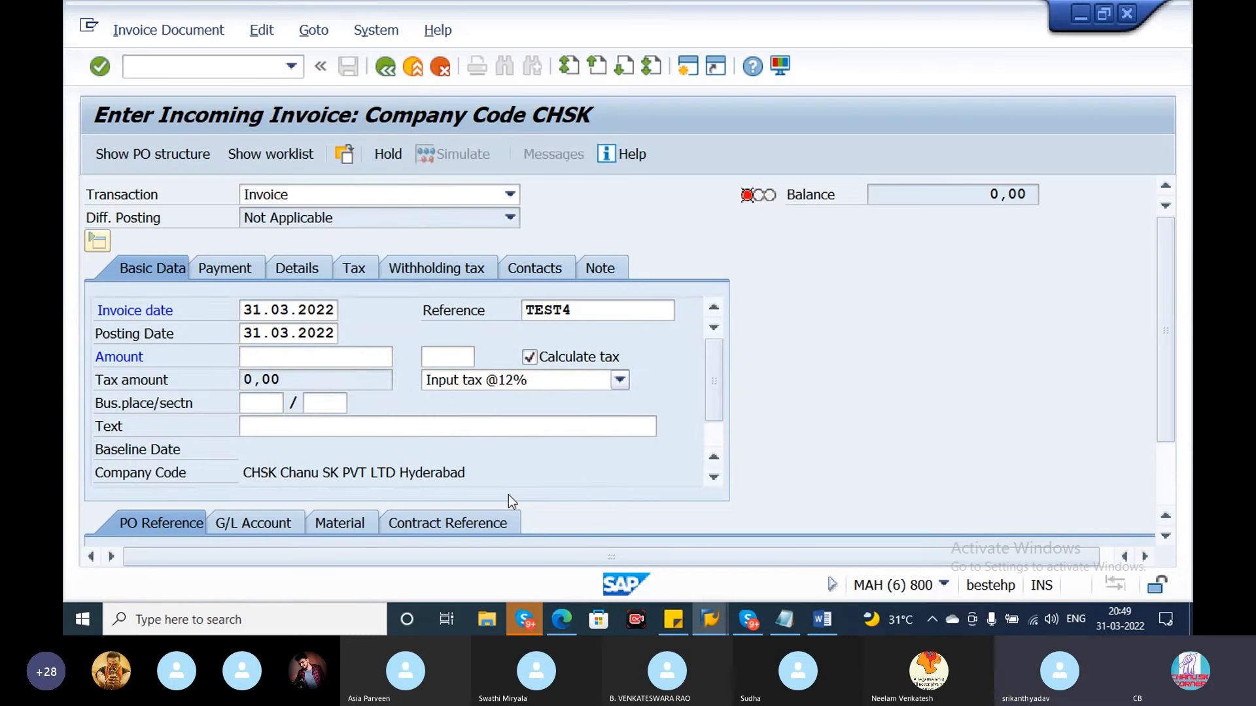
scroll(1163, 441, down, 1)
scroll(1164, 441, down, 1)
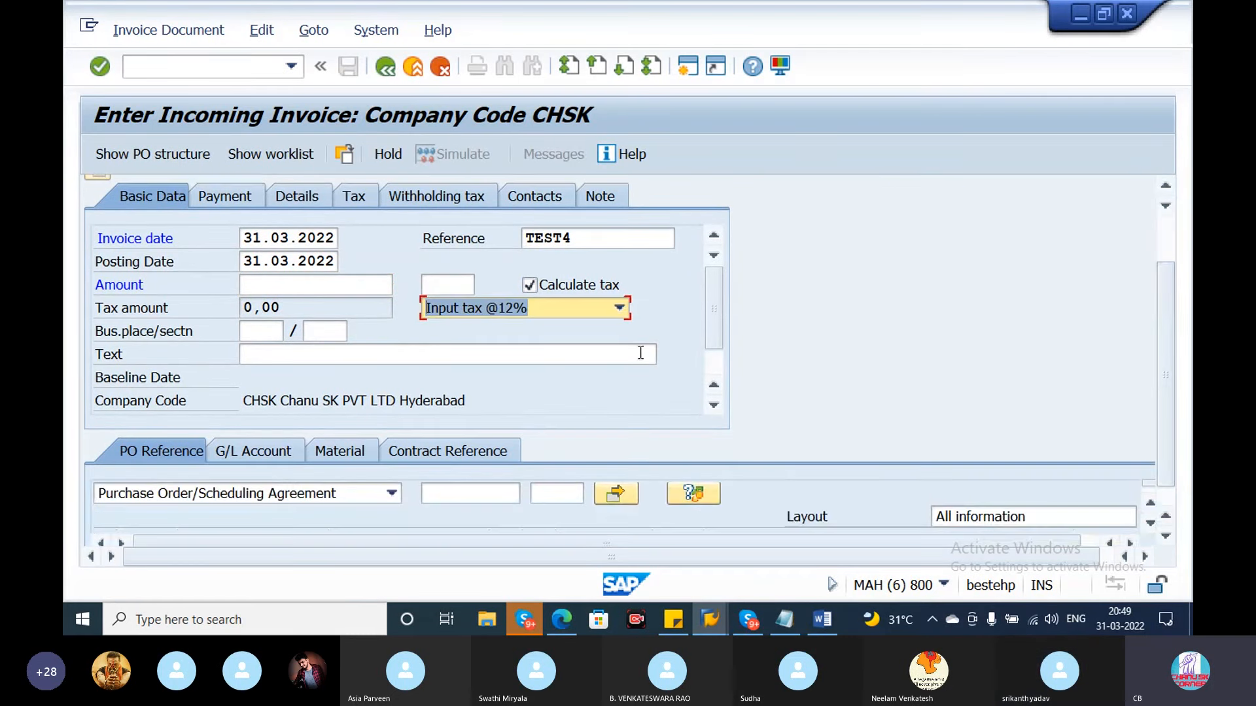
click(343, 357)
click(306, 375)
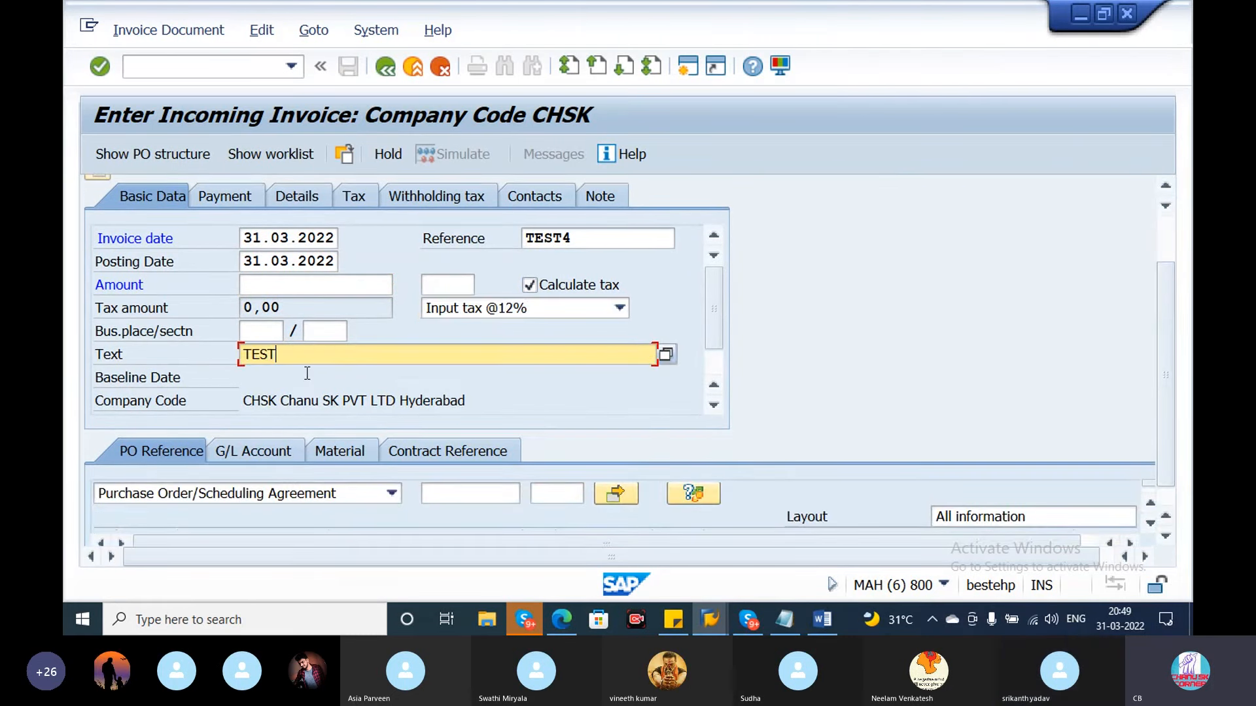
Load the same purchase order as in the discarded invoice and set its item amount to 25.
scroll(1172, 397, down, 1)
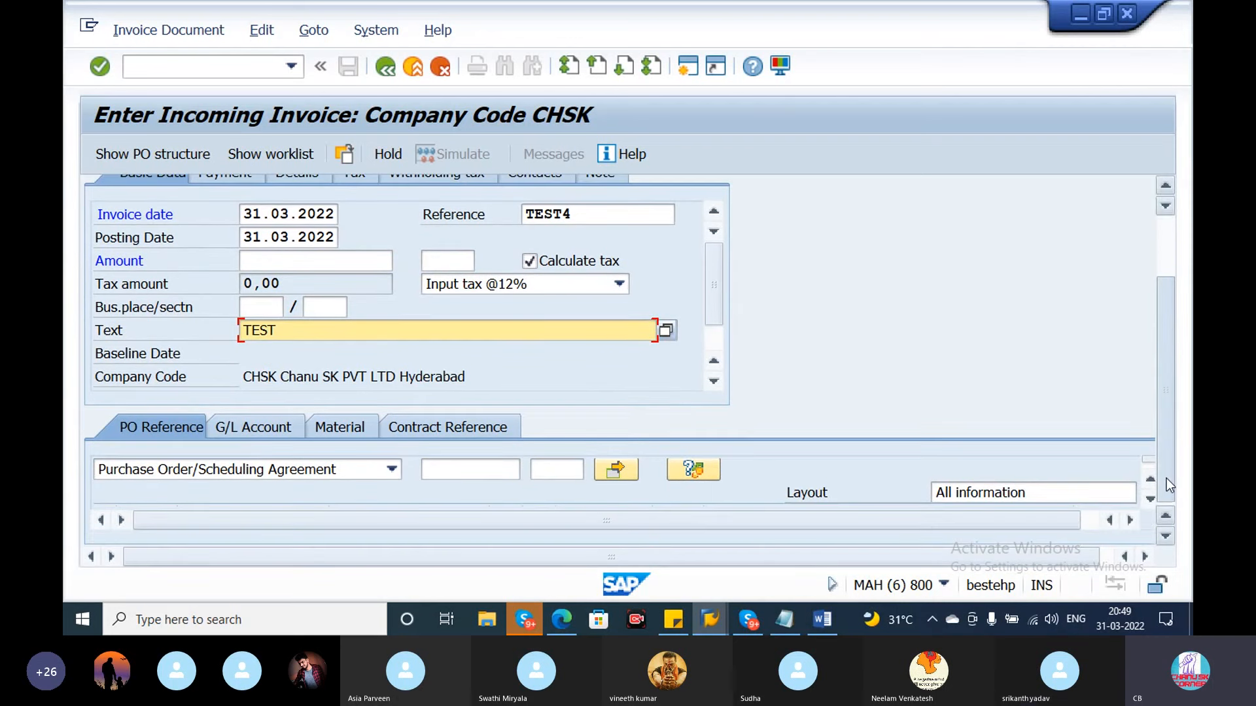
click(446, 469)
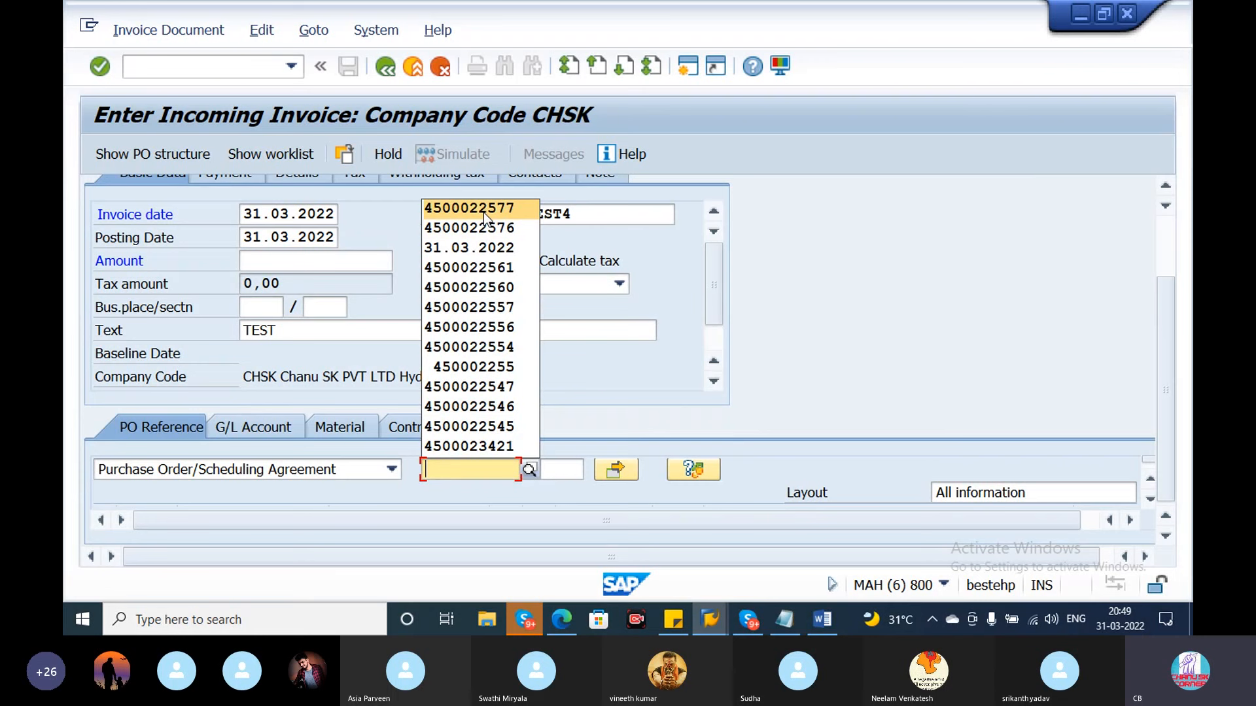
click(484, 208)
key(Return)
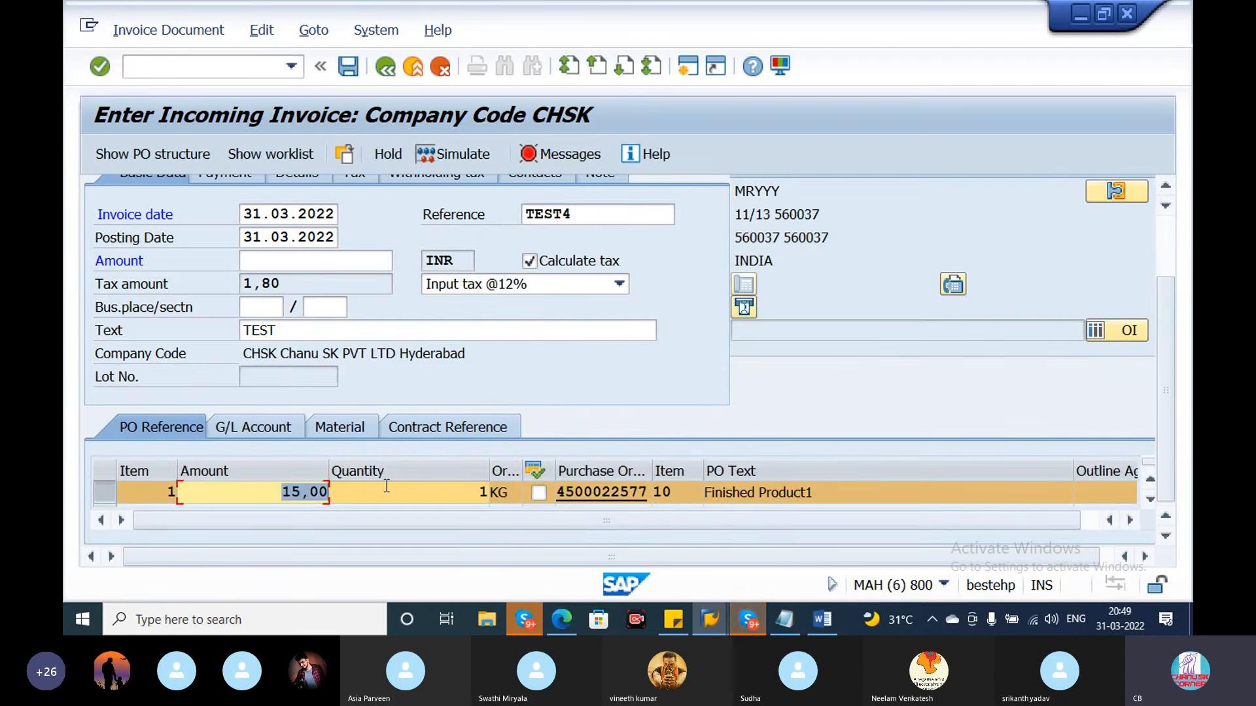
text(25)
key(Return)
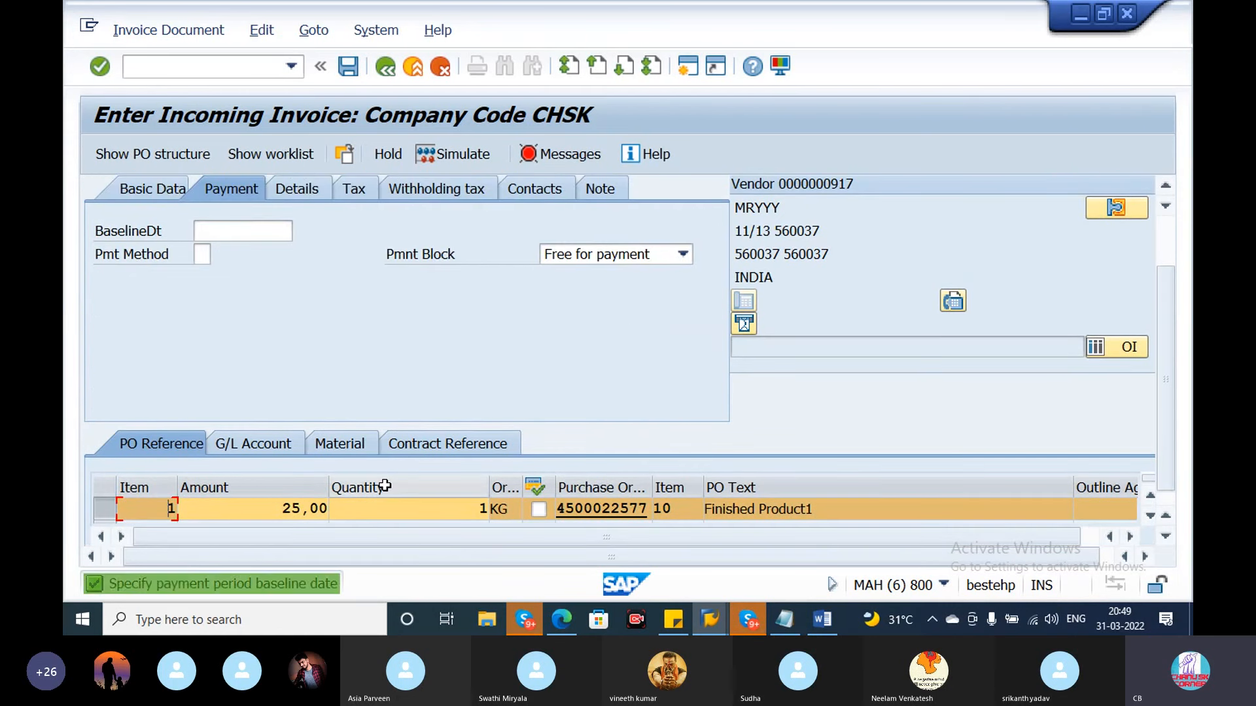
Set the payment baseline date to 31.03.2022 and return to the invoice's basic data.
click(239, 239)
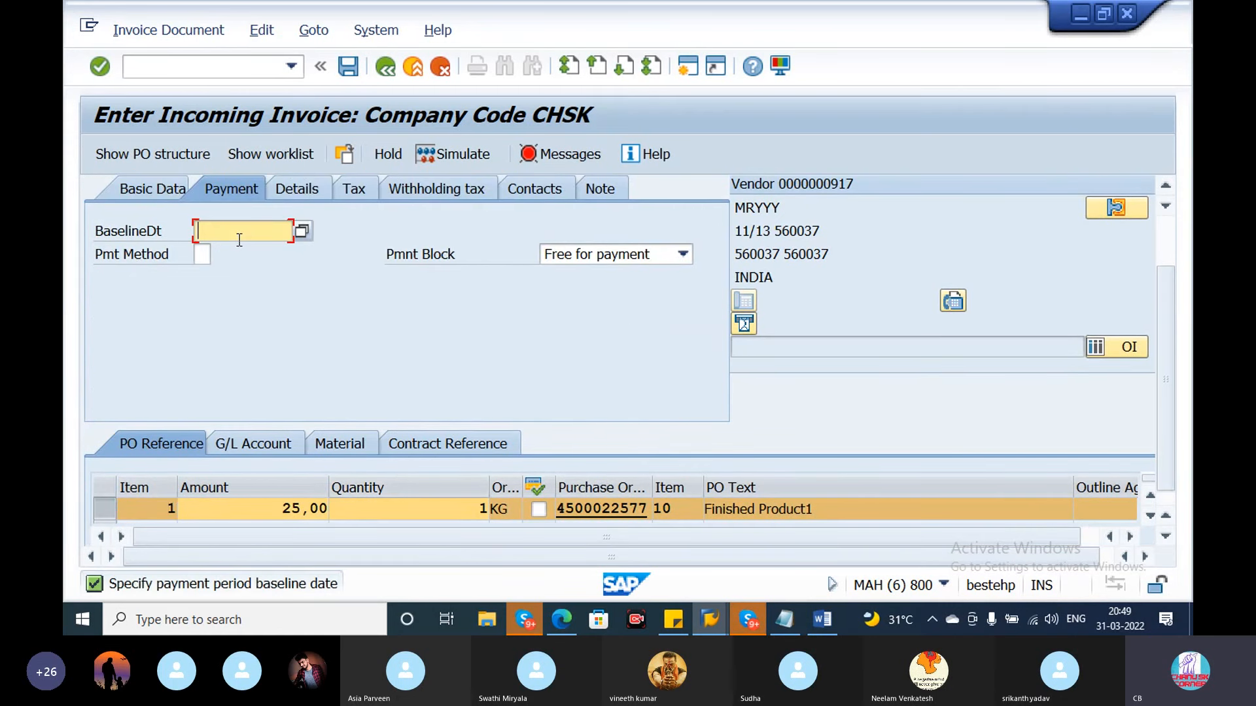
click(301, 238)
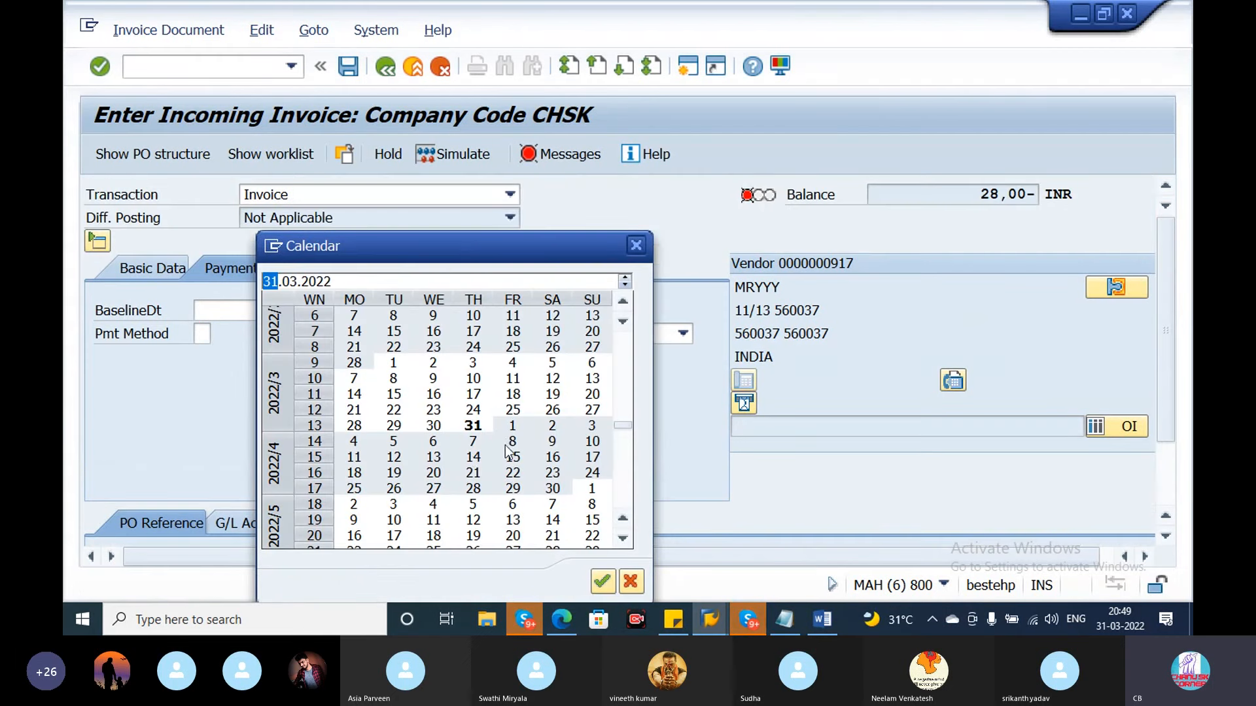
double_click(472, 426)
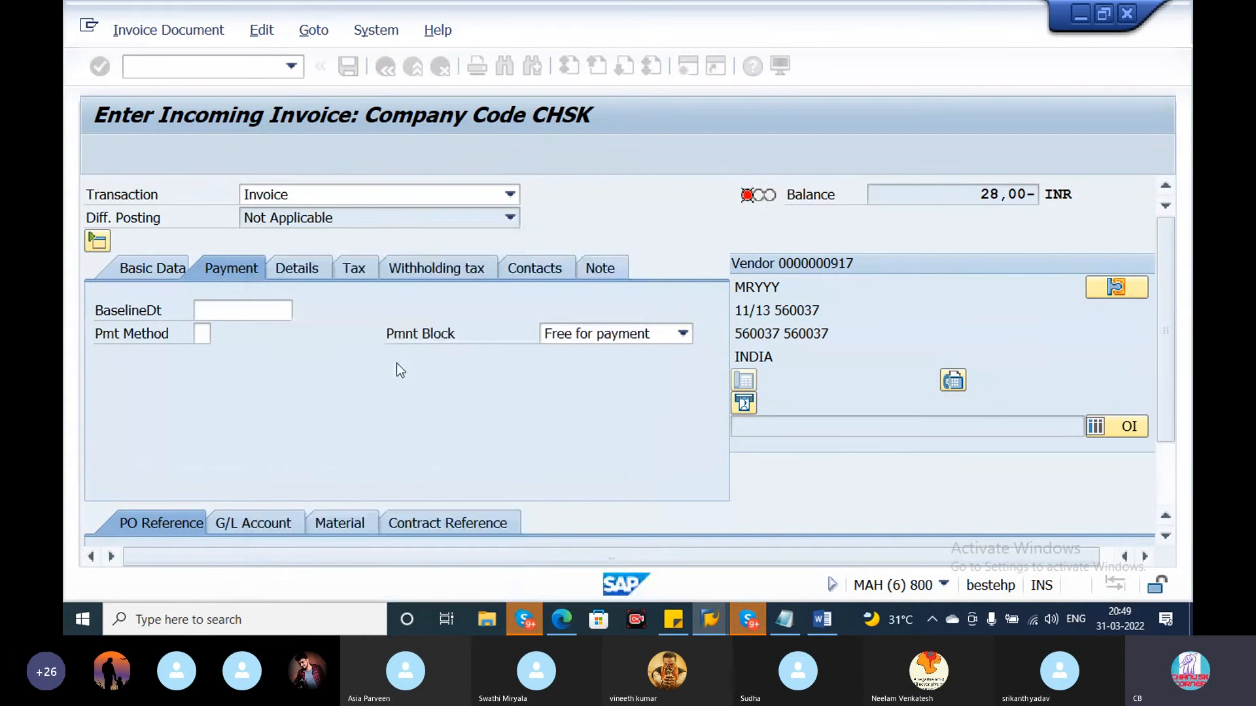
click(158, 272)
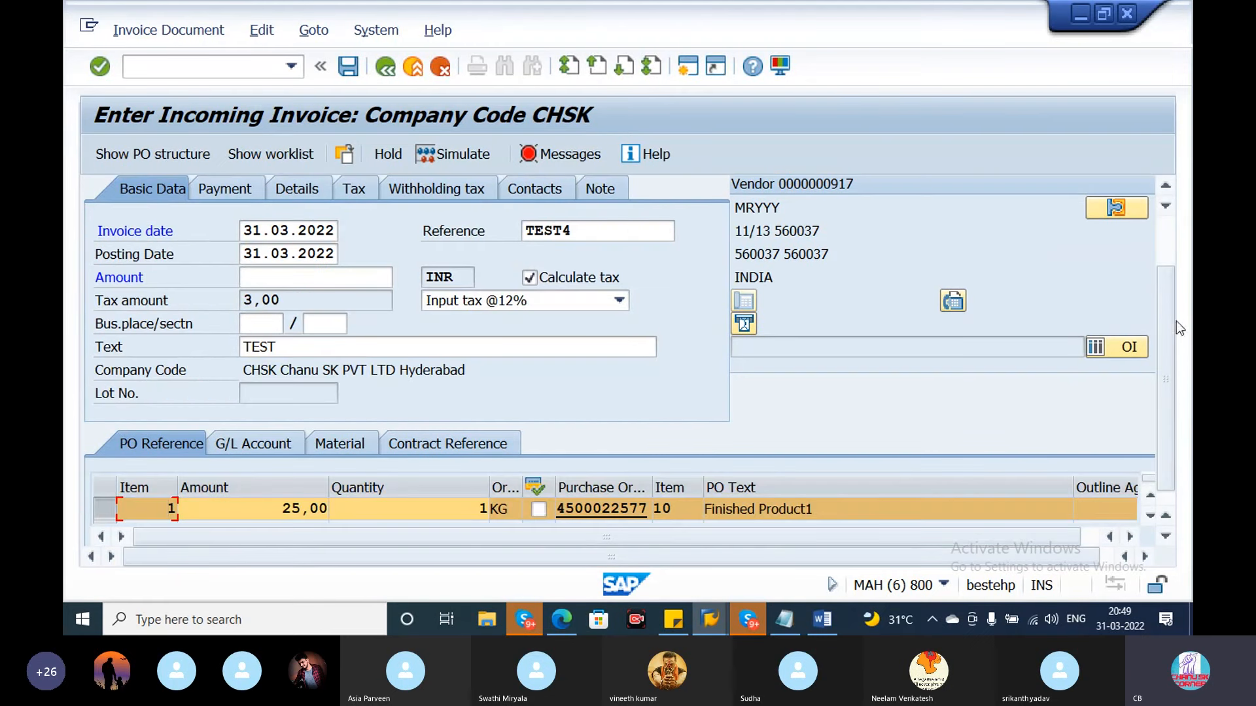
drag(1163, 315, 1160, 260)
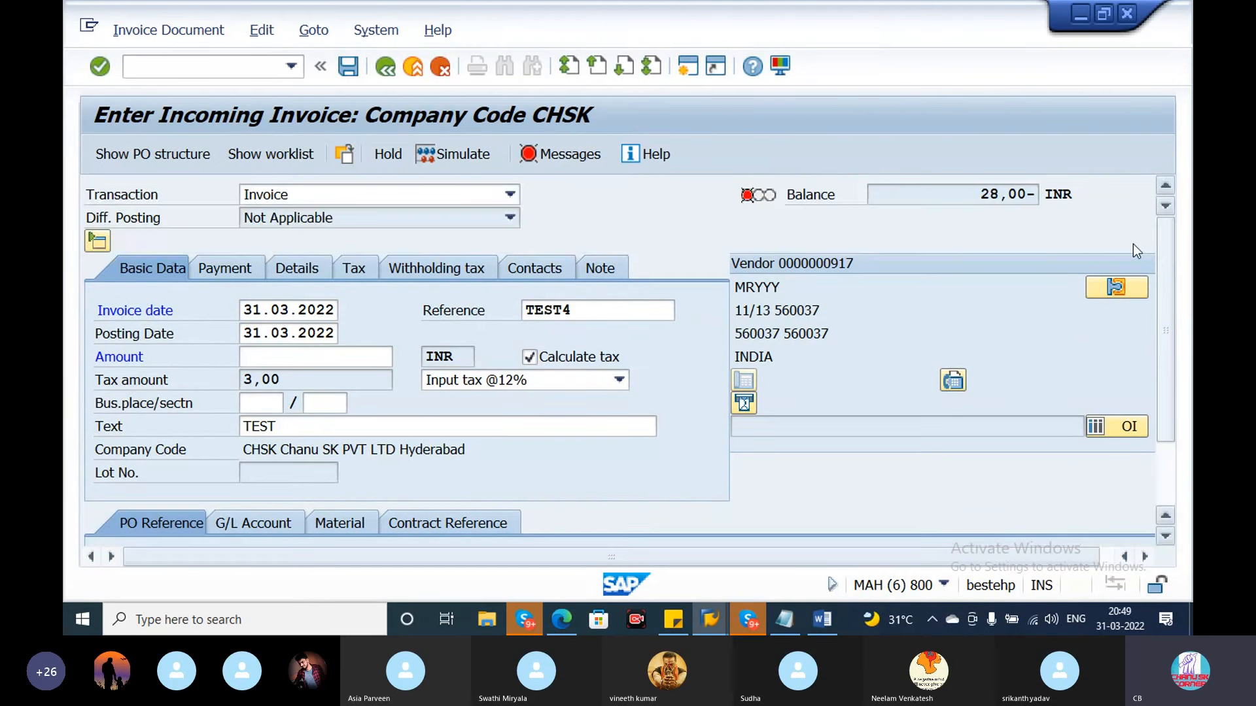
Copy the invoice balance of 28,00 into the amount in the basic data.
double_click(1031, 194)
key(ctrl+c)
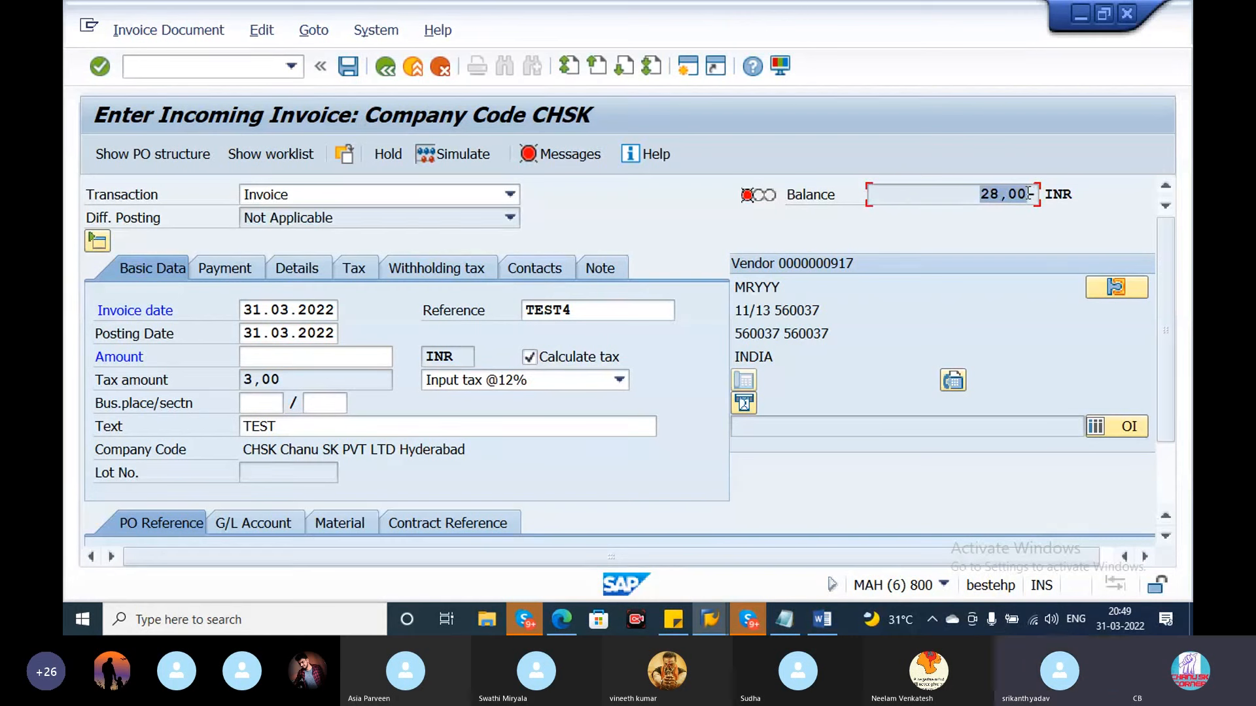
click(265, 357)
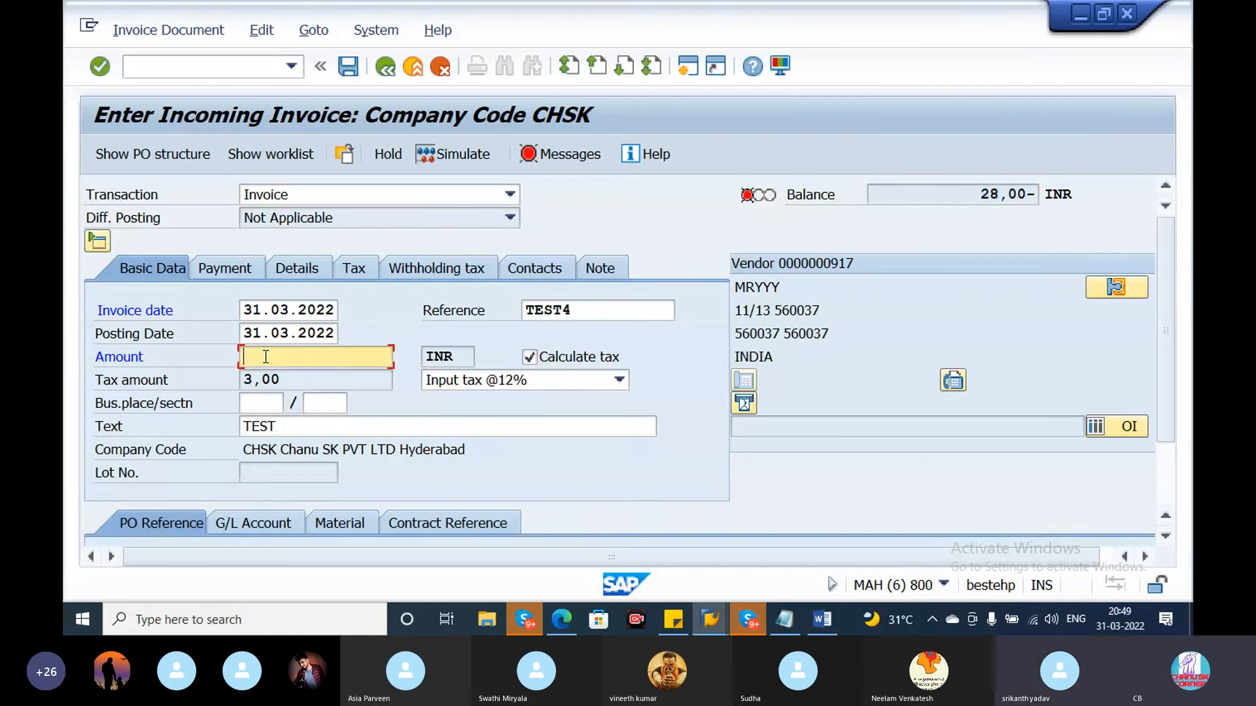
key(ctrl+v)
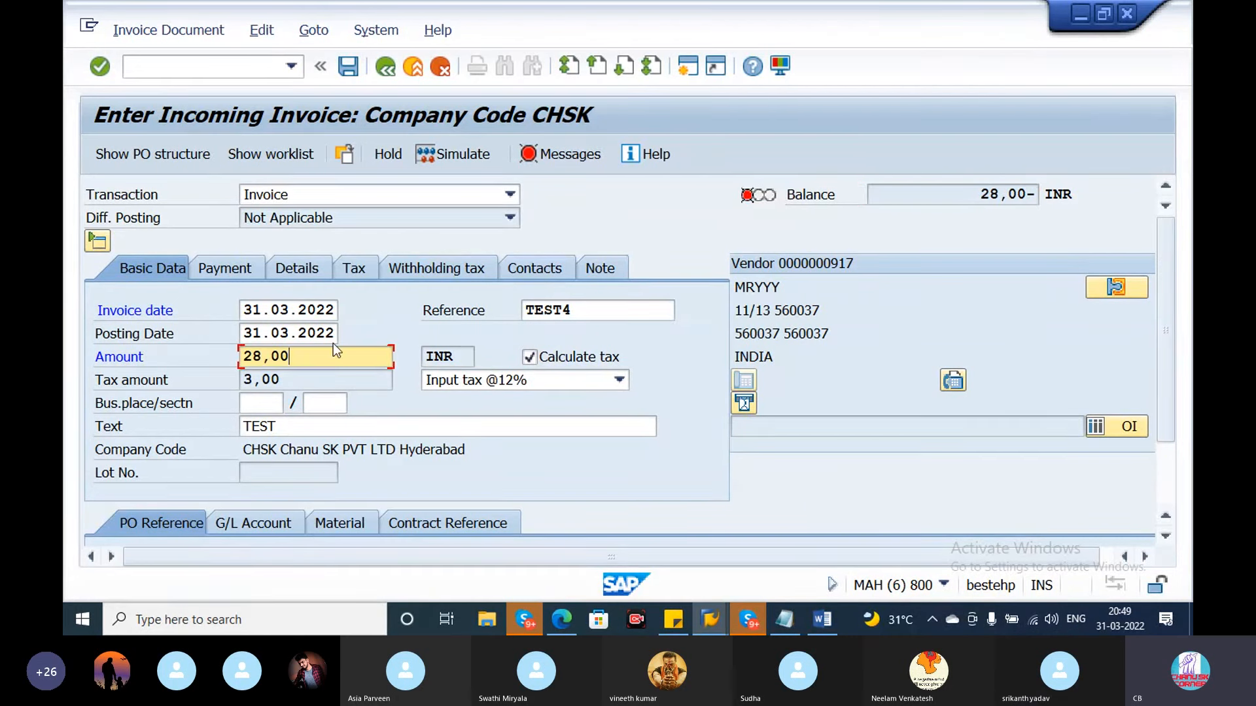
Check the invoice's tax amount and tax code in the tax data, and simulate the document.
click(359, 272)
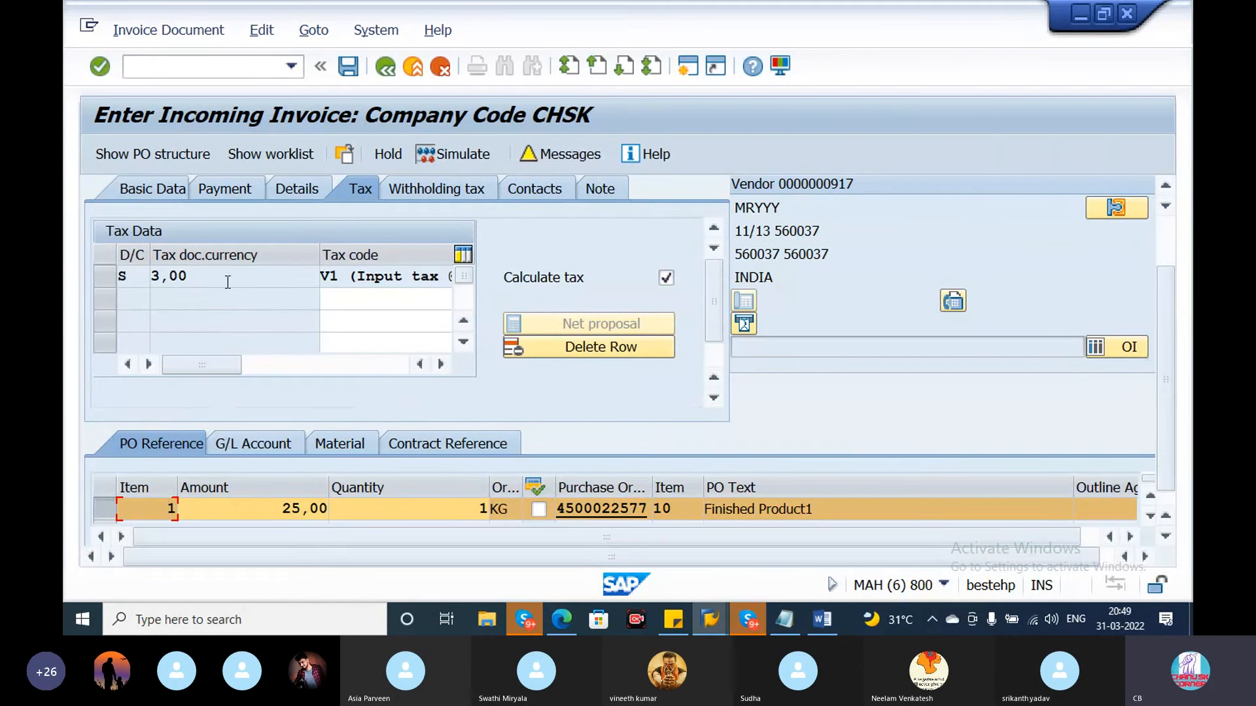
drag(226, 282, 114, 285)
click(343, 278)
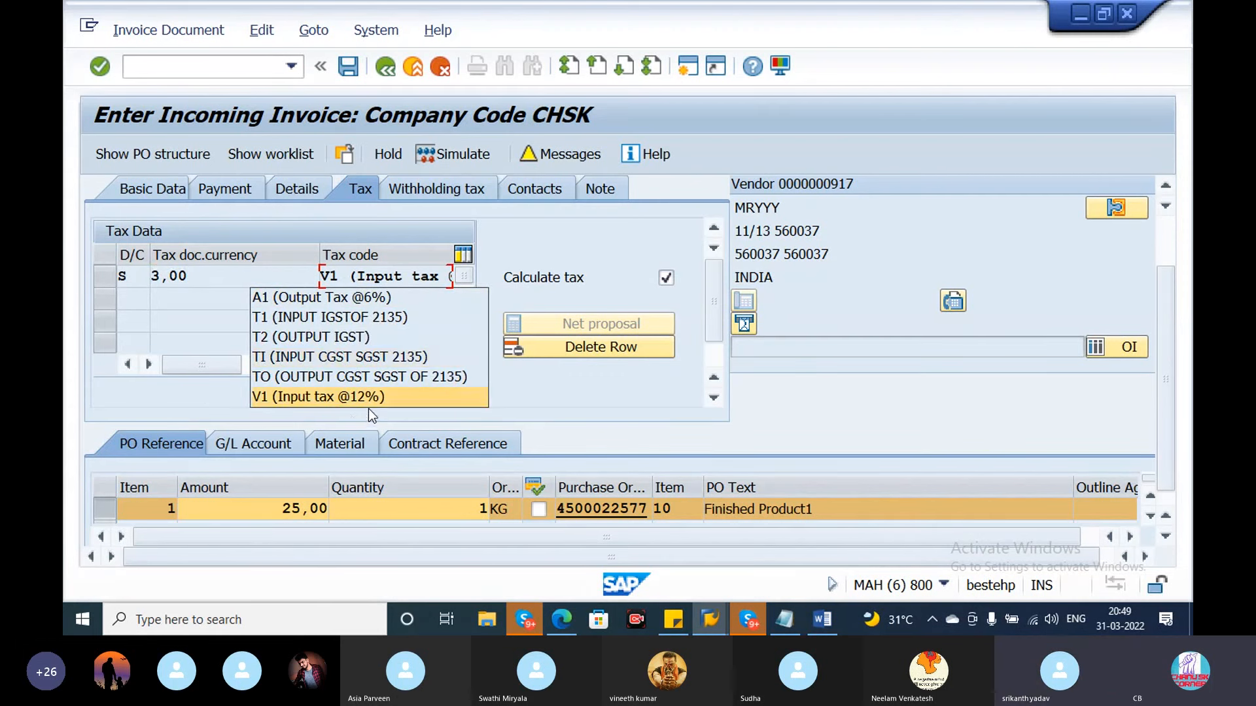
click(665, 237)
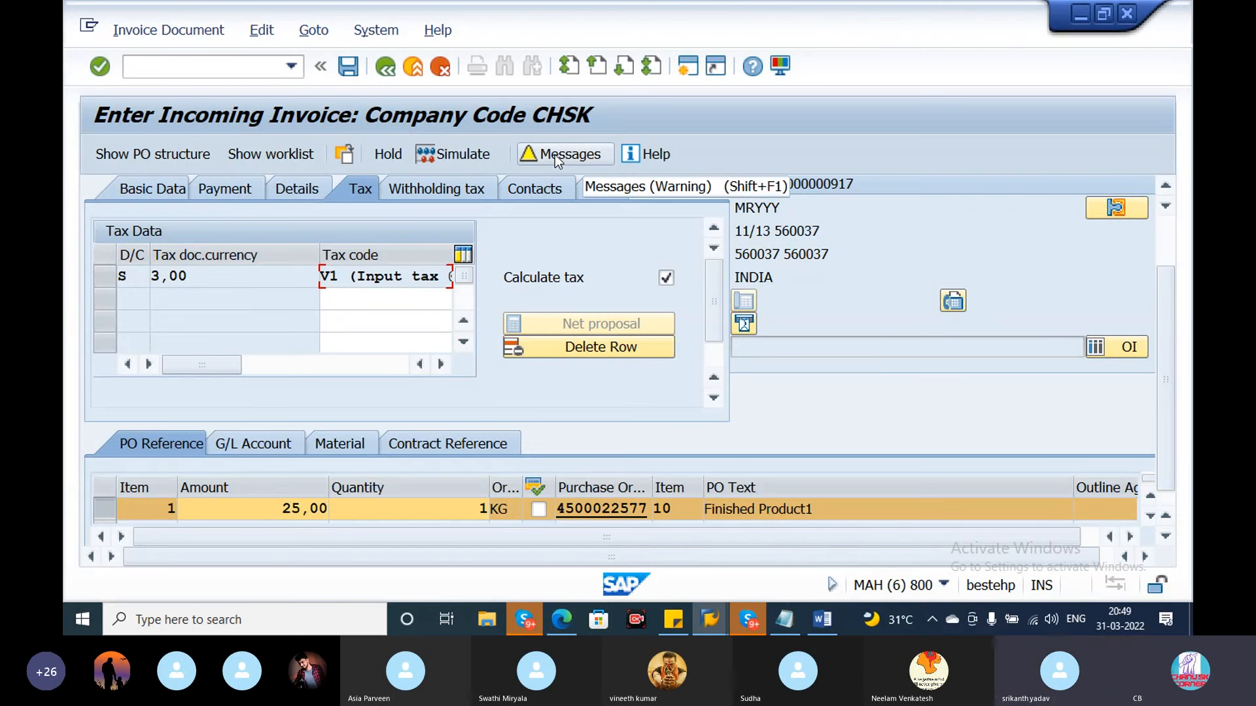
click(473, 150)
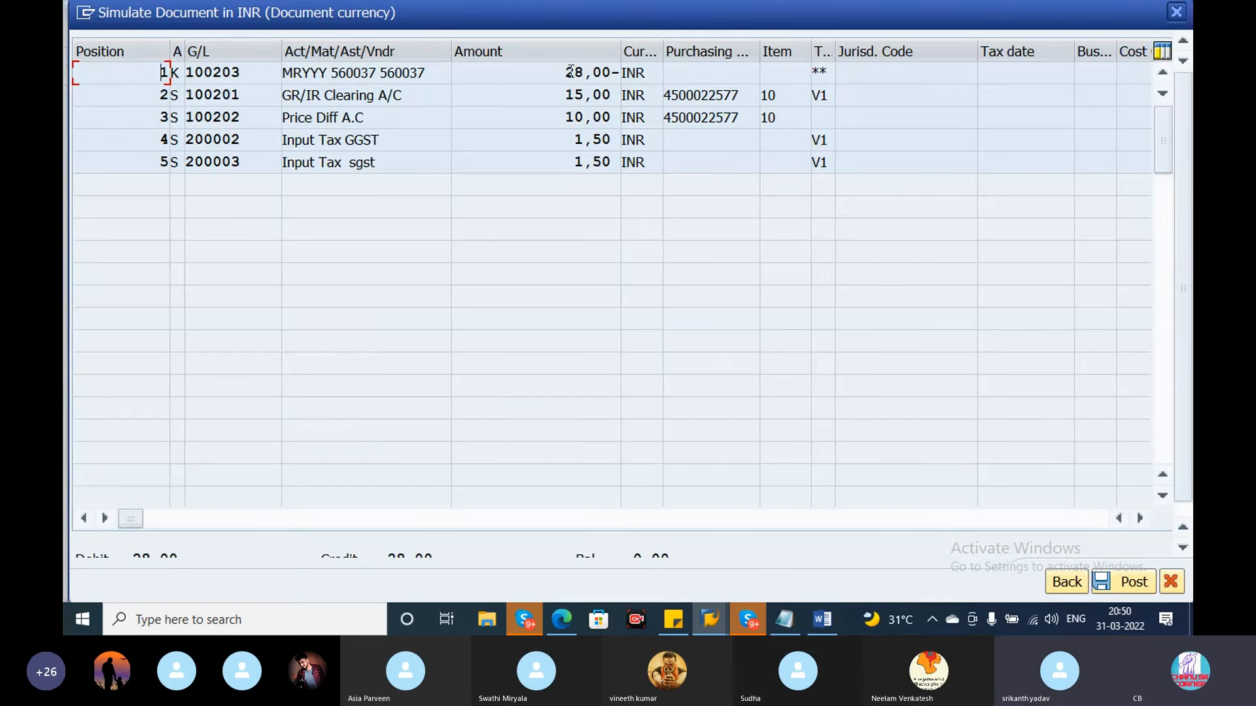
Examine the simulated vendor, GR/IR clearing, price difference and input tax amounts against the MIRO amount in the Notepad notes.
drag(566, 72, 623, 68)
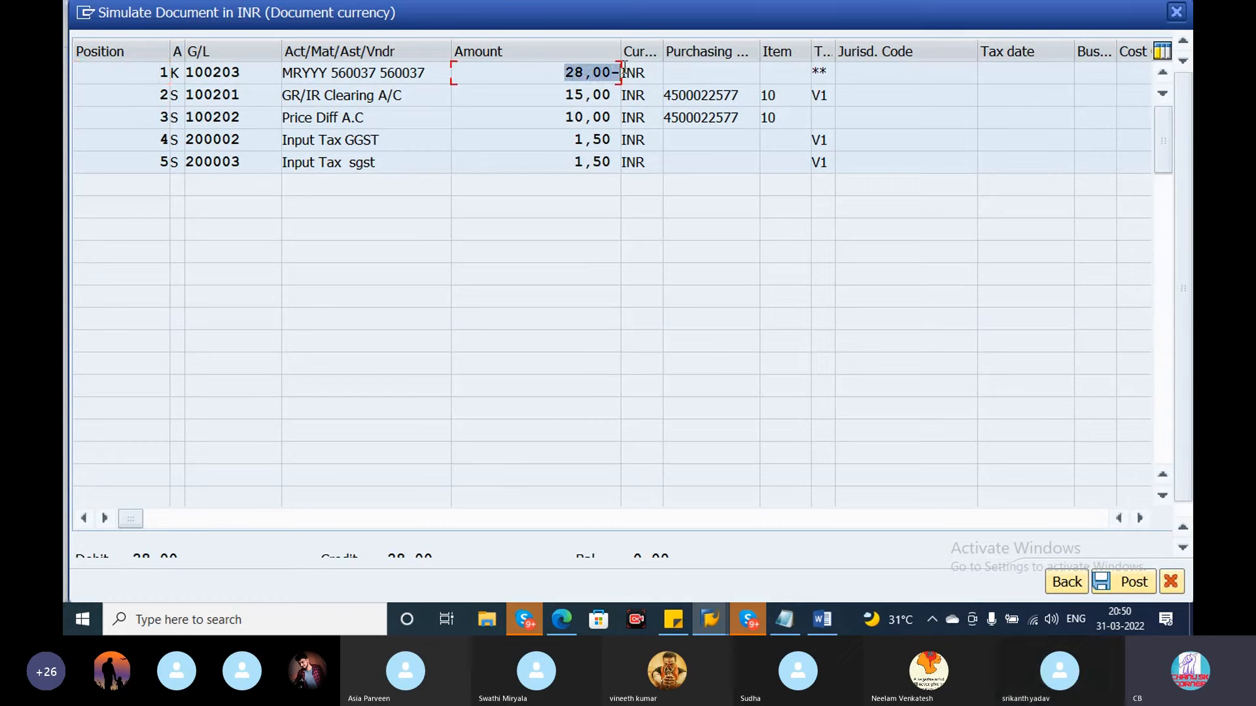
drag(563, 95, 633, 98)
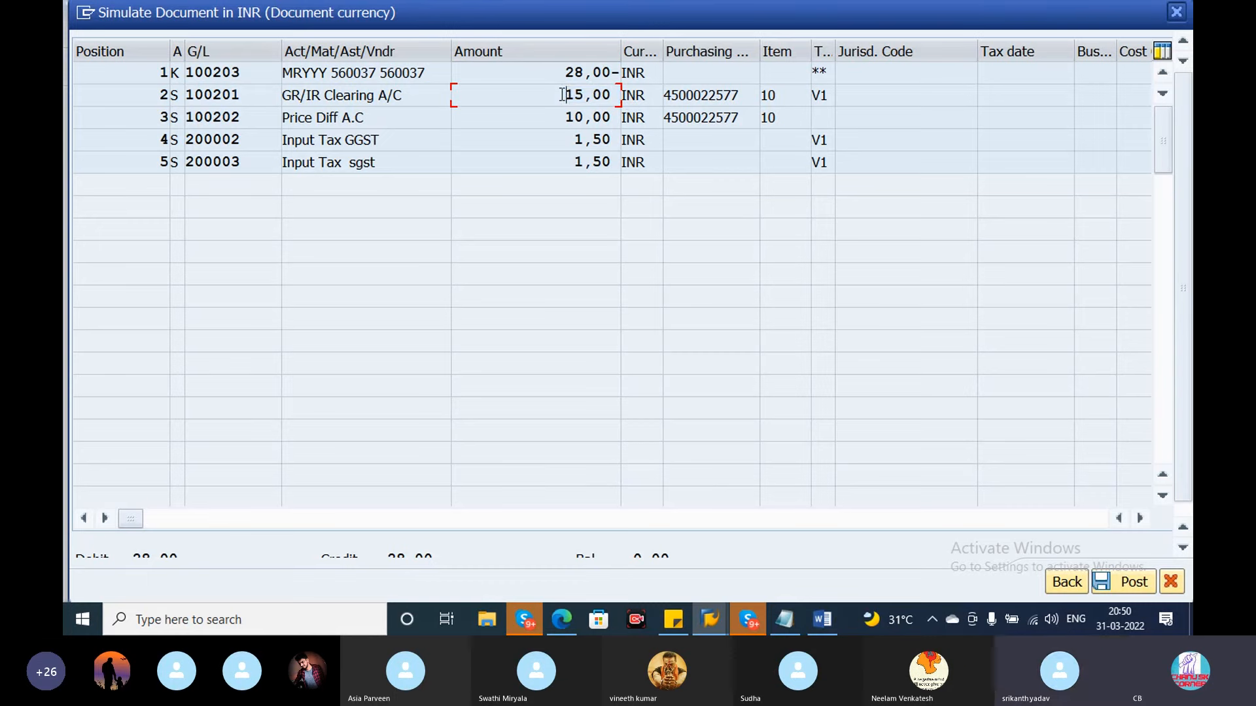
click(794, 618)
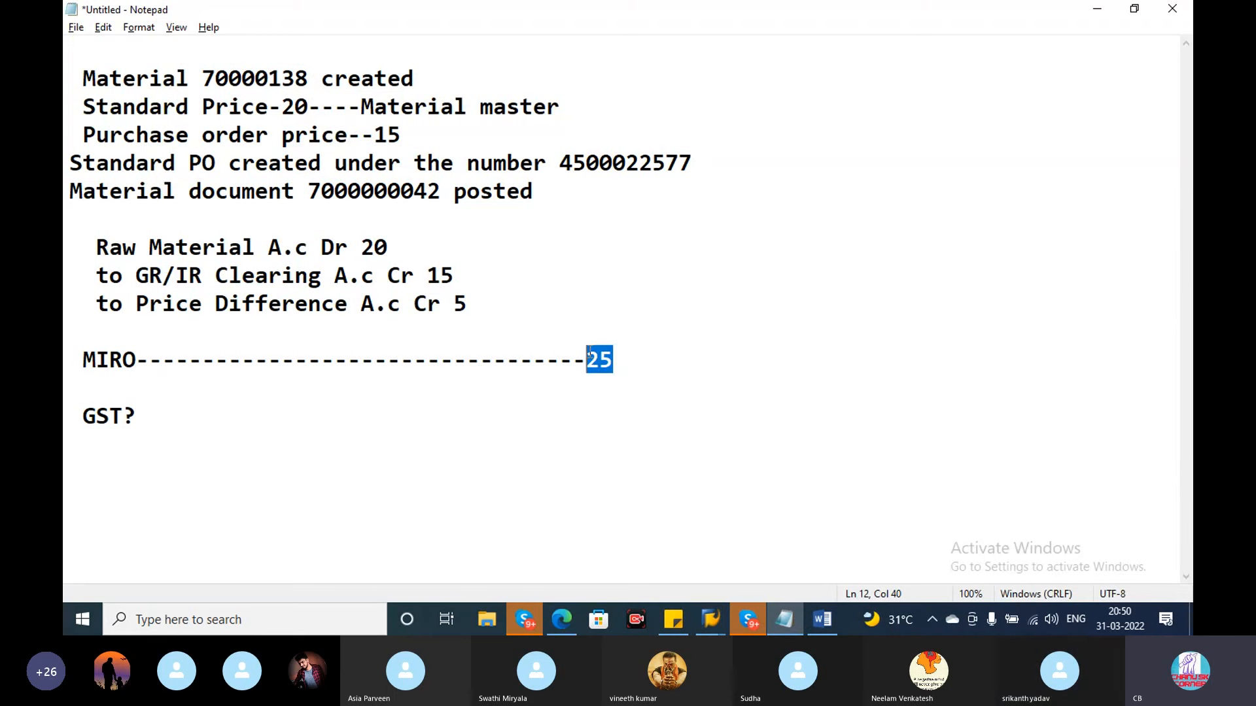
key(alt+Tab)
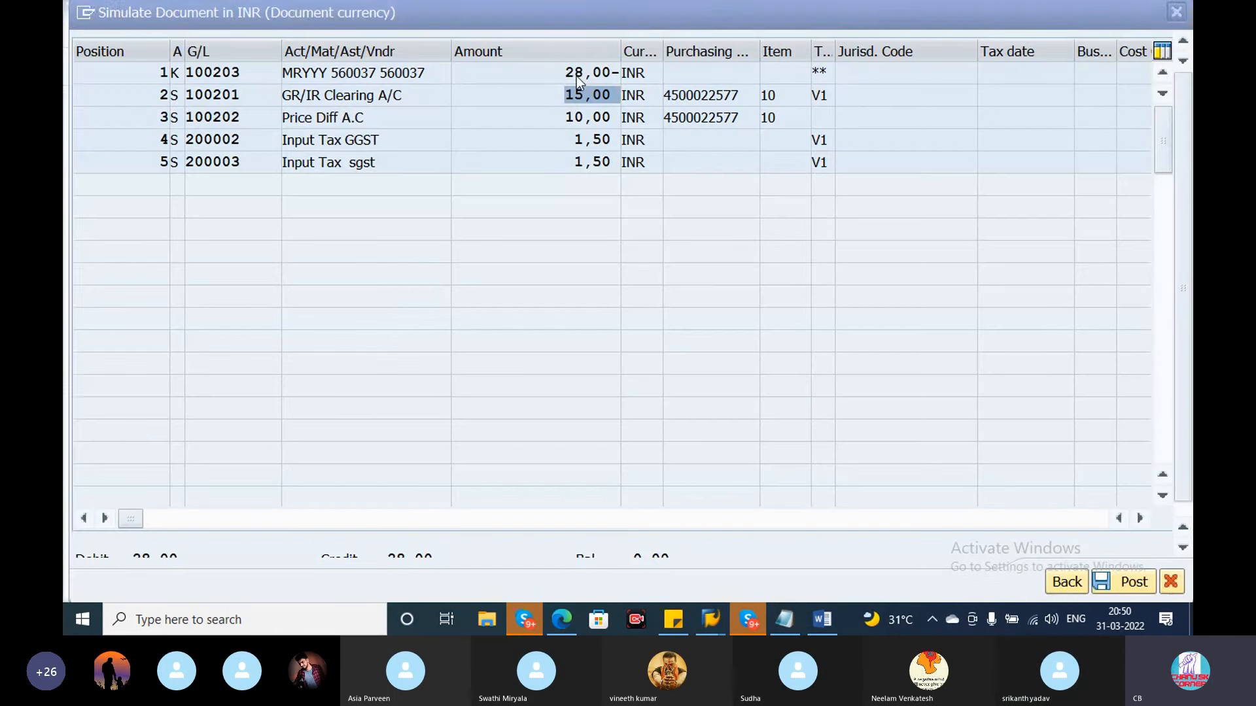
click(579, 140)
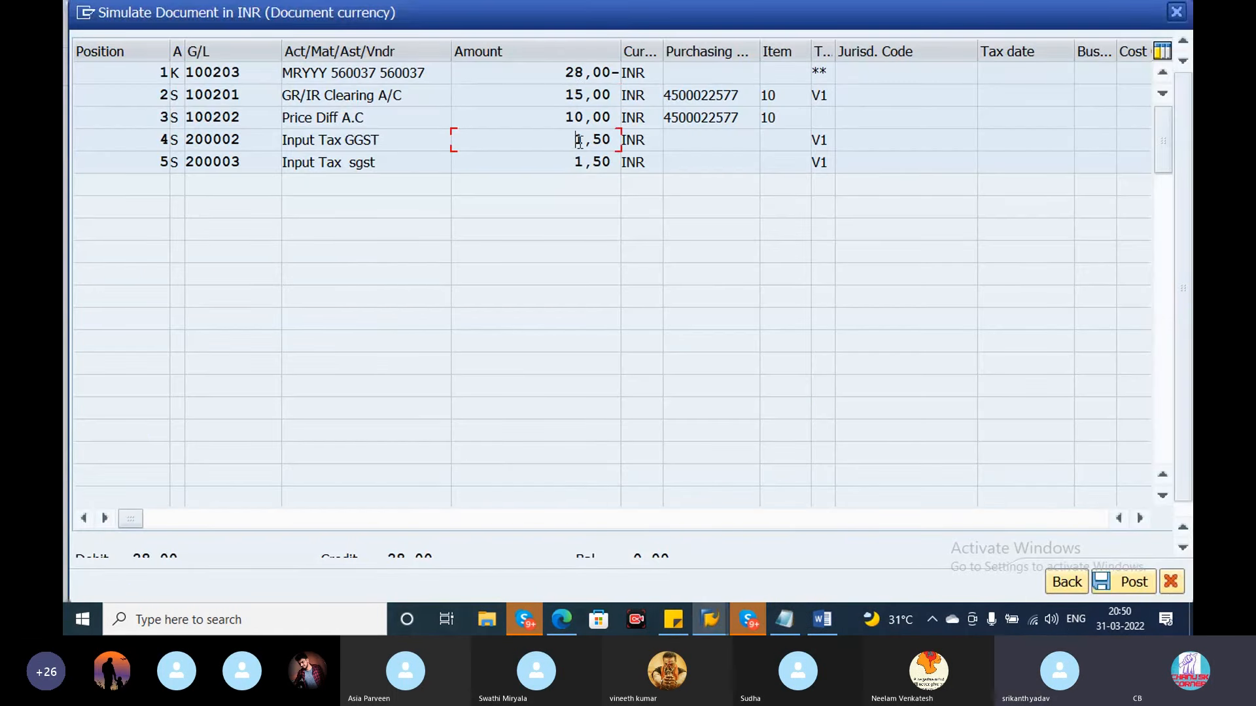
double_click(578, 140)
double_click(580, 162)
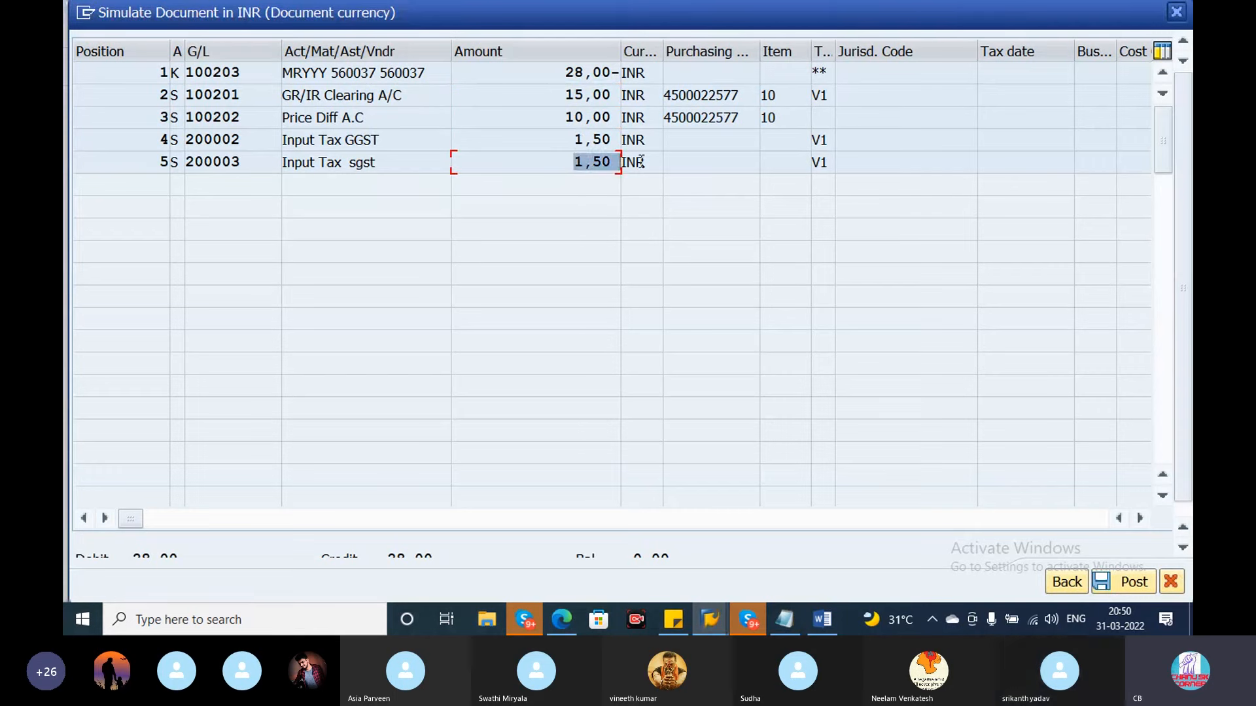
double_click(568, 72)
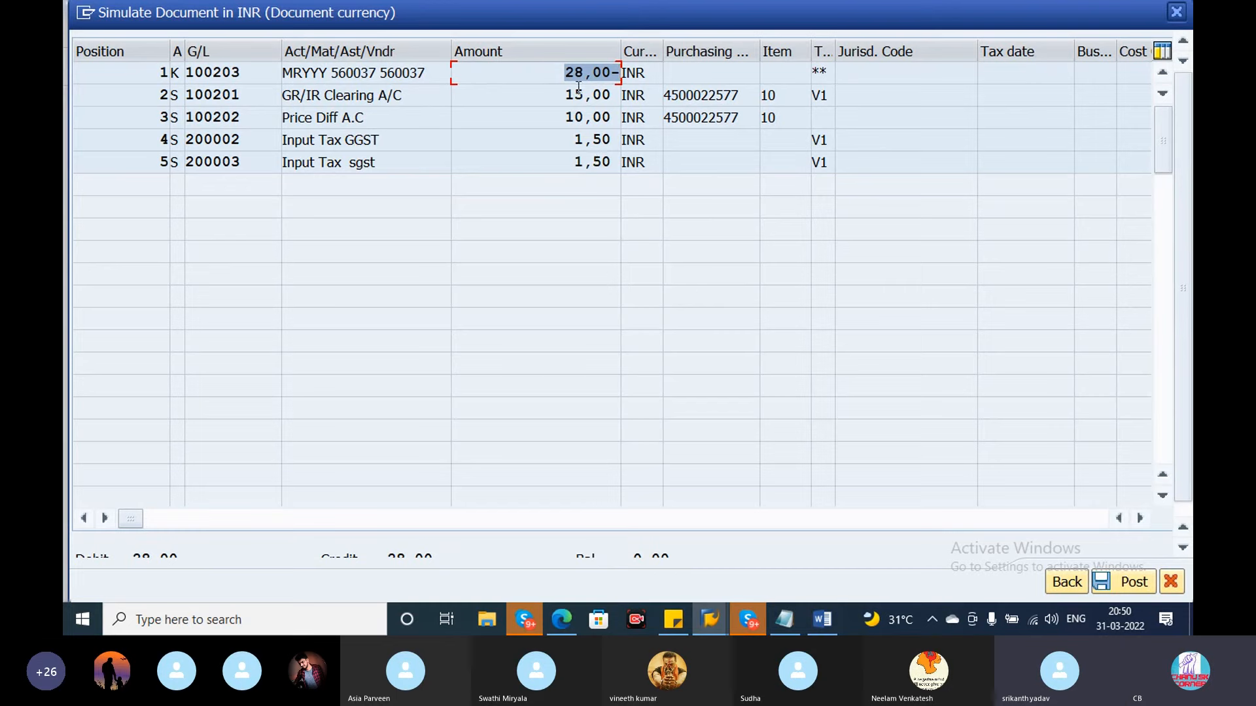
drag(562, 72, 619, 76)
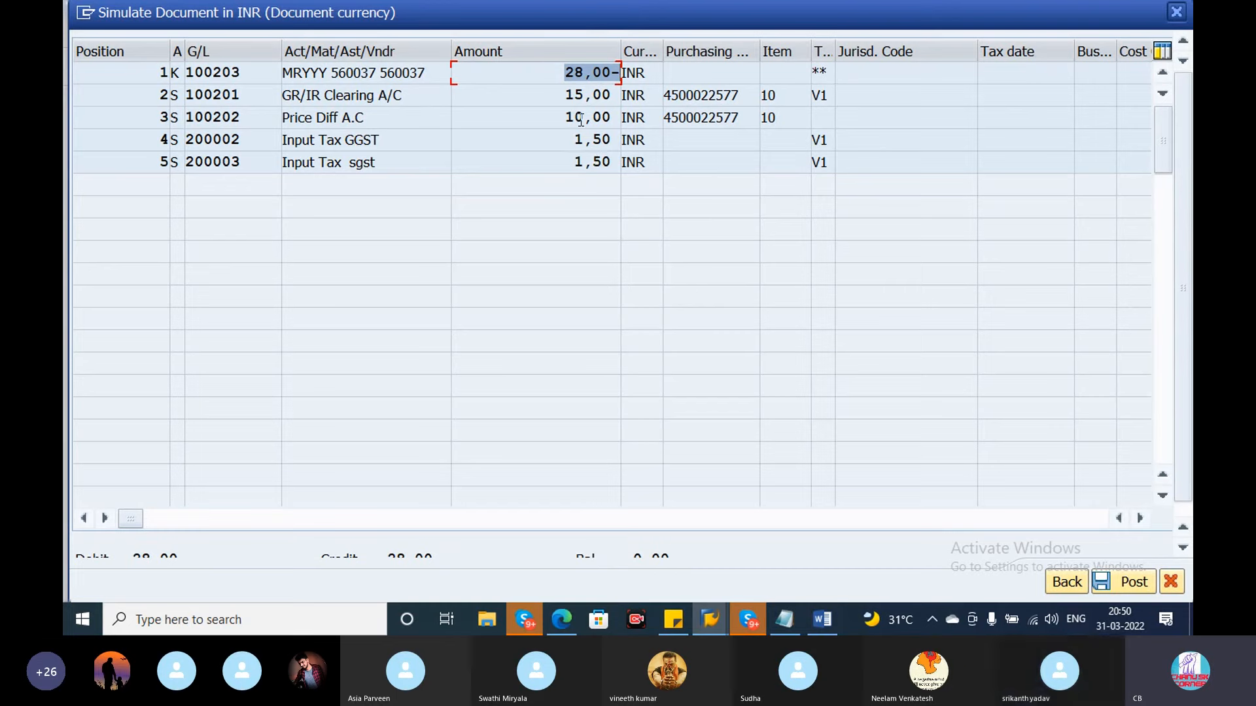
drag(563, 118, 619, 119)
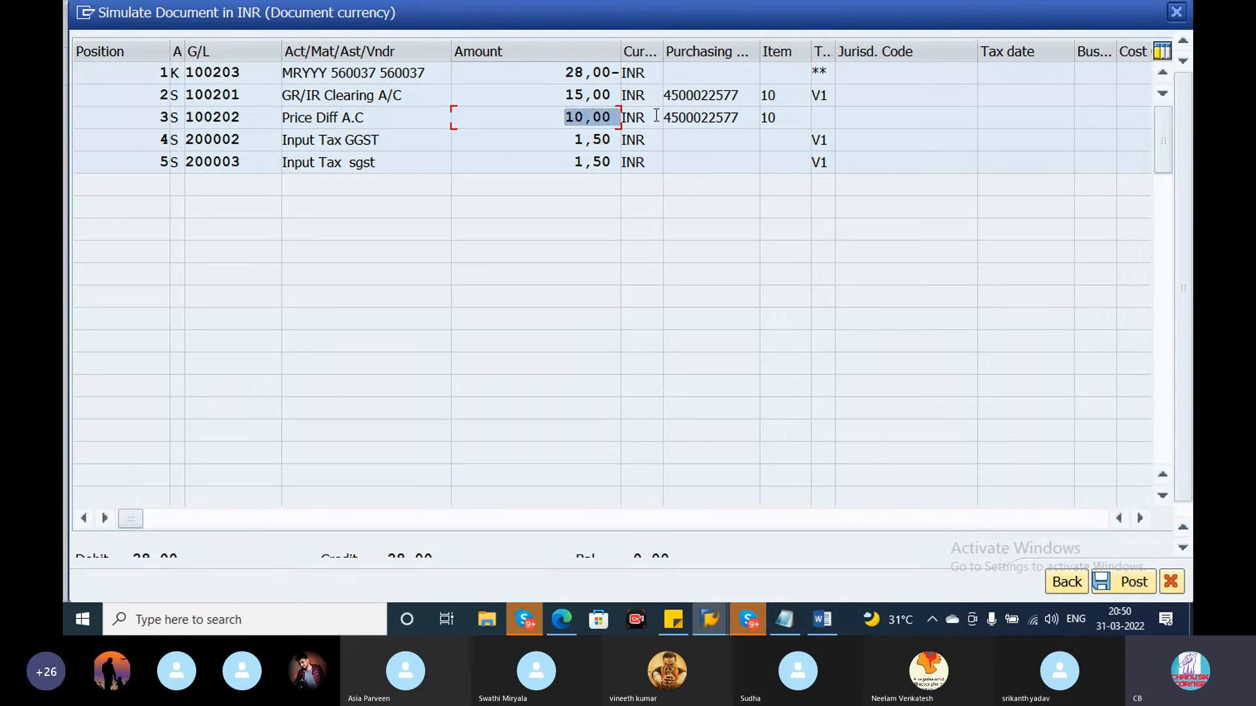
In Notepad, add the lines "PO--15" and "IN---25------10-Price diff" below the MIRO line.
click(784, 620)
drag(613, 361, 573, 361)
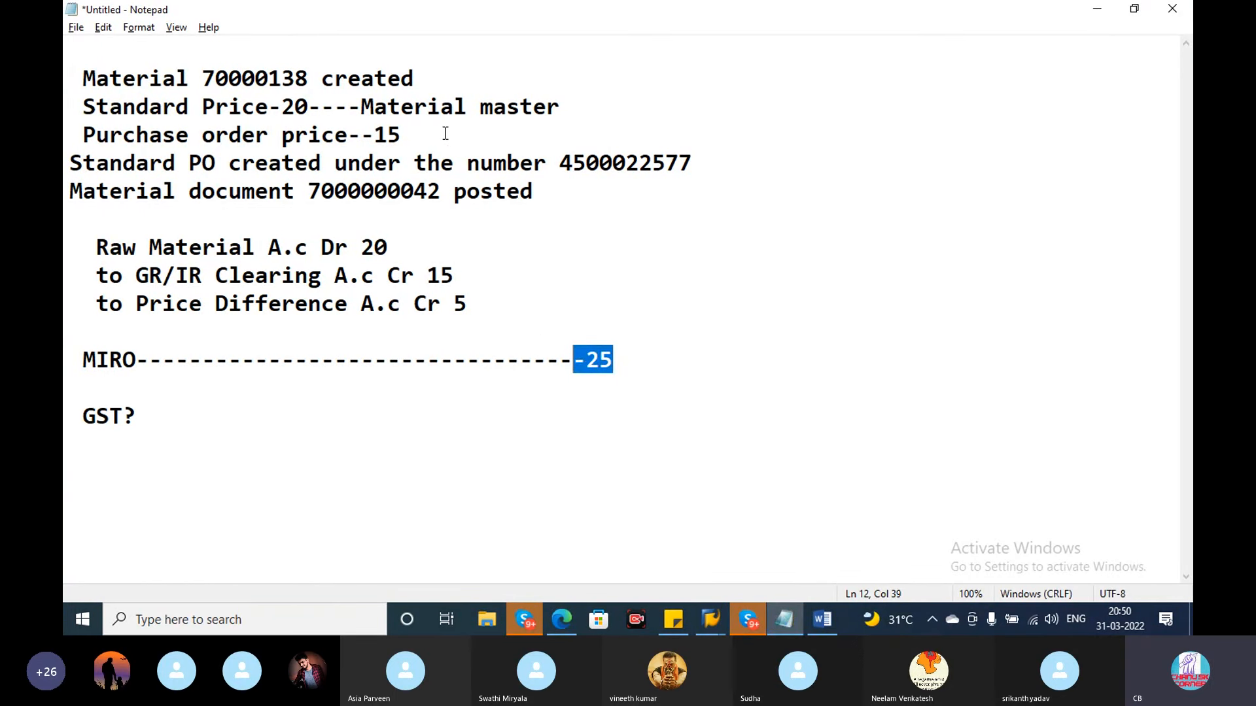
click(406, 137)
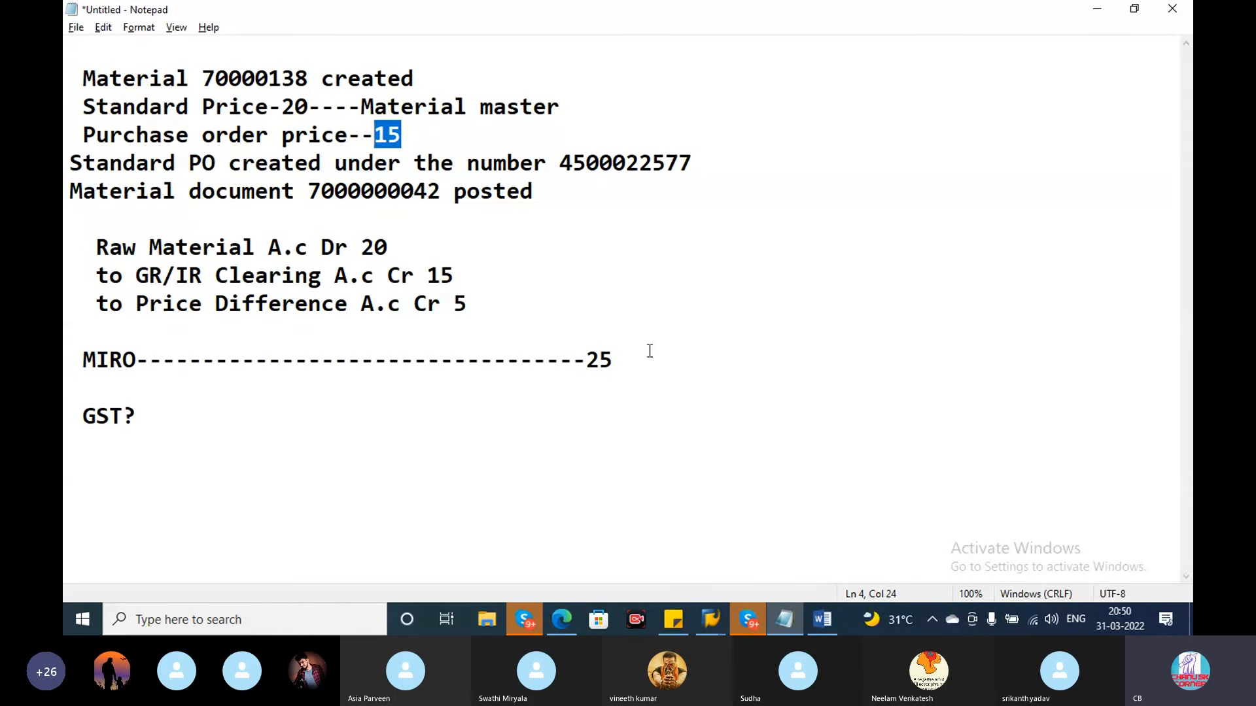
click(648, 359)
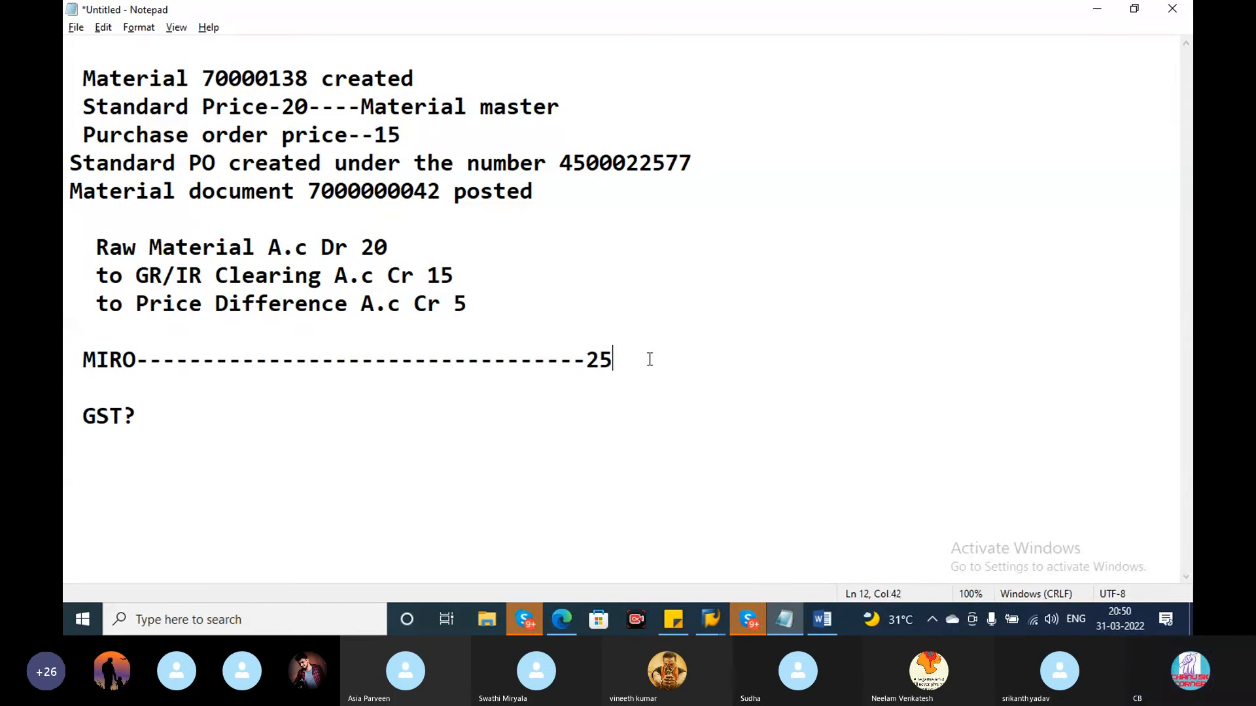
key(Return)
key(Return)
text(PO--15)
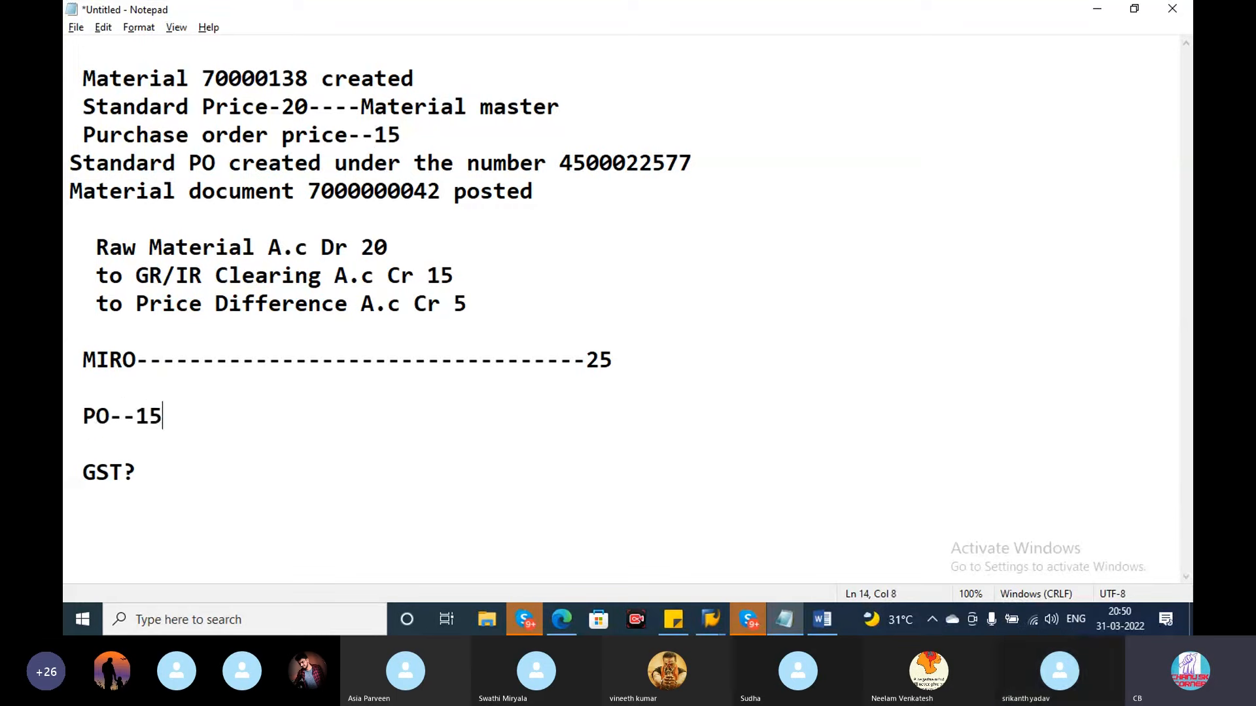
key(Return)
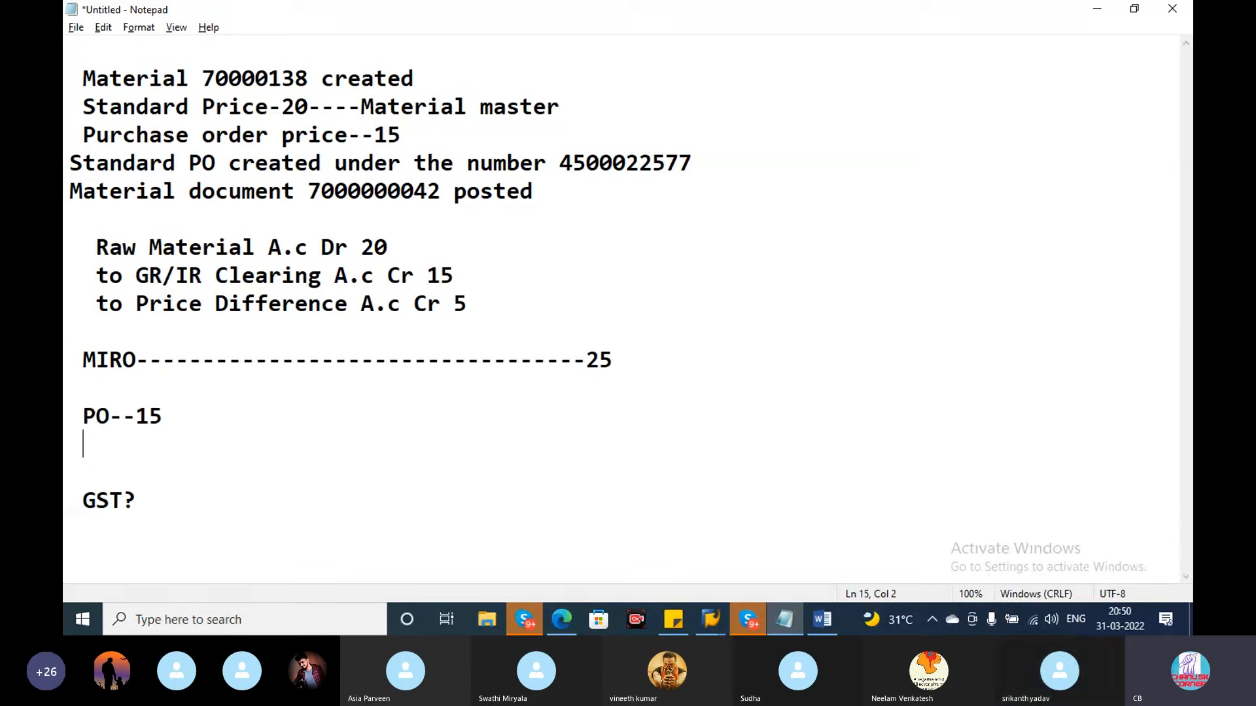
text(IN---)
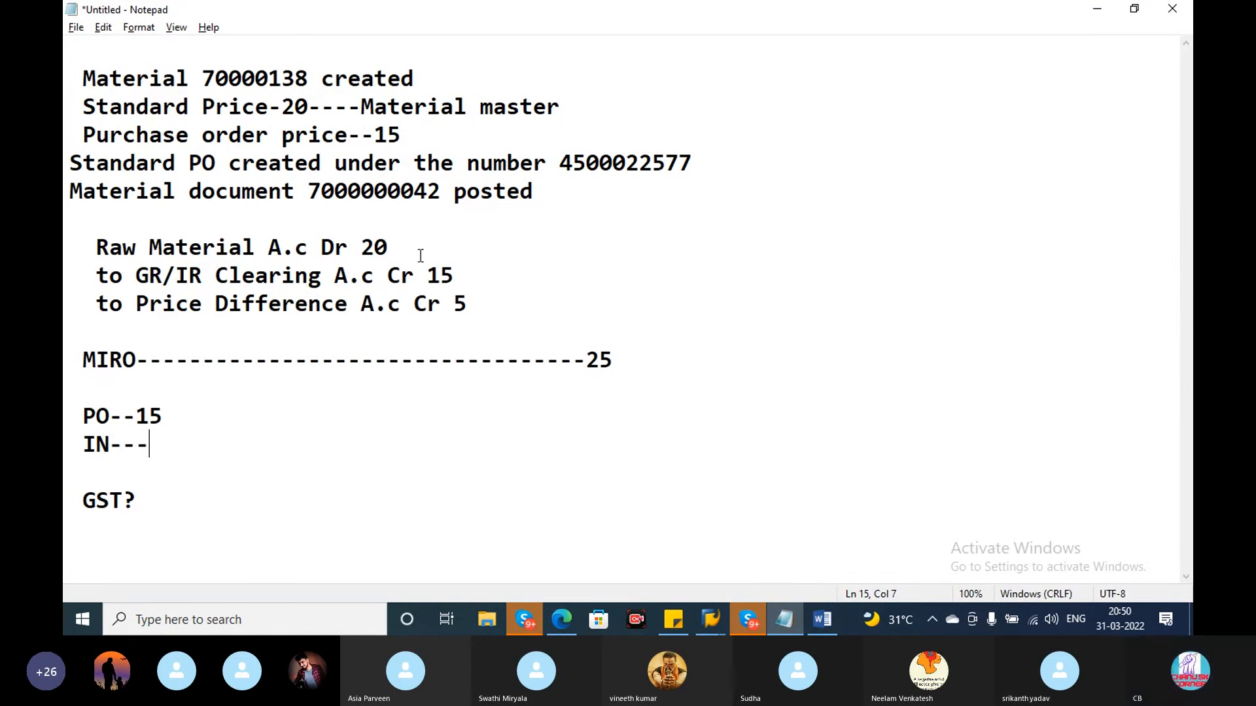
text(25)
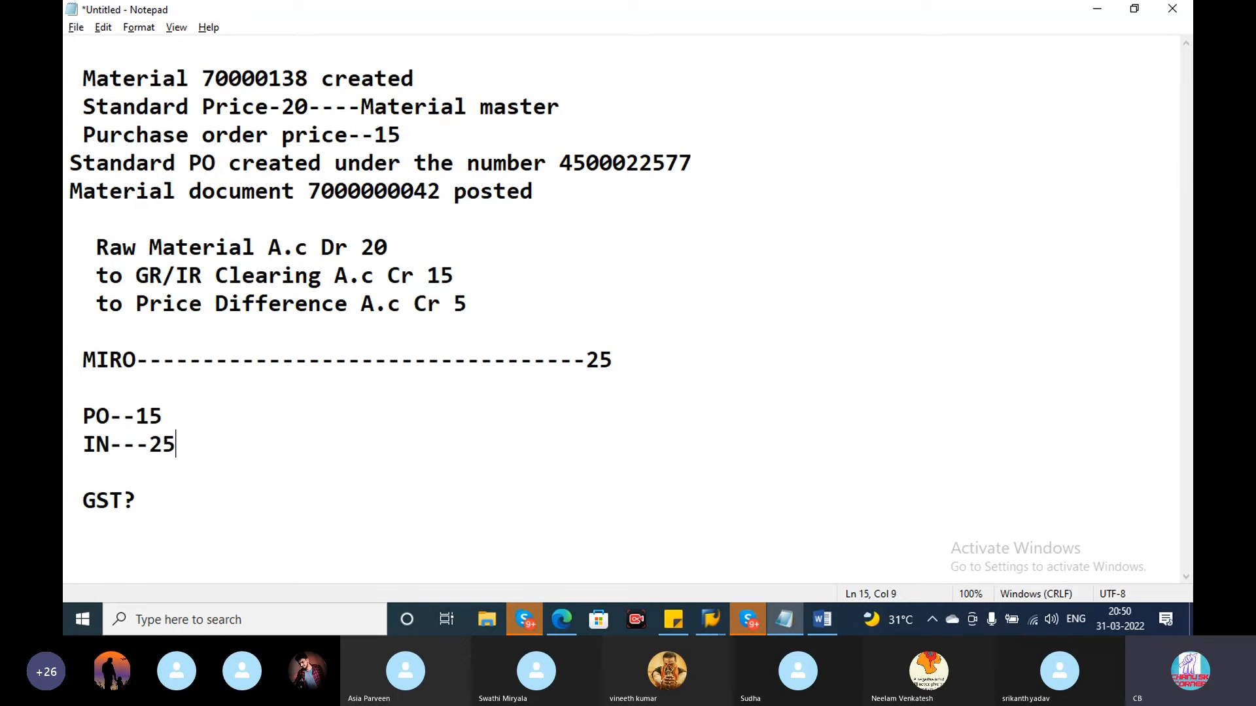
text(------10-Price dif)
key(BackSpace)
key(BackSpace)
text(diff)
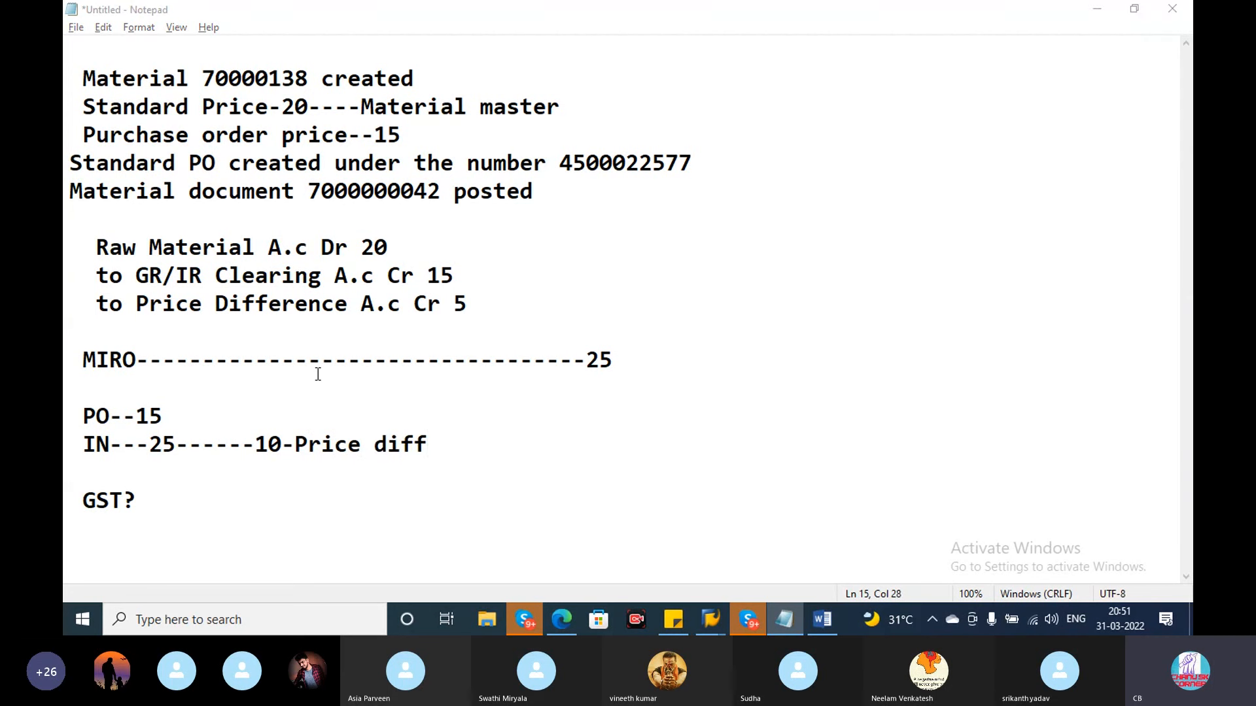
Return to the SAP document simulation and examine the two input tax lines and the vendor amount.
key(alt+Tab)
double_click(584, 139)
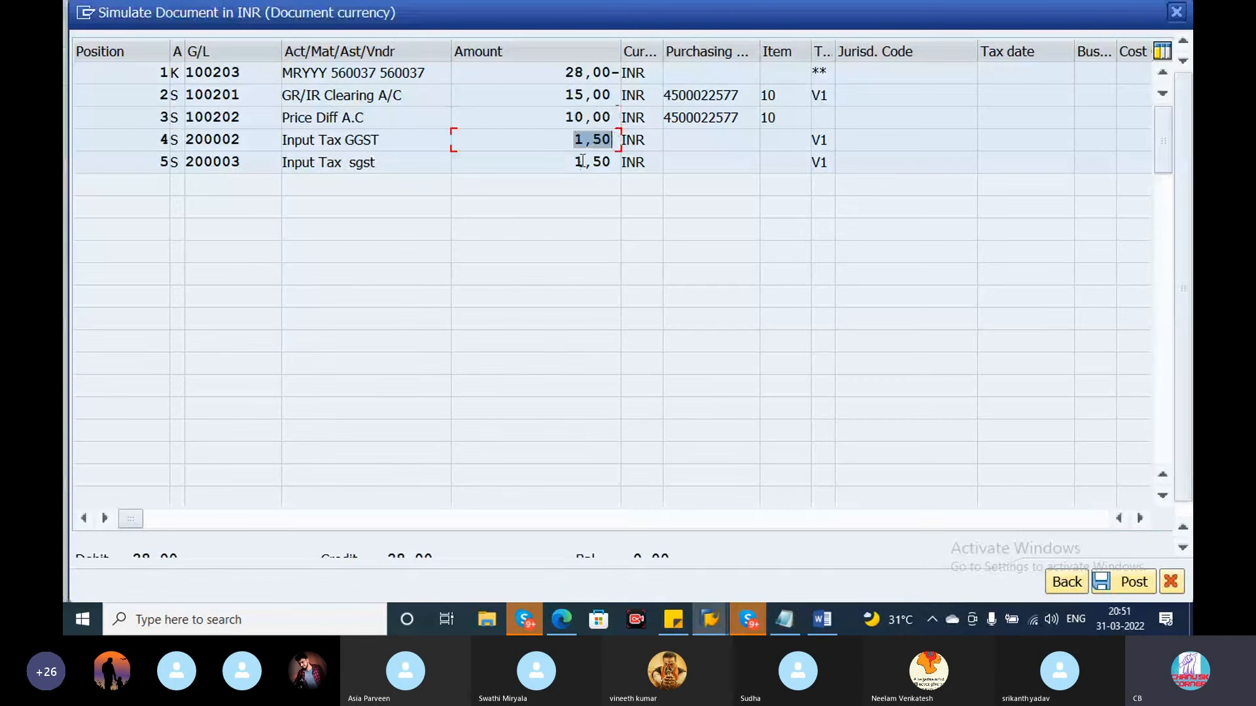
double_click(578, 161)
click(406, 139)
double_click(406, 139)
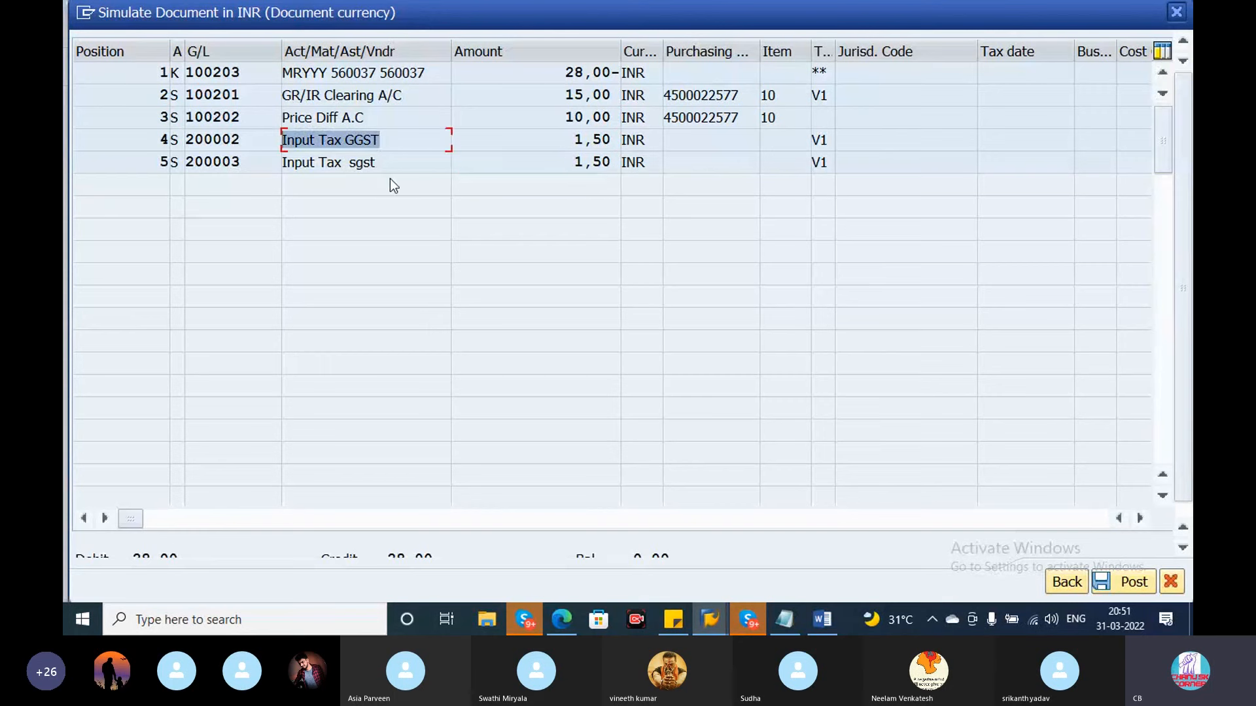
click(530, 77)
double_click(530, 77)
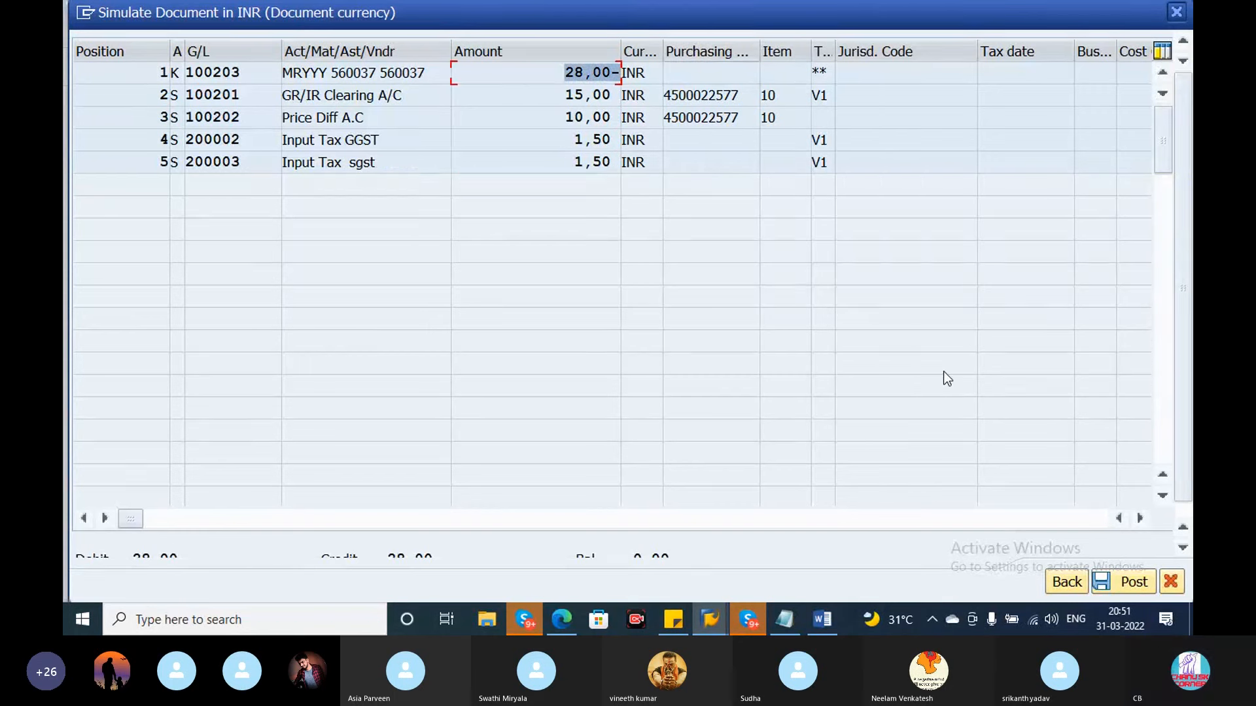
Post the simulated invoice, select the document number in the posting message's detailed help, and close the help.
click(1121, 584)
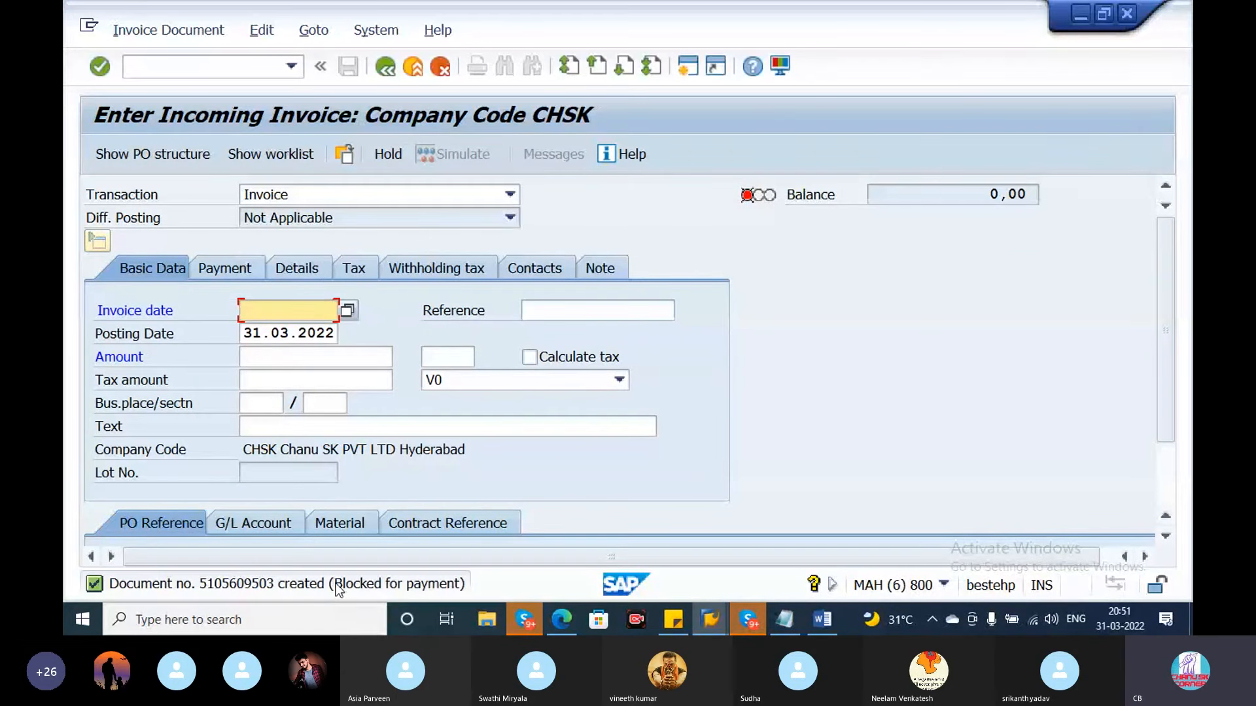
click(289, 584)
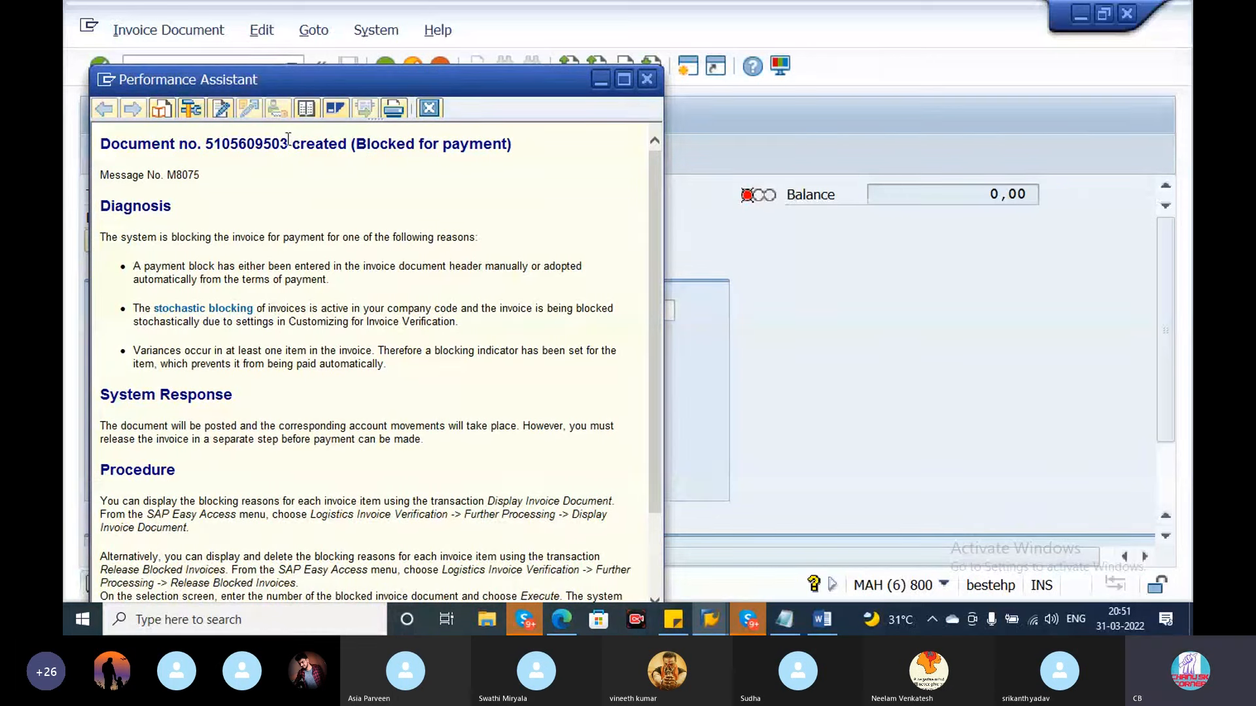
drag(288, 139, 201, 144)
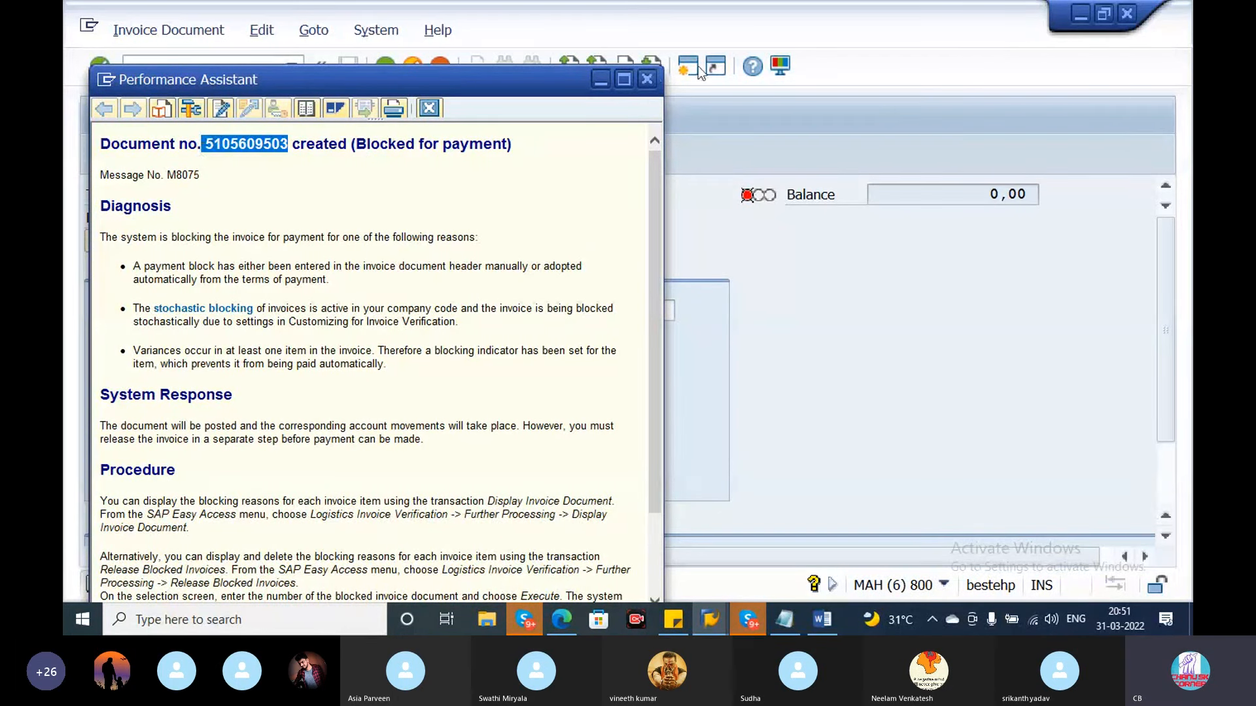
click(646, 81)
In the Notepad notes, delete everything from the MIRO line through the GST? line.
click(785, 620)
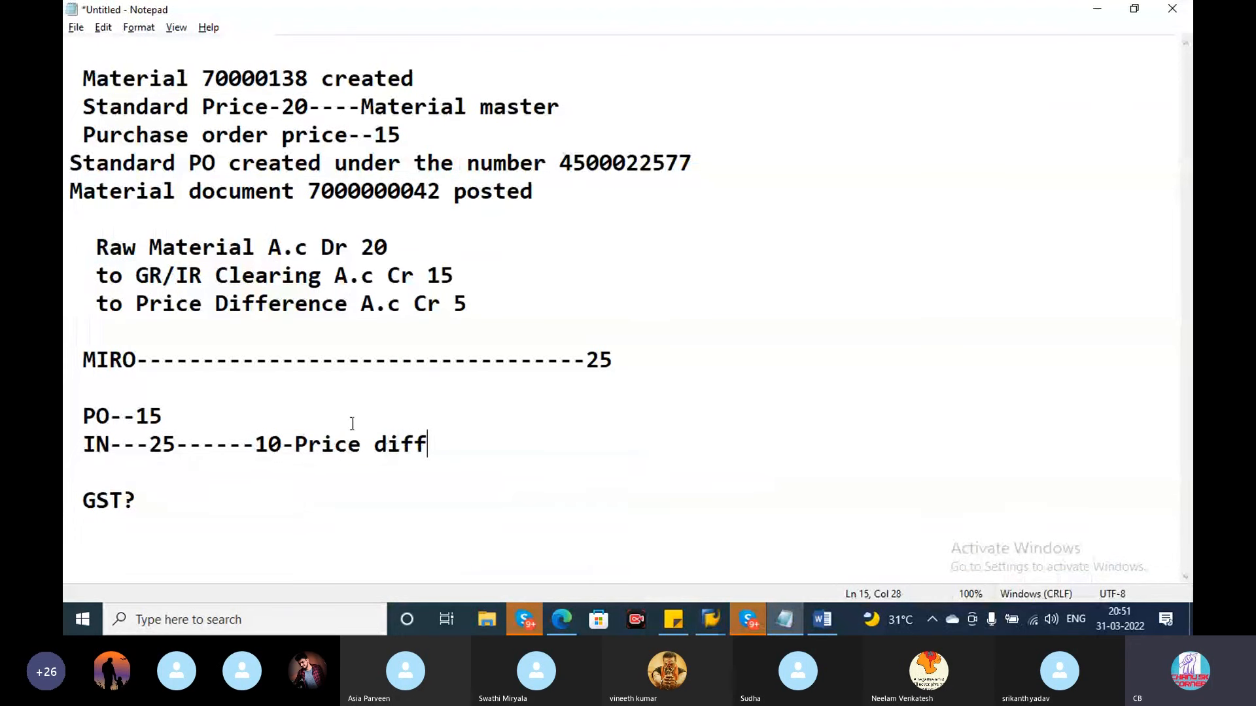
click(149, 497)
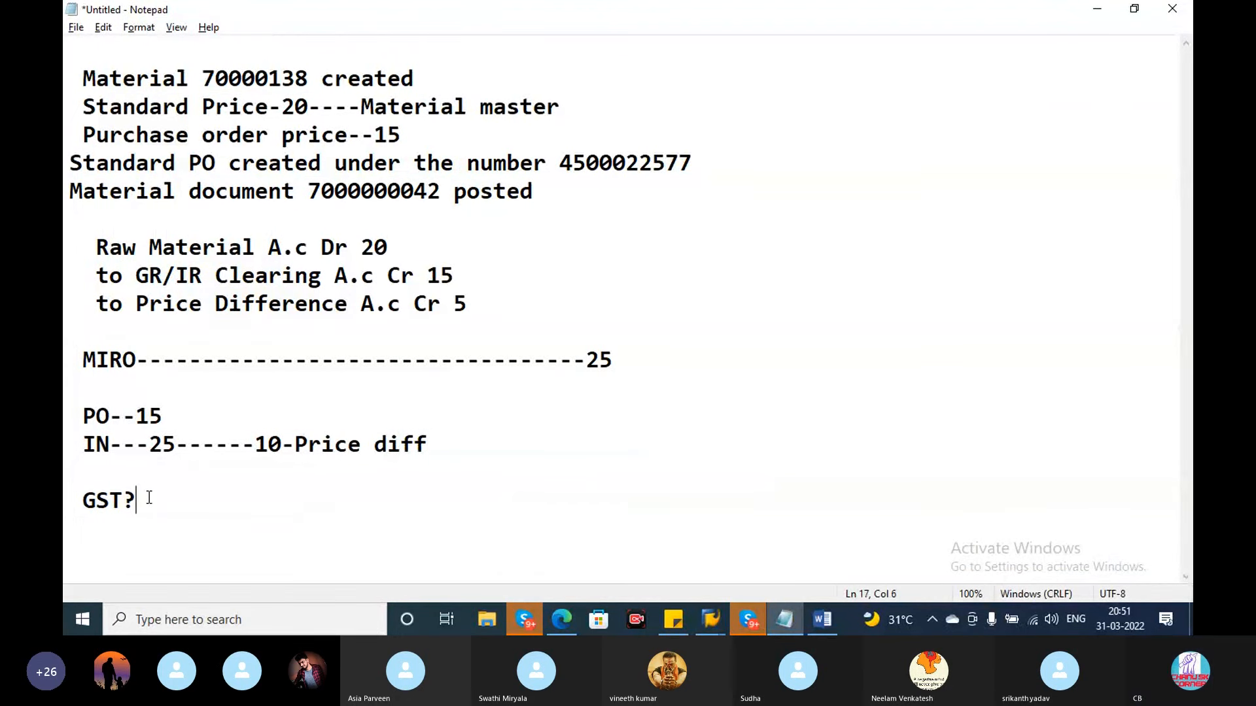
drag(150, 498, 66, 345)
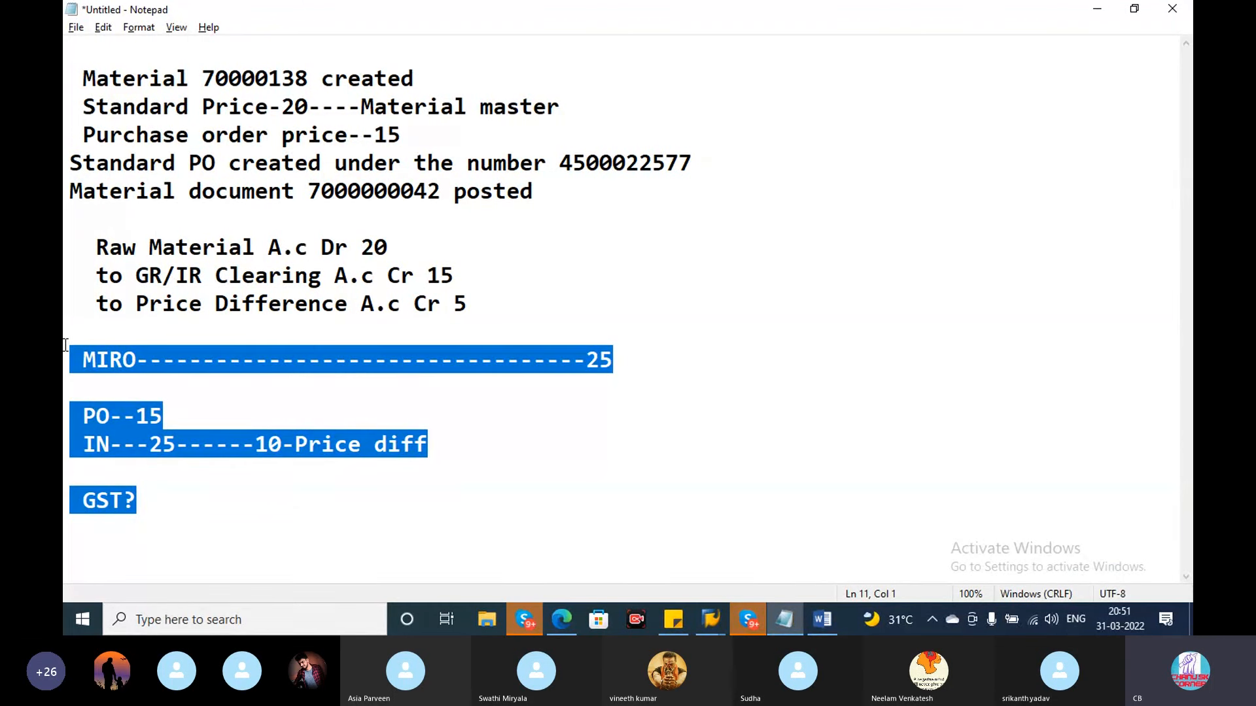
key(Delete)
In the Notepad notes, replace "Standard Price" with "Moving Avg price" in the material master price line.
key(alt+Tab)
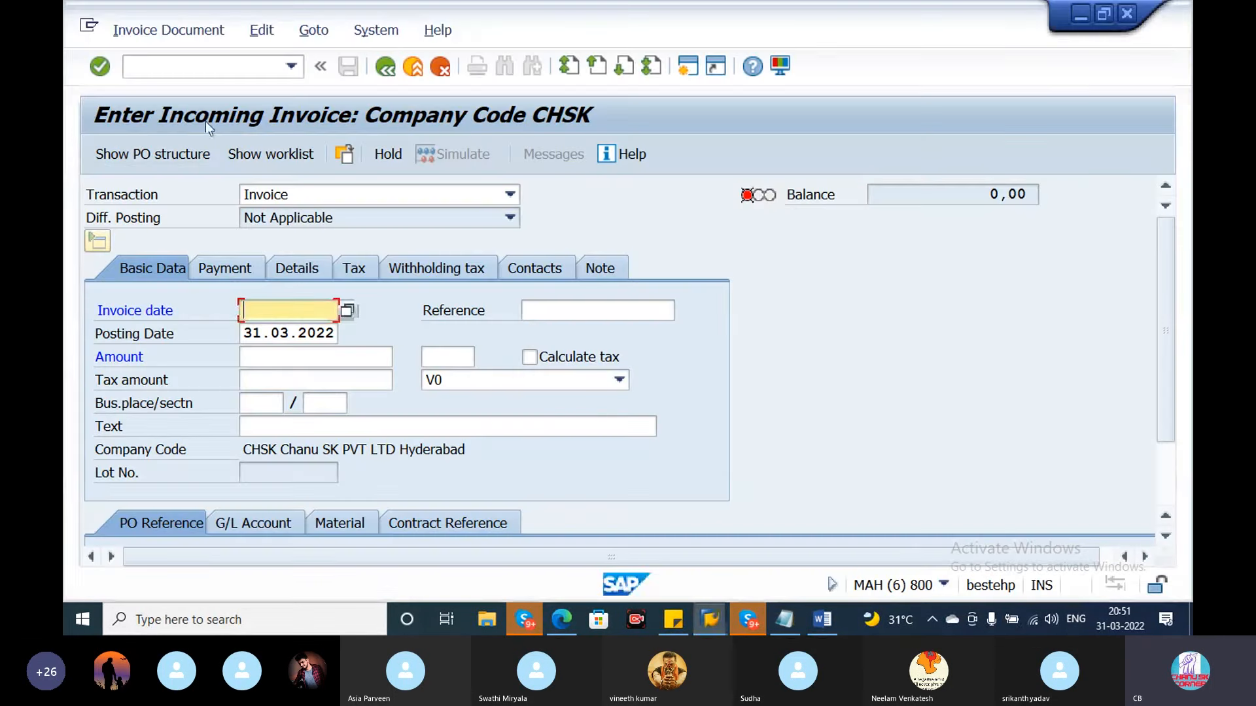
click(237, 71)
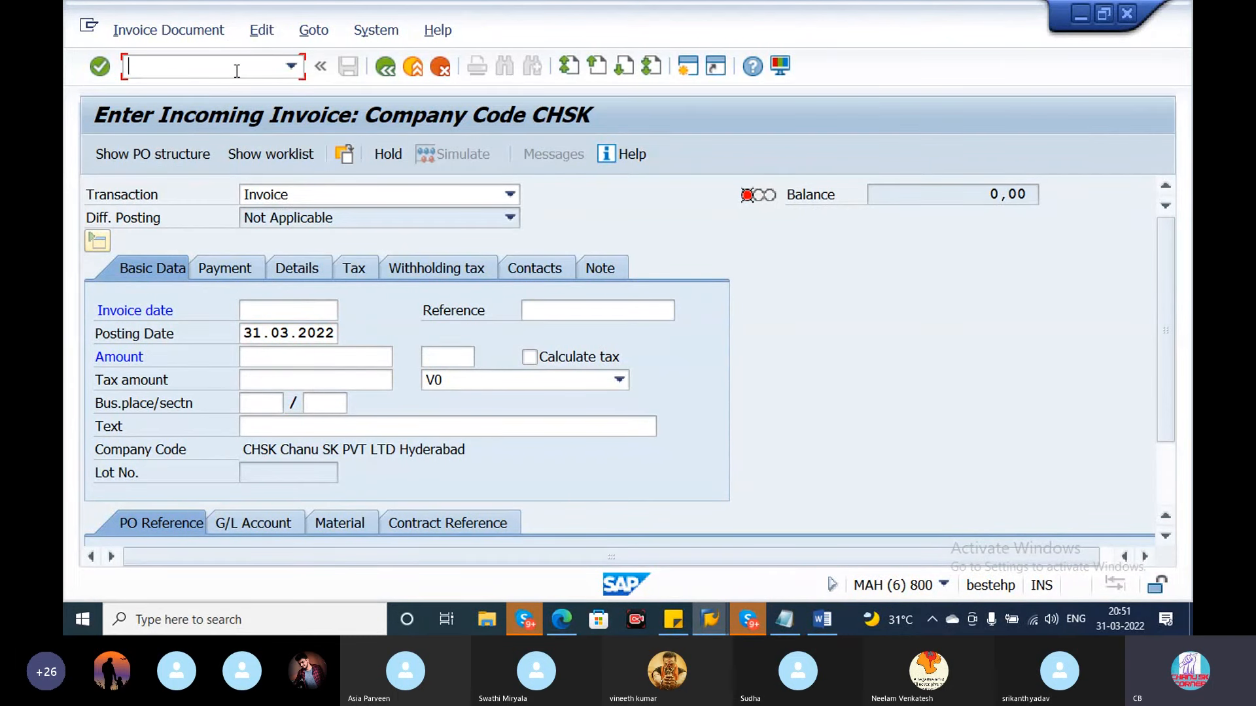
key(alt+Tab)
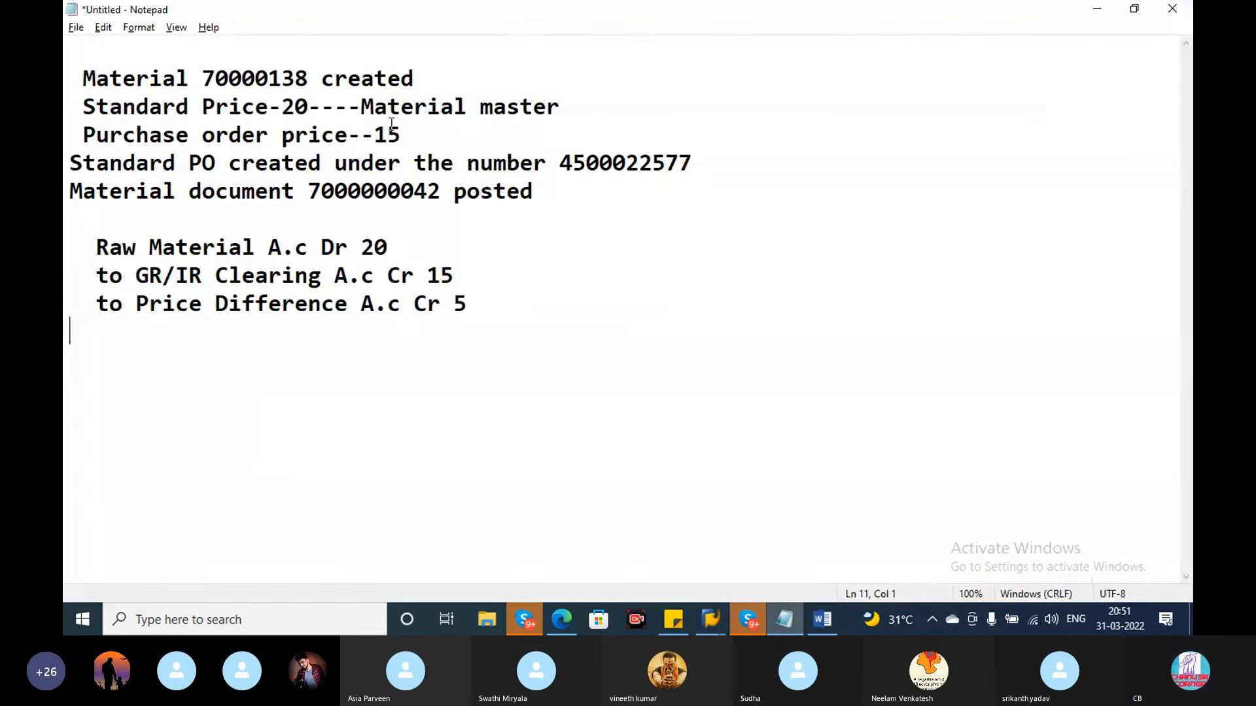
drag(269, 106, 81, 108)
text(Mov)
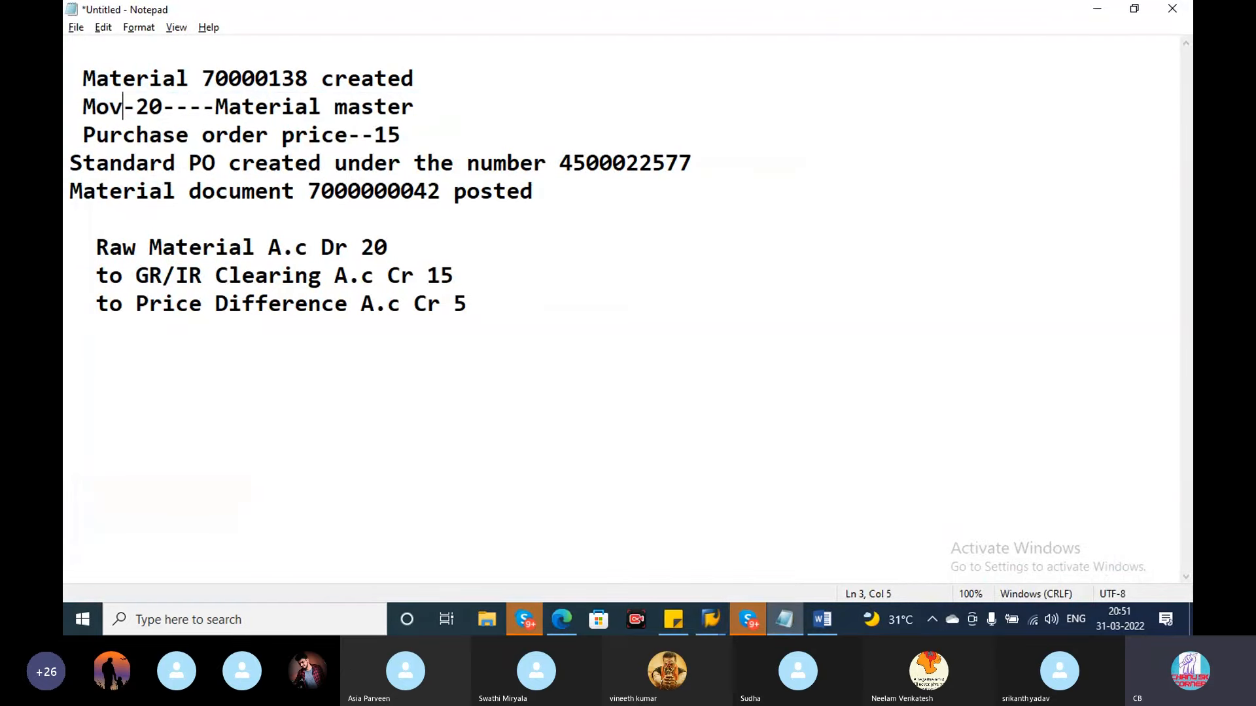
text(ing Avi)
key(BackSpace)
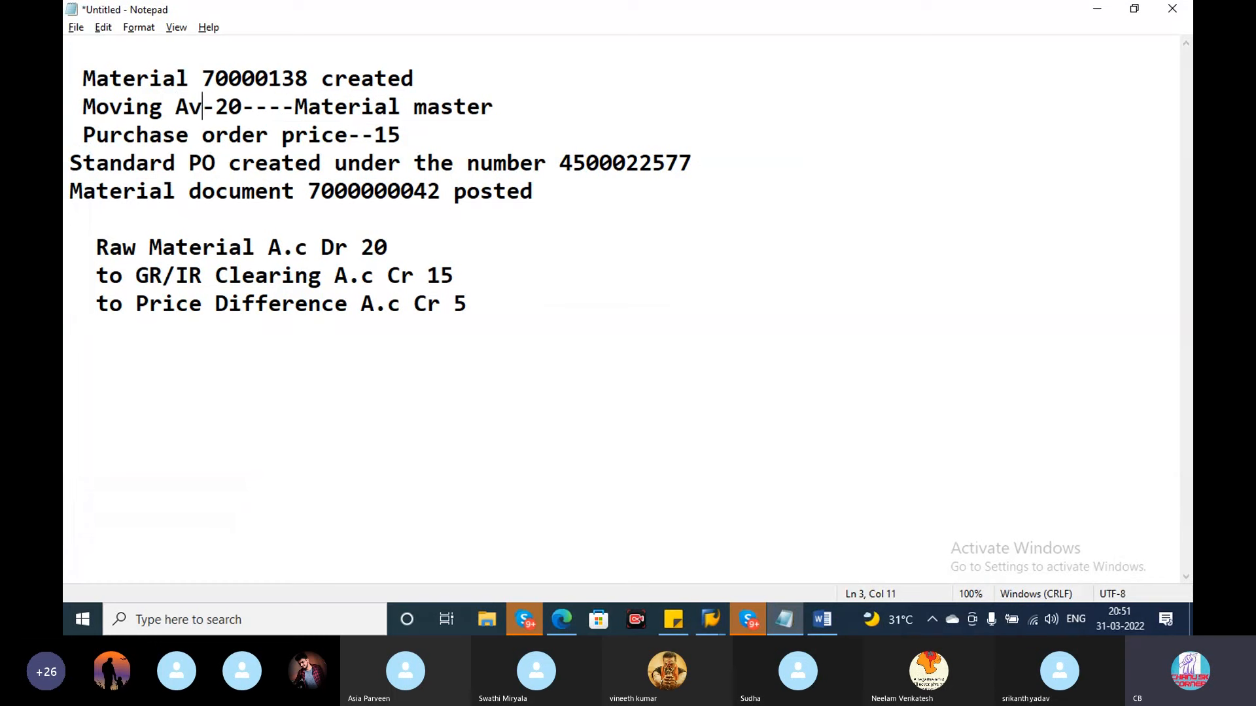
text(g price)
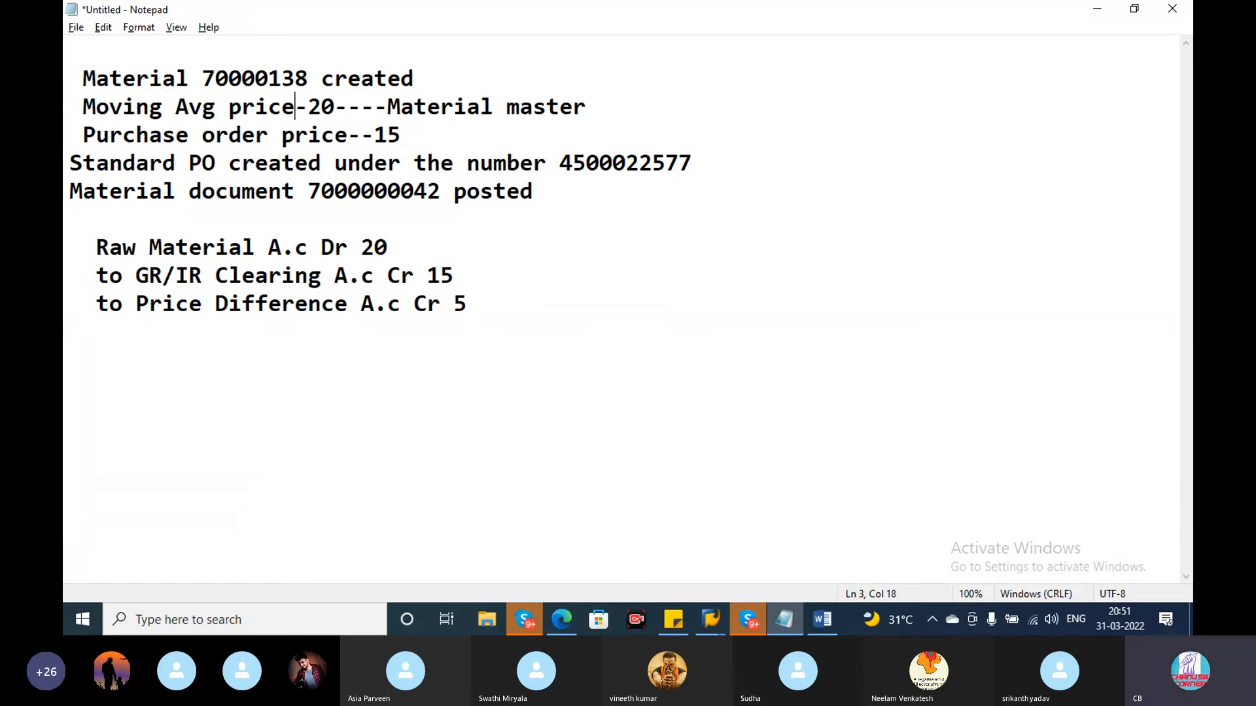
Switch back to SAP, leave the incoming invoice entry and start material creation with transaction MM01.
key(alt+Tab)
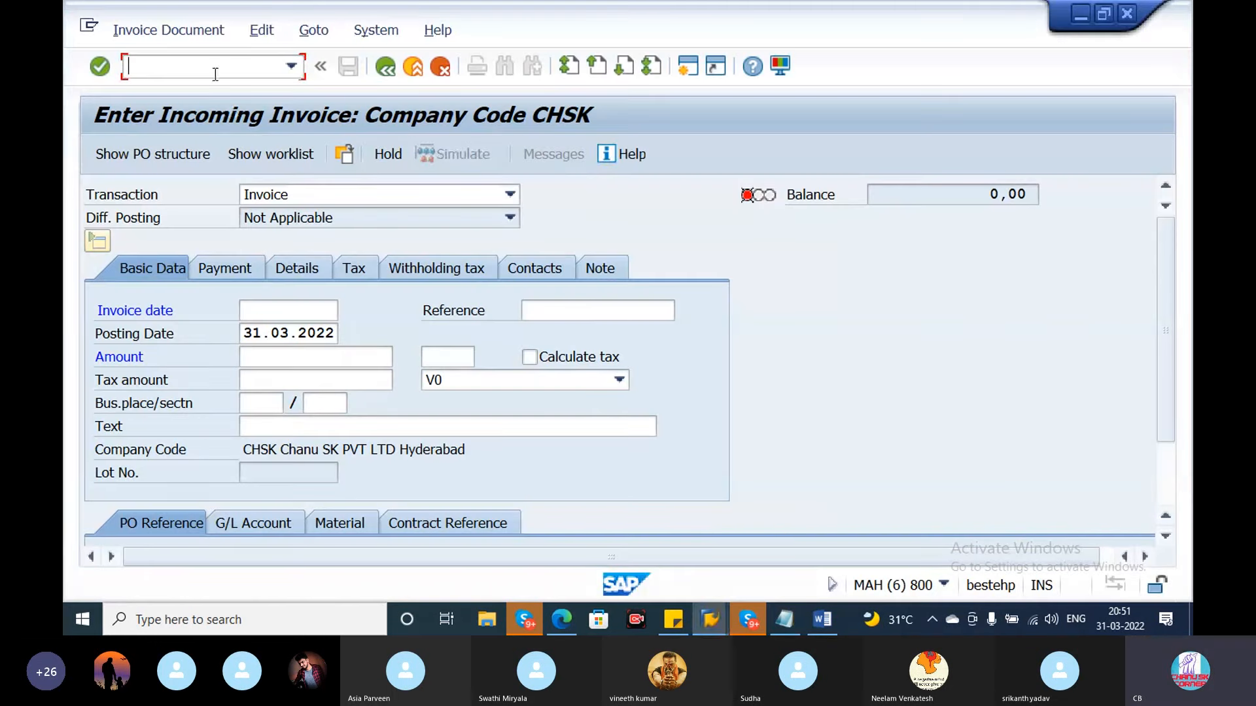
key(Return)
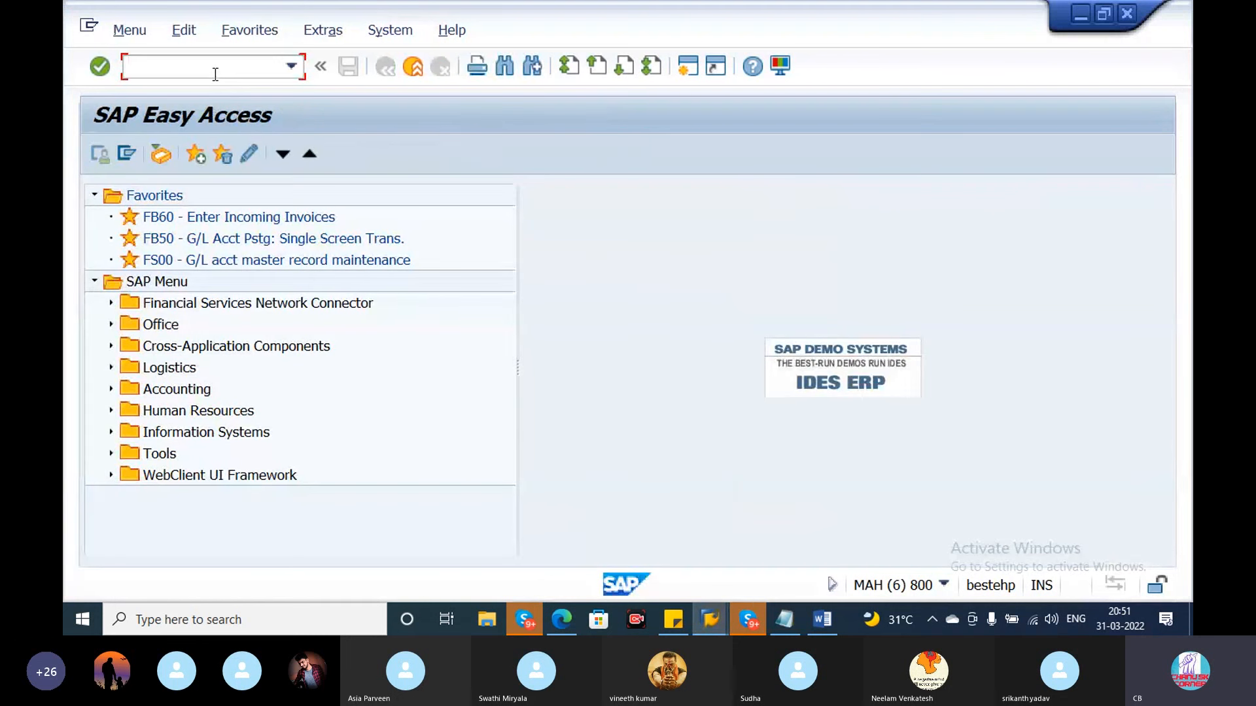
text(MM01)
key(Return)
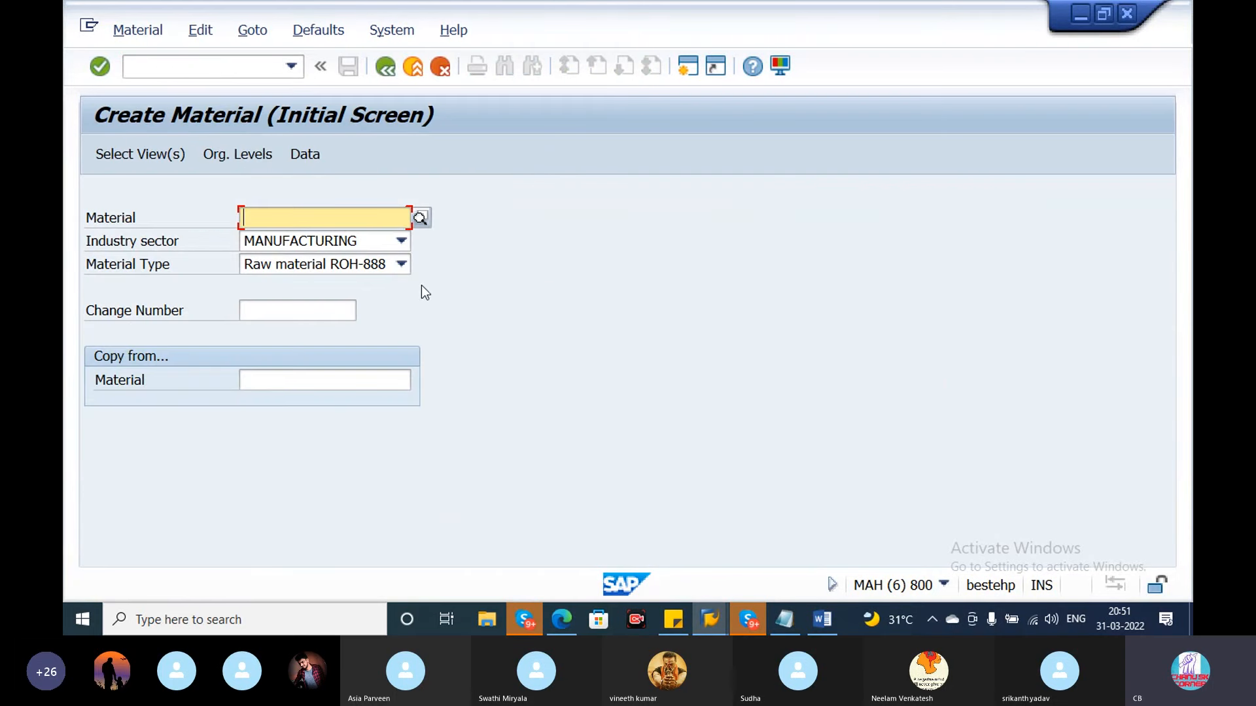
Select the Basic Data 1, Purchasing and Accounting 1 views for the new raw material and assign plant CH09.
key(Return)
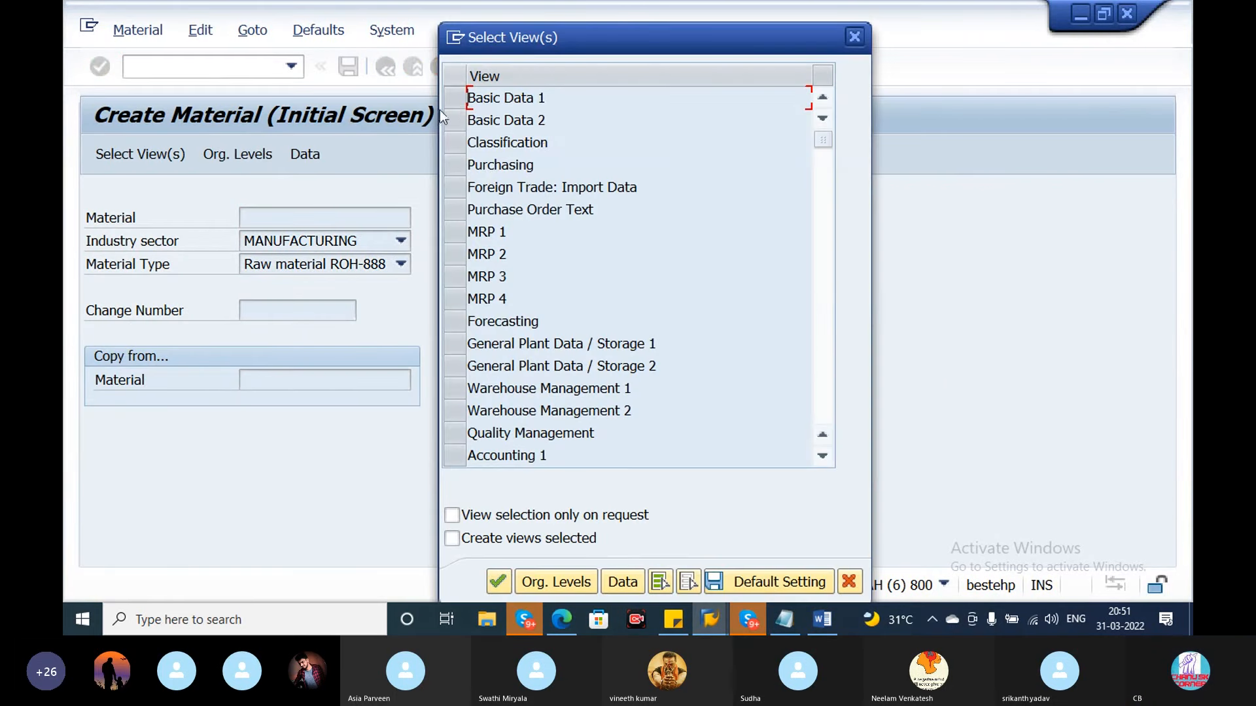
click(453, 104)
click(458, 165)
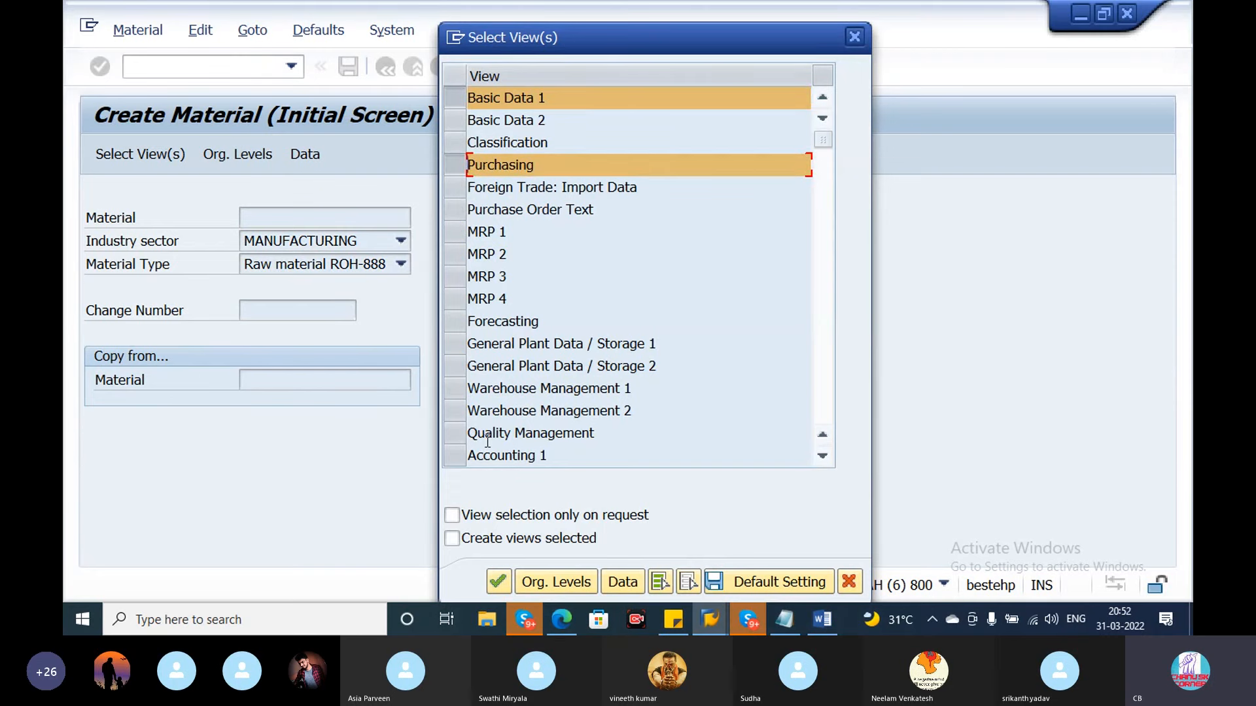
click(450, 453)
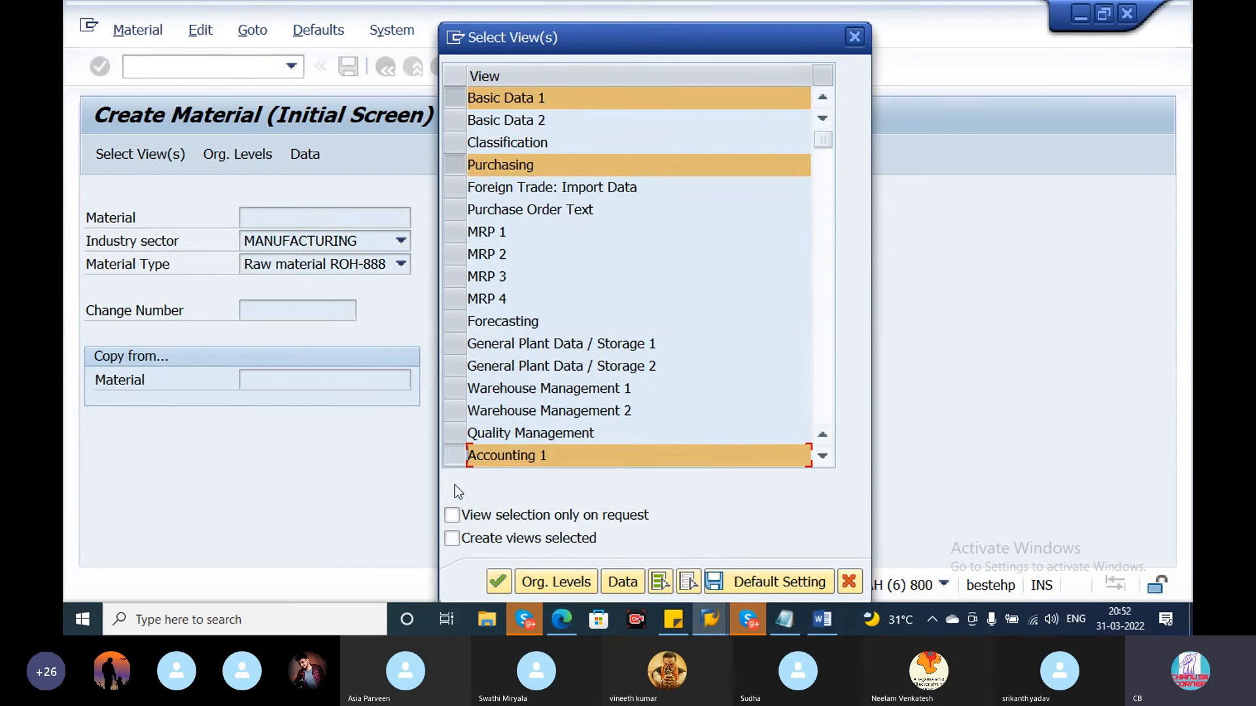
click(500, 580)
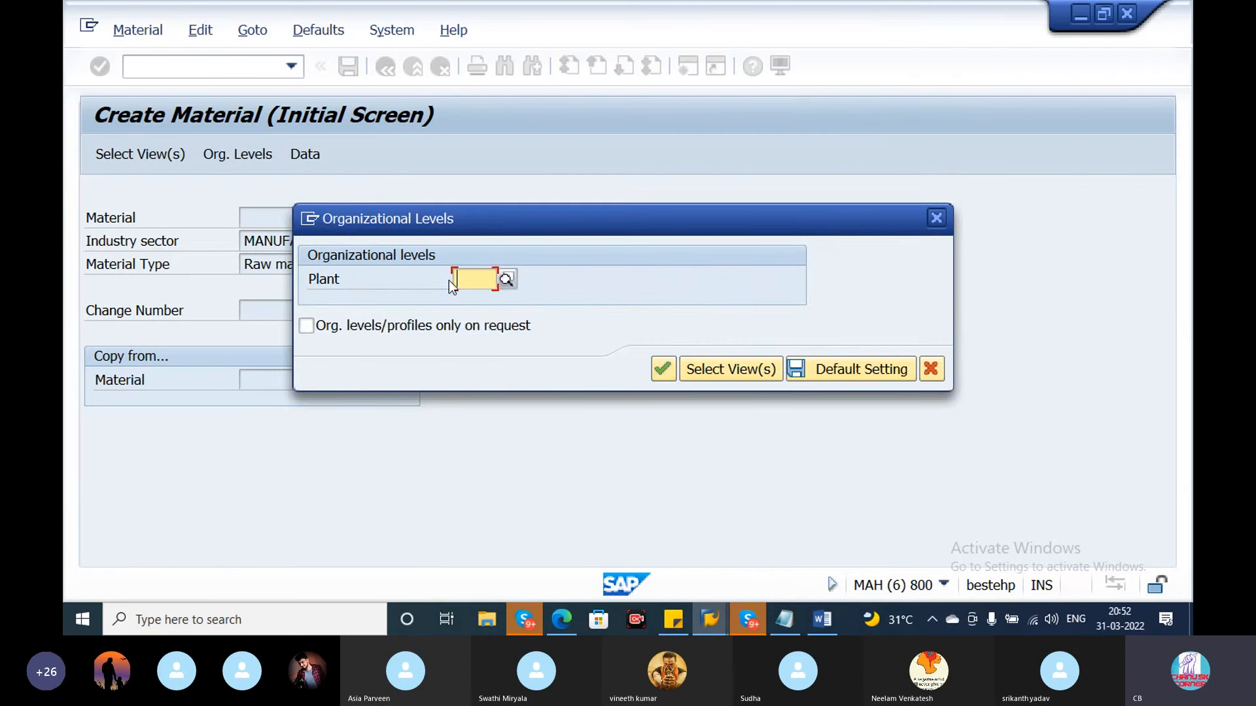
click(448, 280)
click(475, 295)
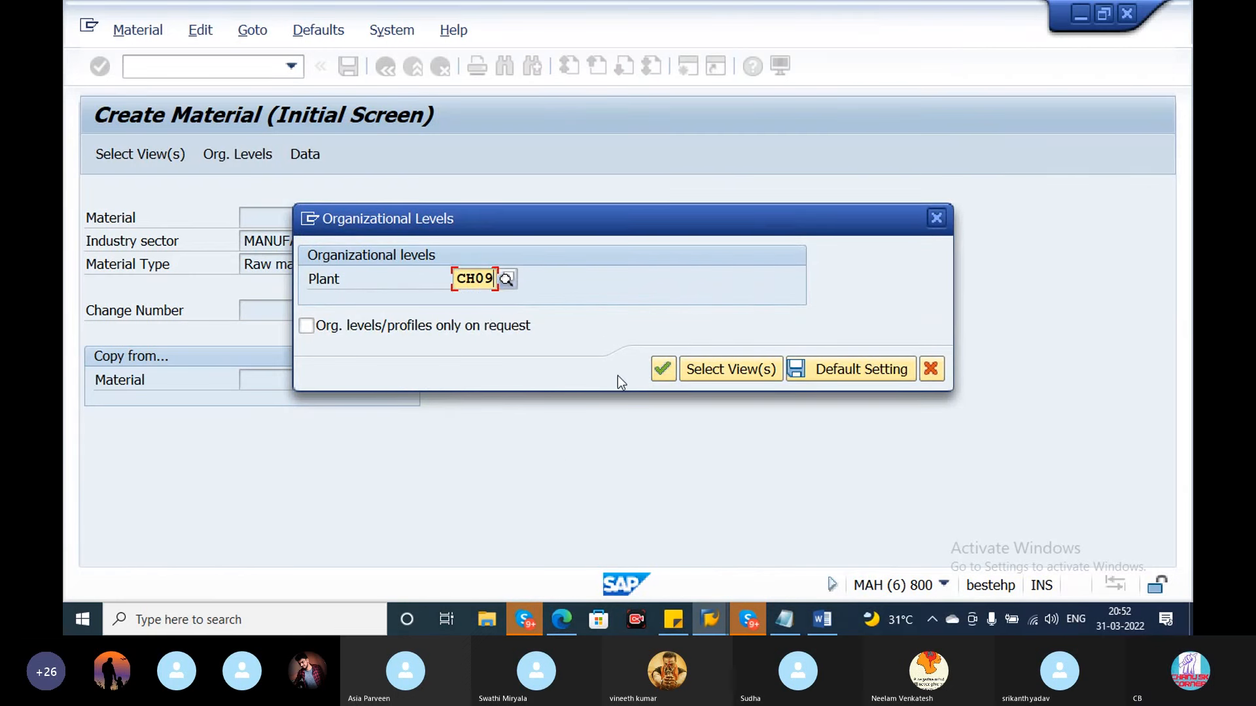
click(654, 369)
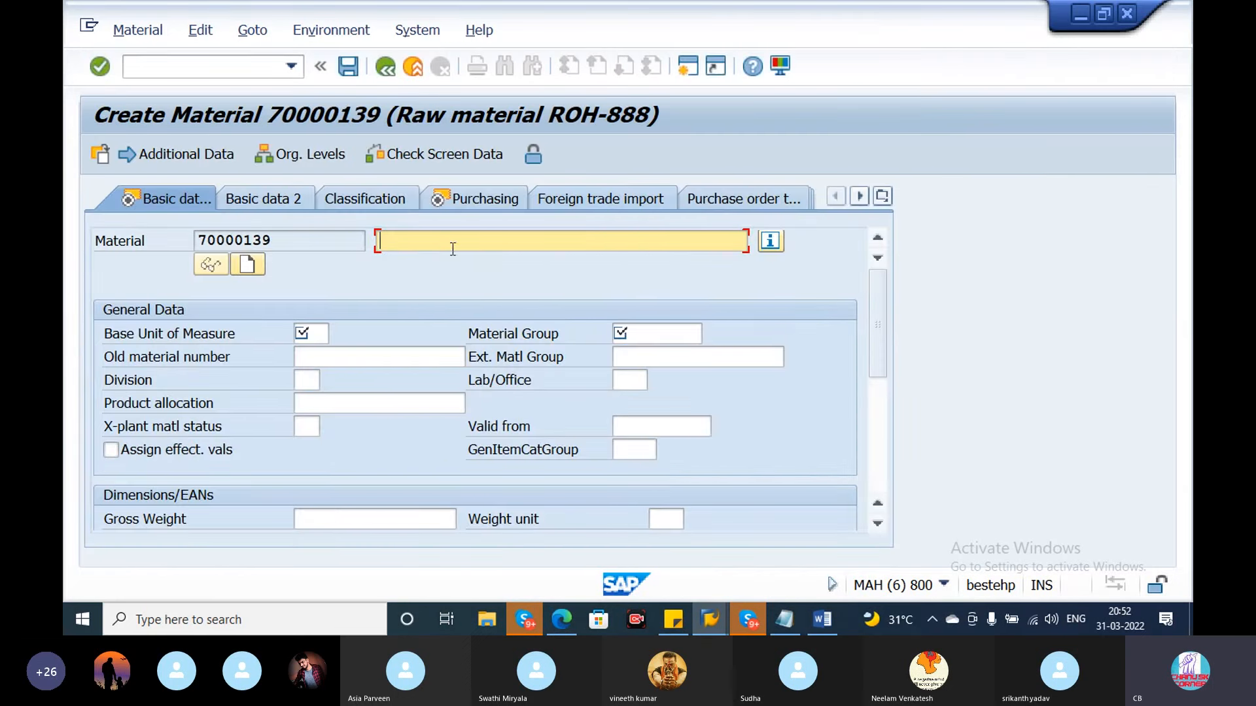
Describe the material as "Raw material 11" with base unit of measure KG and material group 00101.
text(Raw material 11)
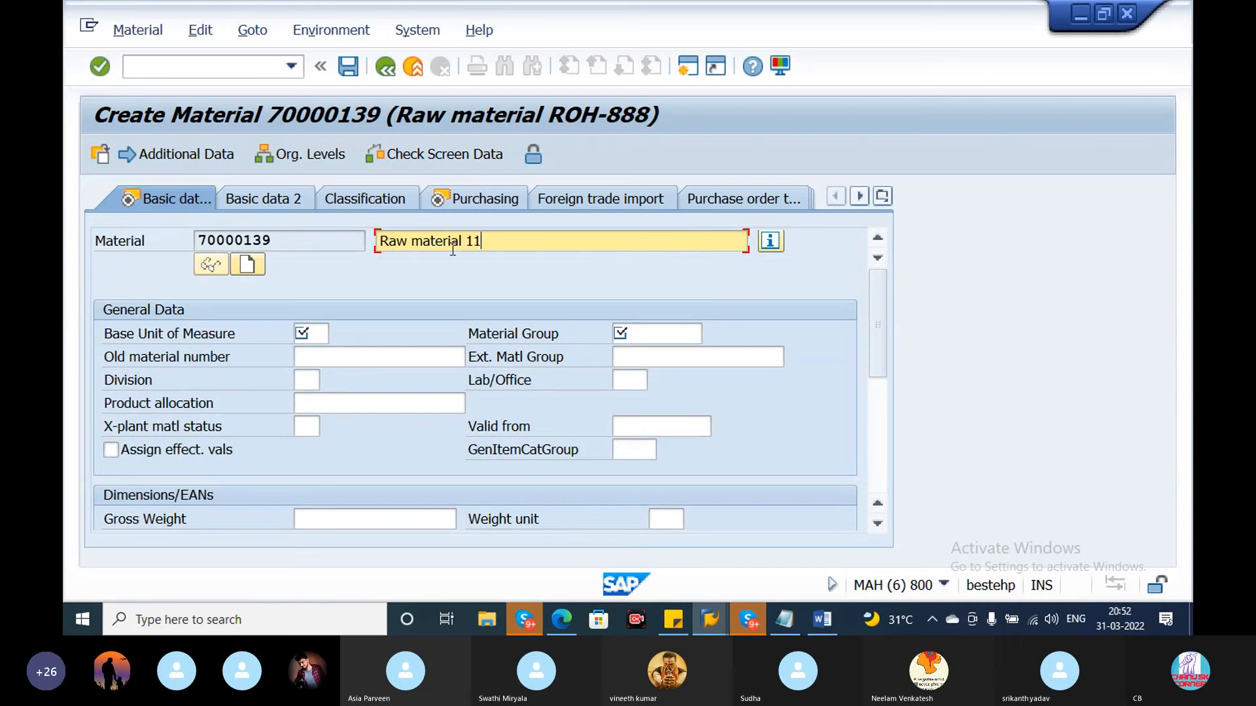
click(326, 335)
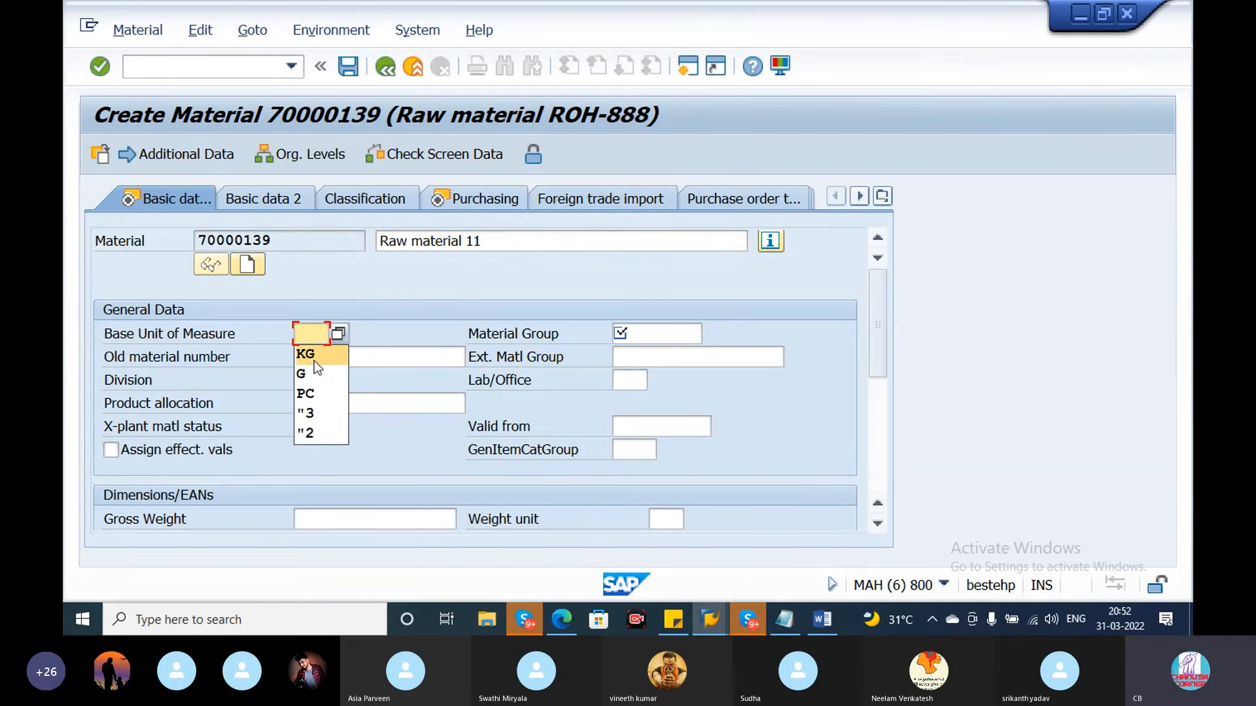
click(313, 360)
click(684, 337)
click(660, 348)
Fill in the material's gross weight and weight unit from earlier entries and continue to the Purchasing view.
click(404, 516)
click(367, 435)
click(672, 525)
click(667, 542)
key(Return)
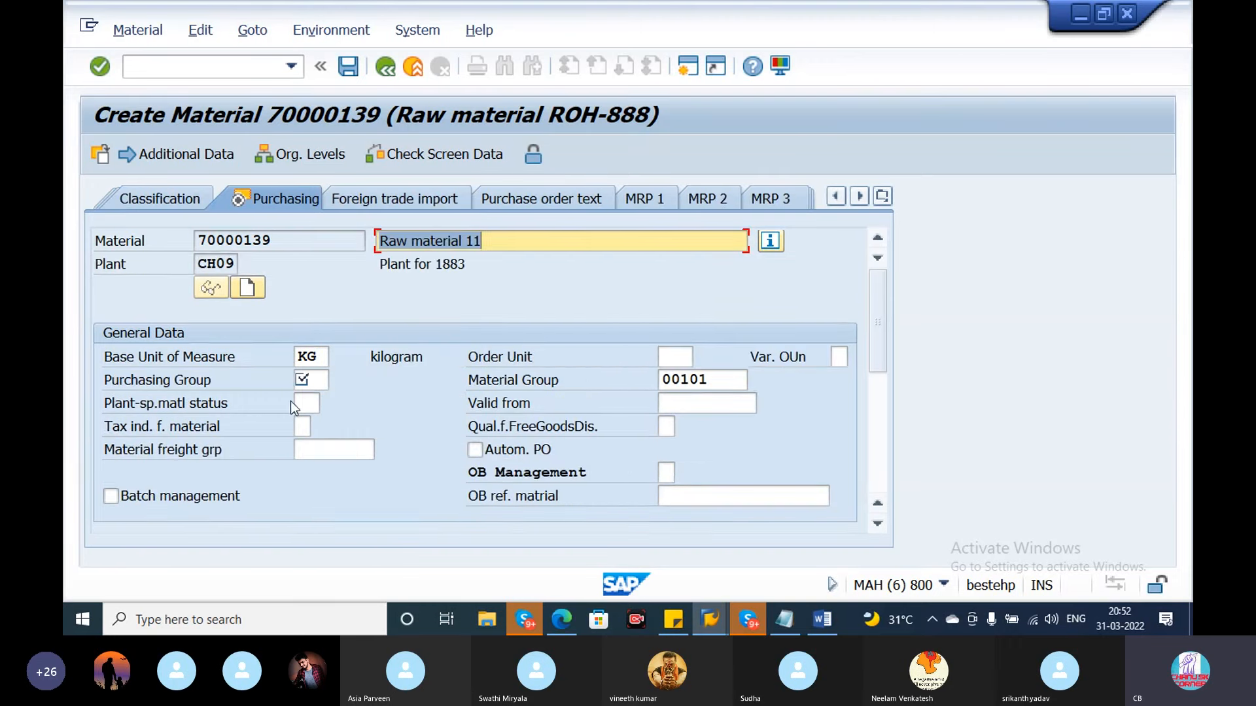
Open the list of earlier entries for the material's purchasing group.
click(325, 379)
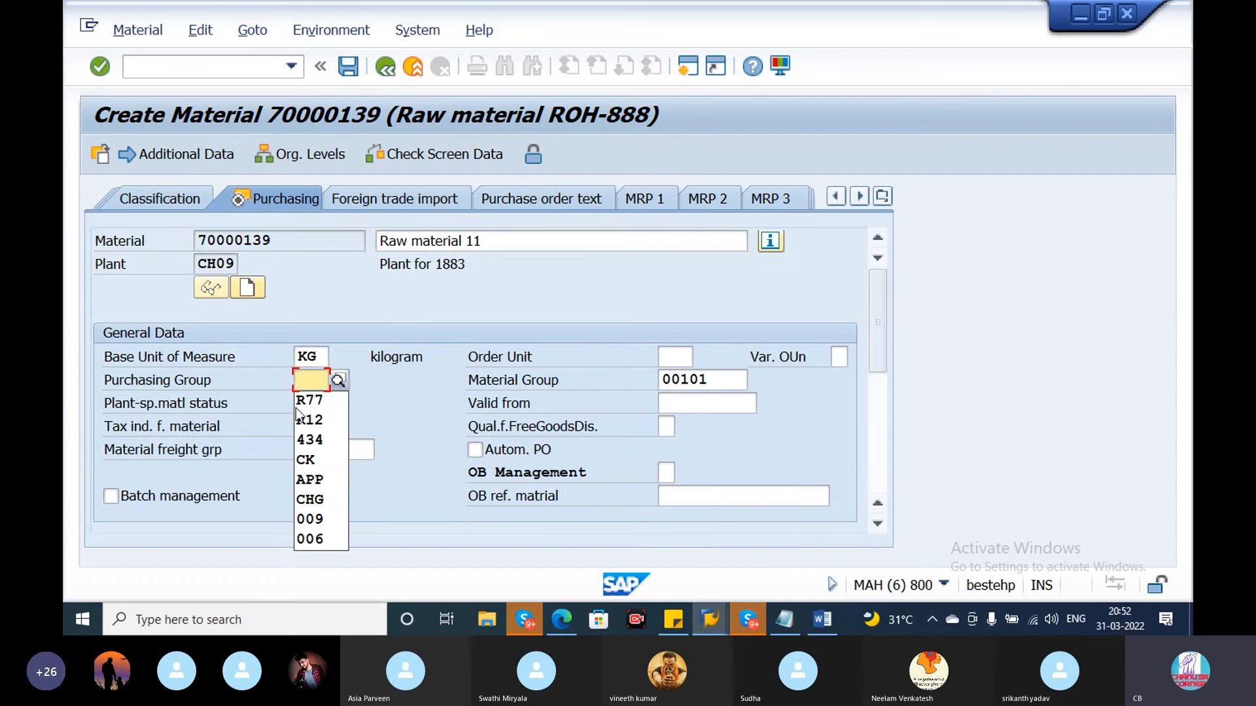